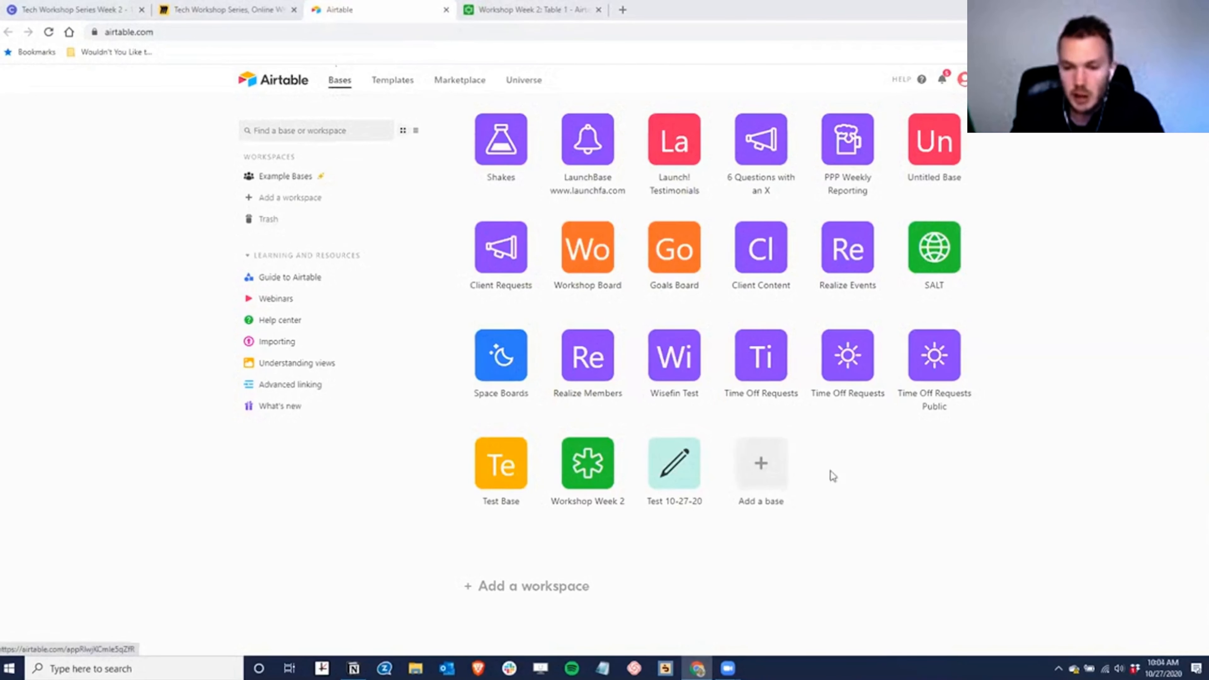
# - Create a new blank base from scratch named 'Test 10-27-20'
pyautogui.click(765, 468)
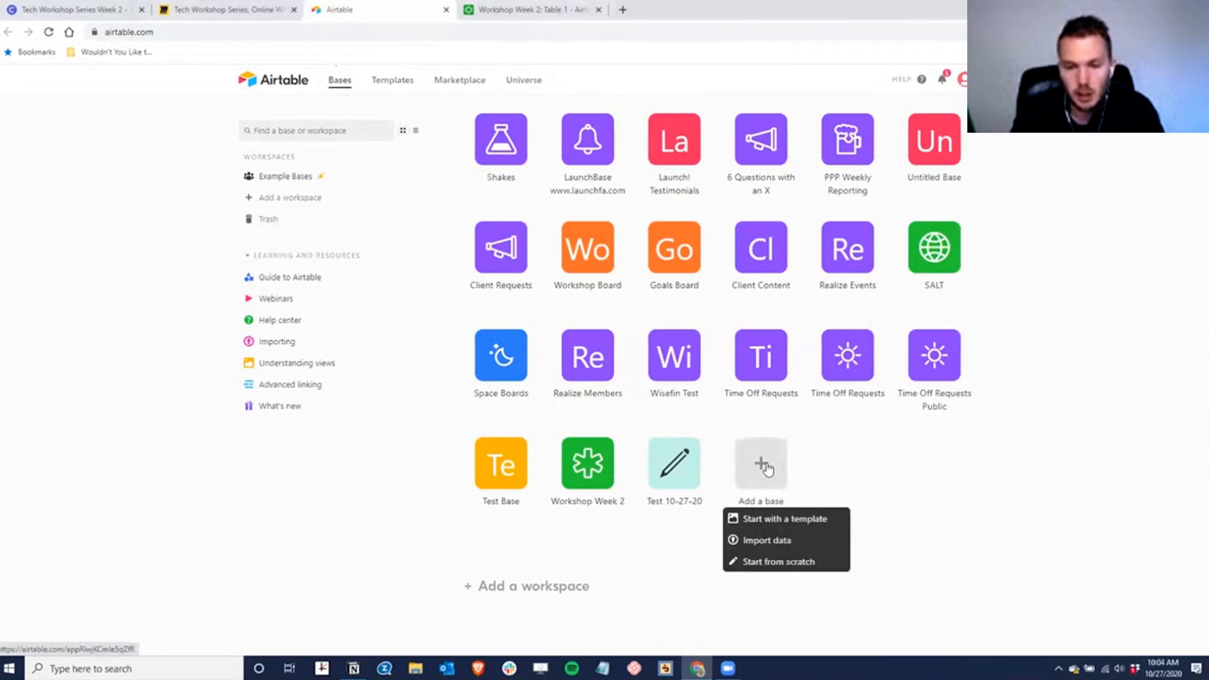
pyautogui.click(780, 562)
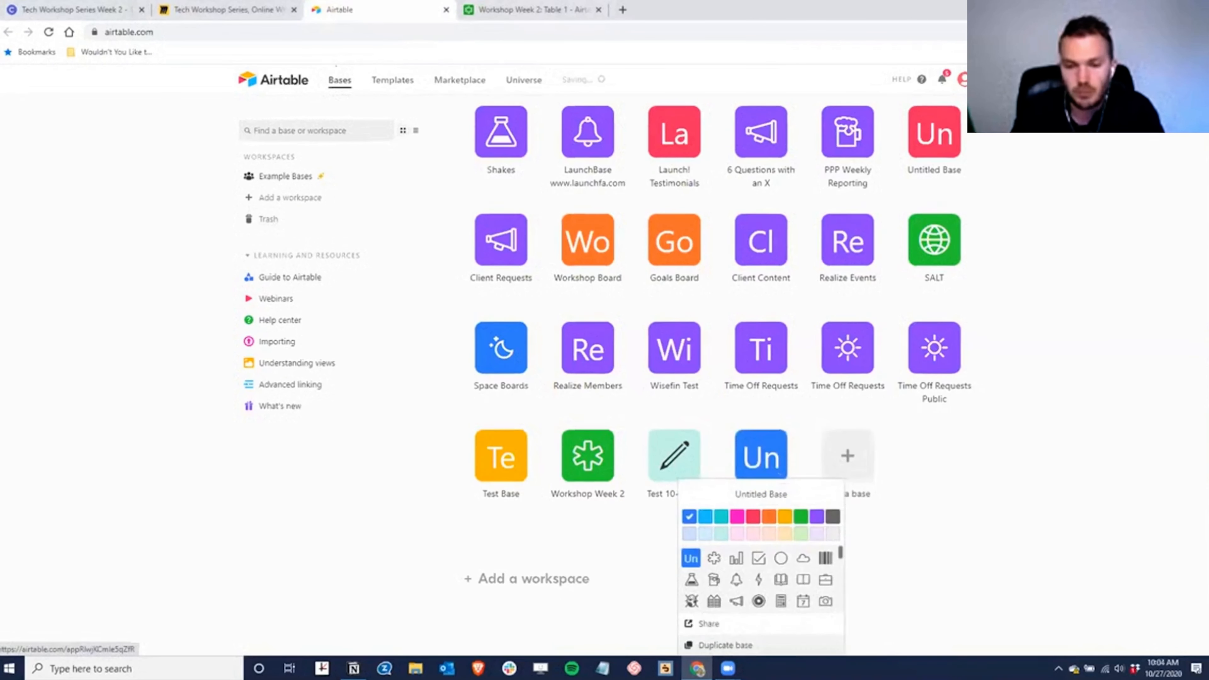
pyautogui.click(776, 494)
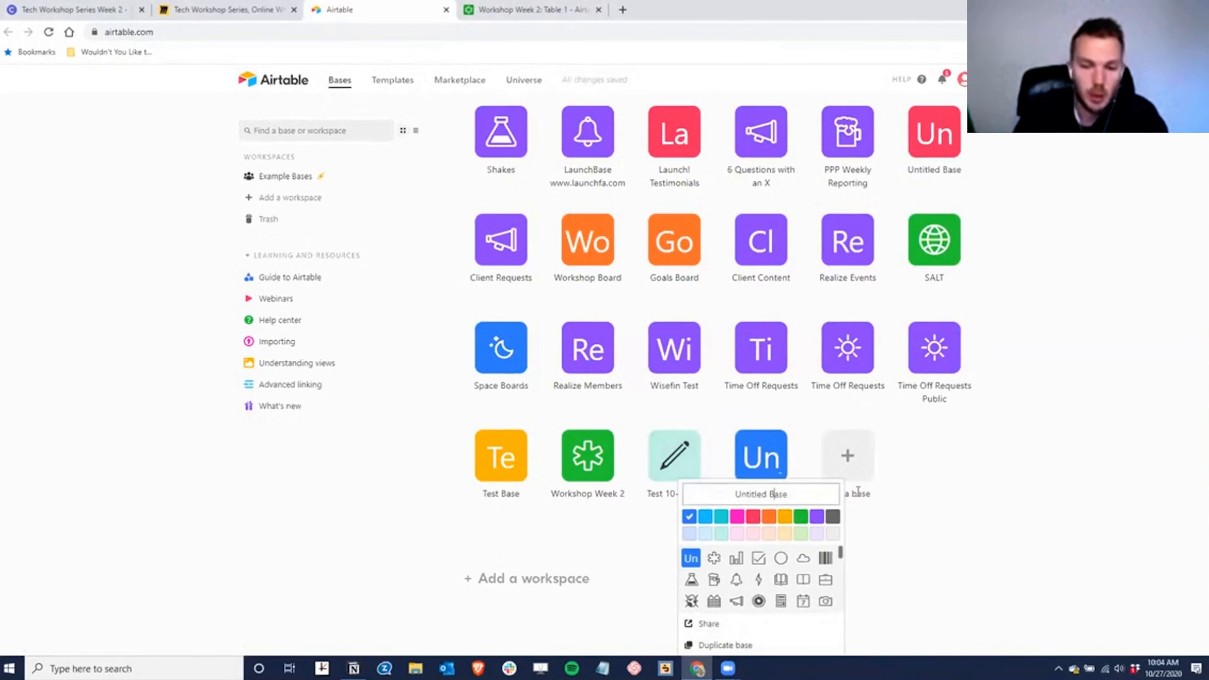
pyautogui.hotkey('ctrl', 'a')
pyautogui.write('Test ')
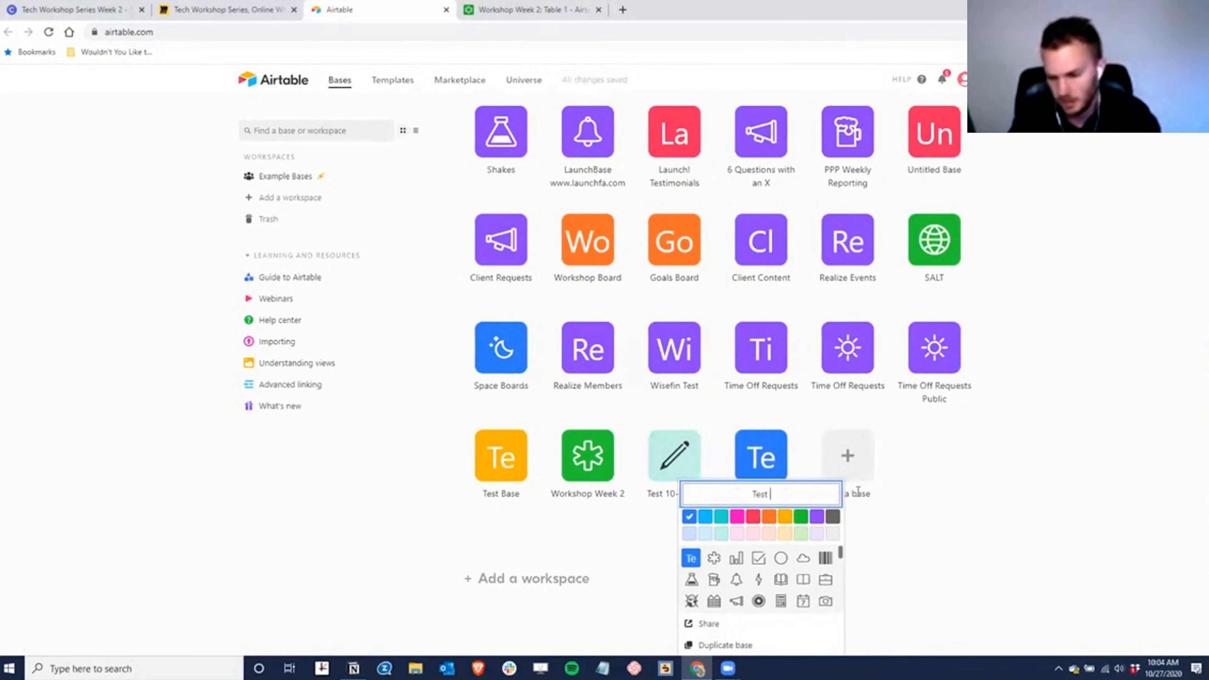
pyautogui.write('10-27-20')
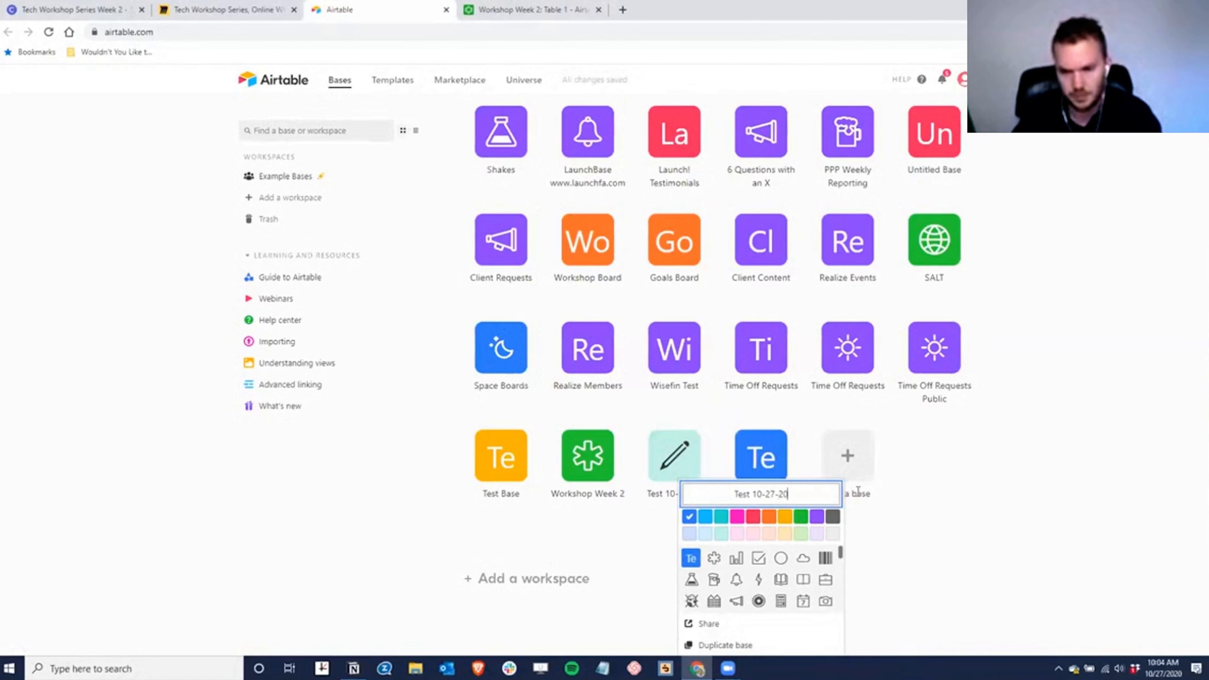
pyautogui.press('Return')
# - Give the new base a headphones icon, then open the Workshop Week 2 base
pyautogui.scroll(-3, 742, 569)
pyautogui.scroll(3, 756, 590)
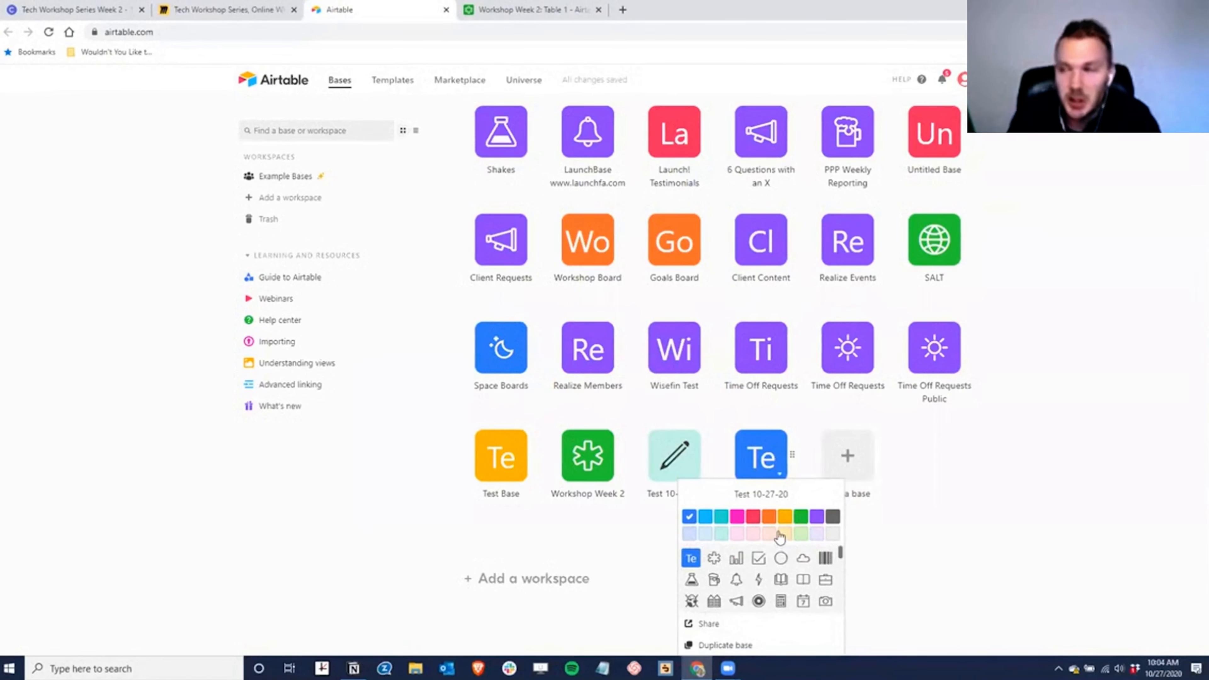
pyautogui.scroll(-3, 780, 584)
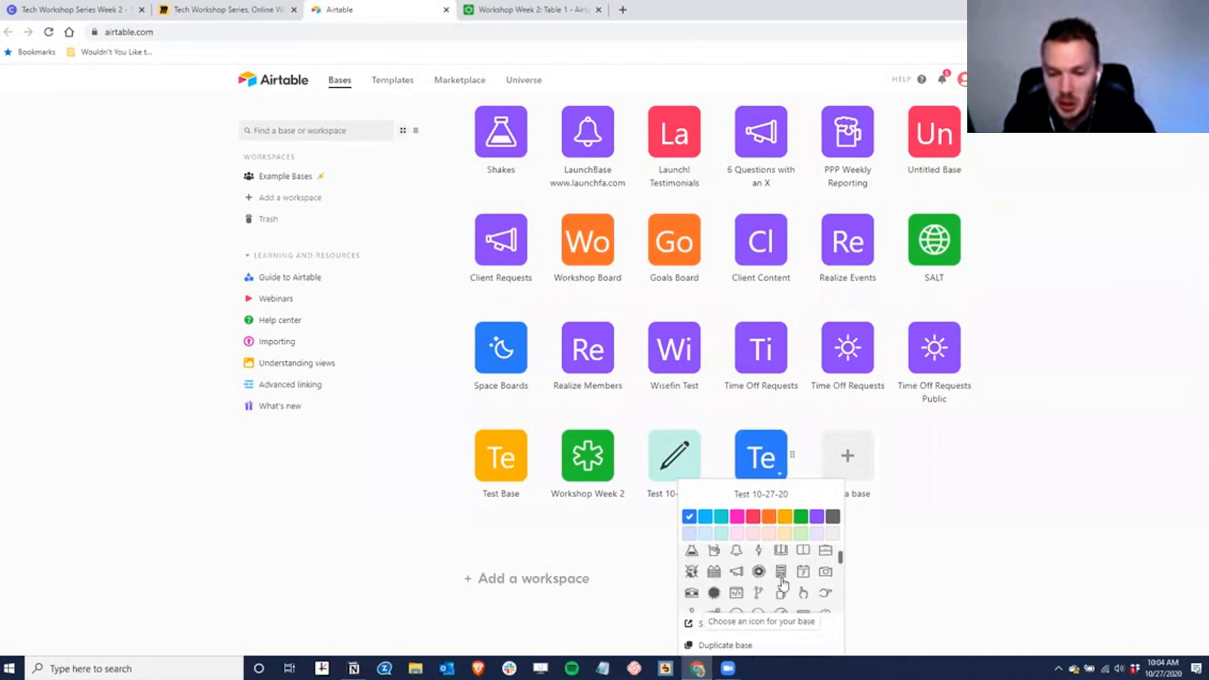
pyautogui.scroll(-5, 791, 592)
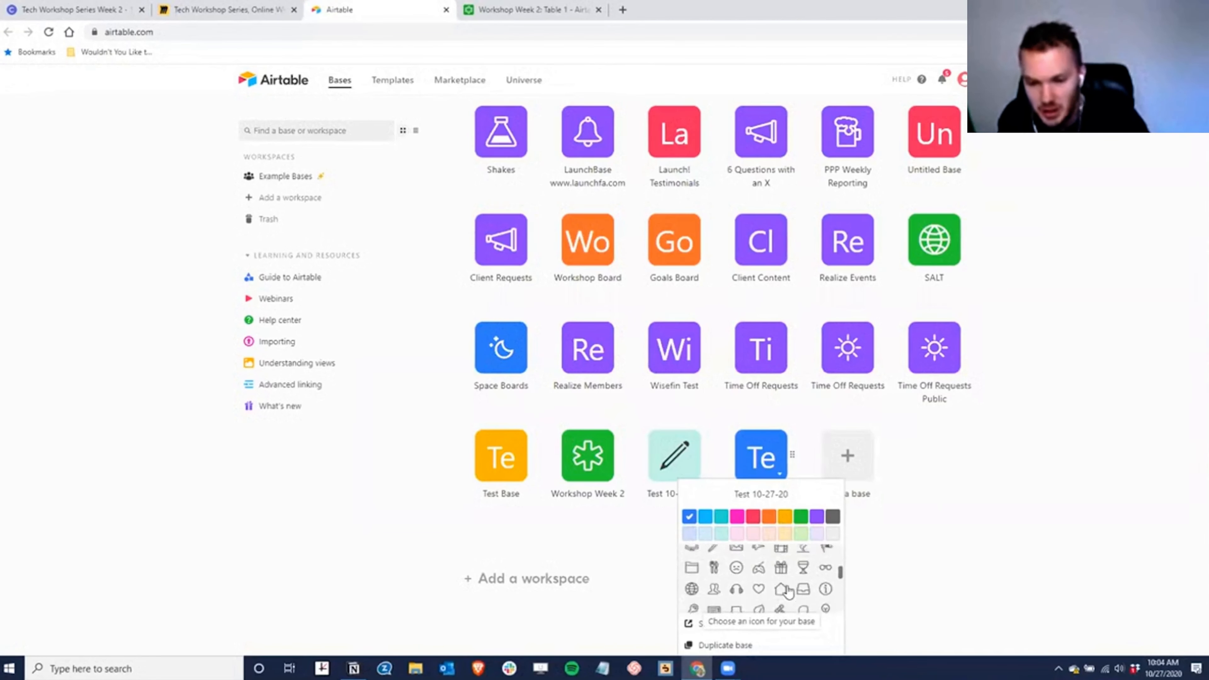
pyautogui.click(735, 581)
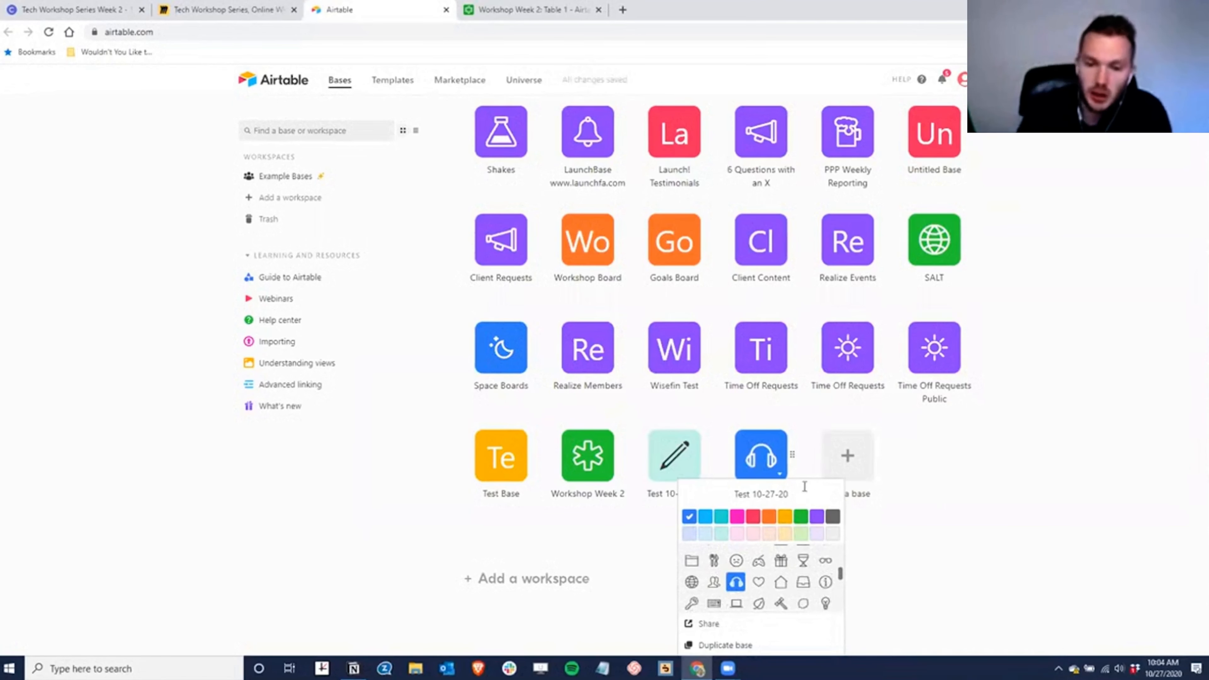
pyautogui.click(997, 524)
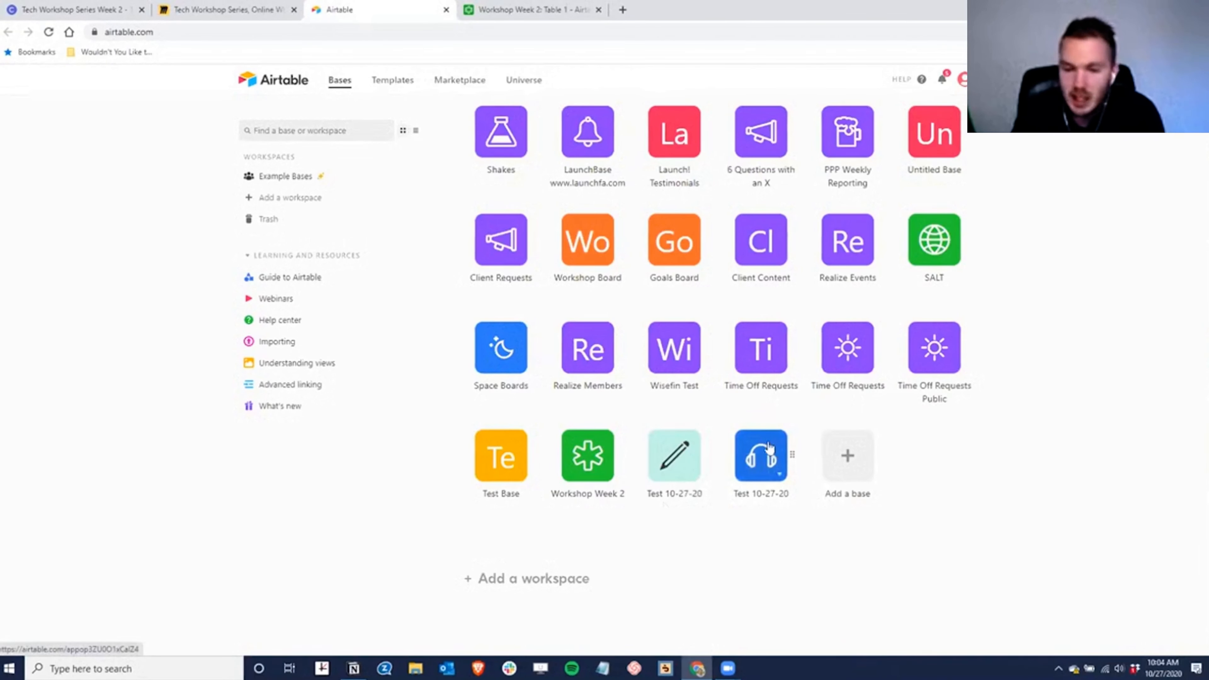
pyautogui.click(592, 452)
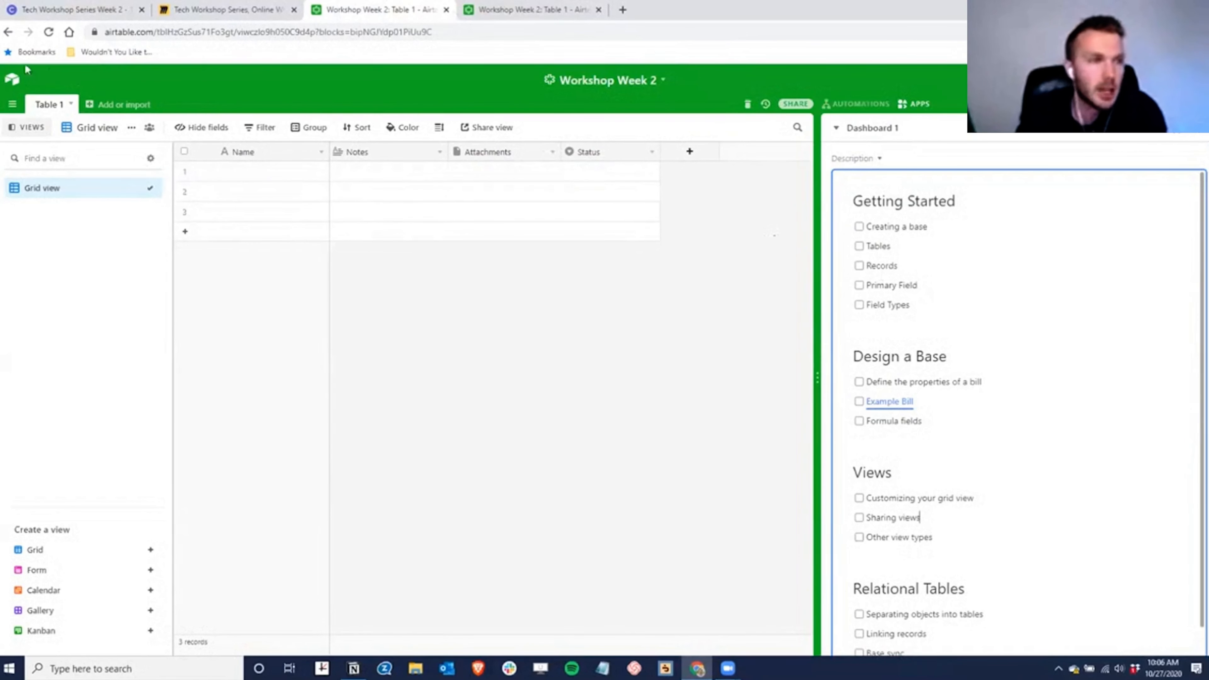
# - Create an empty Table 2, then delete it again from its tab menu
pyautogui.click(93, 105)
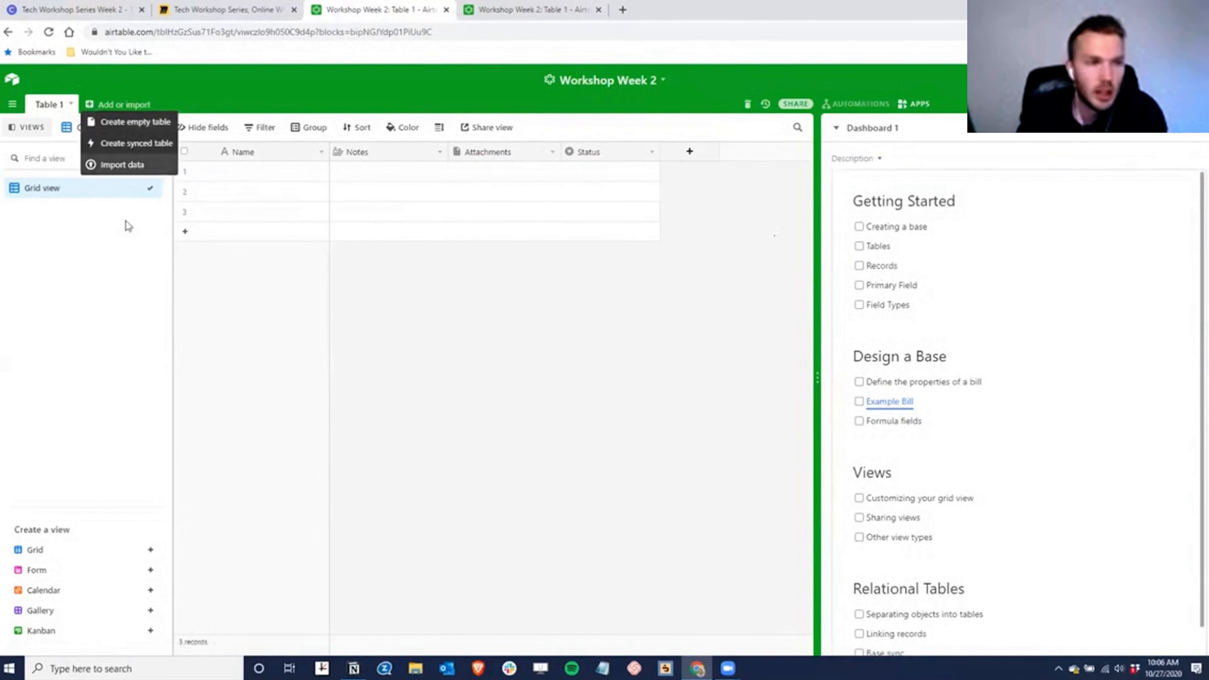
pyautogui.click(143, 122)
pyautogui.click(217, 227)
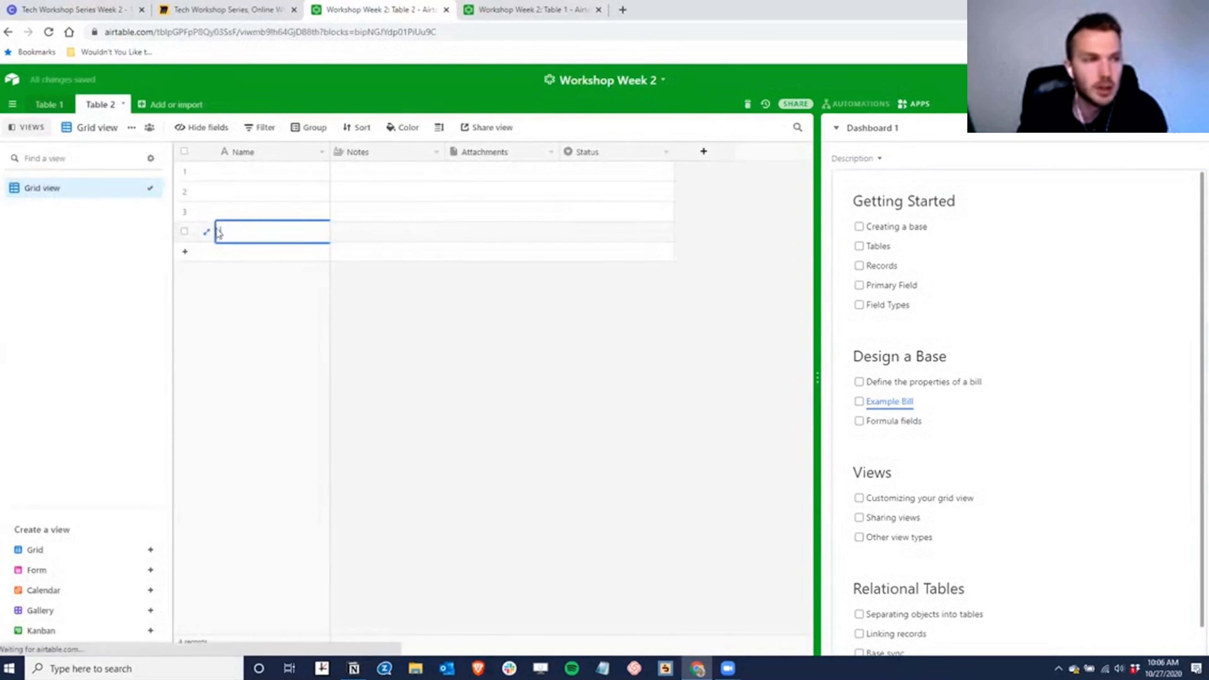
pyautogui.click(122, 105)
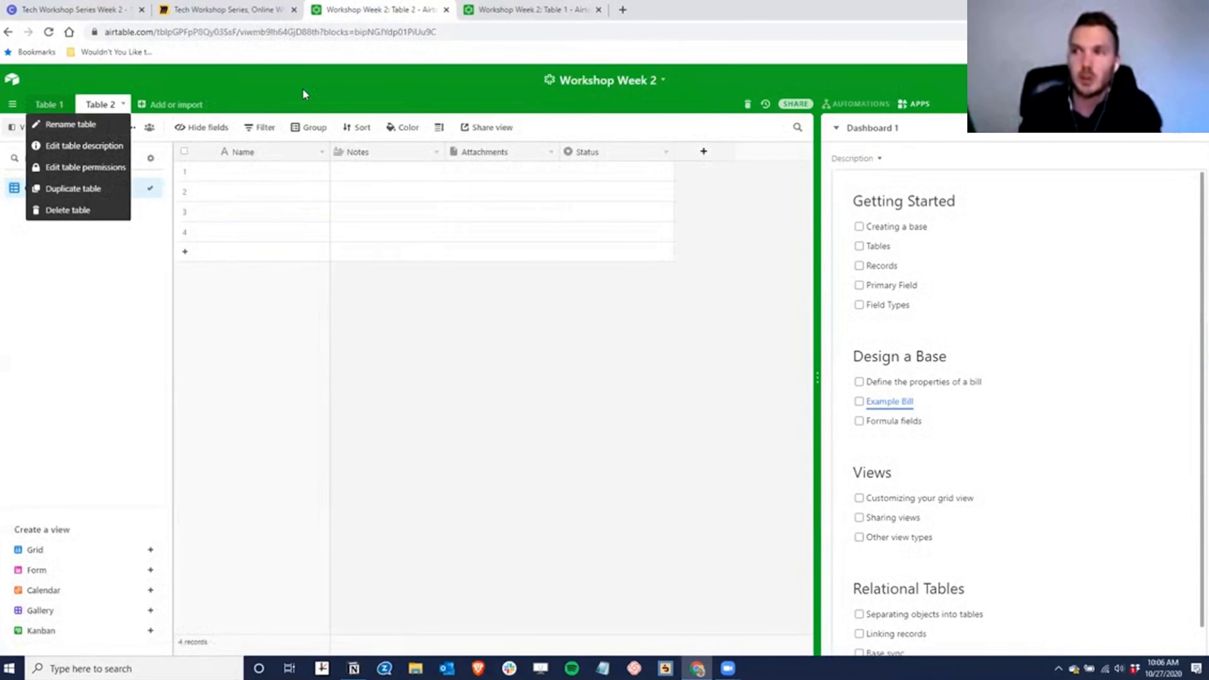
pyautogui.click(78, 209)
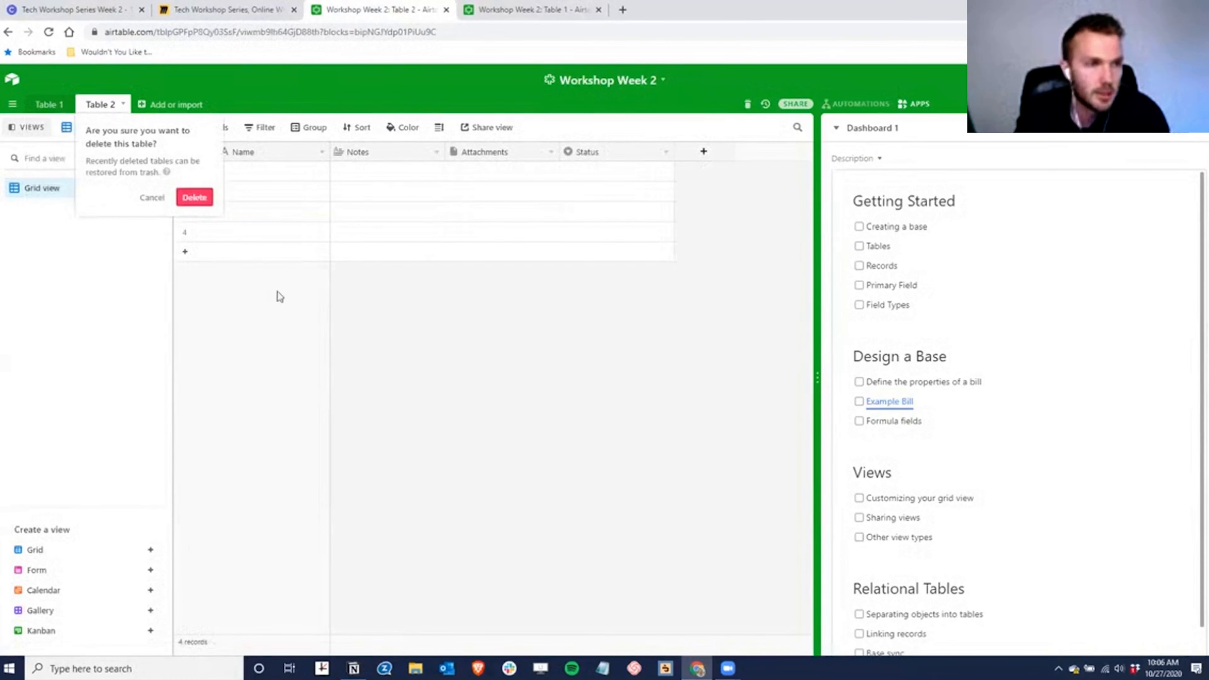
pyautogui.click(193, 196)
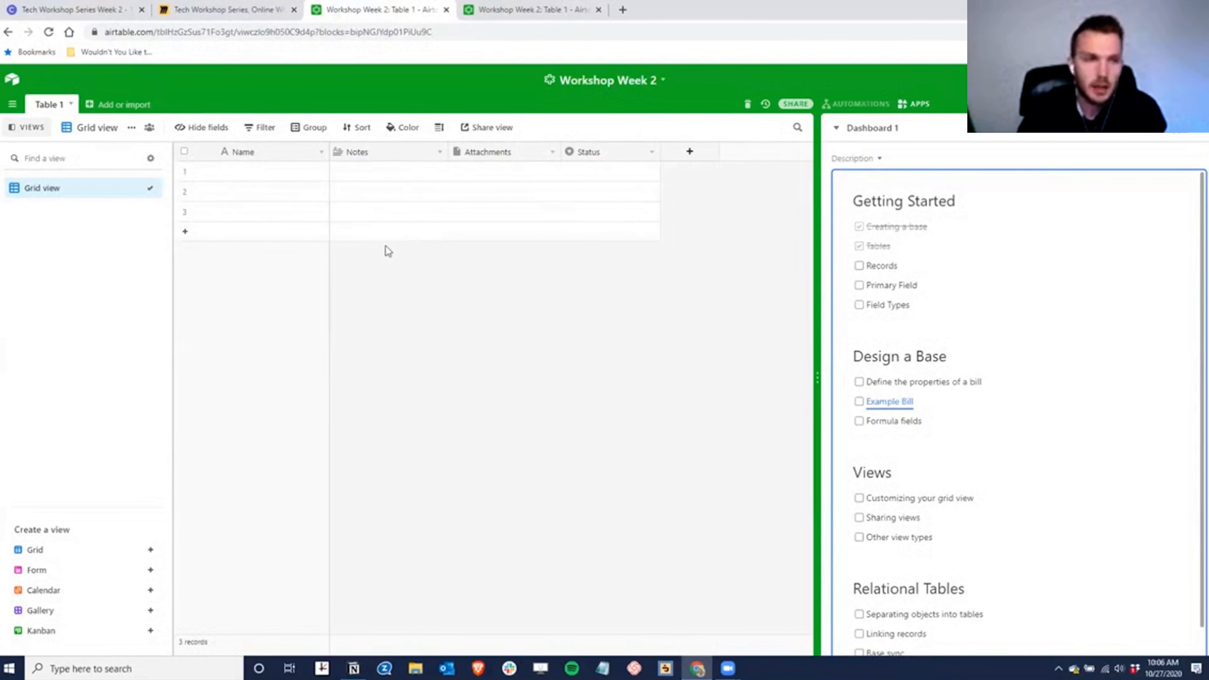
# - Tick Records in the Dashboard 1 Getting Started checklist
pyautogui.click(858, 266)
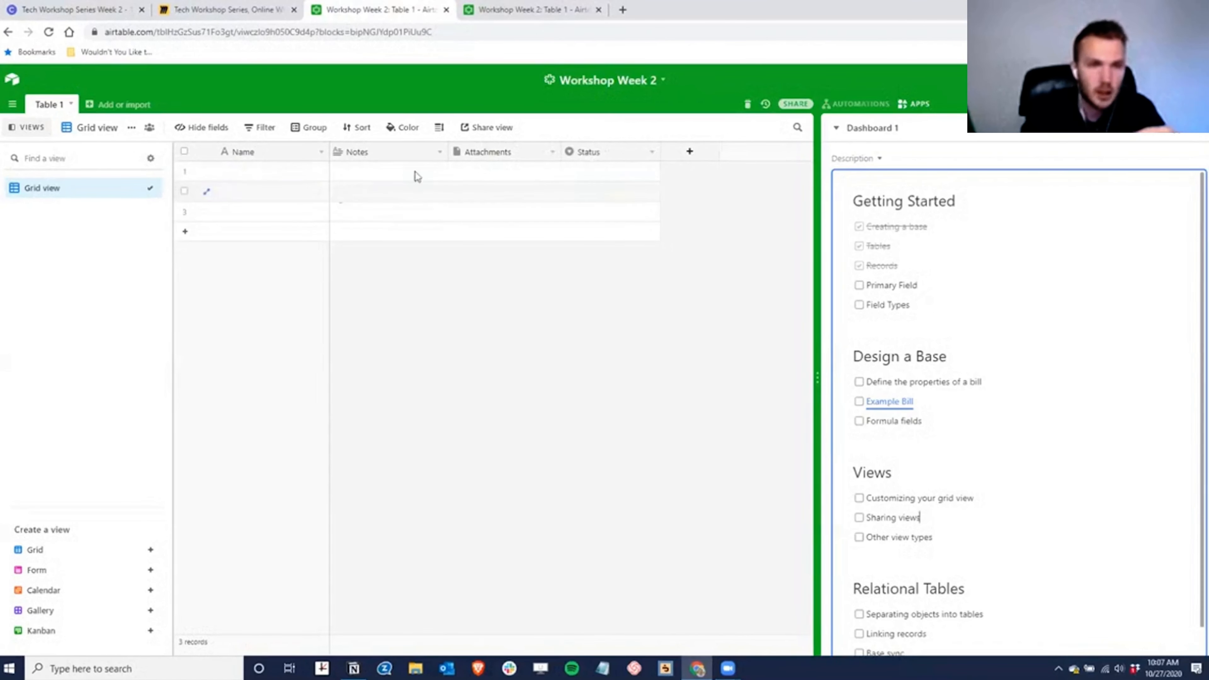
# - Add the single-select choices Option 1 and Option 2 to the Status field
pyautogui.doubleClick(600, 154)
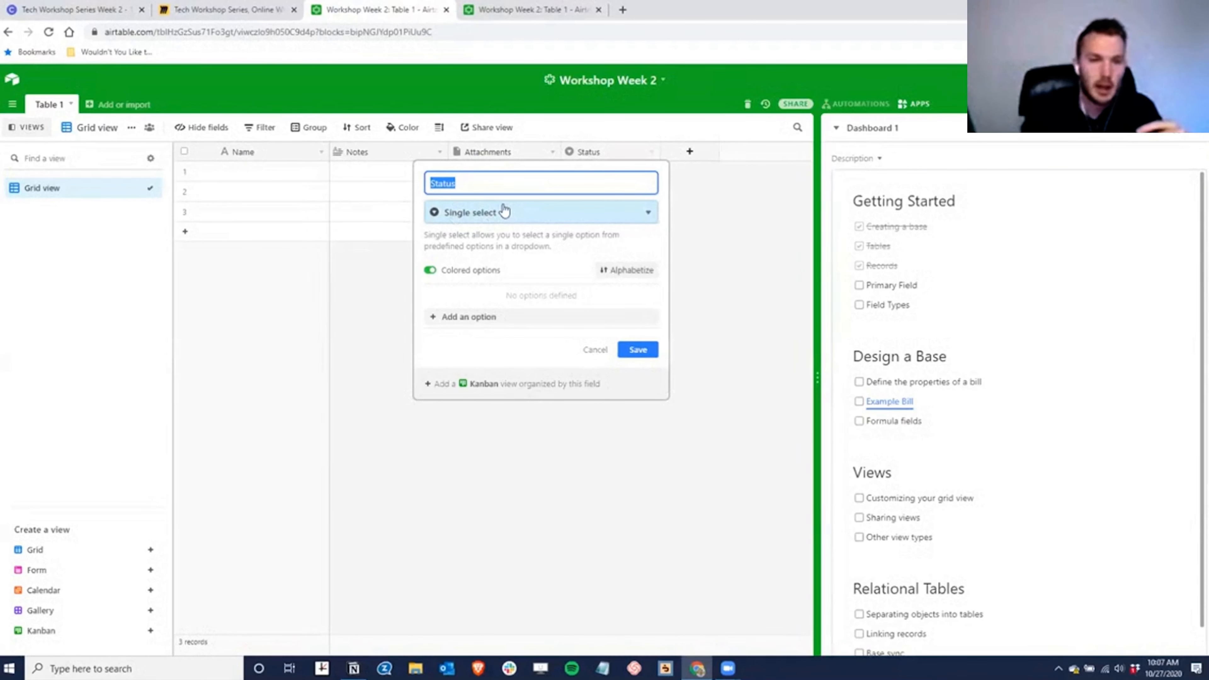
pyautogui.click(469, 317)
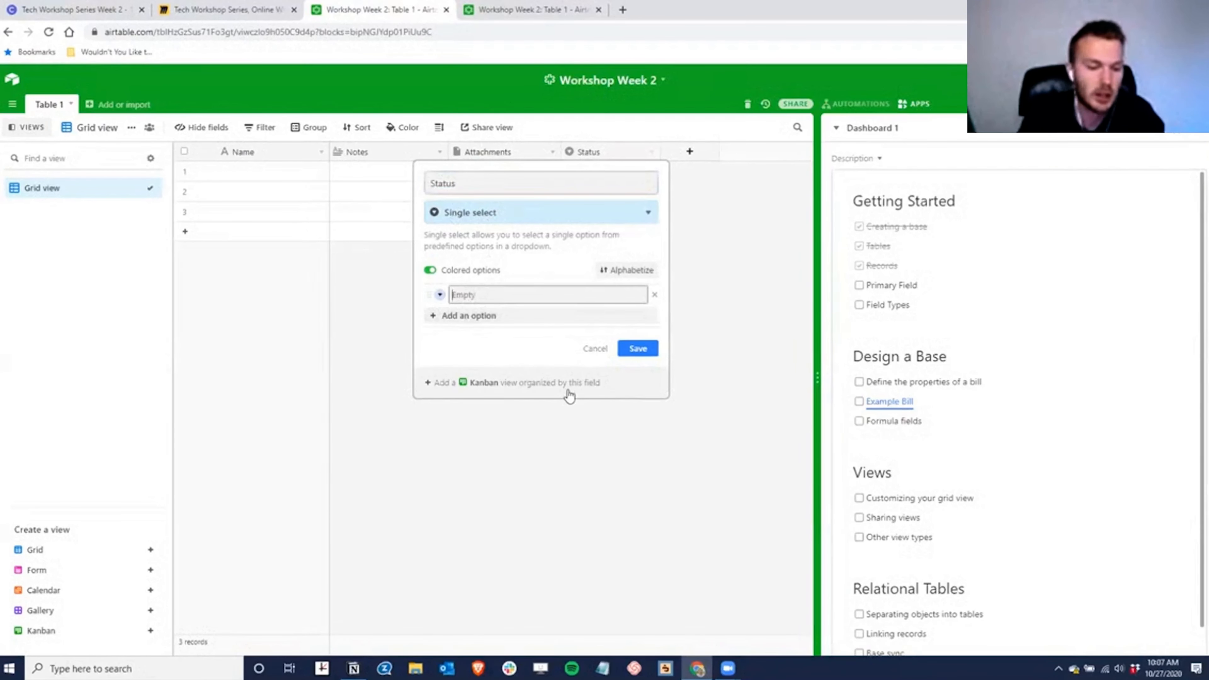
pyautogui.write('Option 1')
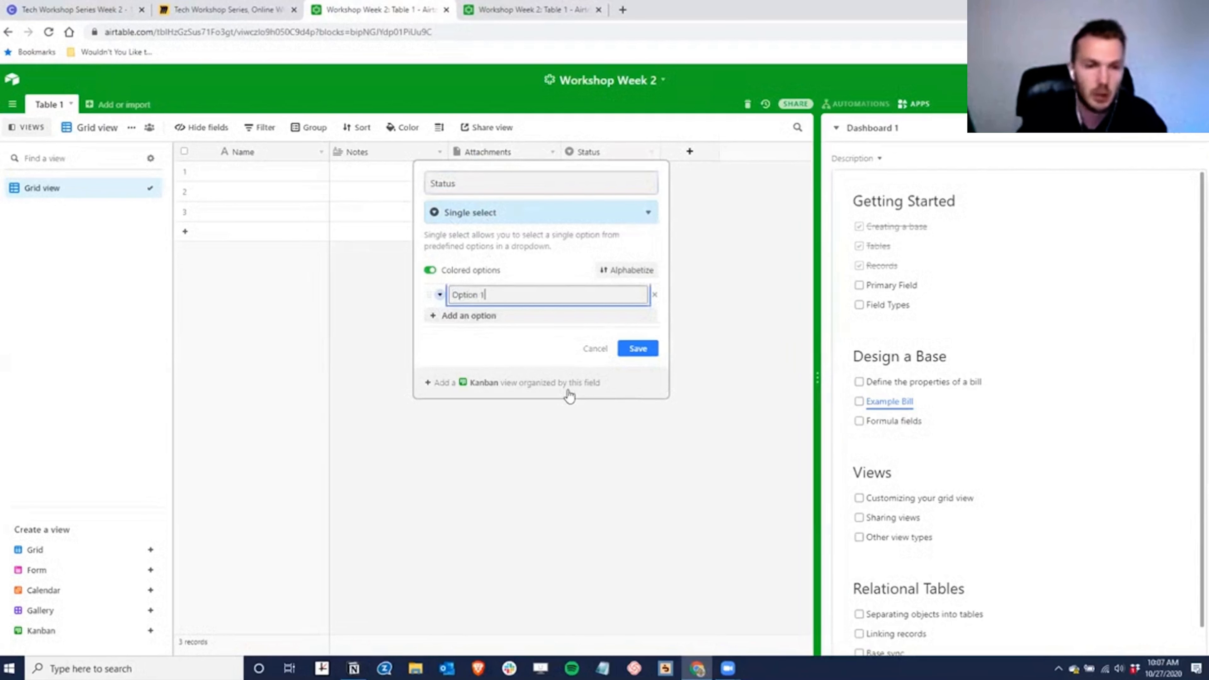
pyautogui.press('Return')
pyautogui.write('Option 2')
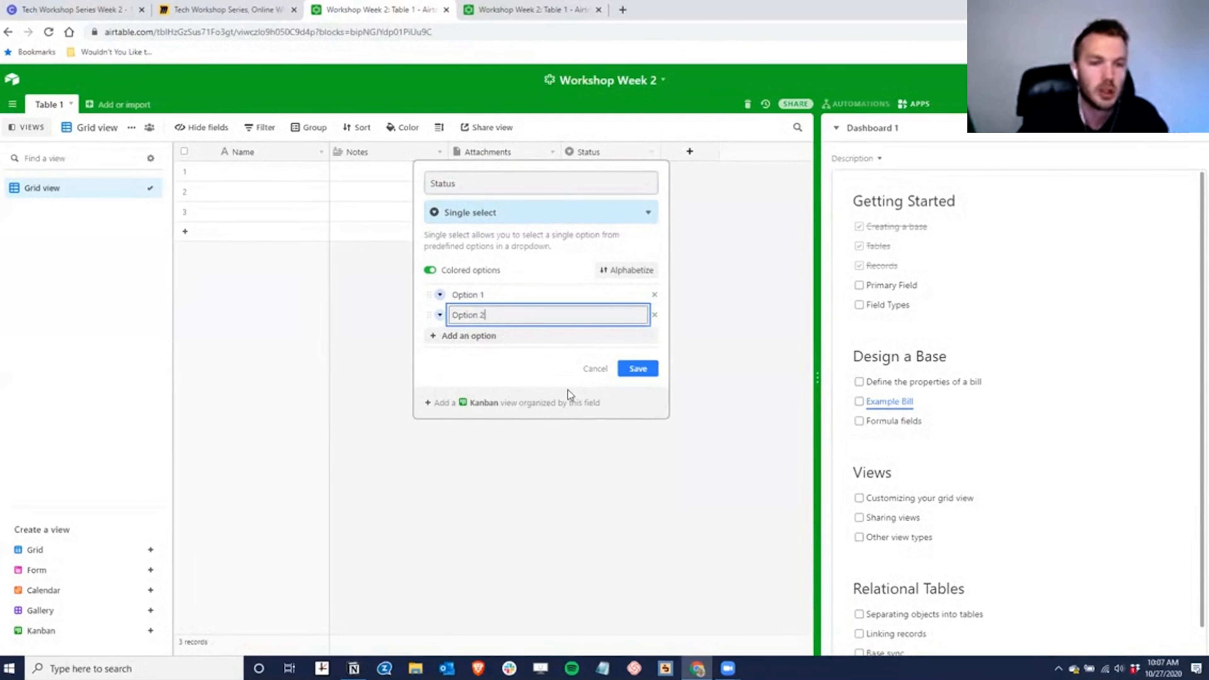
pyautogui.click(636, 369)
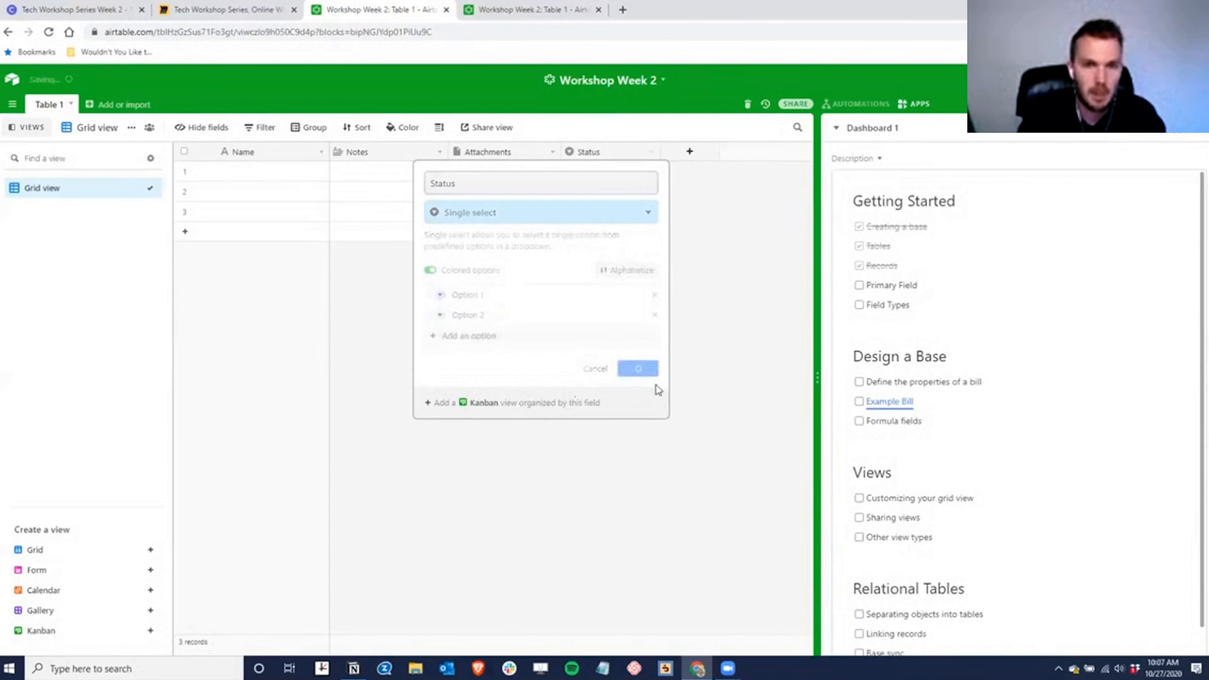
# - Check row 1's Status dropdown for the new choices without picking one
pyautogui.click(619, 175)
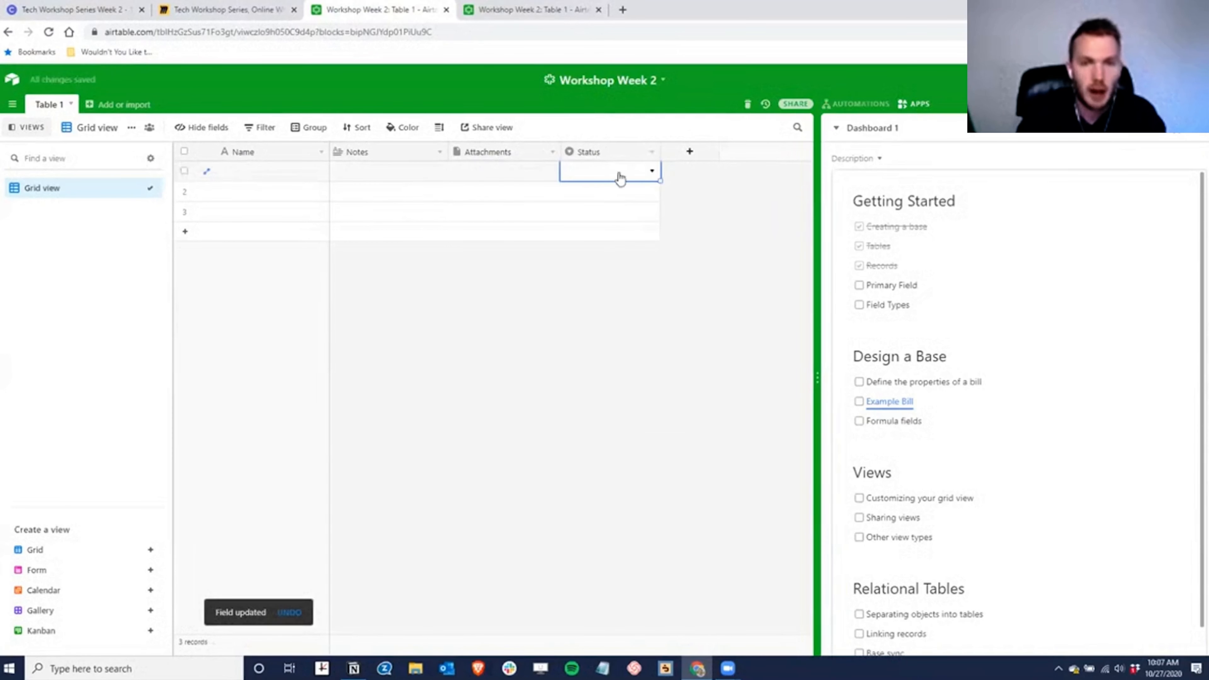
pyautogui.click(656, 174)
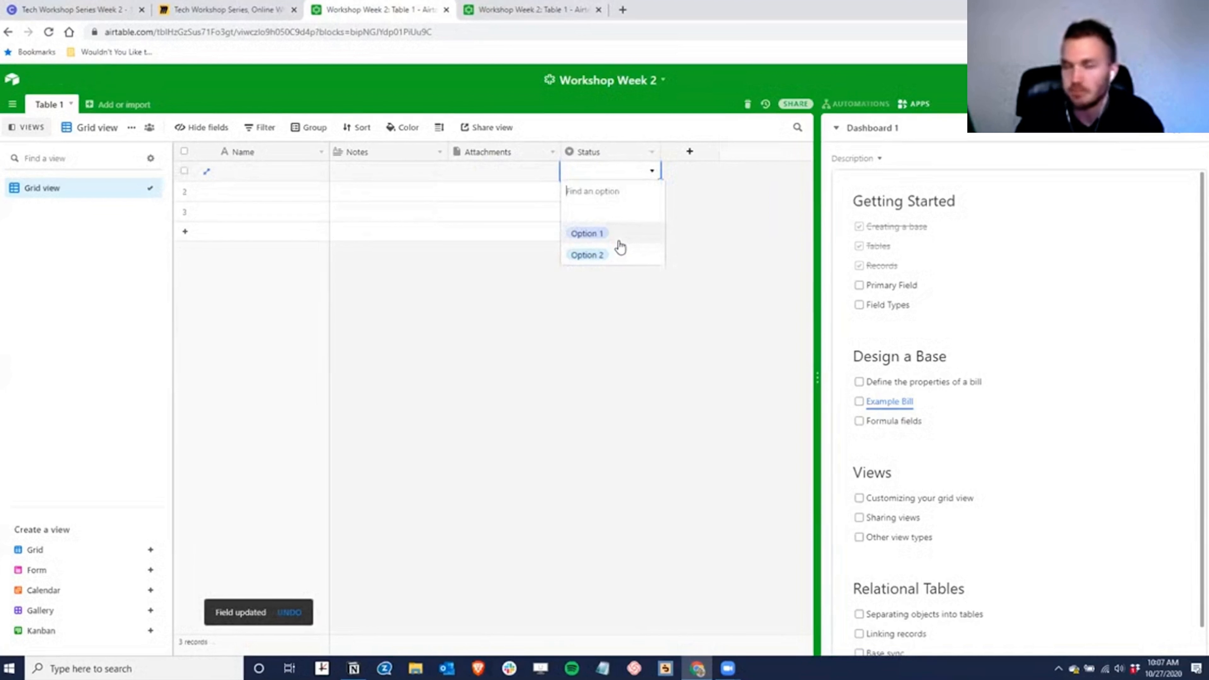
pyautogui.click(708, 220)
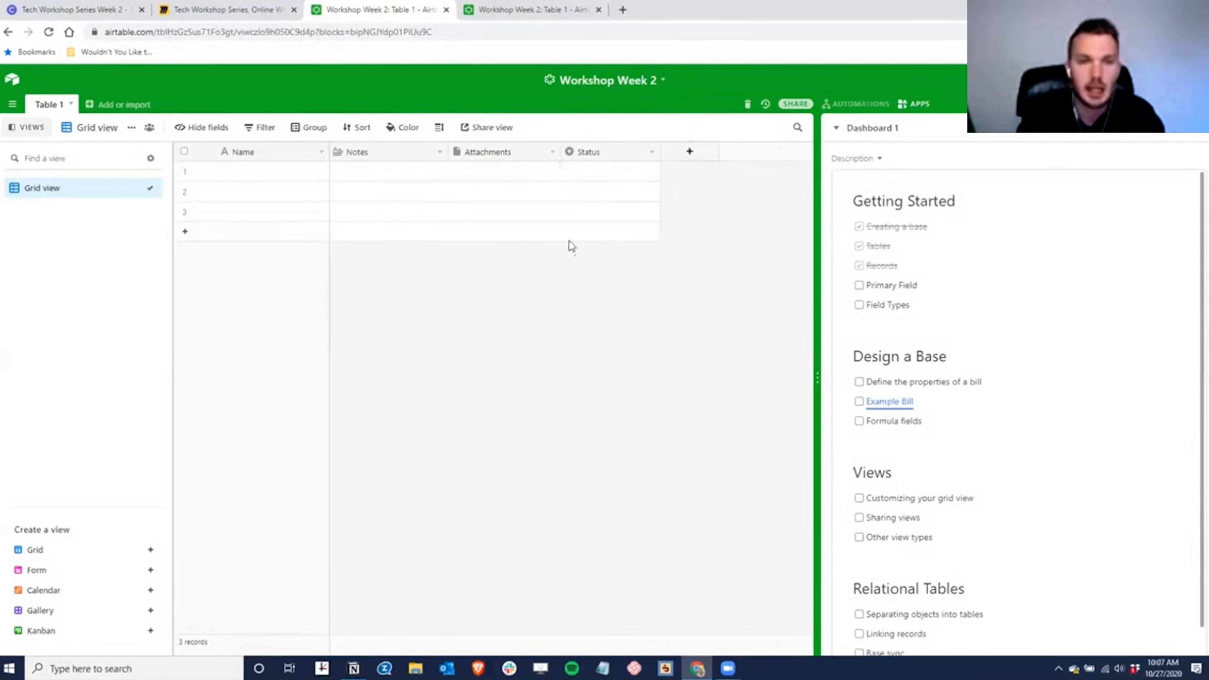
pyautogui.doubleClick(500, 146)
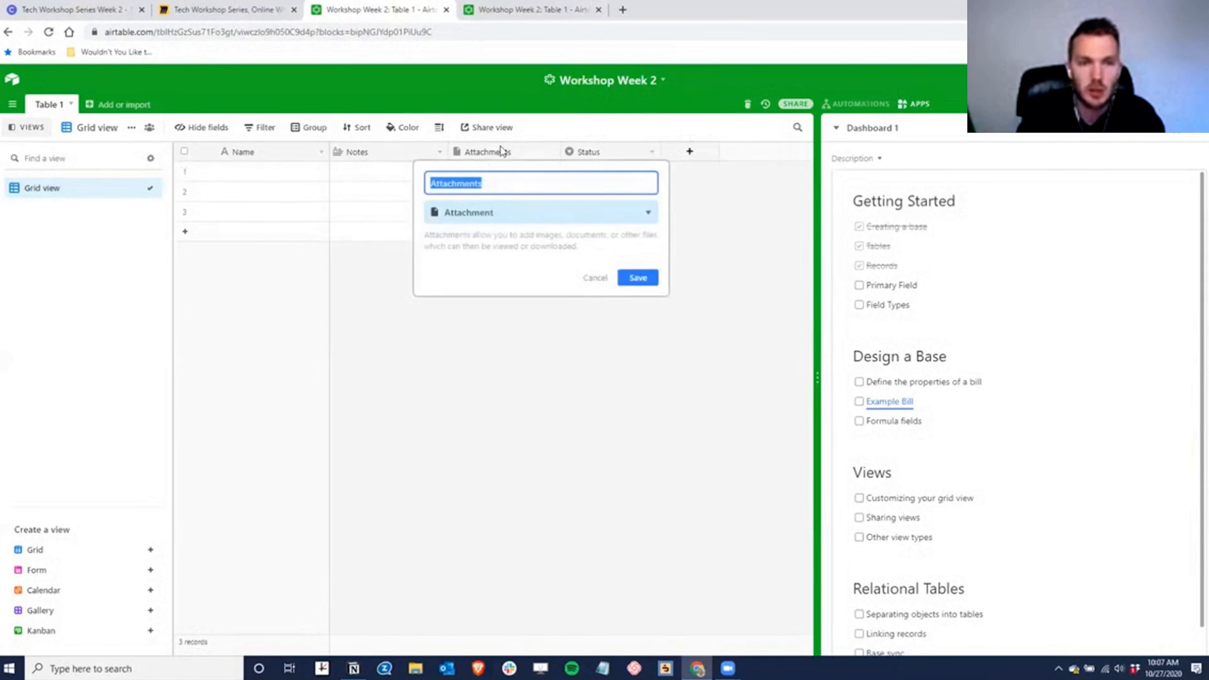
pyautogui.click(510, 215)
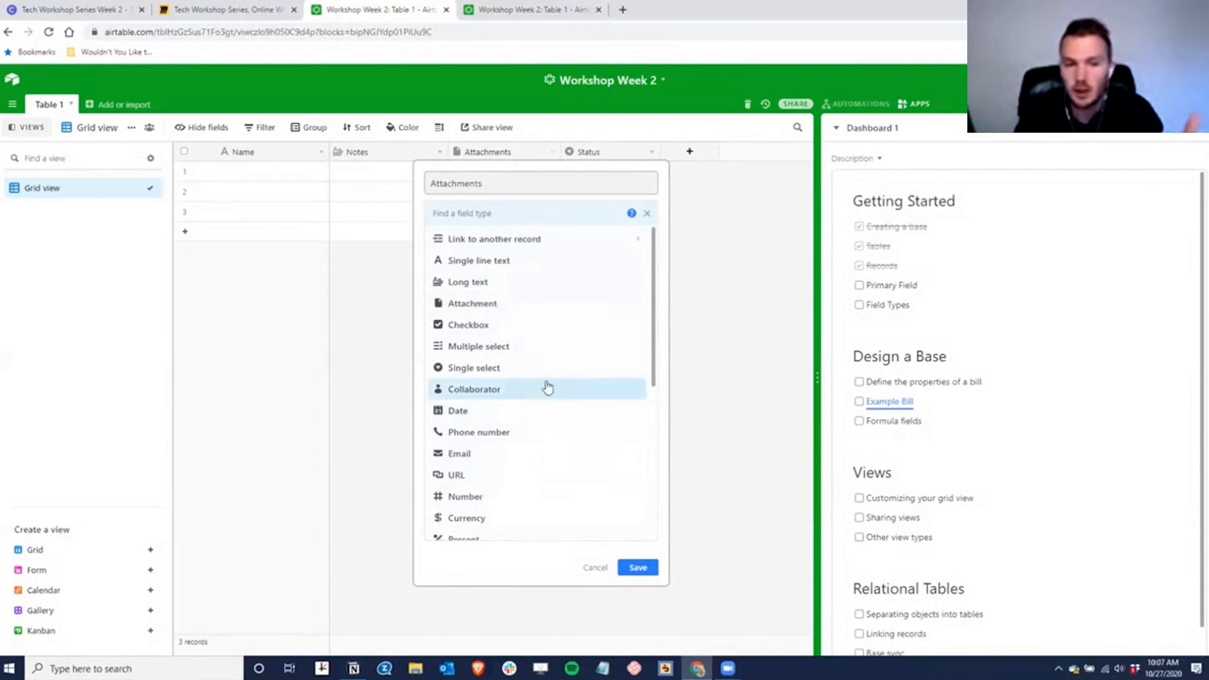
pyautogui.scroll(-3, 574, 372)
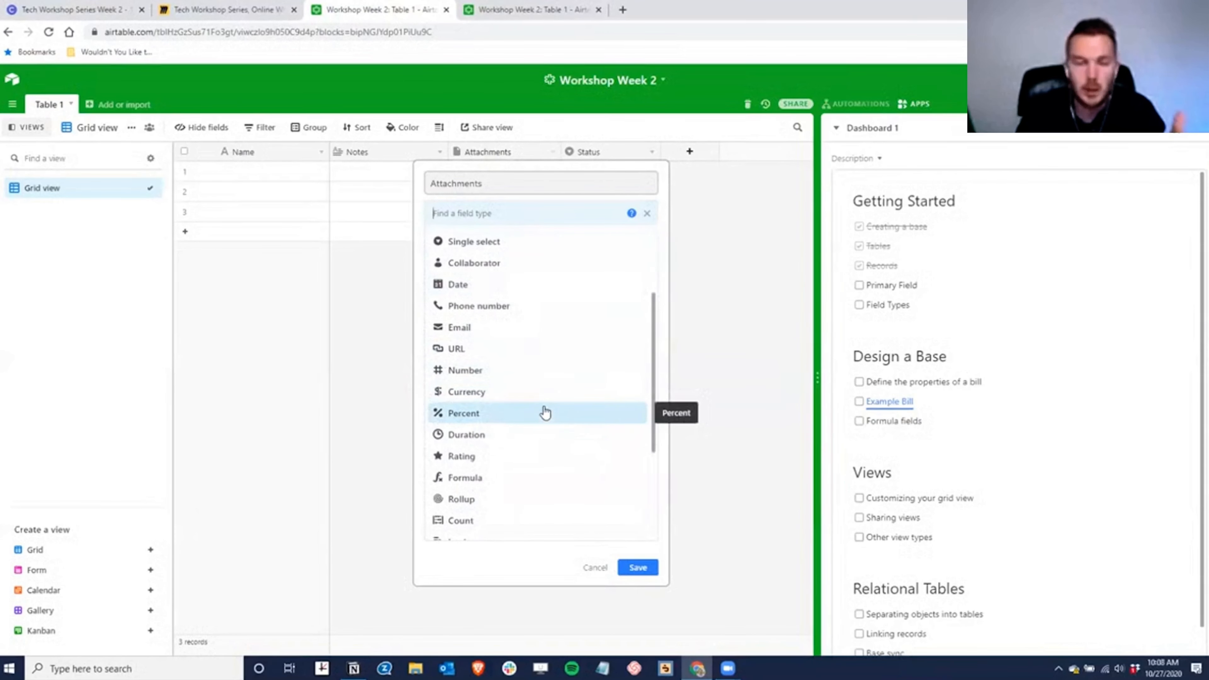
pyautogui.click(372, 172)
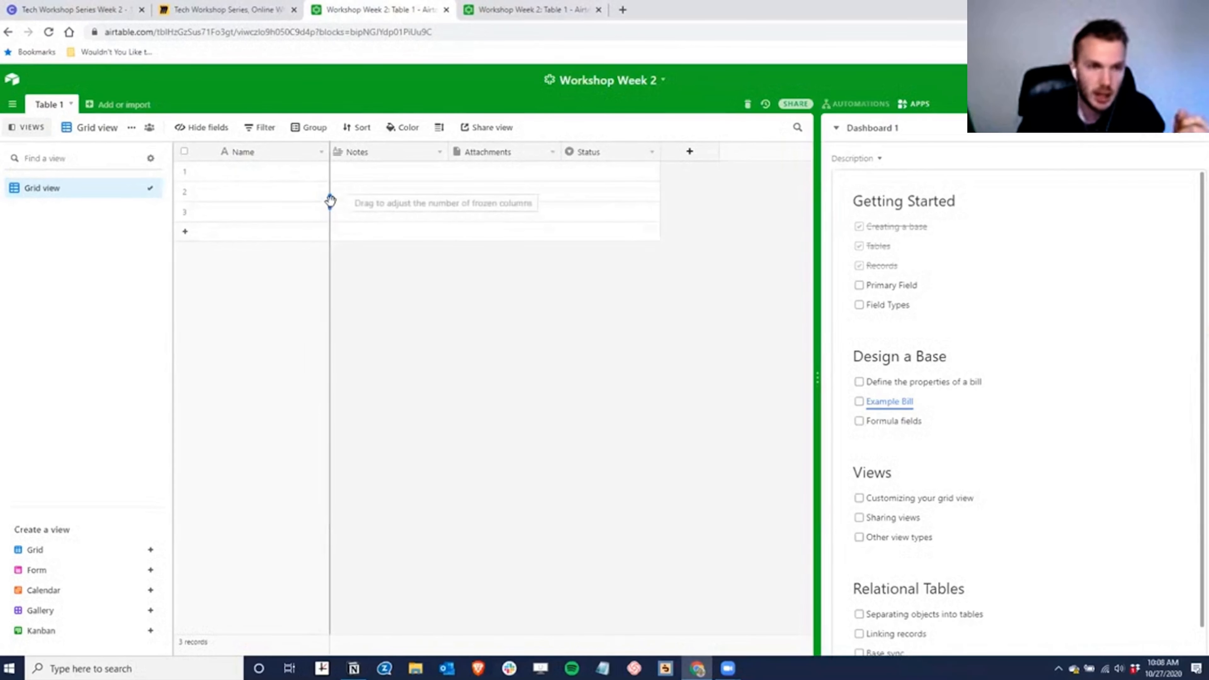
# - Rename the Name primary field to ID and make it an Autonumber field
pyautogui.doubleClick(254, 153)
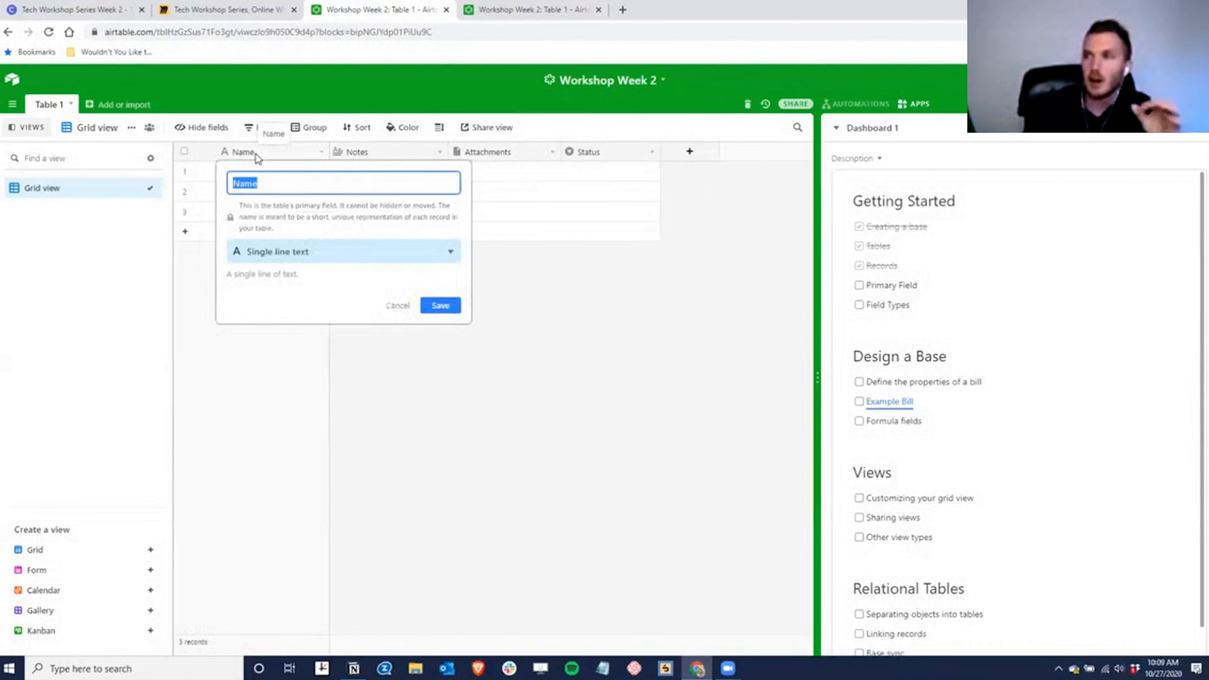
pyautogui.click(398, 305)
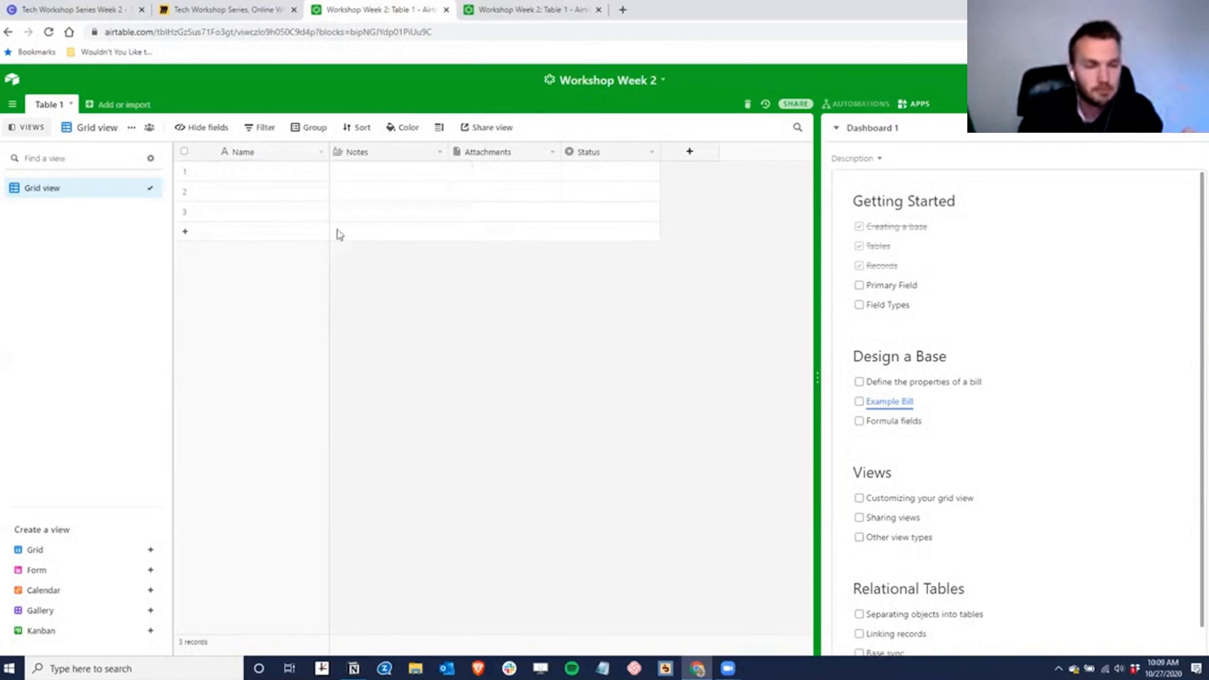
pyautogui.click(280, 171)
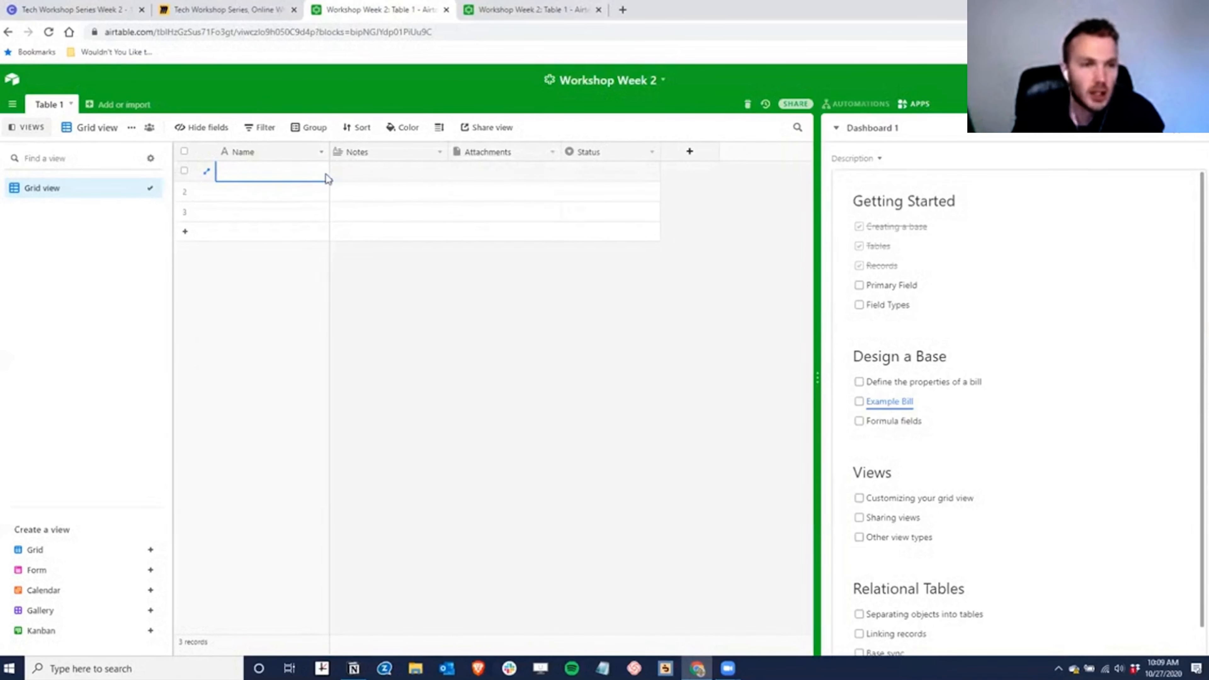
pyautogui.doubleClick(239, 152)
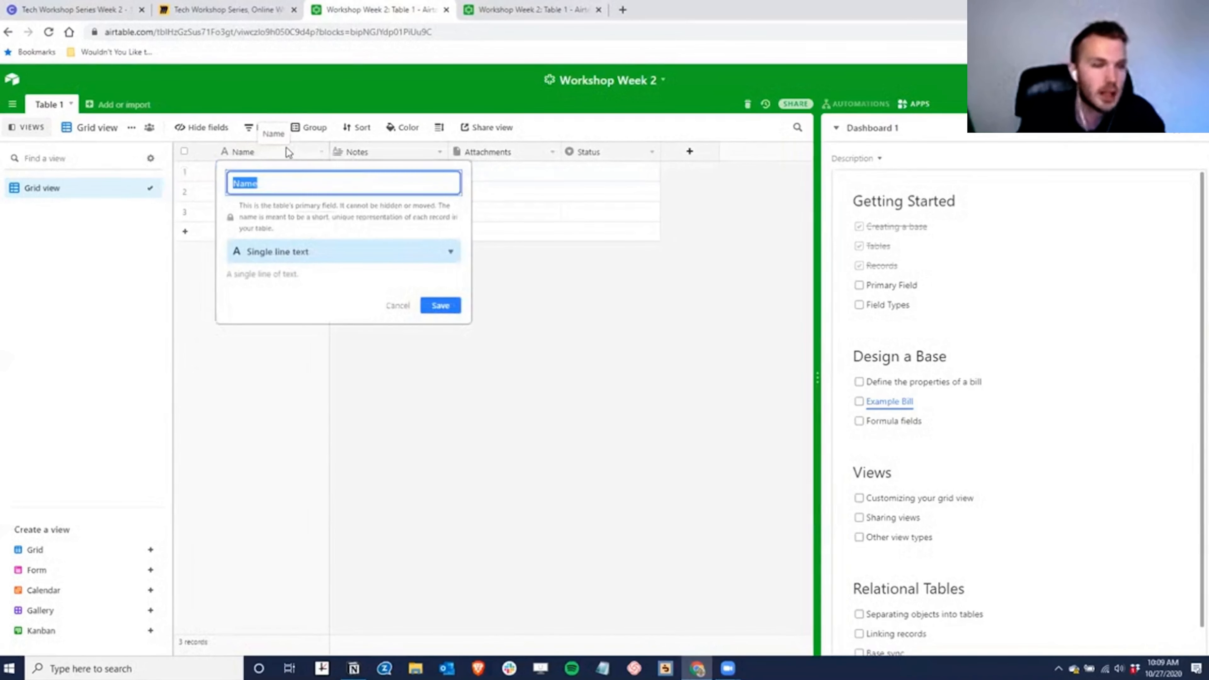
pyautogui.write('ID')
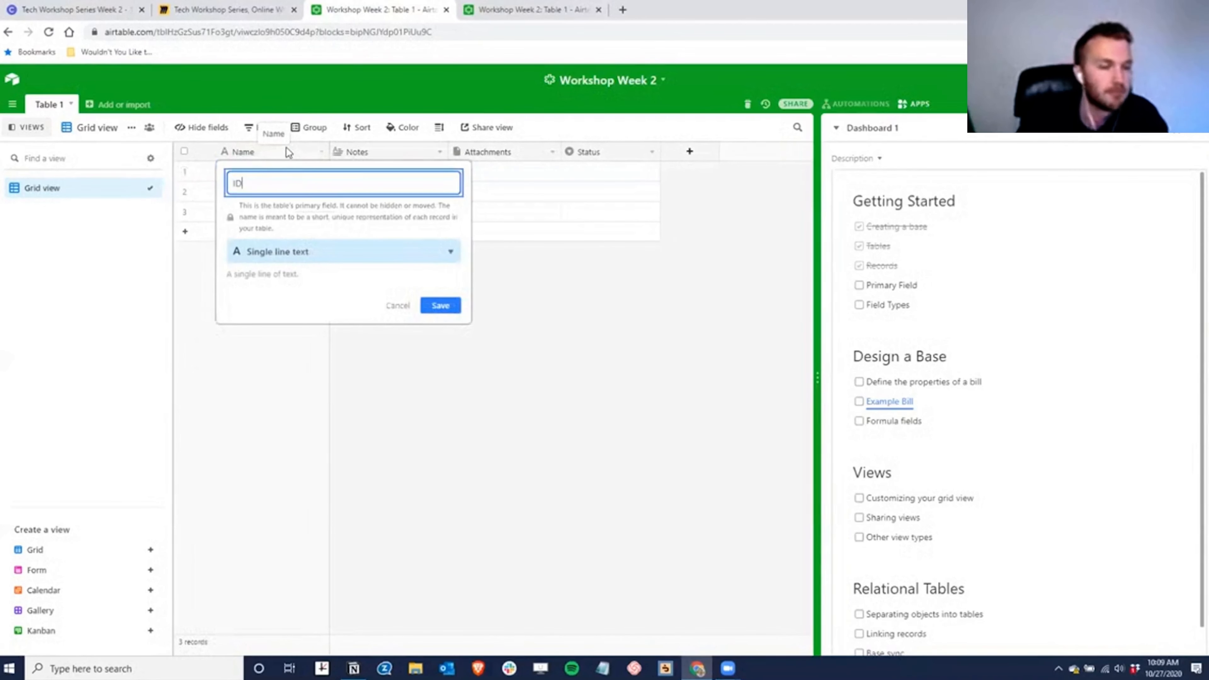
pyautogui.click(302, 253)
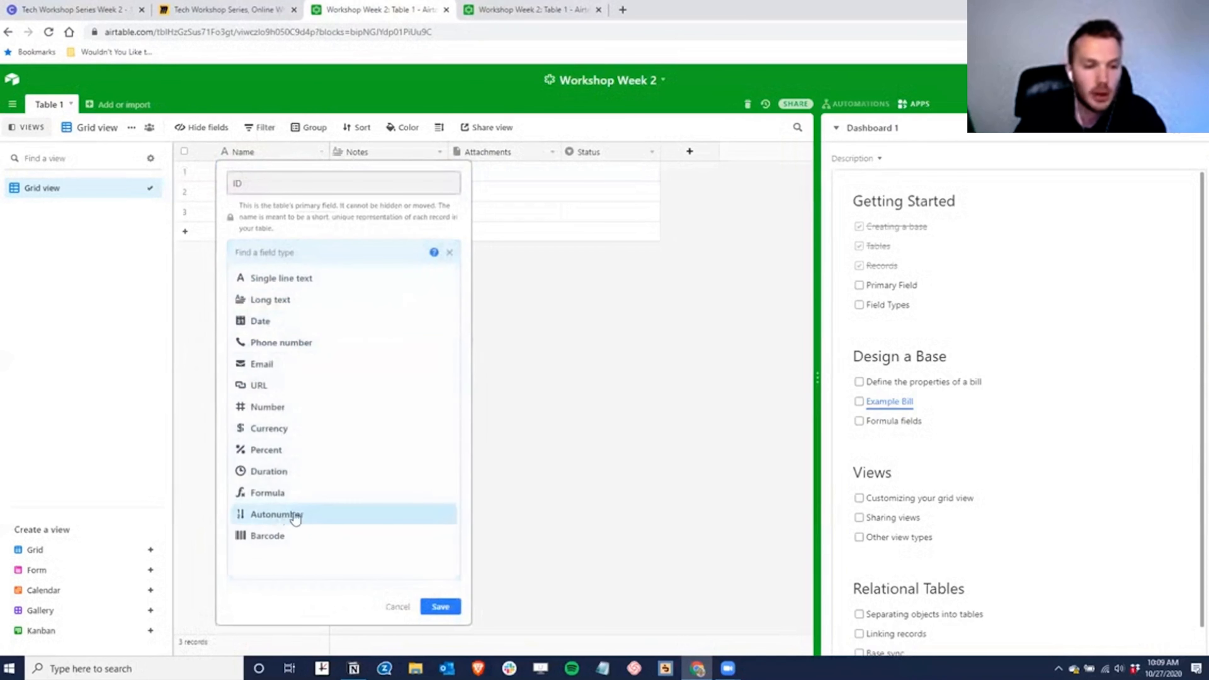
pyautogui.click(280, 515)
pyautogui.click(431, 306)
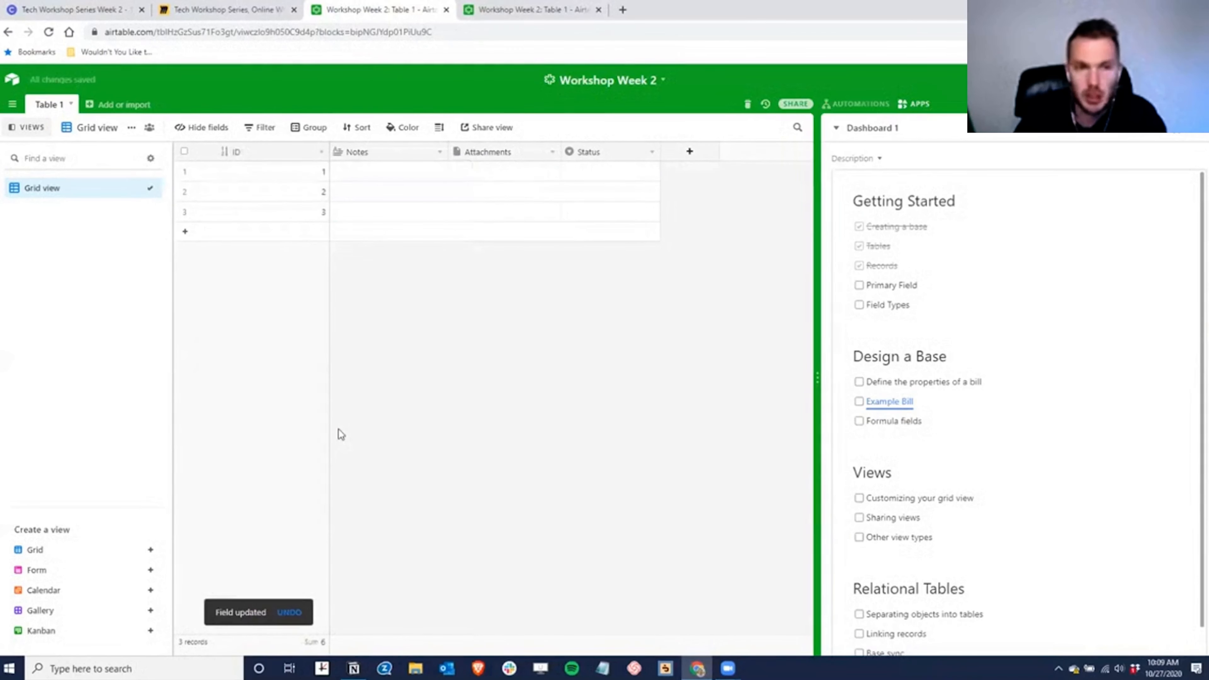
# - Add a fourth and fifth record and narrow the ID column
pyautogui.click(185, 231)
pyautogui.click(186, 252)
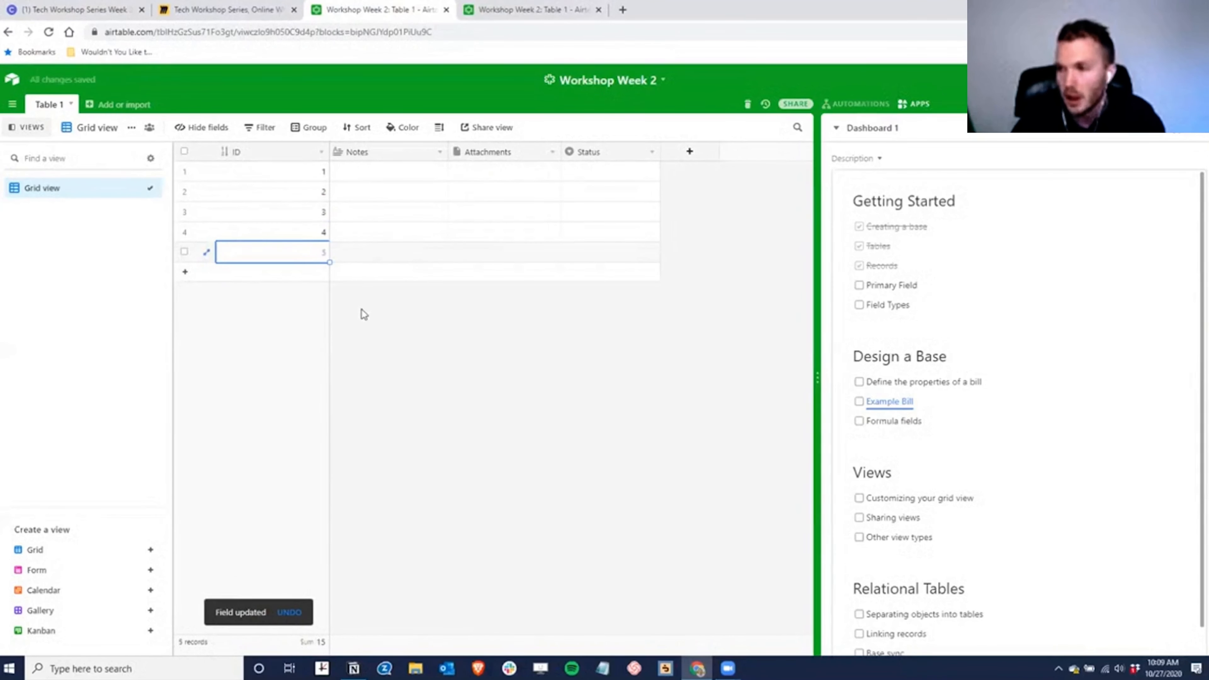
pyautogui.moveTo(329, 153); pyautogui.dragTo(264, 152)
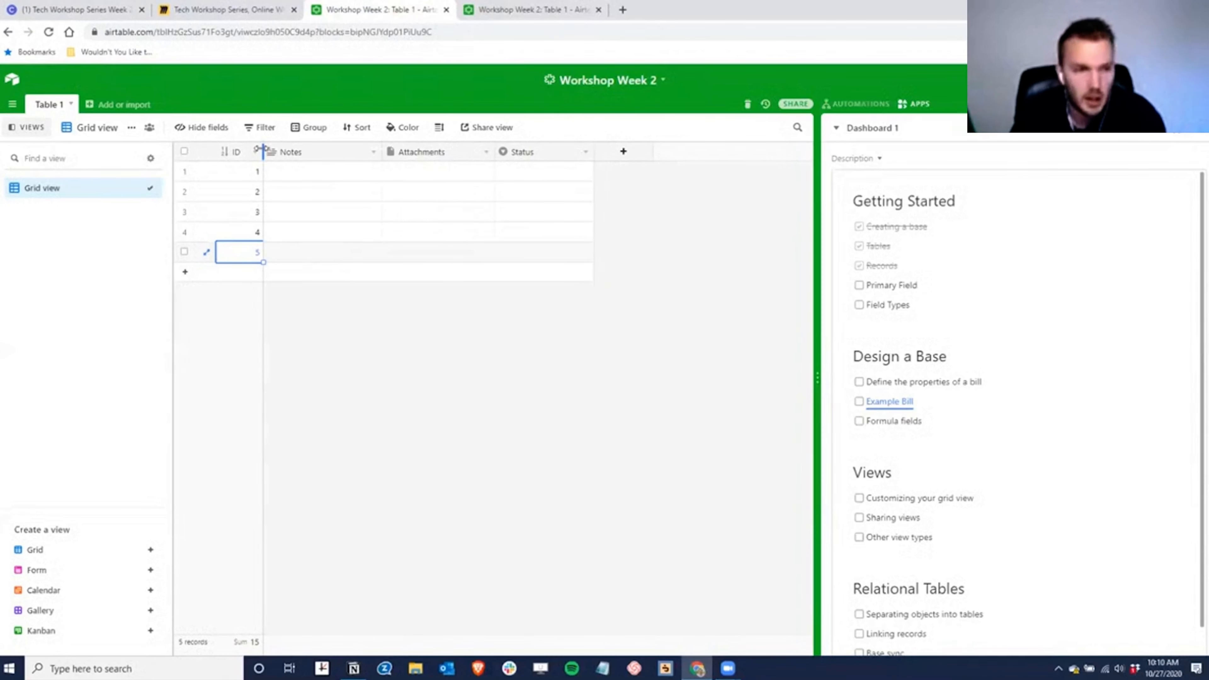
# - Tick Primary Field and Field Types, and turn Notes into an Invoice Date date field
pyautogui.click(859, 285)
pyautogui.click(858, 305)
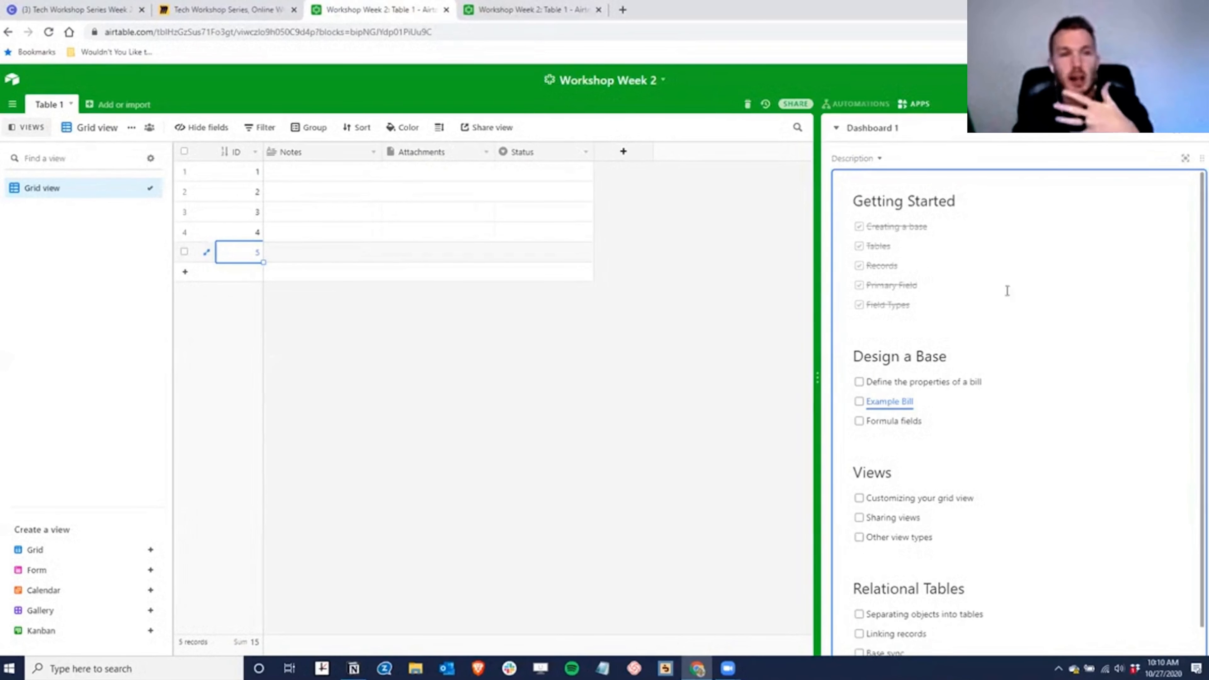
pyautogui.doubleClick(322, 155)
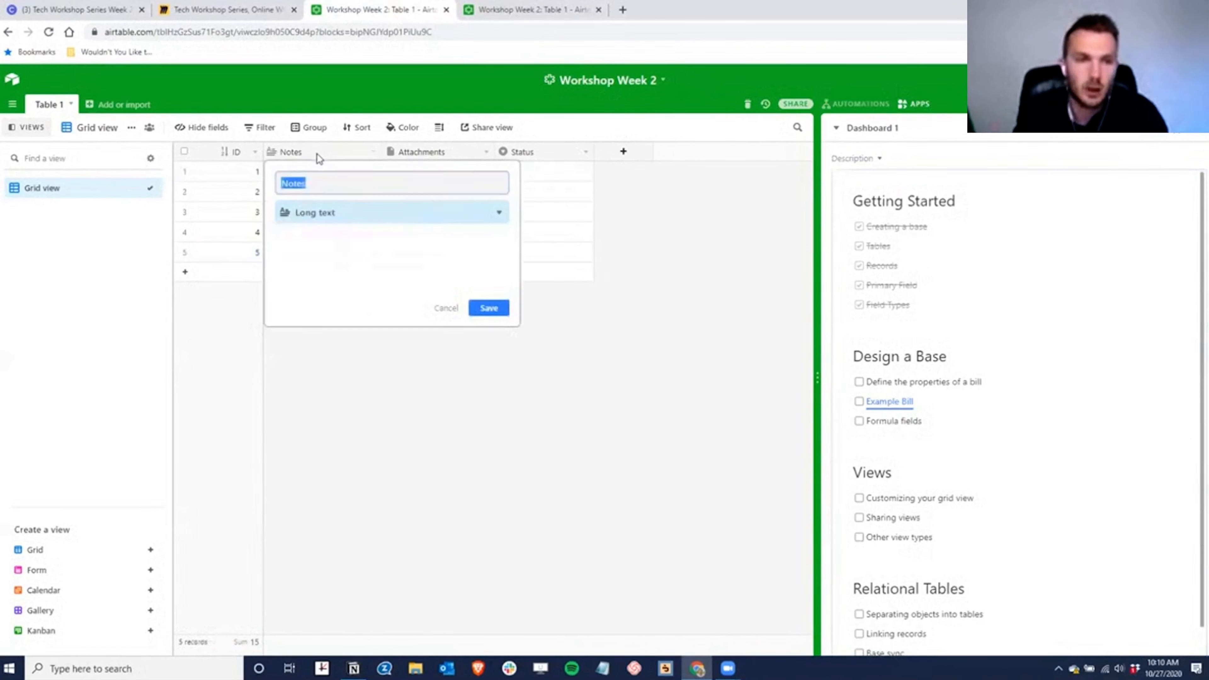
pyautogui.click(326, 213)
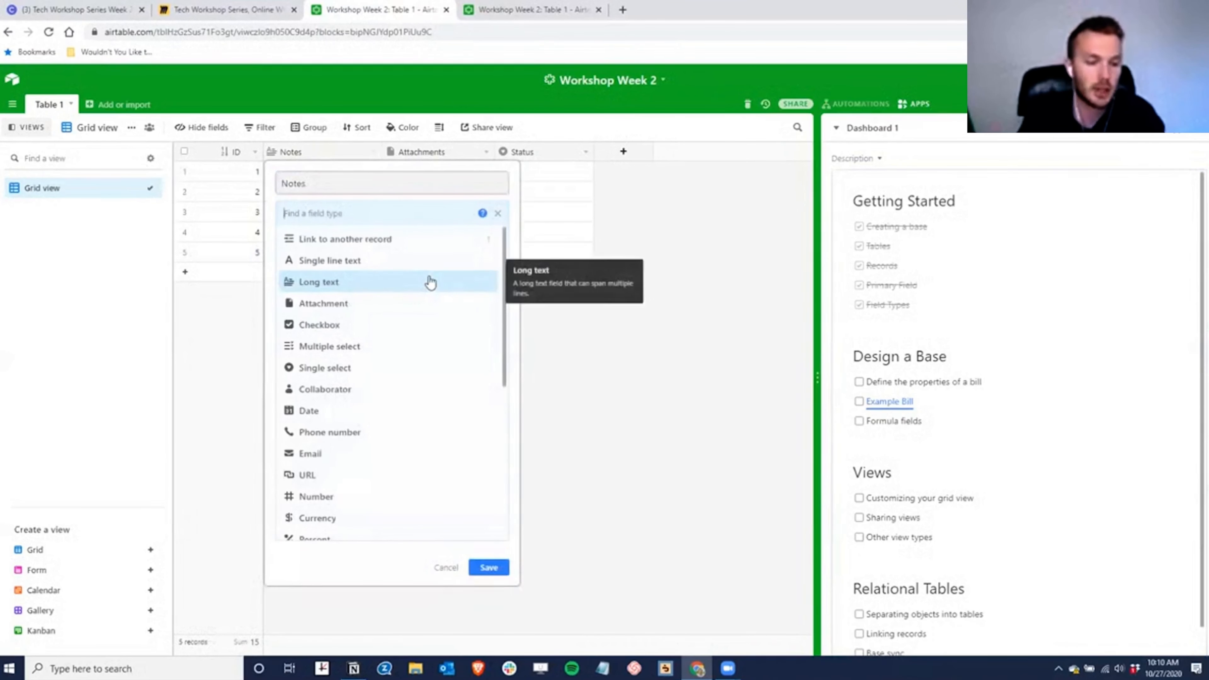
pyautogui.hotkey('shift', 'Tab')
pyautogui.write('Invoice Date')
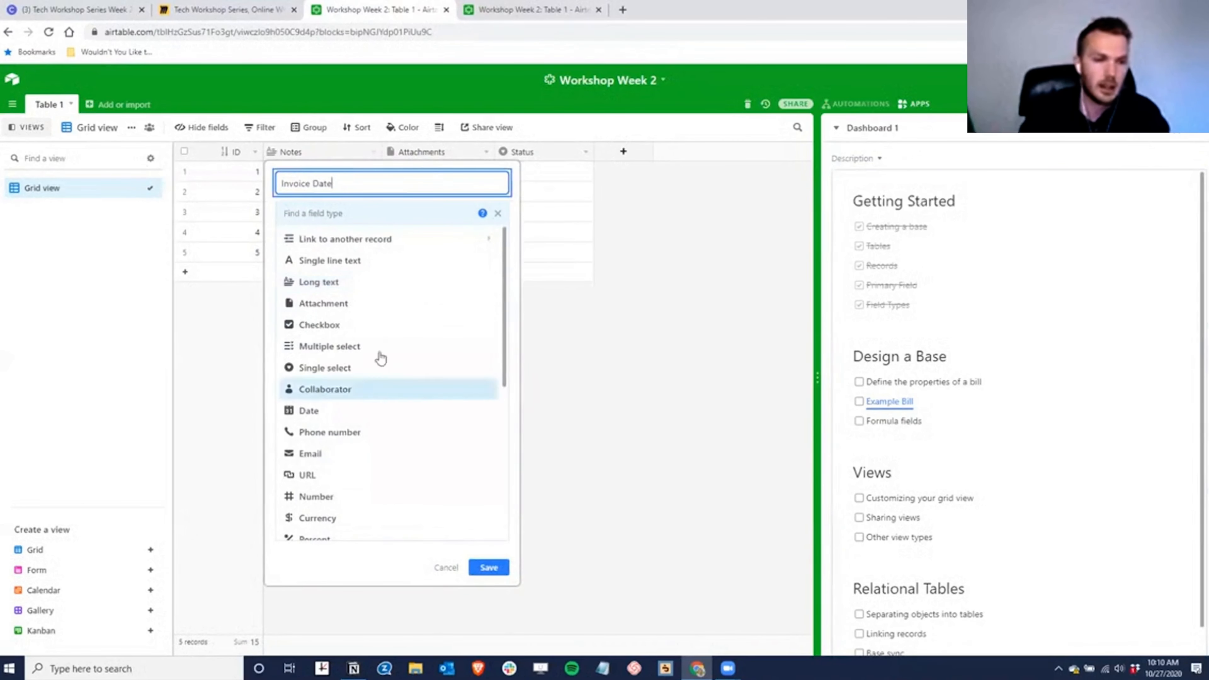
pyautogui.click(309, 410)
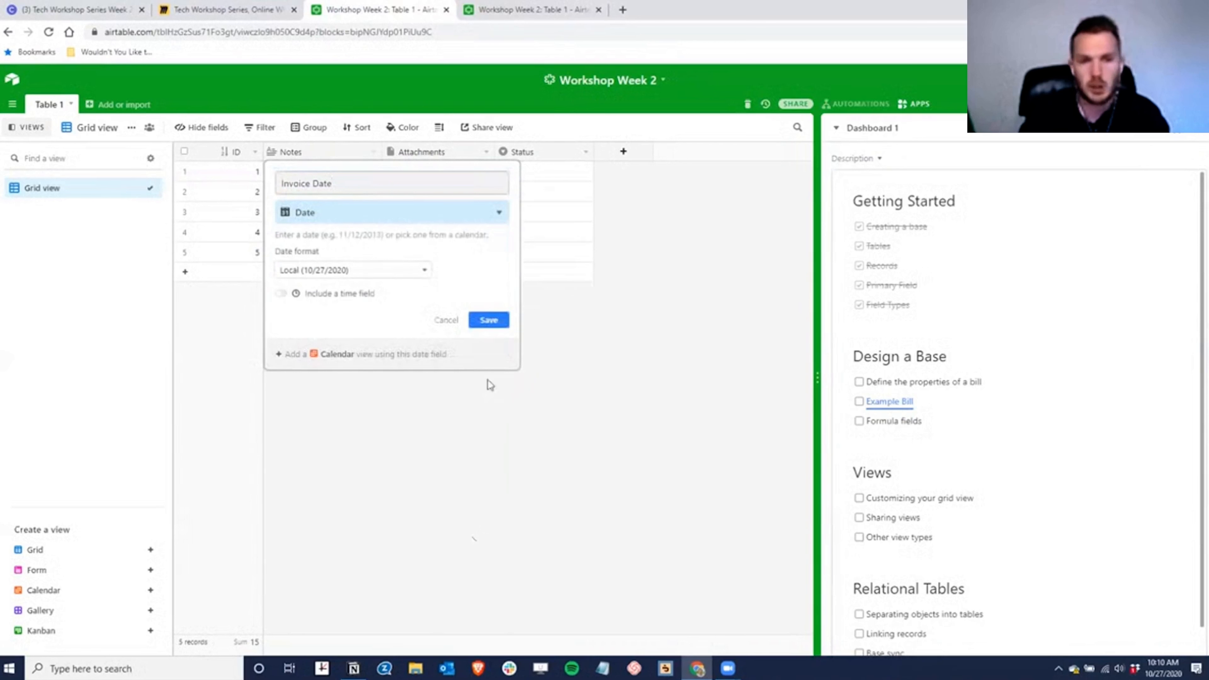
pyautogui.click(491, 327)
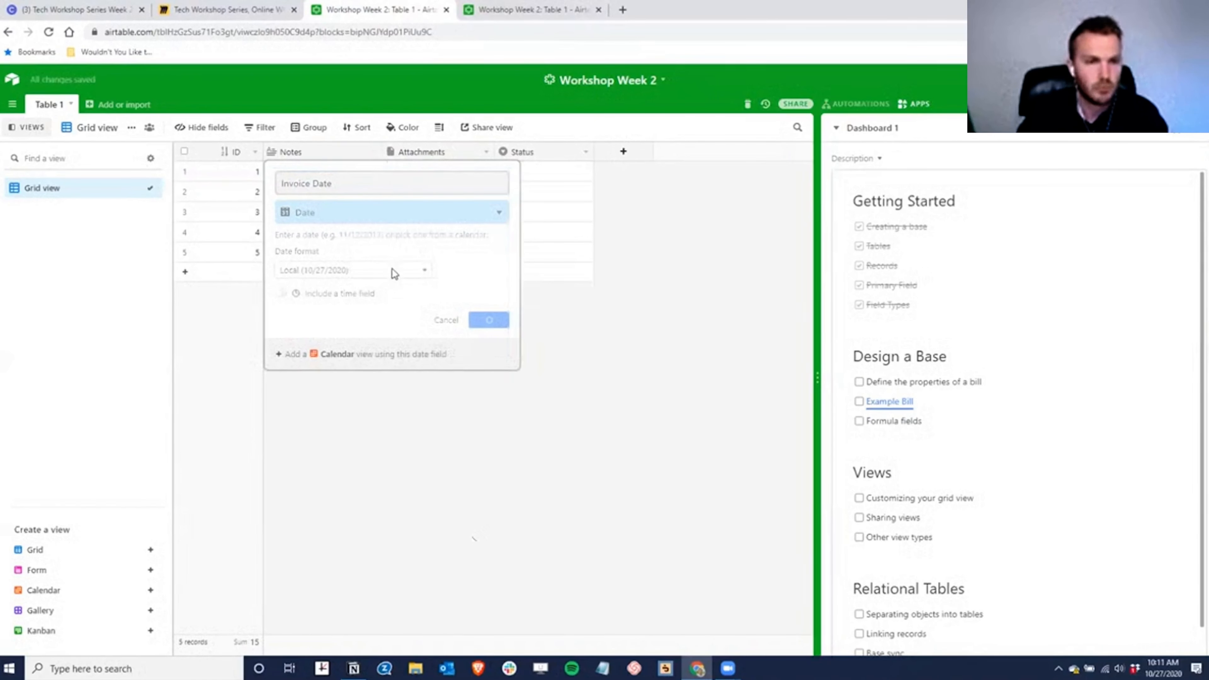
pyautogui.moveTo(382, 150); pyautogui.dragTo(358, 151)
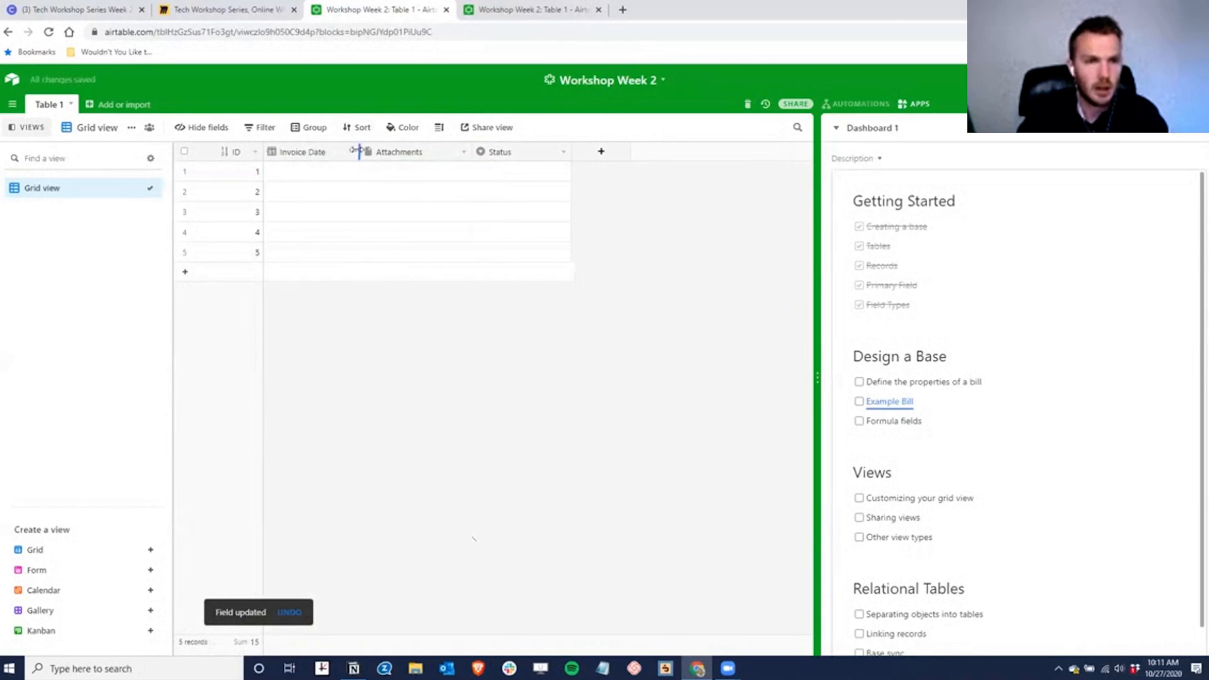
# - Rename Attachments to Vendor Name as a single line text field
pyautogui.doubleClick(399, 153)
pyautogui.write('Vendor')
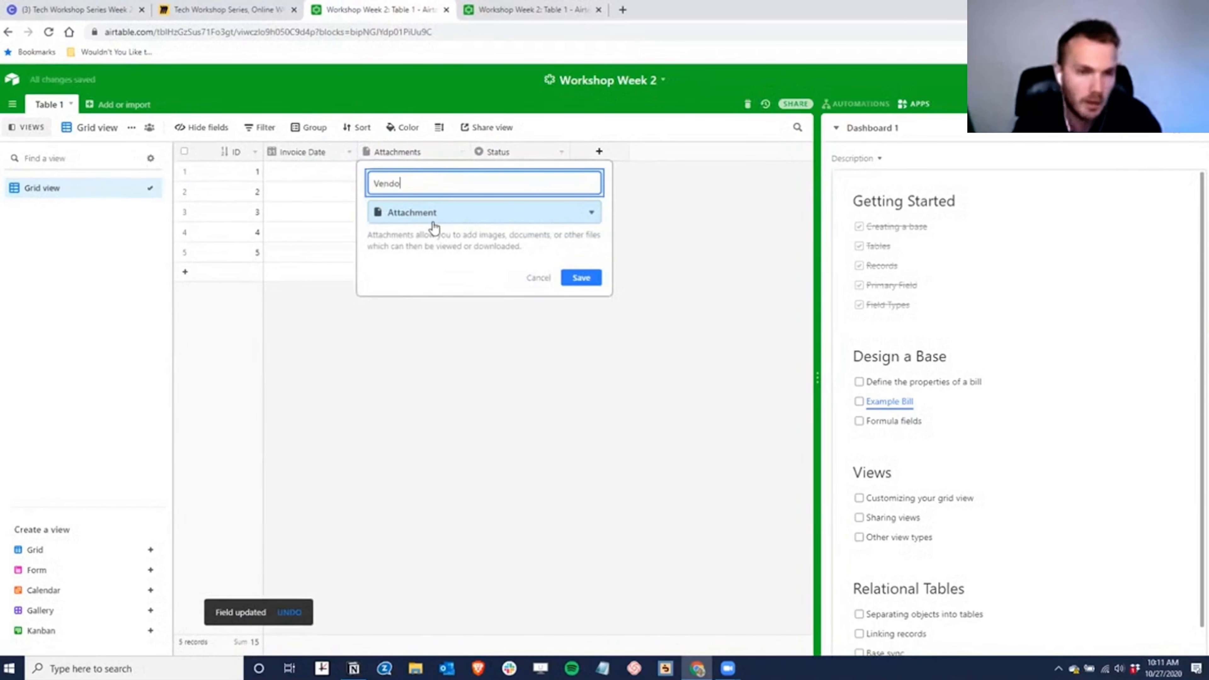
pyautogui.press('Tab')
pyautogui.hotkey('shift', 'Tab')
pyautogui.press('Right')
pyautogui.write('Name')
pyautogui.click(432, 227)
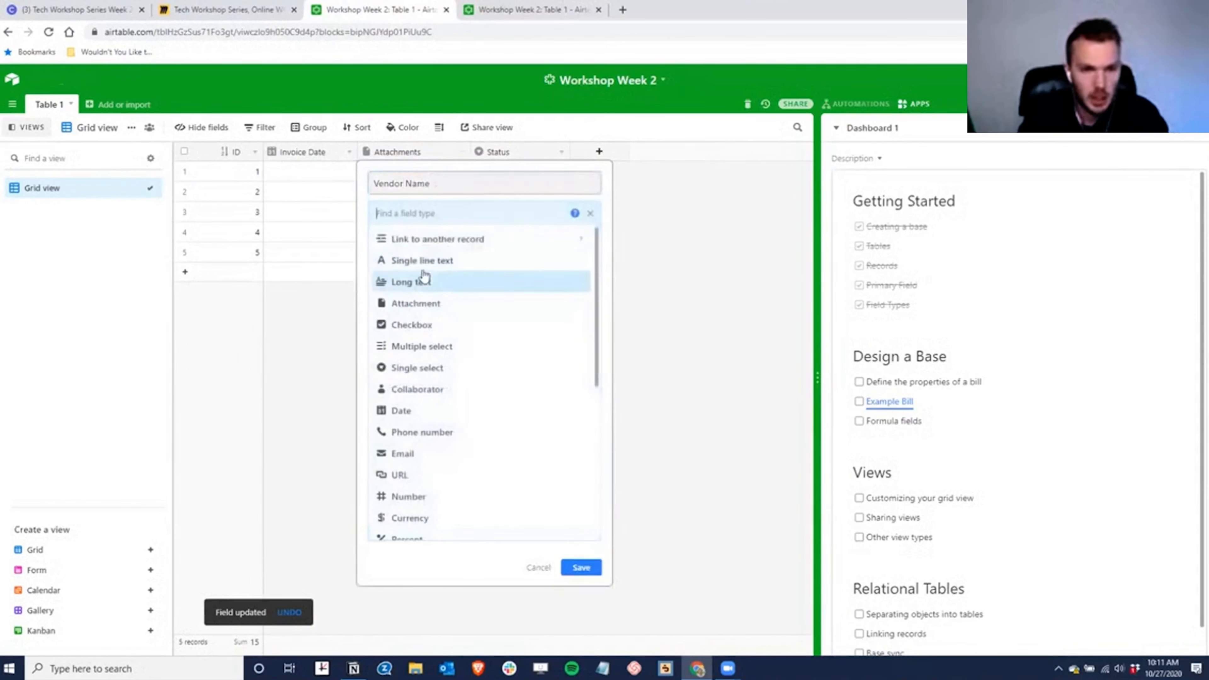
pyautogui.click(427, 259)
pyautogui.click(583, 311)
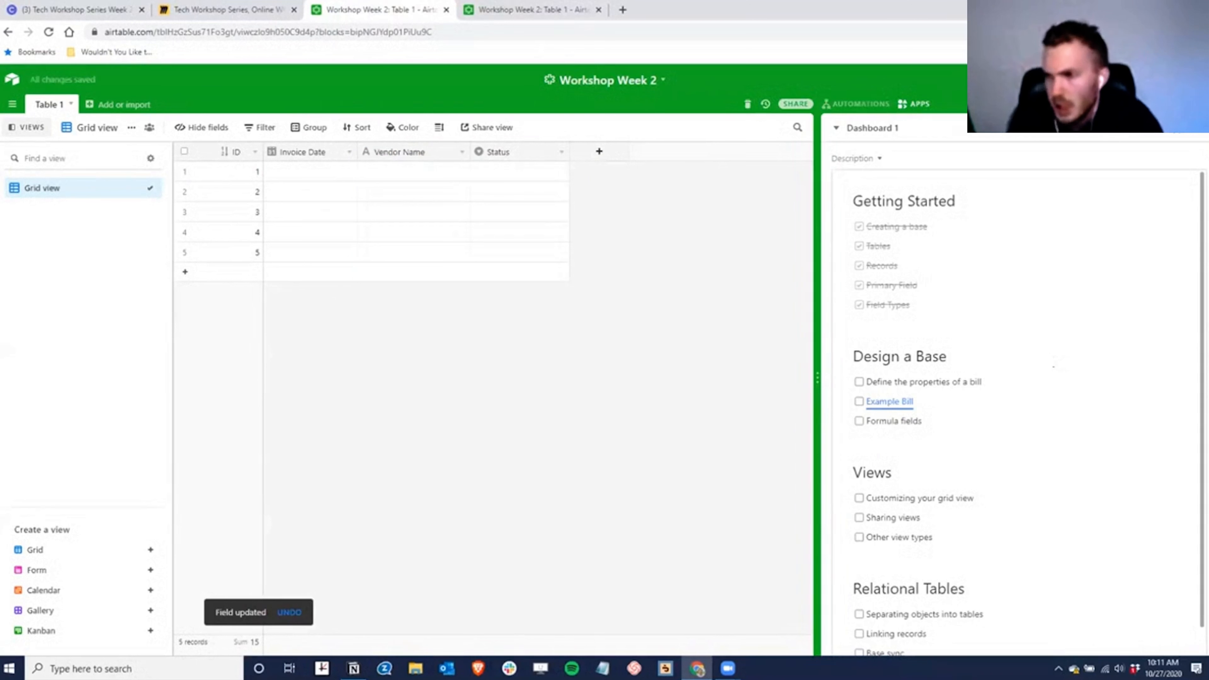
# - Turn the Status field into a Date field named Due Date
pyautogui.doubleClick(494, 147)
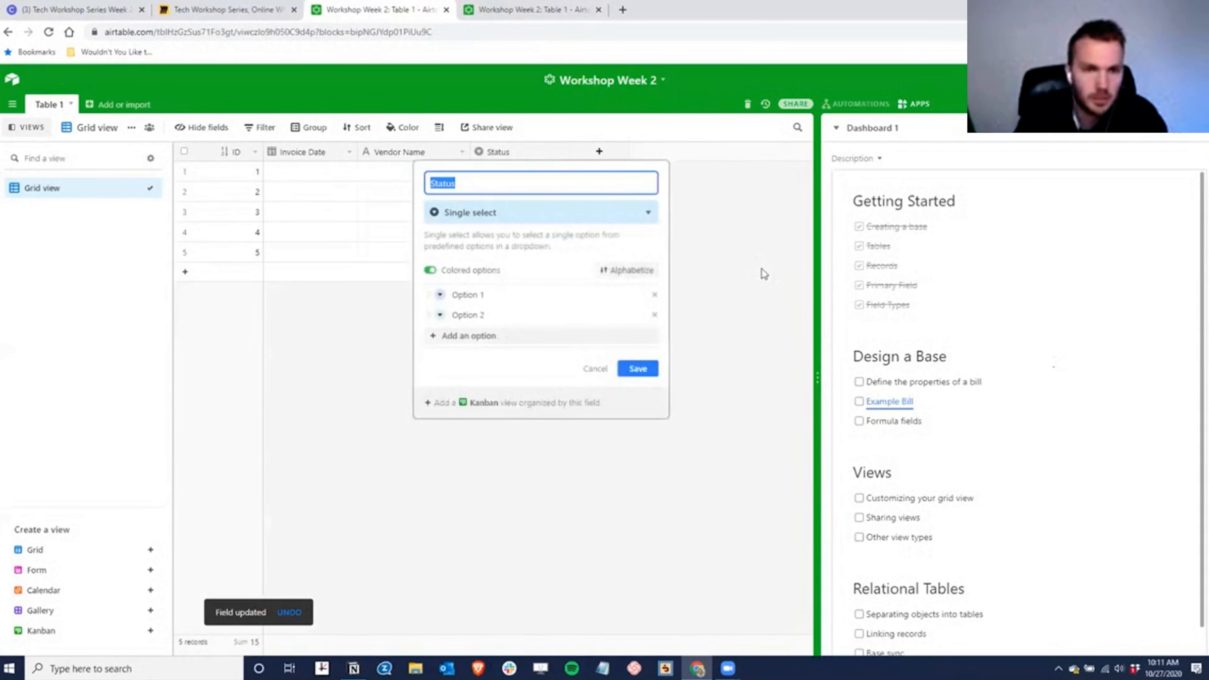
pyautogui.write('A')
pyautogui.press('BackSpace')
pyautogui.write('Due Date')
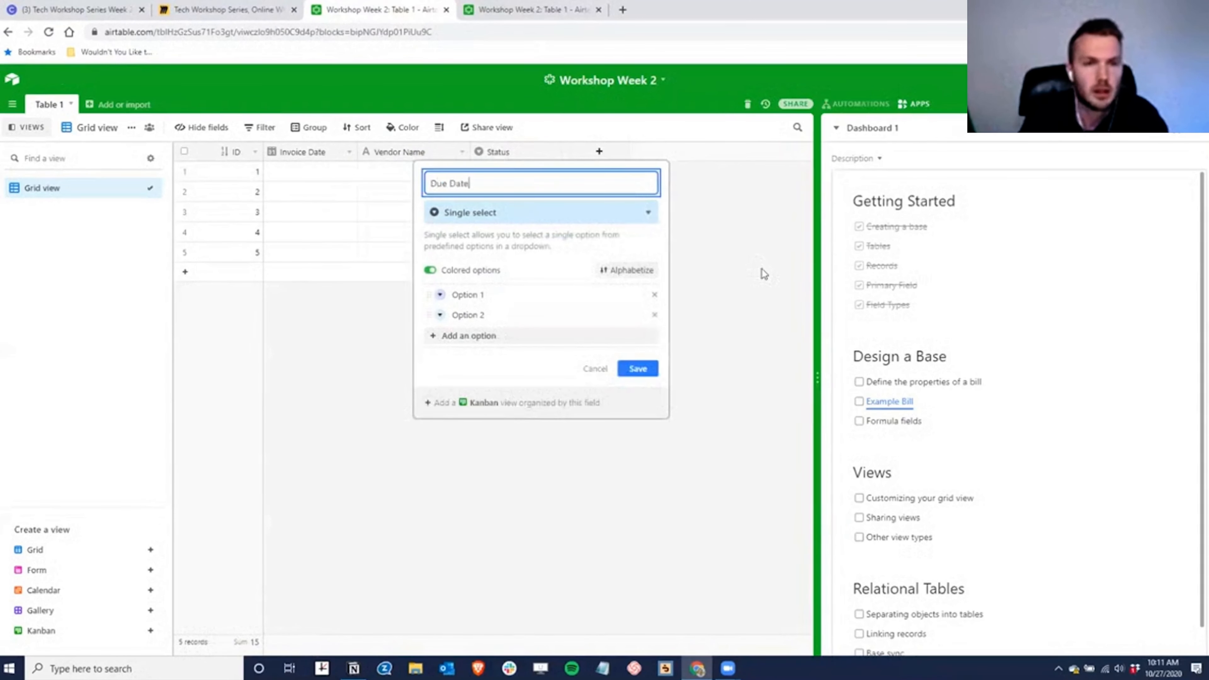
pyautogui.press('Tab')
pyautogui.write('date')
pyautogui.press('Return')
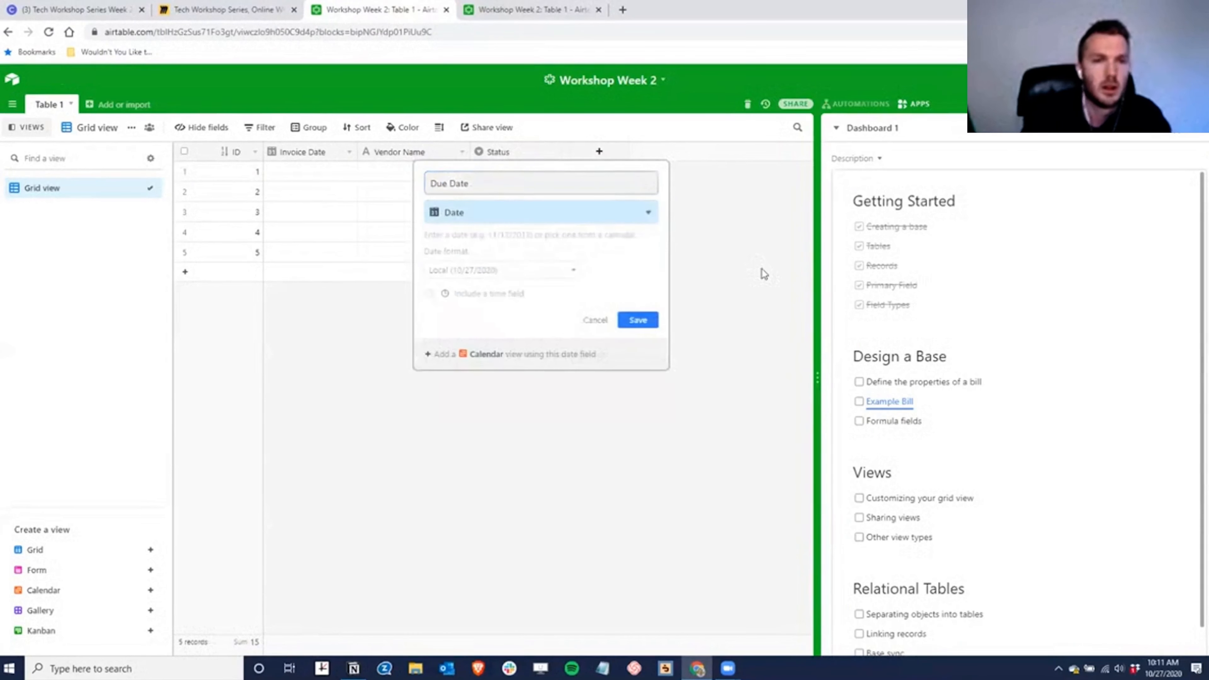
pyautogui.click(638, 320)
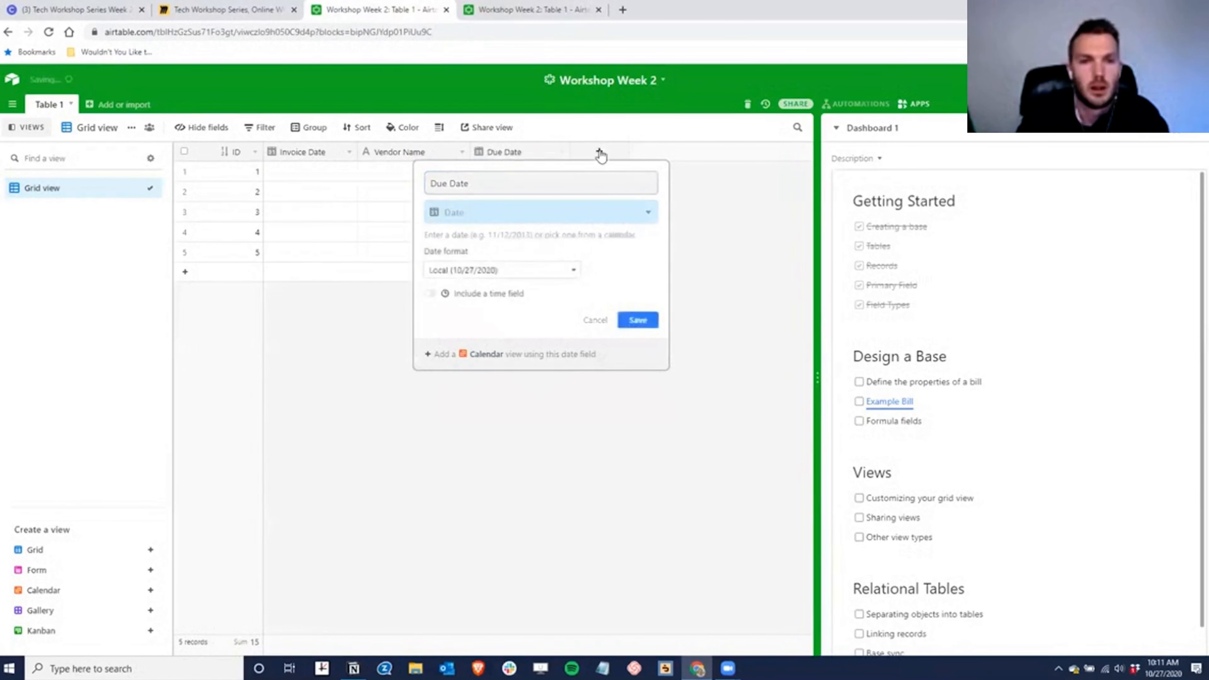
# - Add an Account Code Number field with Integer format
pyautogui.click(614, 155)
pyautogui.write('Account Code')
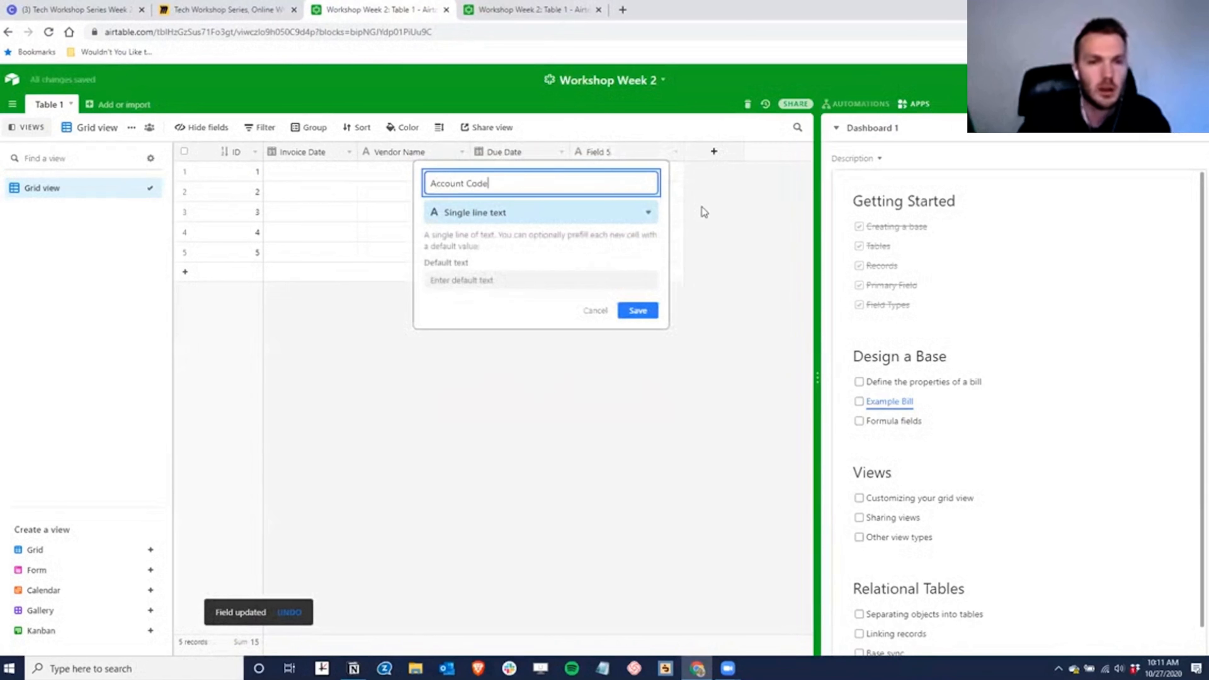
pyautogui.click(558, 212)
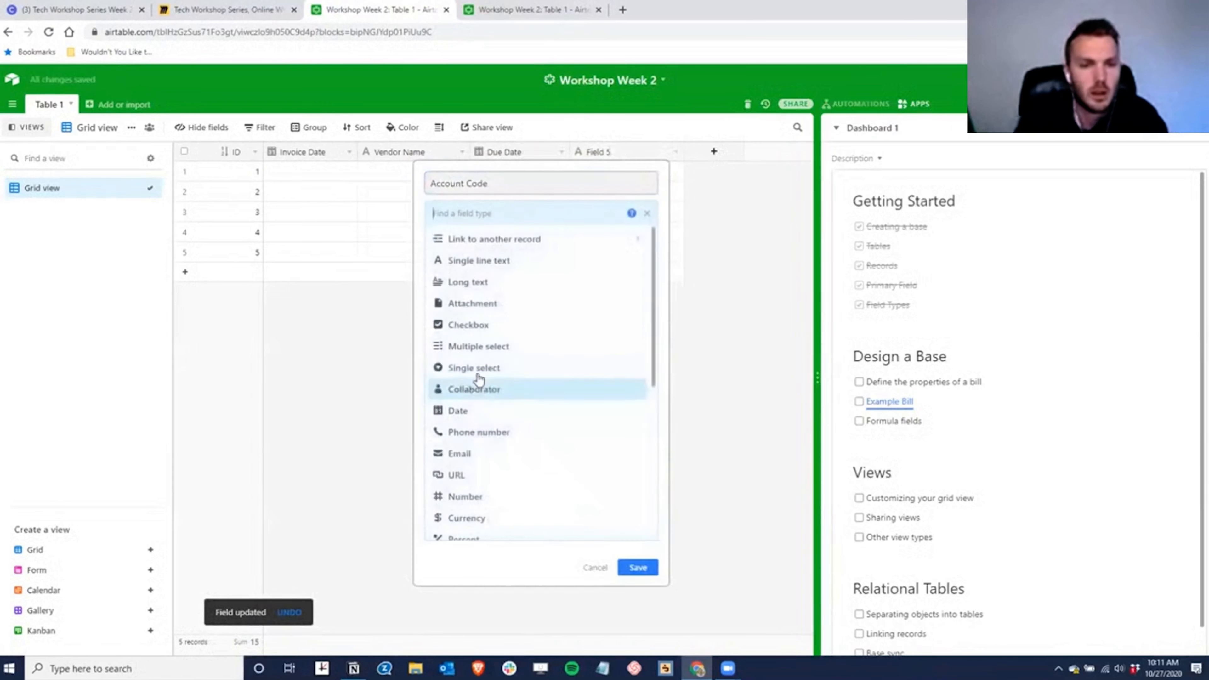
pyautogui.scroll(-1, 500, 405)
pyautogui.scroll(-3, 500, 405)
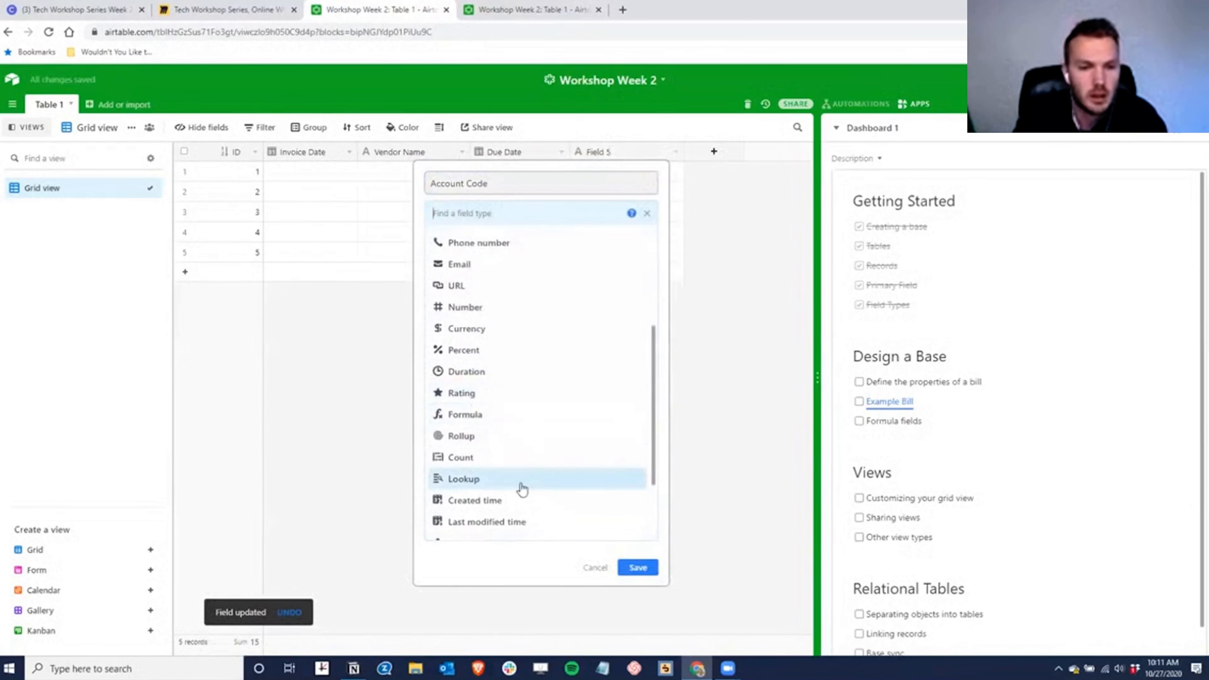
pyautogui.click(458, 312)
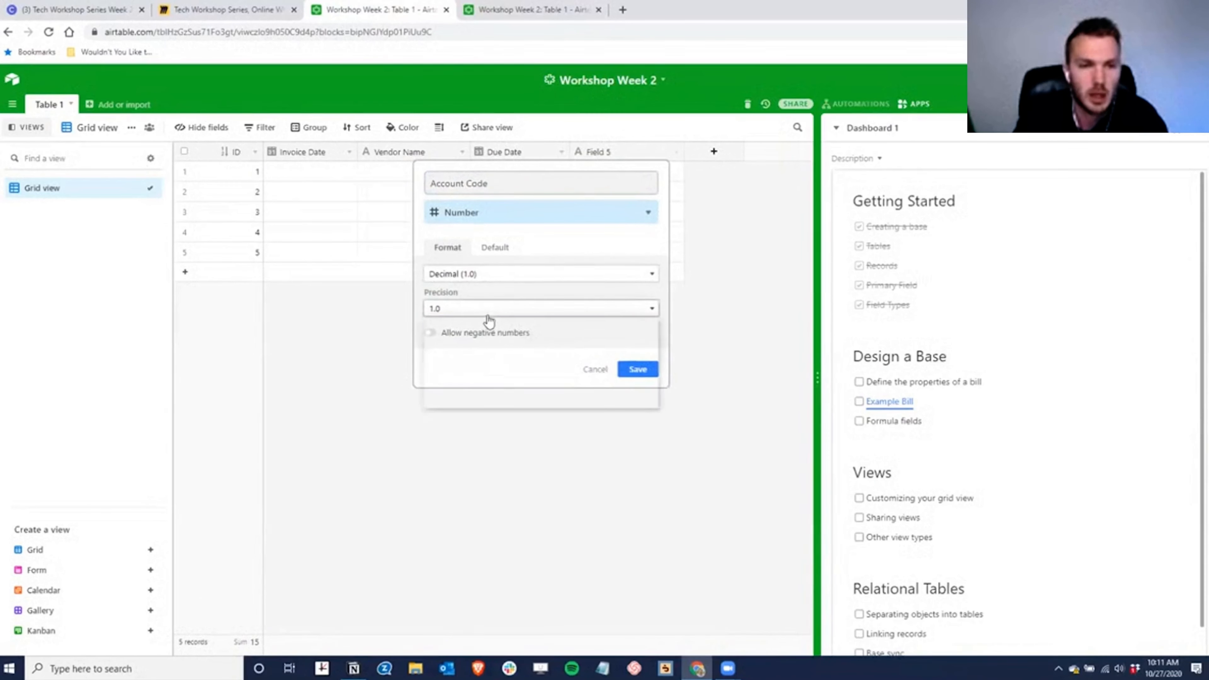
pyautogui.click(461, 308)
pyautogui.click(471, 273)
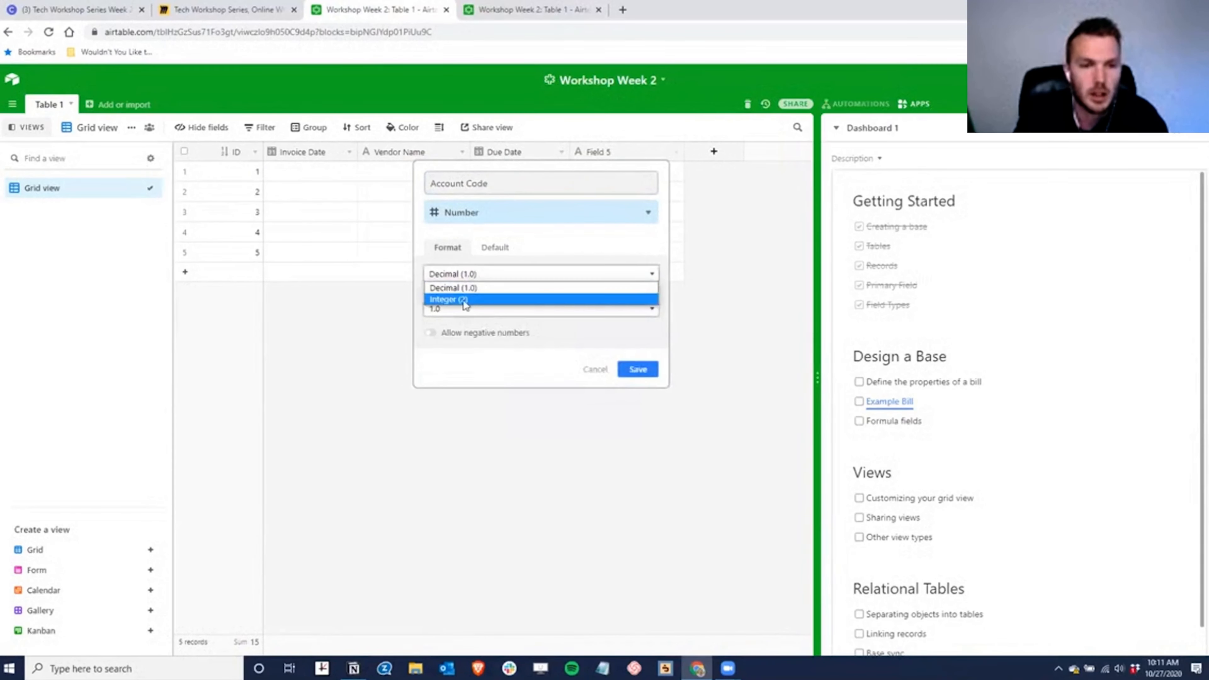
pyautogui.click(463, 299)
pyautogui.click(638, 334)
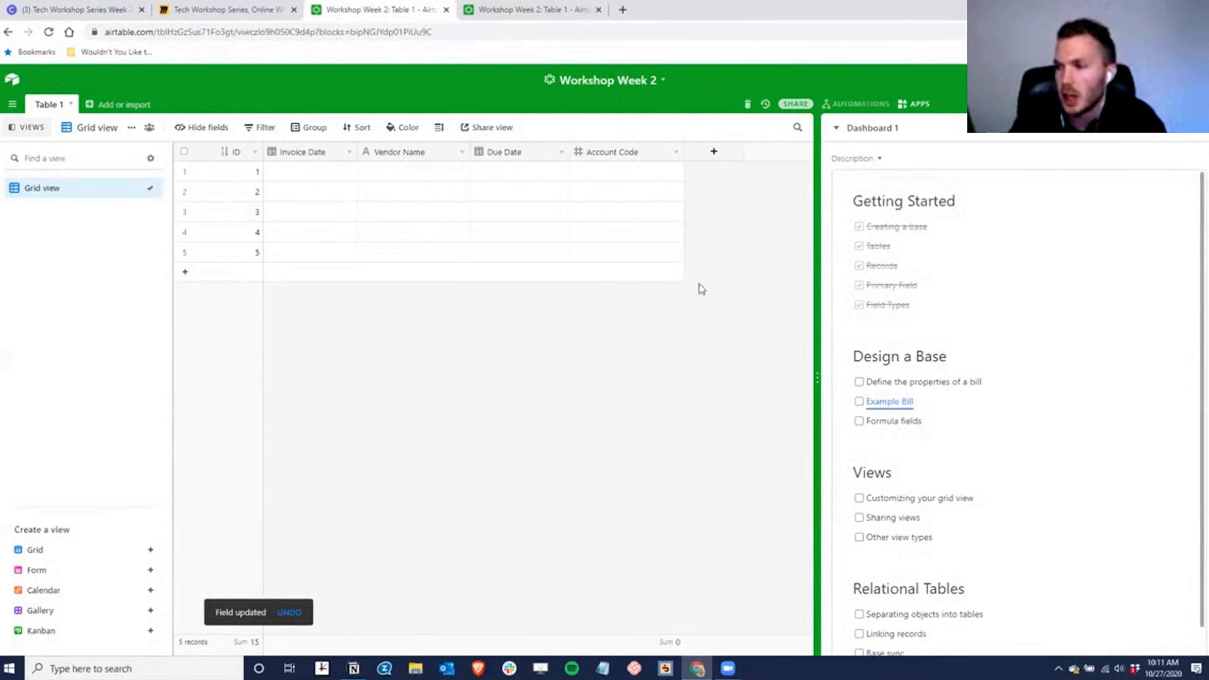
# - Add an Amount currency field and narrow its column
pyautogui.click(713, 151)
pyautogui.write('A')
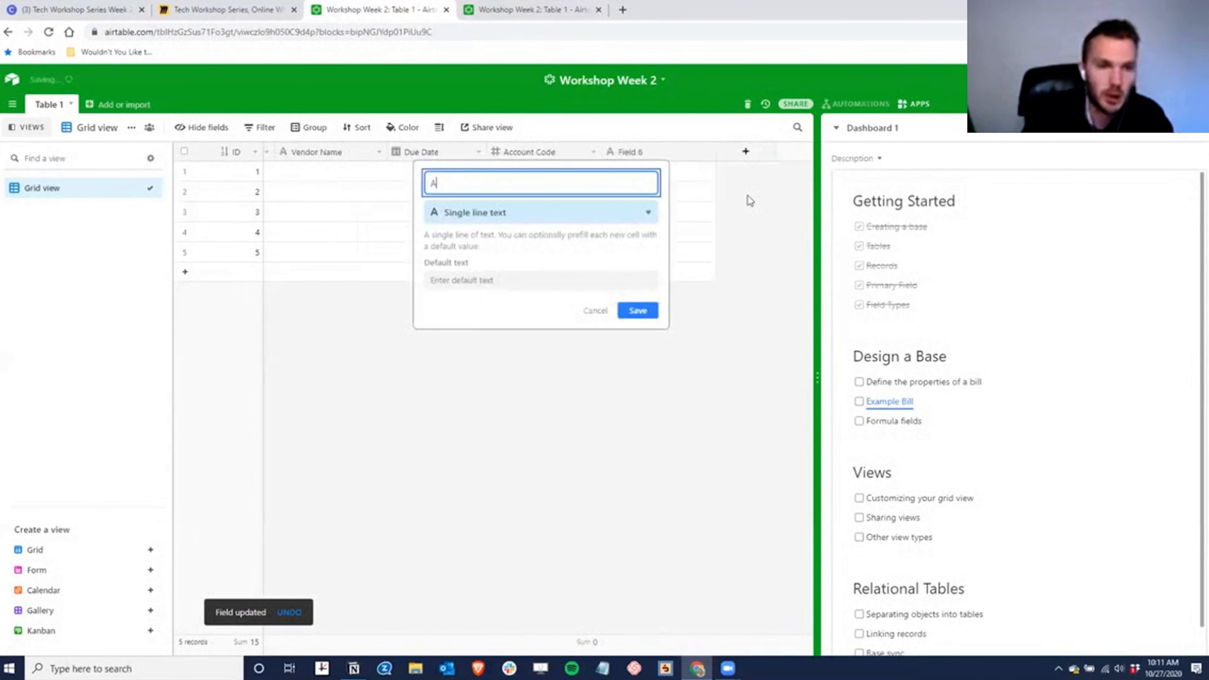
pyautogui.write('mount')
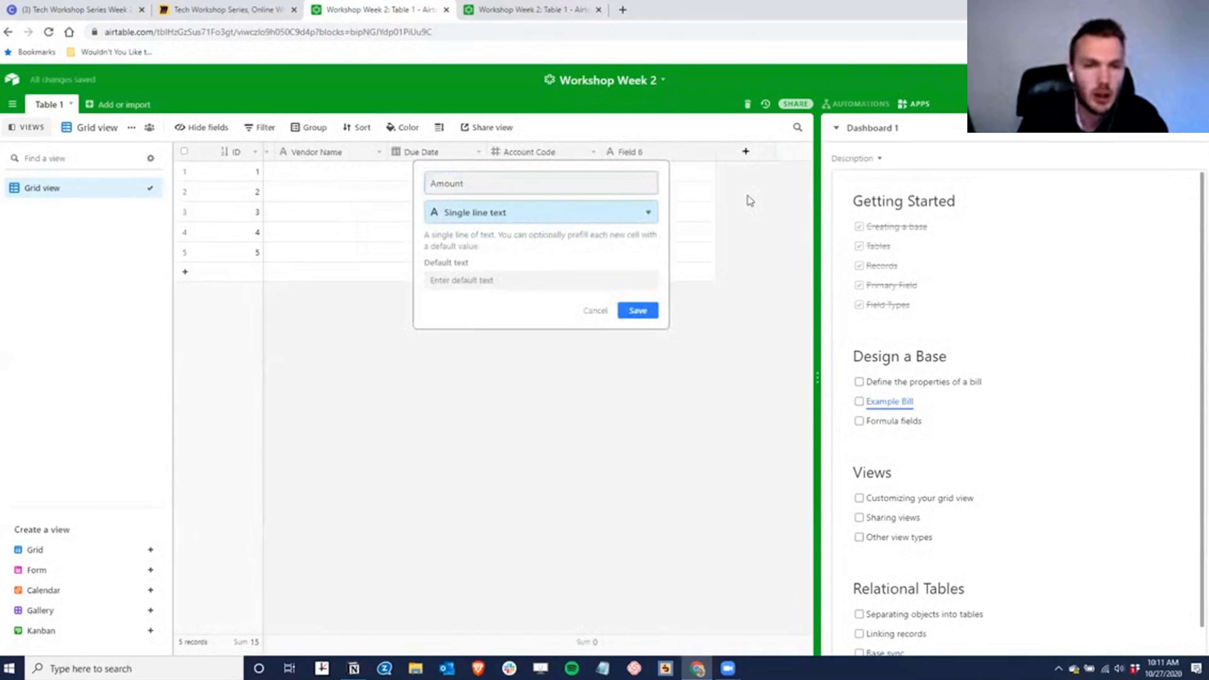
pyautogui.write('curr')
pyautogui.press('Return')
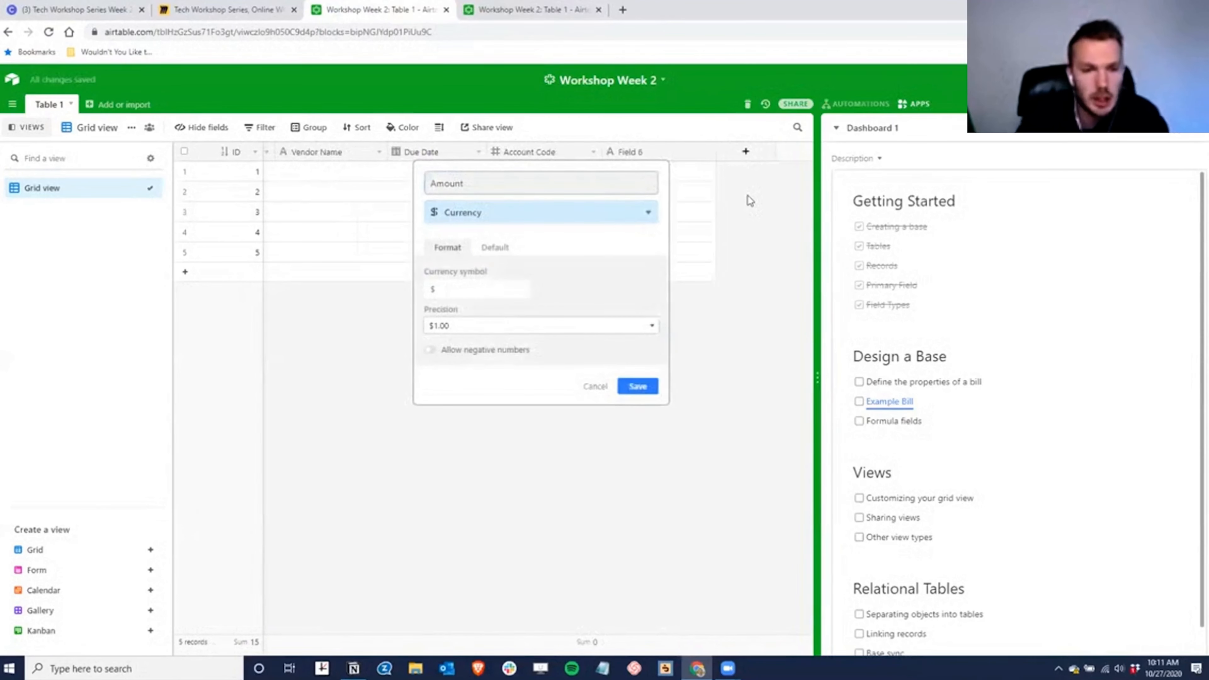
pyautogui.click(645, 387)
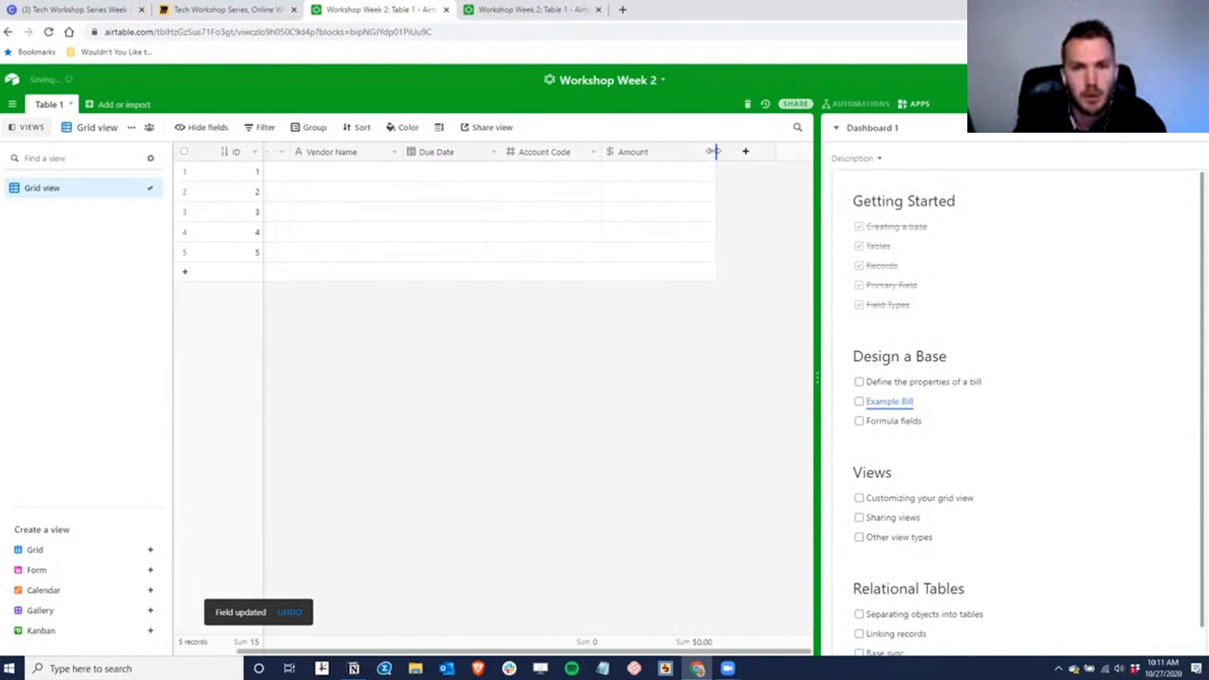
pyautogui.moveTo(713, 151); pyautogui.dragTo(692, 150)
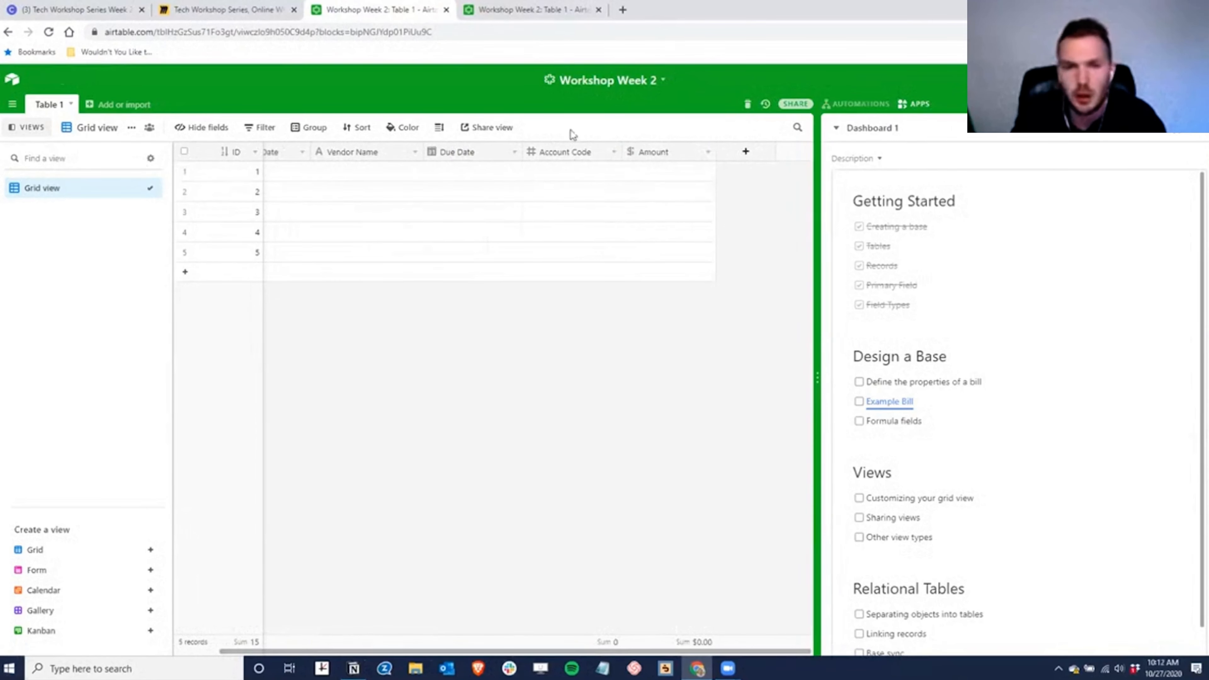
# - Add a Notes long text field
pyautogui.click(745, 151)
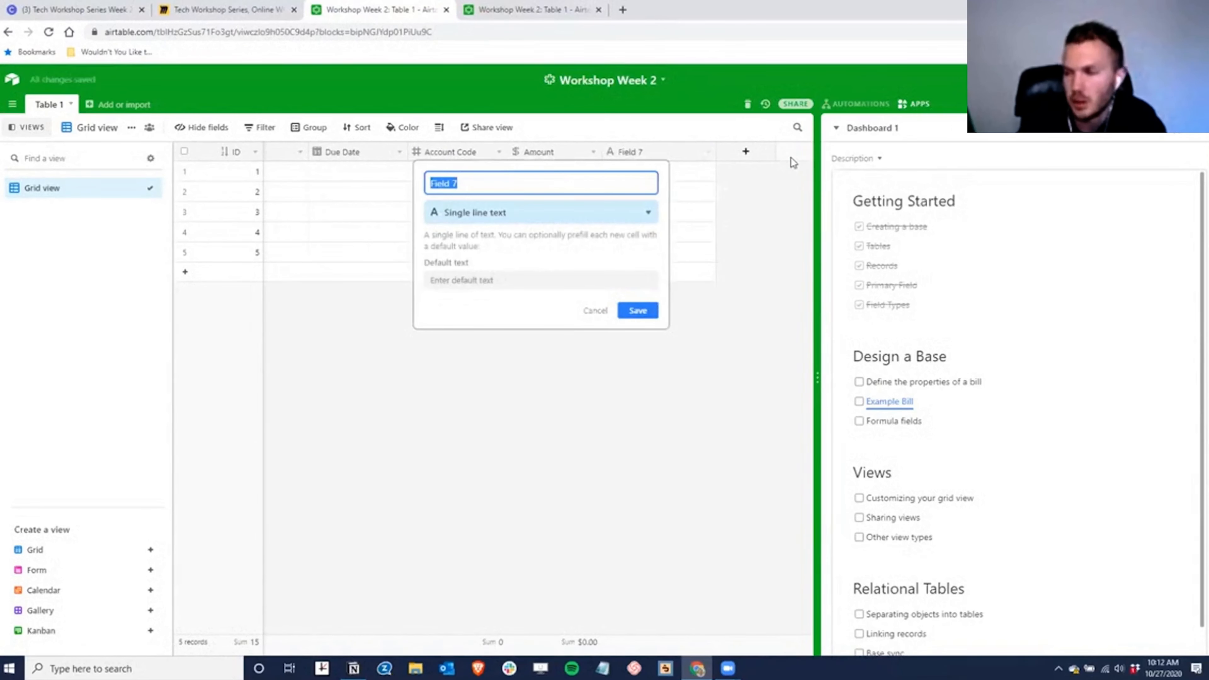
pyautogui.write('Description')
pyautogui.hotkey('ctrl', 'a')
pyautogui.write('Notes')
pyautogui.press('Tab')
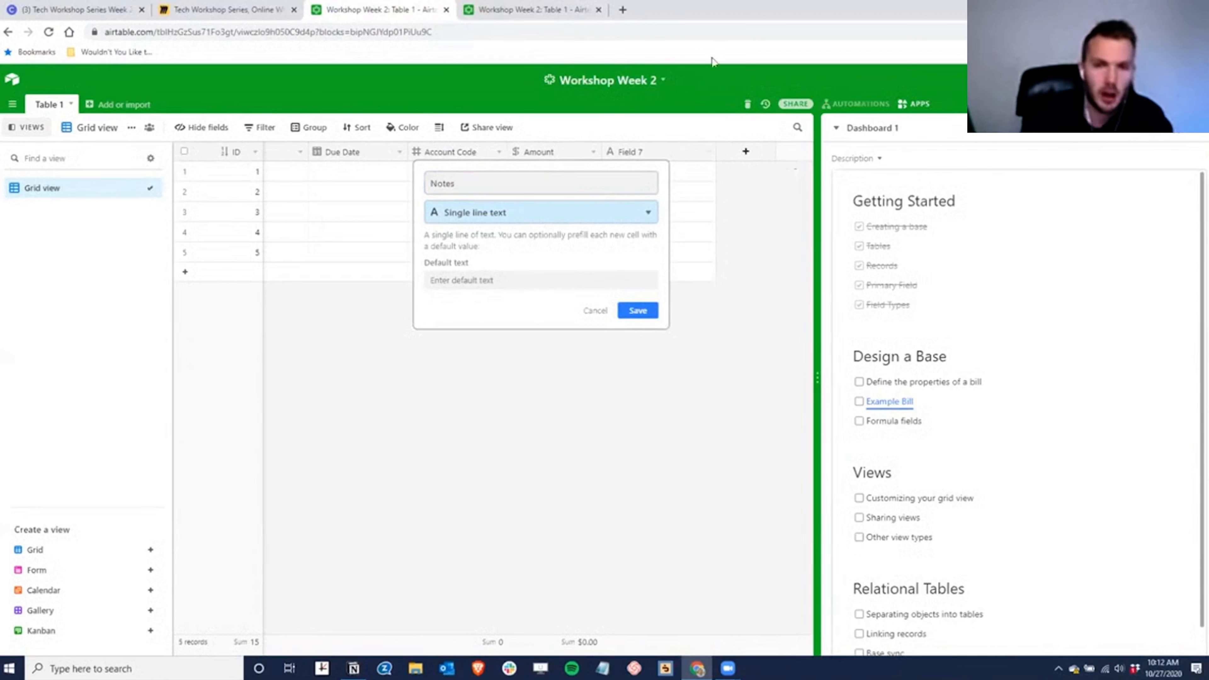
pyautogui.click(496, 215)
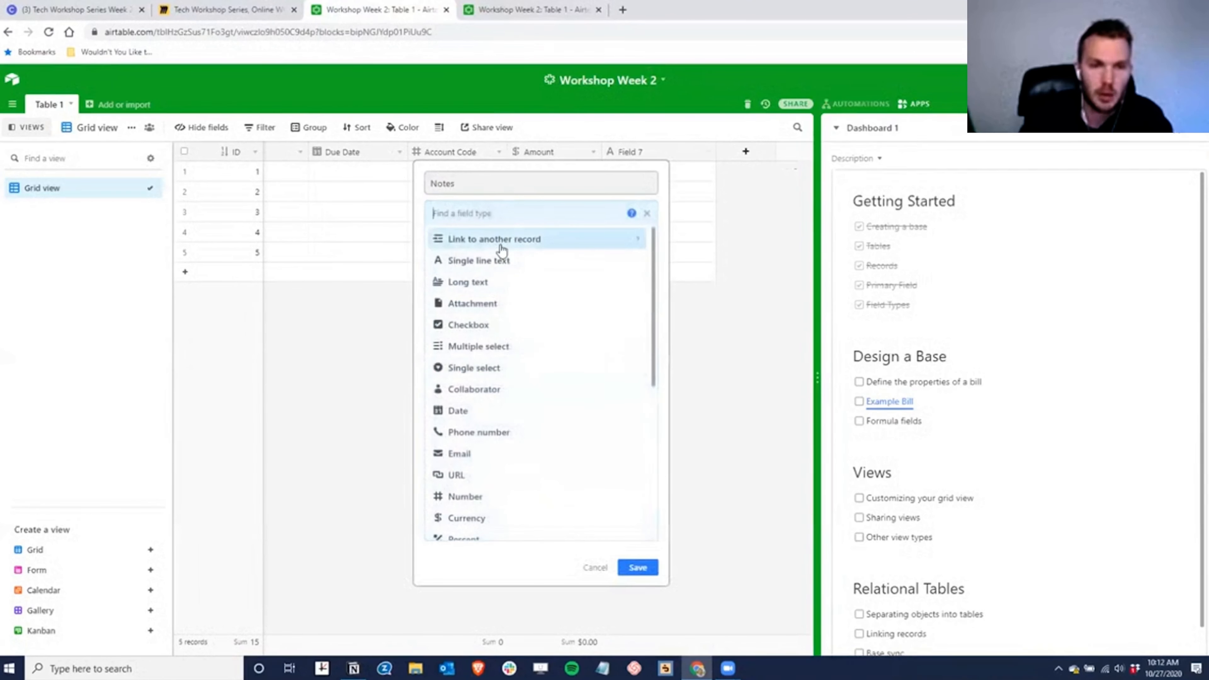
pyautogui.click(494, 283)
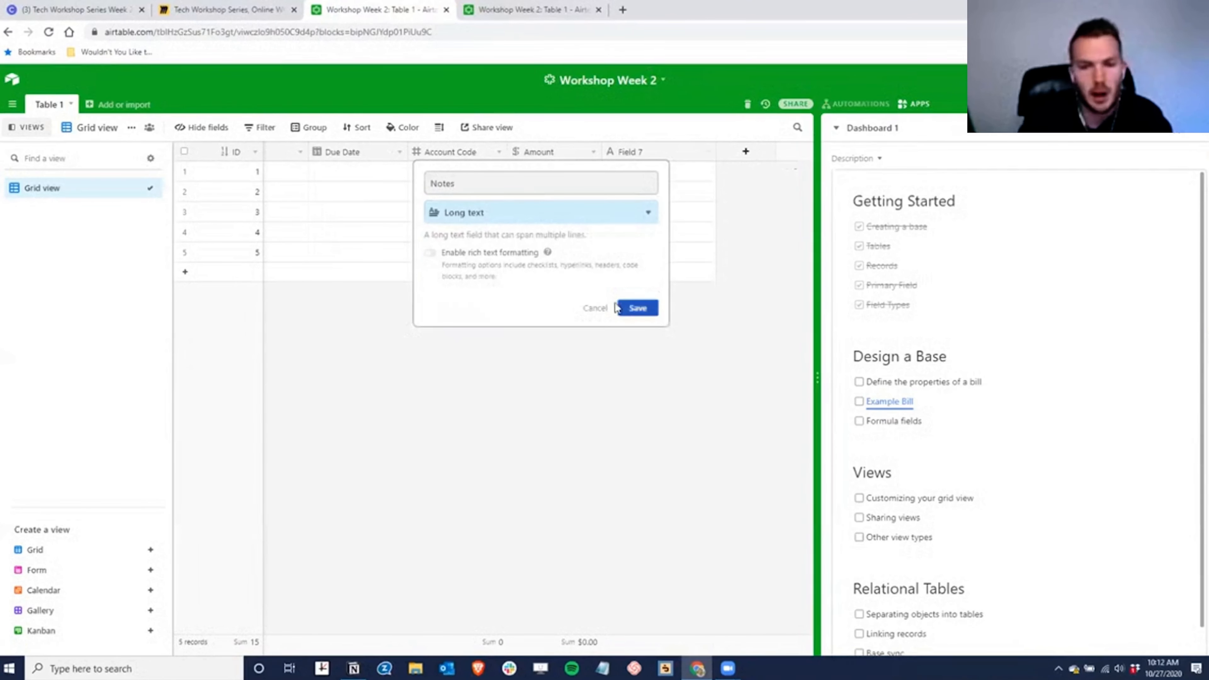
pyautogui.click(638, 307)
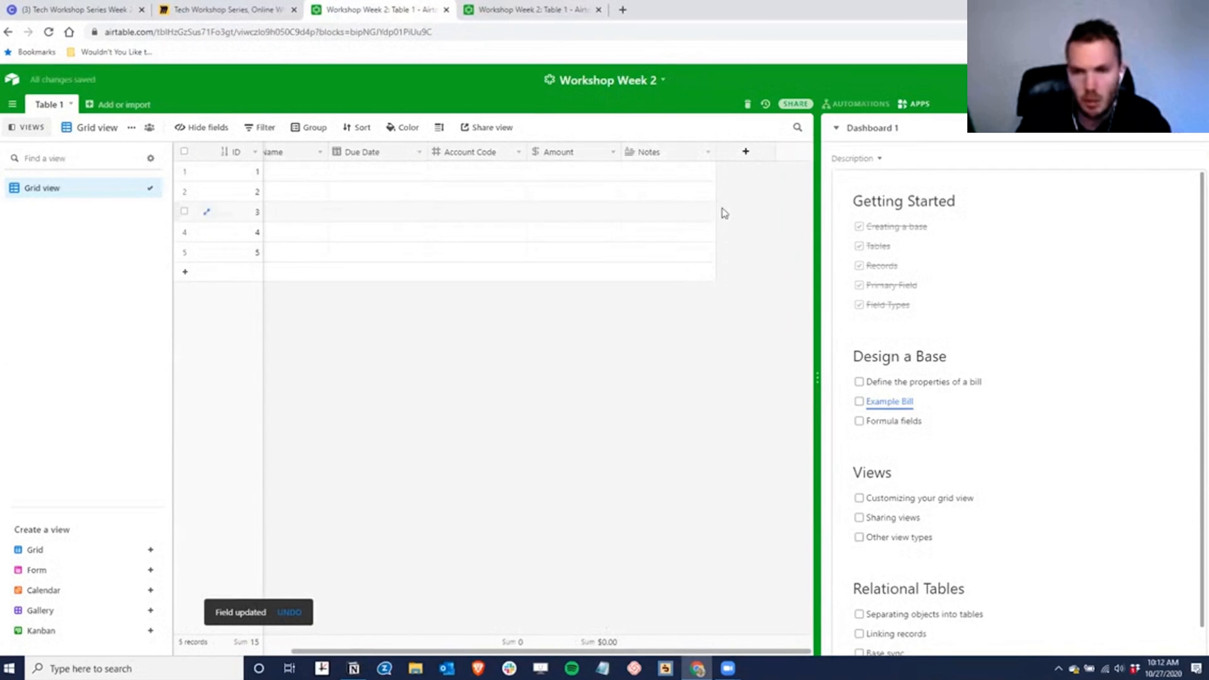
# - Add a Vendor Address single line text field
pyautogui.click(745, 152)
pyautogui.write('V')
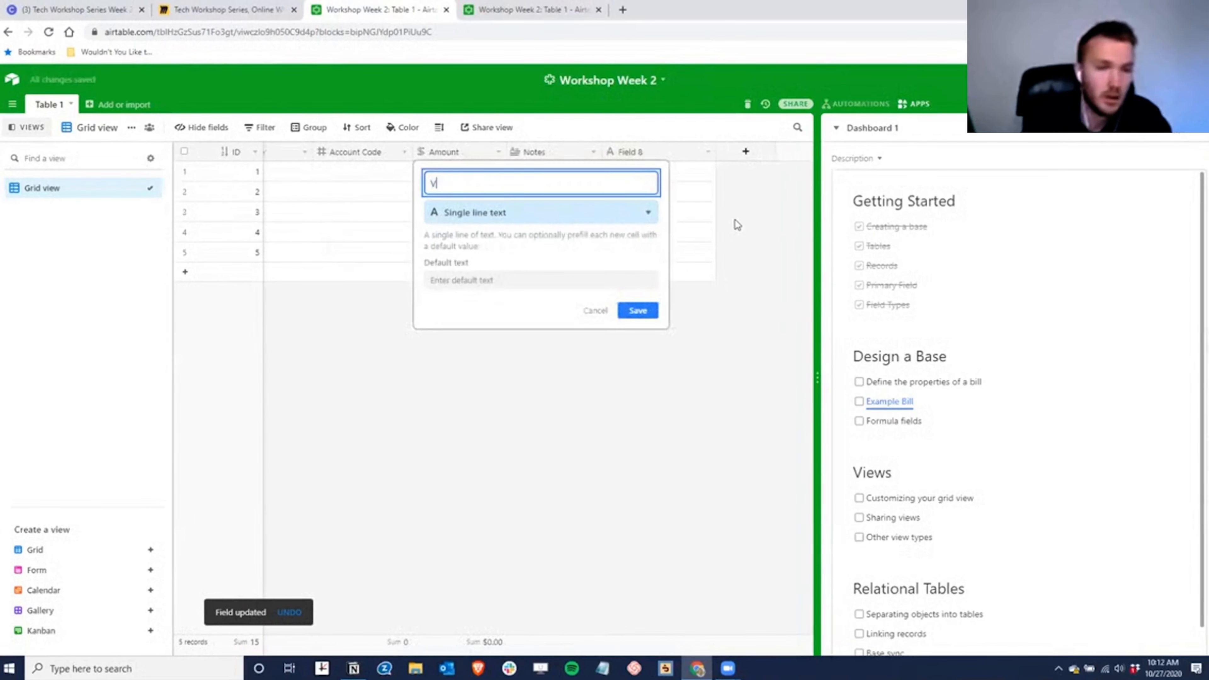
pyautogui.write('endcr Address')
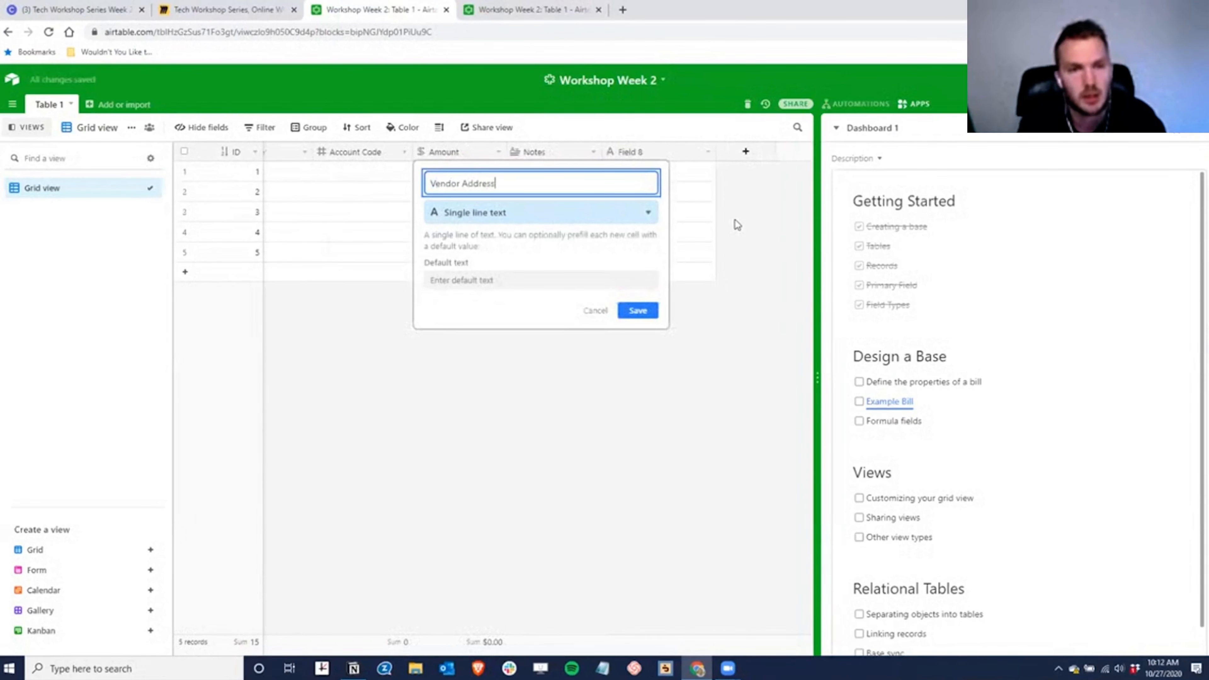
pyautogui.press('Tab')
pyautogui.write('add')
pyautogui.press('BackSpace')
pyautogui.press('BackSpace')
pyautogui.press('BackSpace')
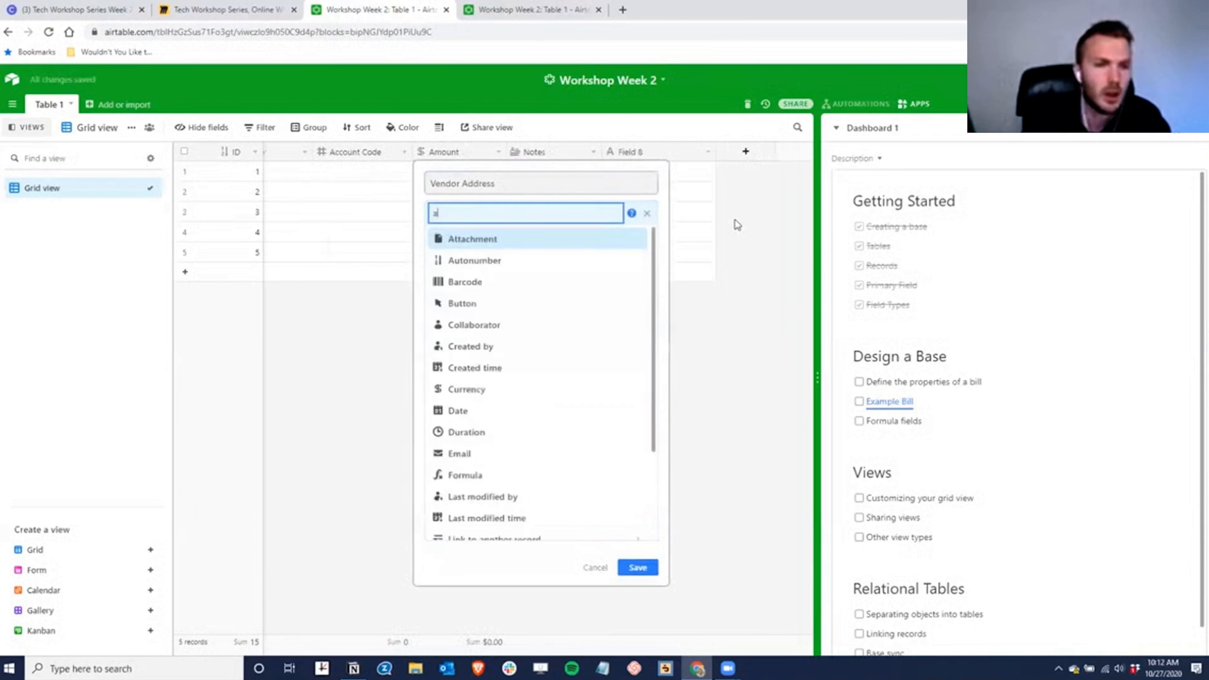
pyautogui.write('sin')
pyautogui.press('Return')
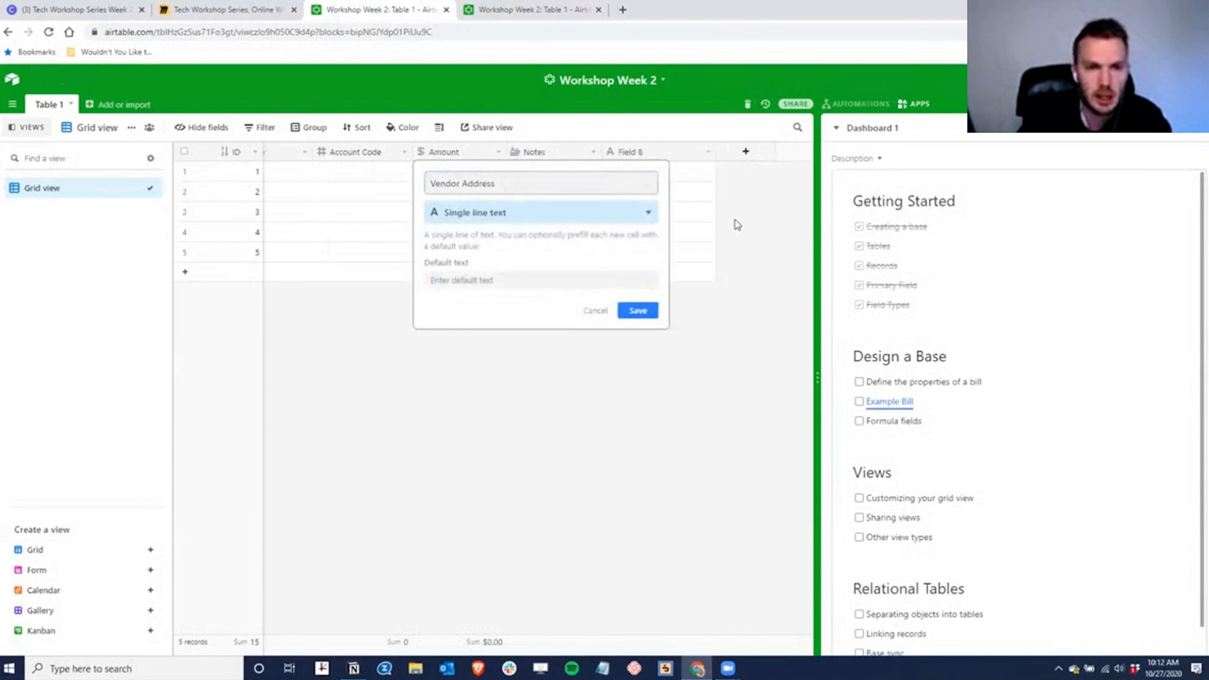
pyautogui.click(638, 310)
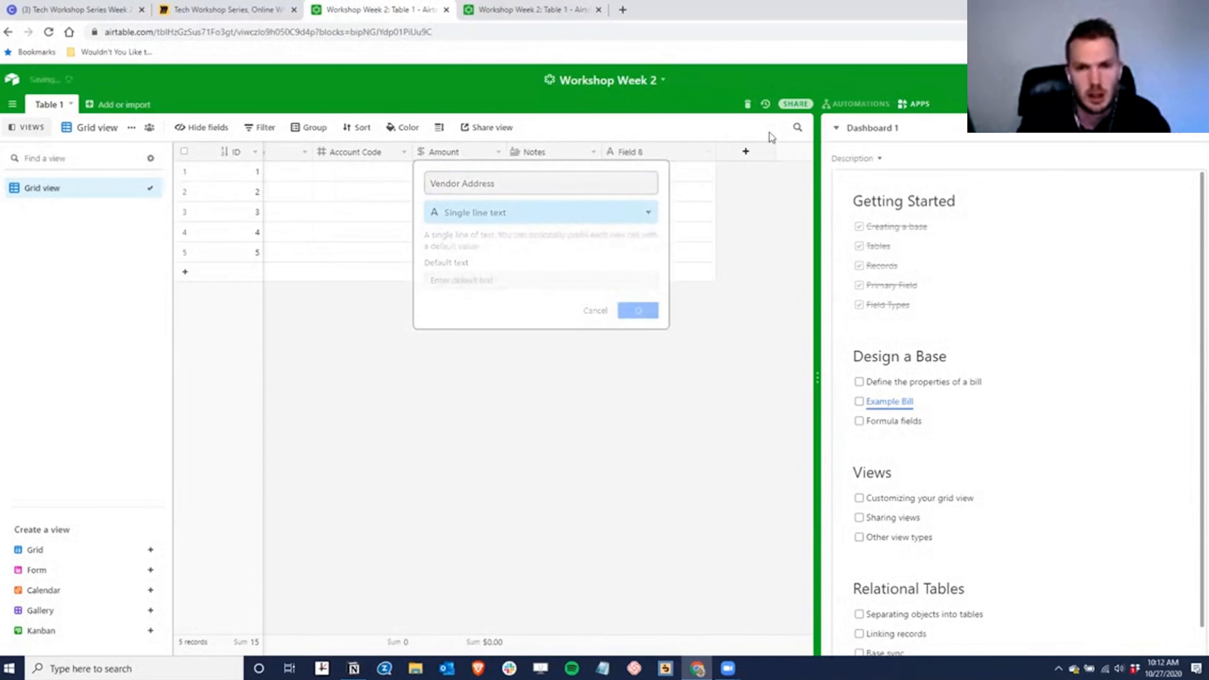
# - Add Vendor City and Vendor State text fields
pyautogui.click(745, 151)
pyautogui.write('Vendor City')
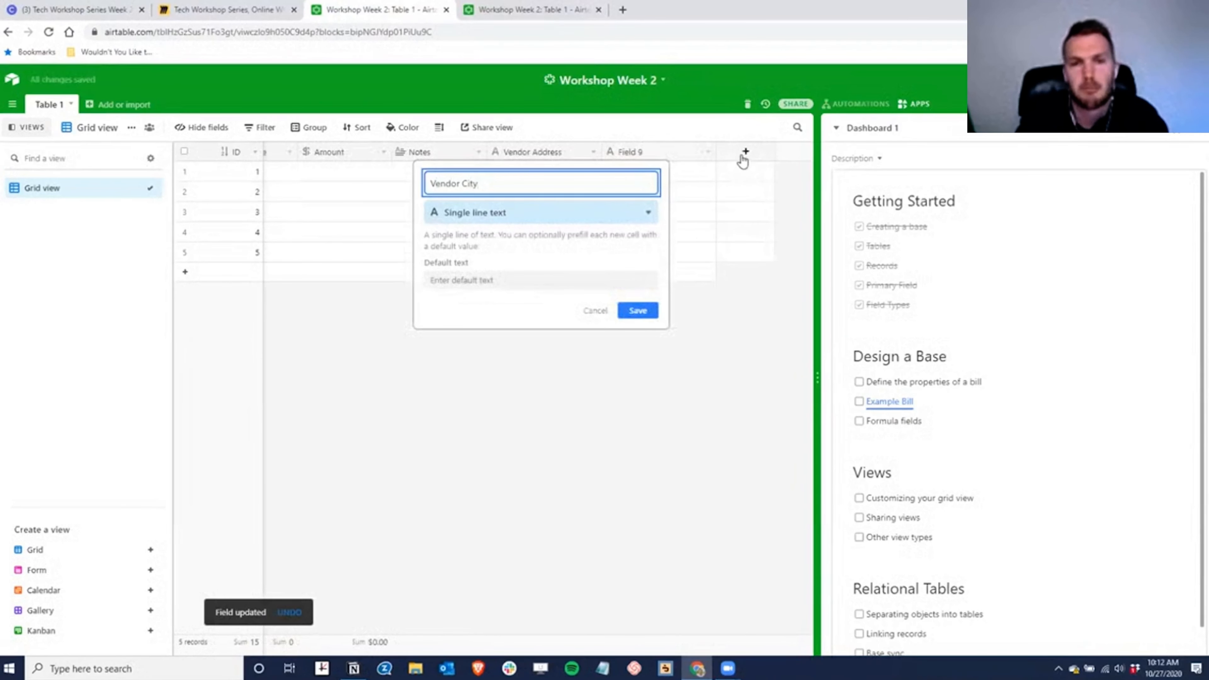
pyautogui.click(636, 312)
pyautogui.write('Vendor Stat')
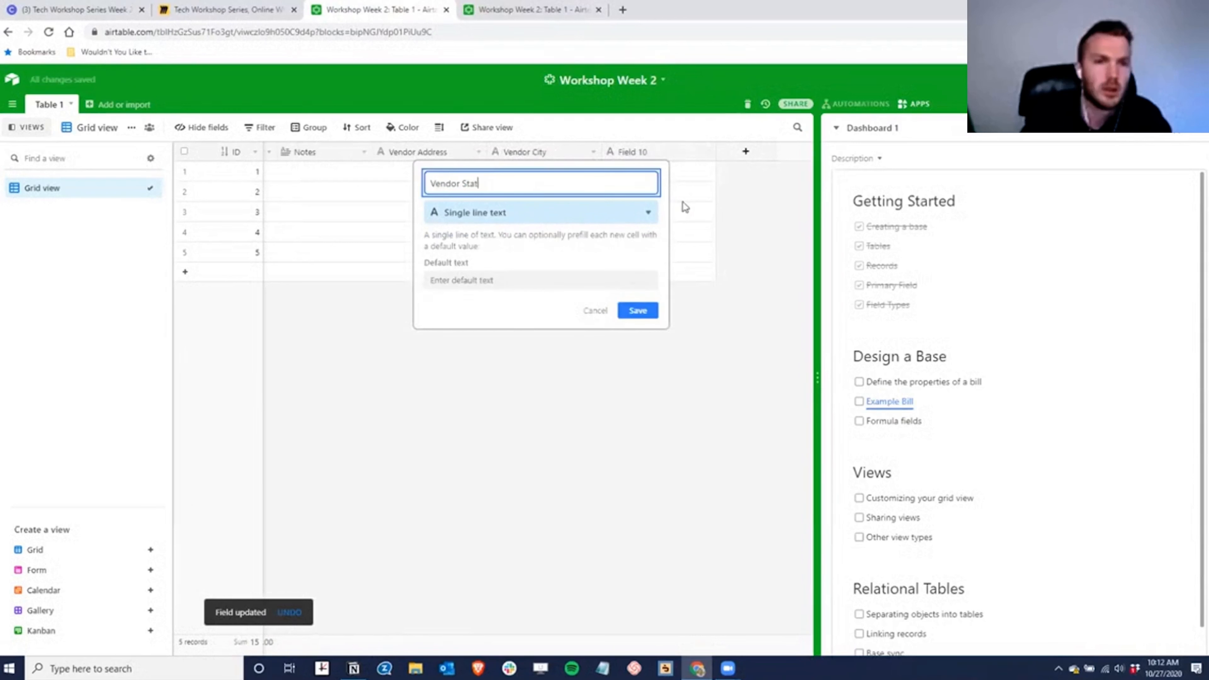
pyautogui.write('e')
pyautogui.click(638, 312)
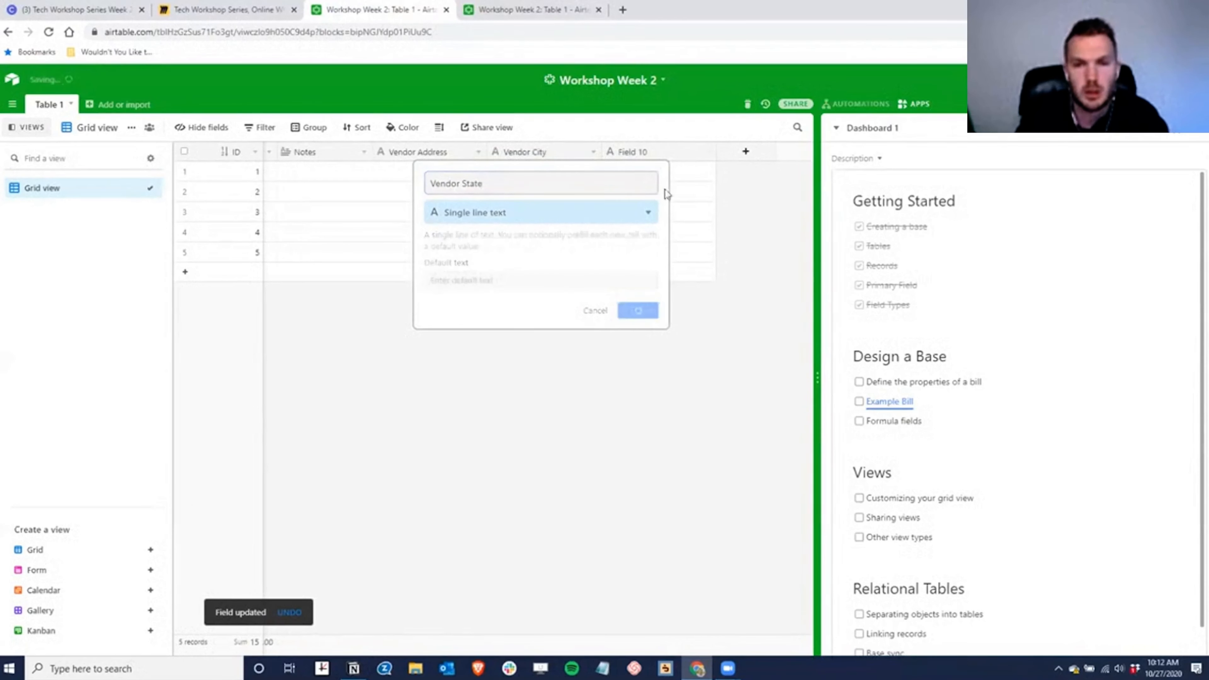
# - Add an Integer Number field Vendor ZIP Code and narrow the Vendor State and City columns
pyautogui.click(745, 151)
pyautogui.write('Zip')
pyautogui.click(541, 213)
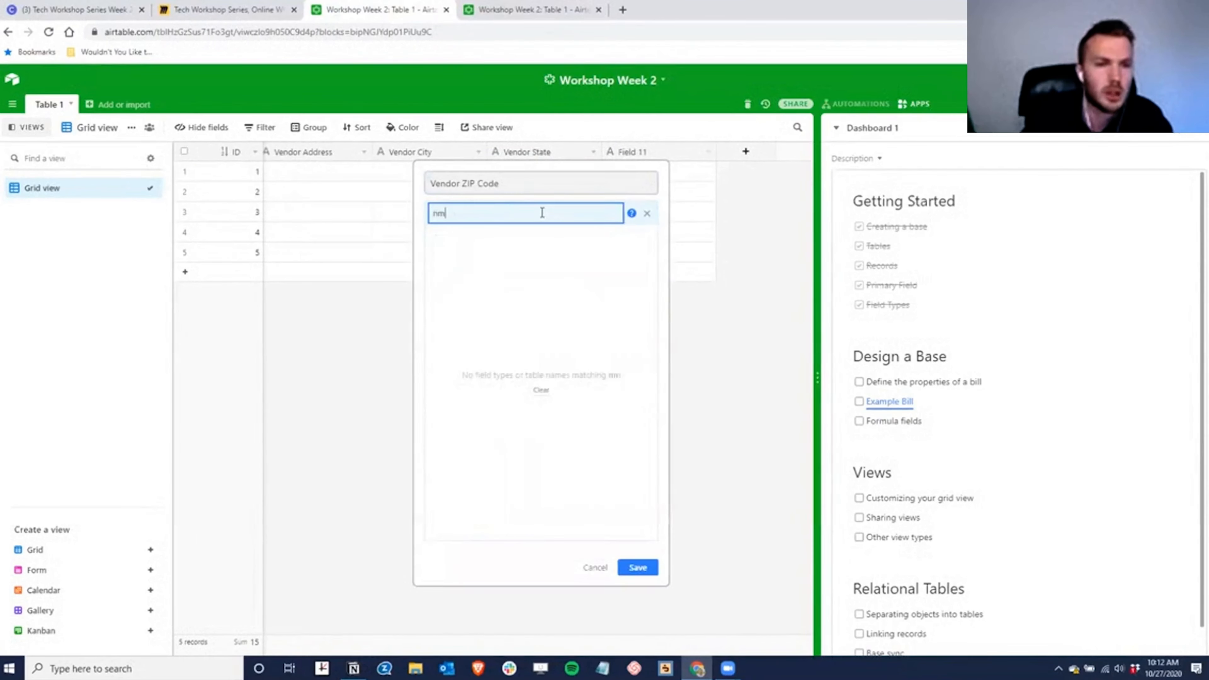
pyautogui.write('numb')
pyautogui.press('Return')
pyautogui.click(465, 282)
pyautogui.click(457, 286)
pyautogui.click(637, 336)
pyautogui.moveTo(607, 154); pyautogui.dragTo(601, 152)
pyautogui.moveTo(527, 151); pyautogui.dragTo(447, 154)
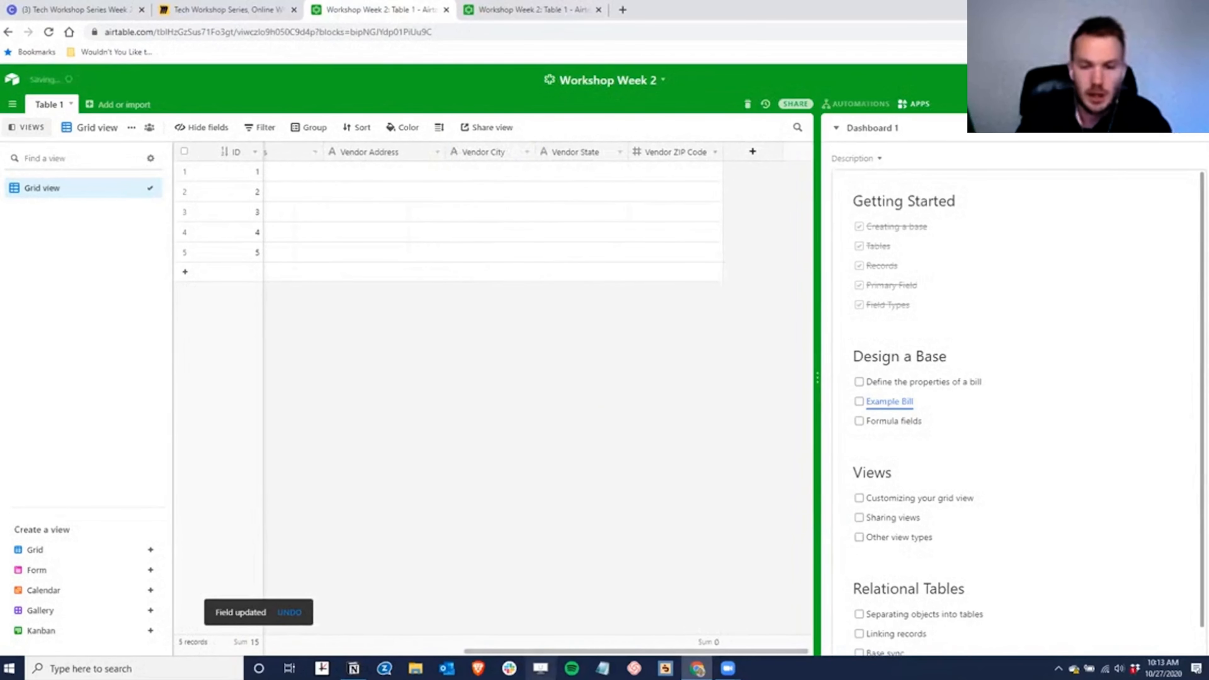
pyautogui.moveTo(684, 653); pyautogui.dragTo(571, 655)
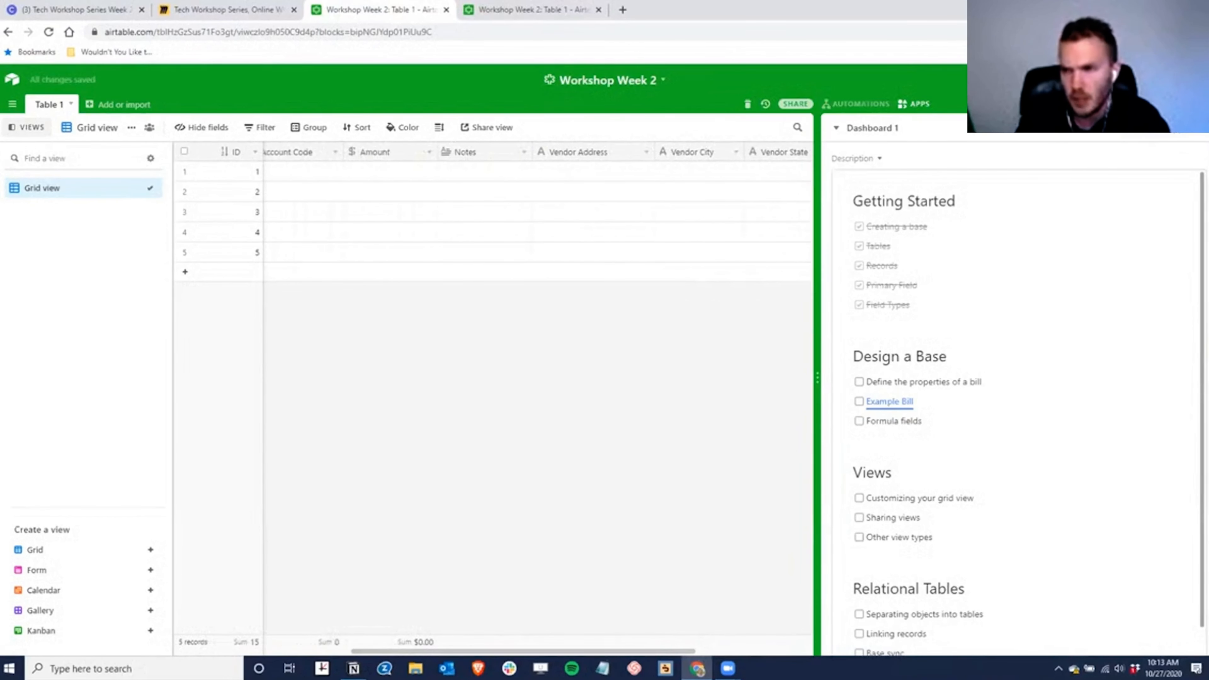
# - Hide and restore the dashboard panel, then preview the Example Bill link's URL
pyautogui.click(914, 103)
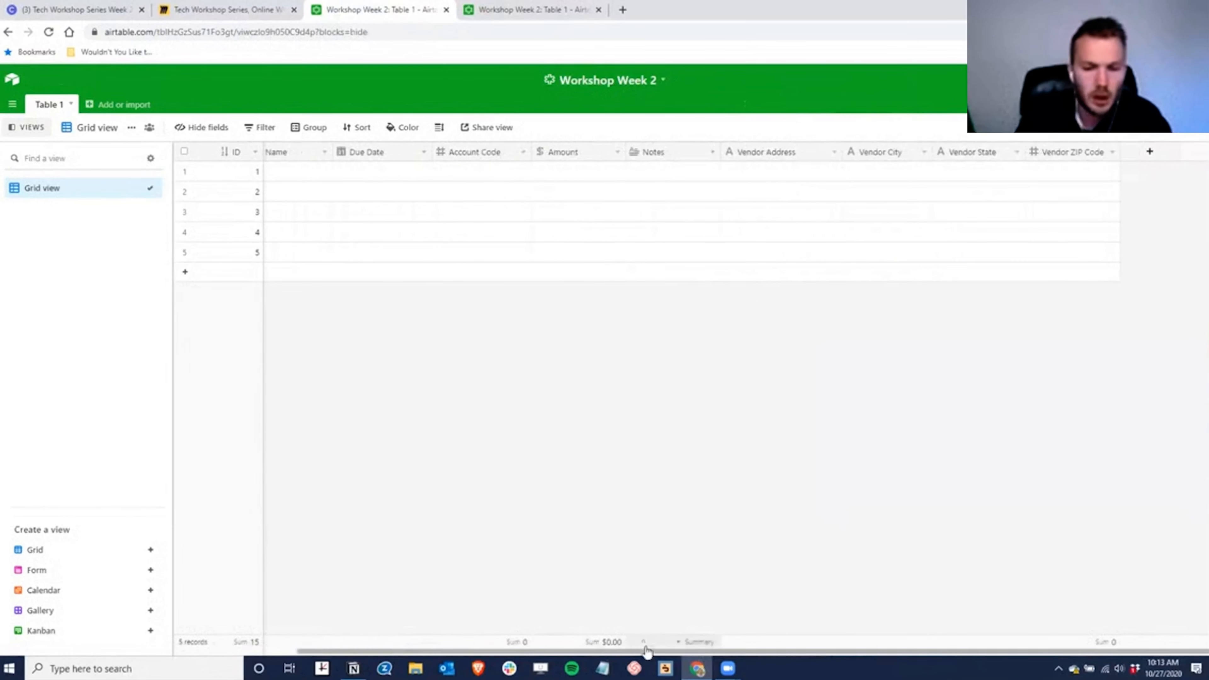
pyautogui.moveTo(655, 655); pyautogui.dragTo(404, 652)
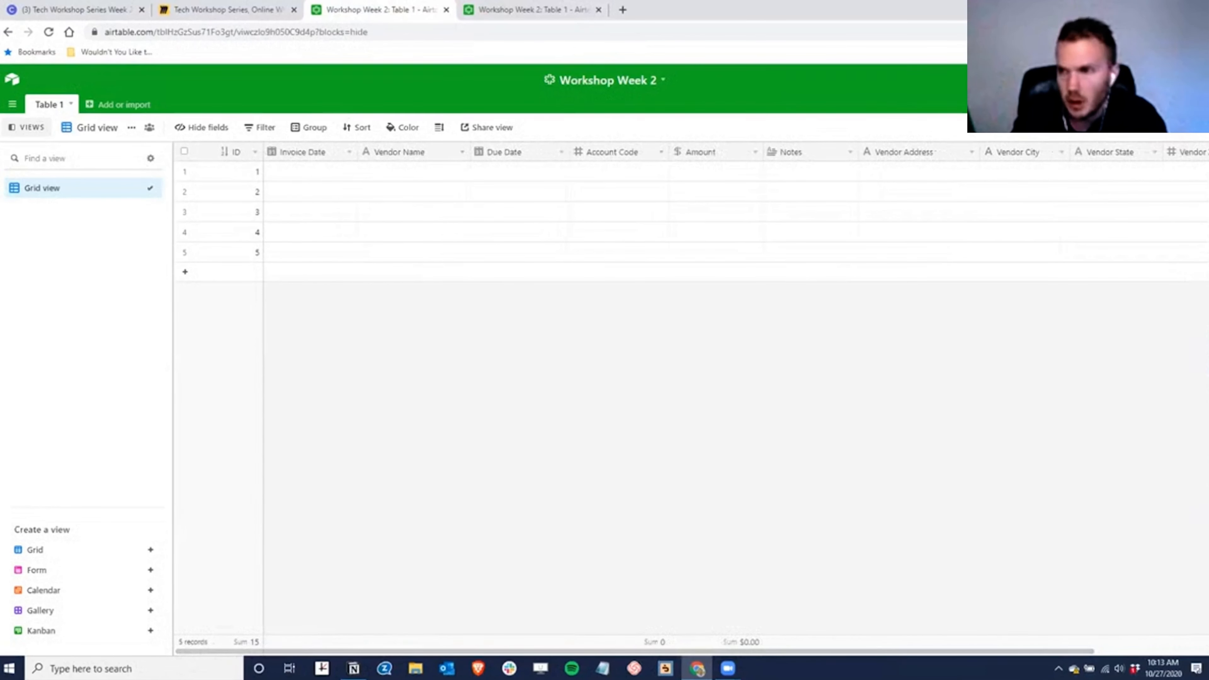
pyautogui.click(1184, 104)
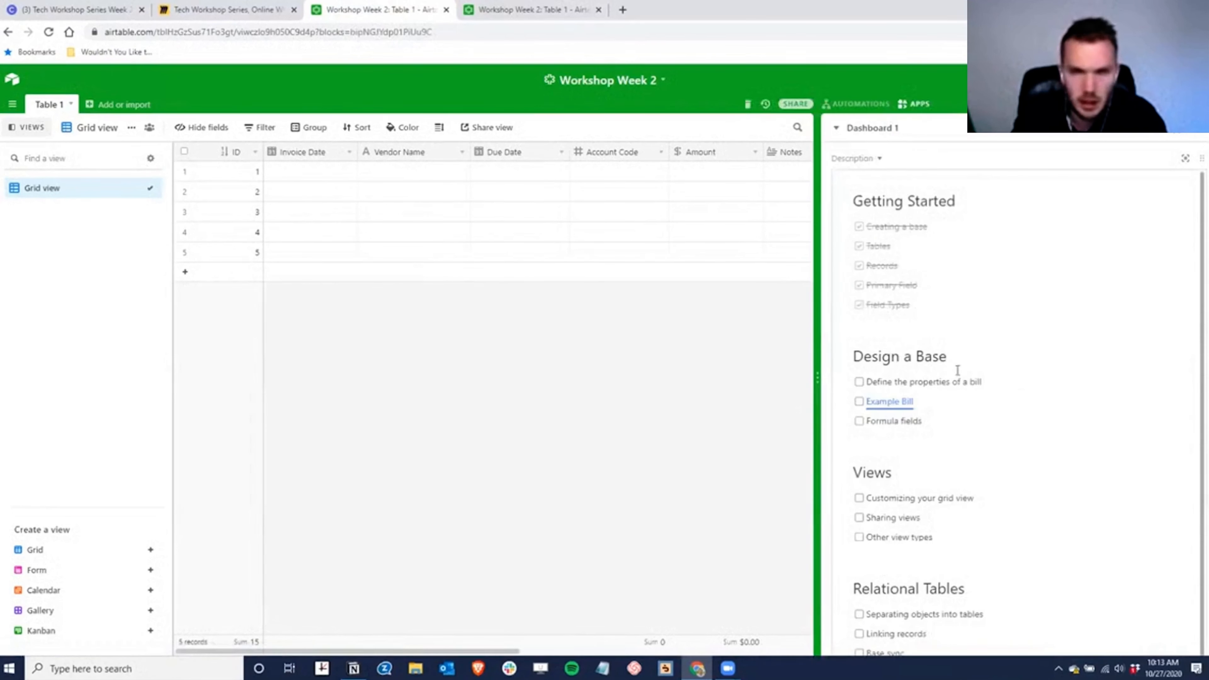
pyautogui.click(898, 401)
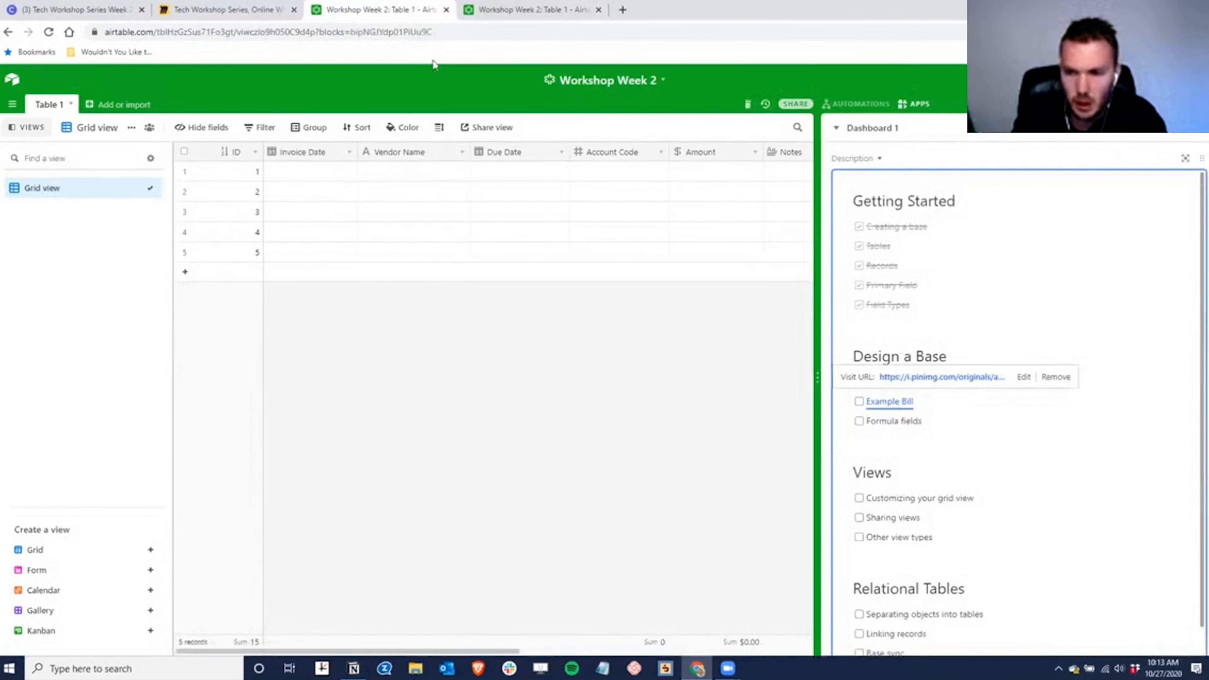
# - Download the sample BGE bill image as a JPG, then return to the Workshop Week 2 base
pyautogui.click(927, 378)
pyautogui.rightClick(580, 300)
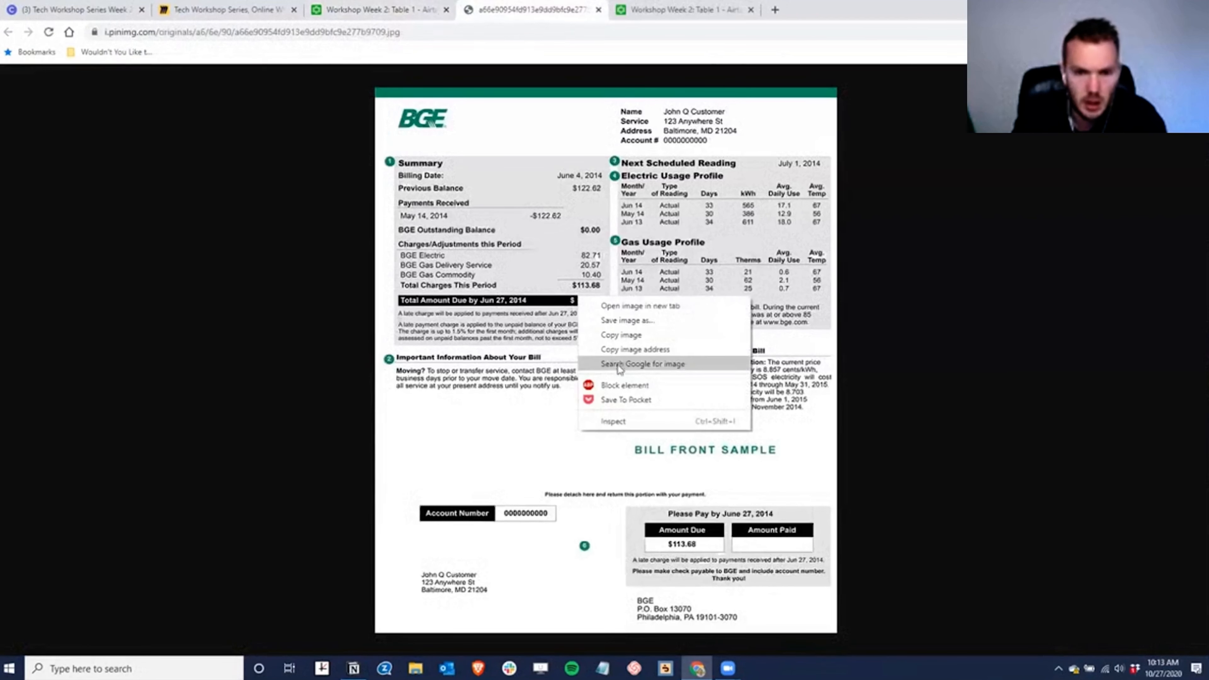
pyautogui.click(640, 334)
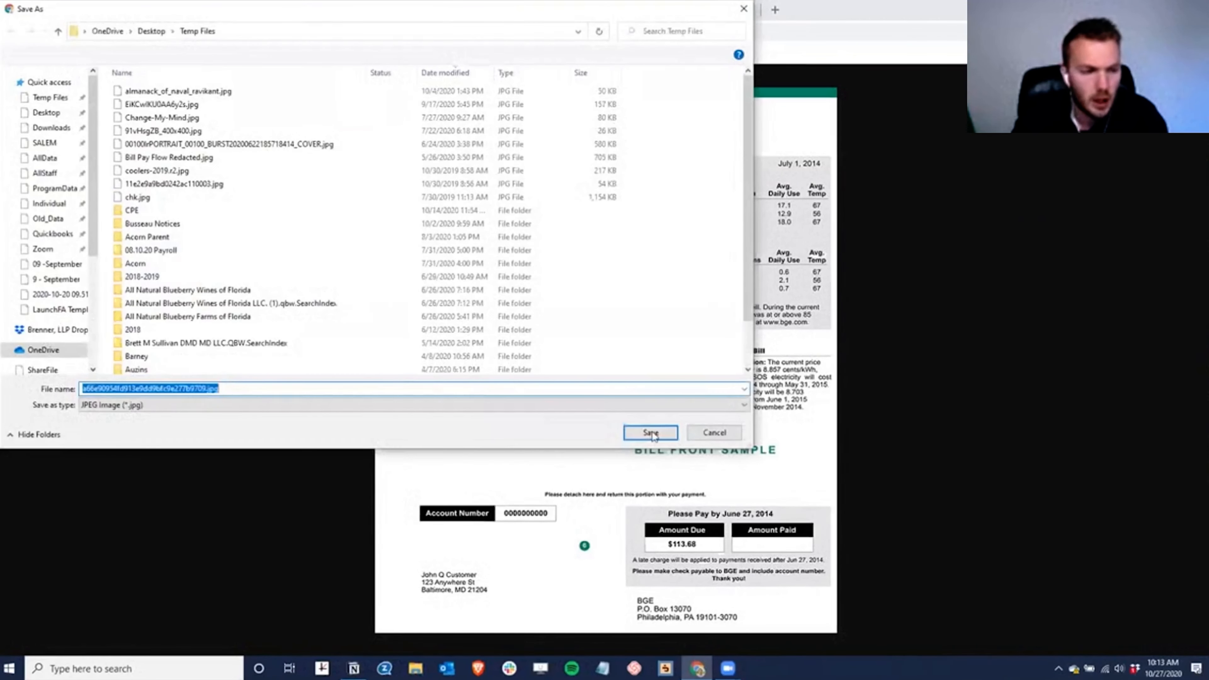
pyautogui.click(655, 432)
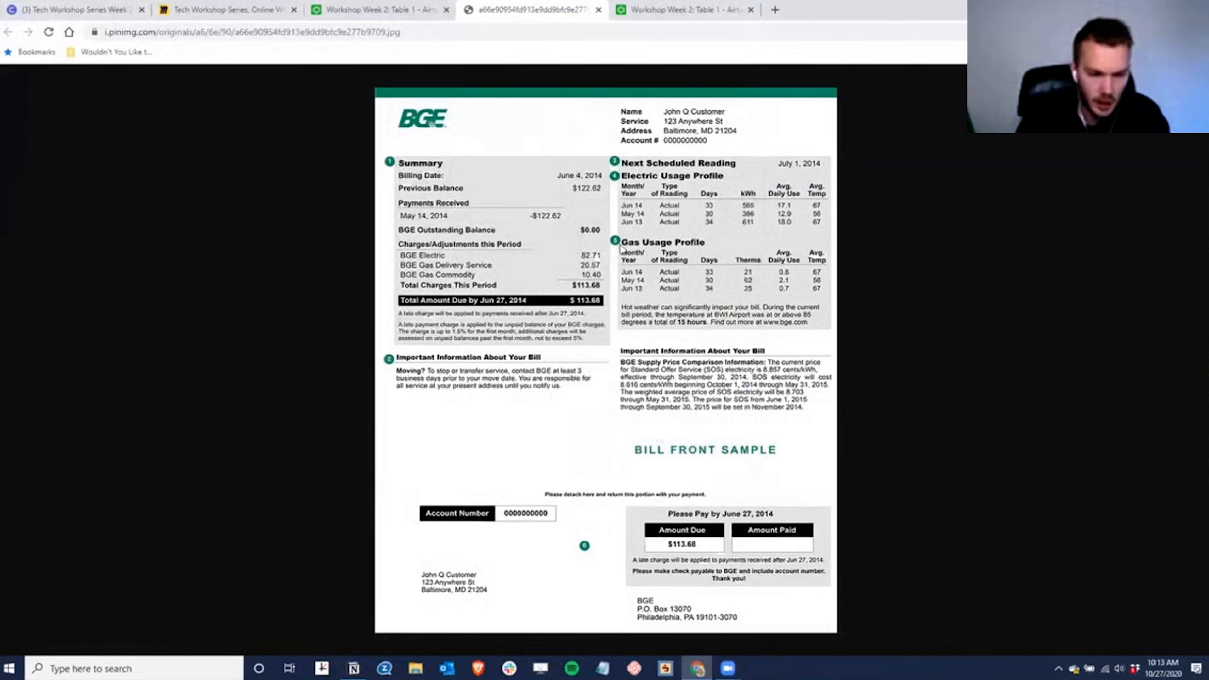
pyautogui.click(371, 9)
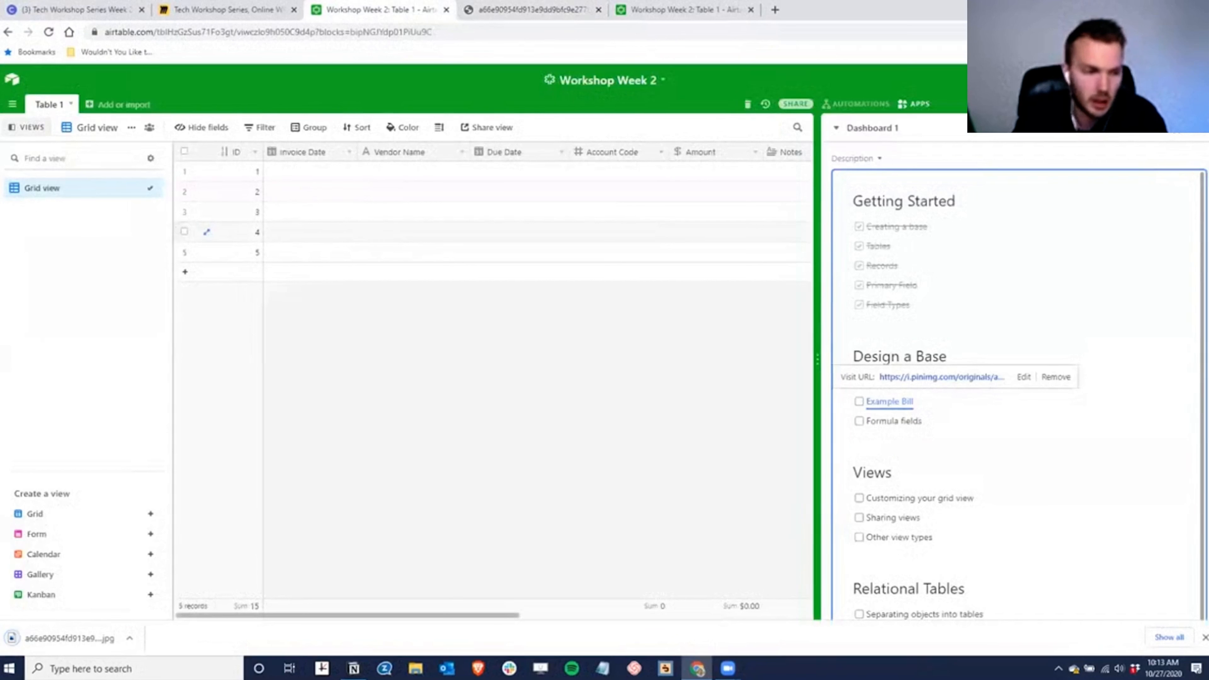
# - Insert an Attachment field named Invoice to the right of Invoice Date
pyautogui.rightClick(324, 149)
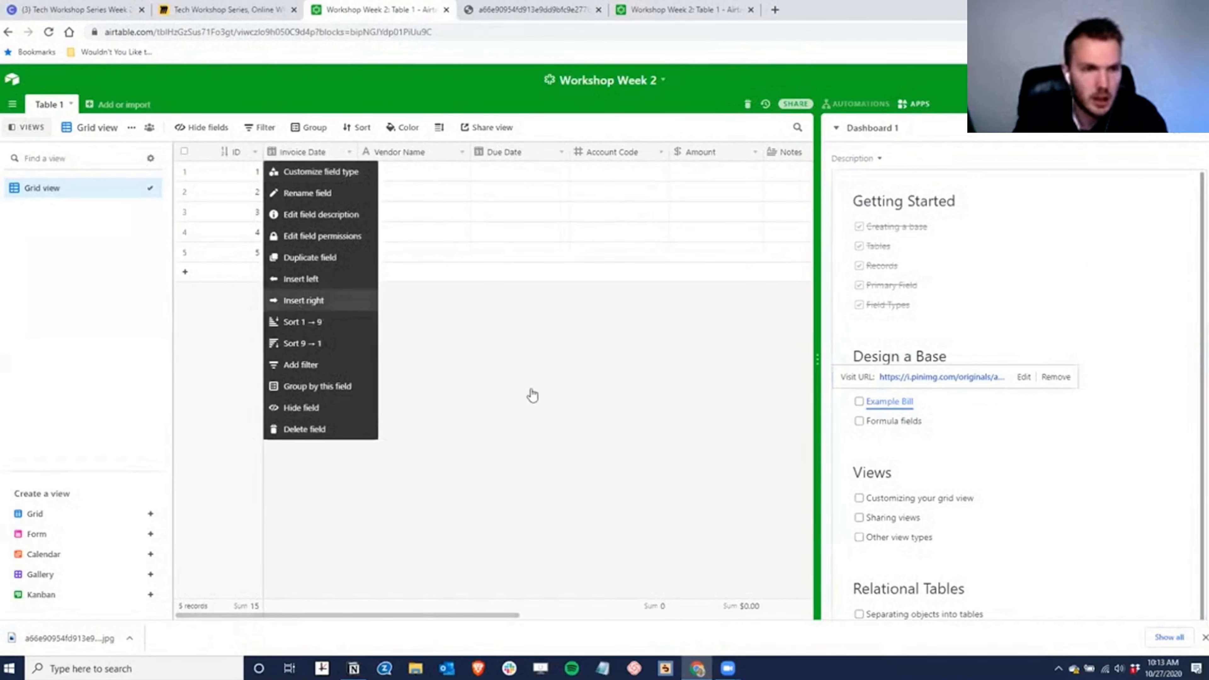
pyautogui.click(362, 300)
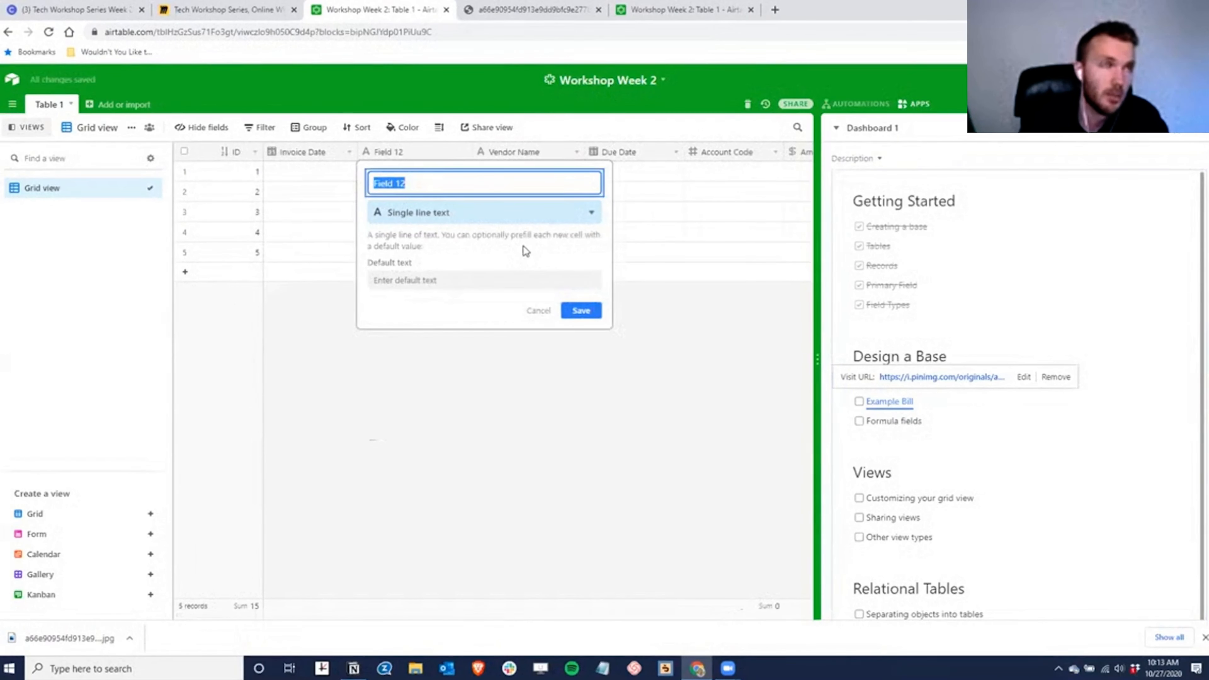
pyautogui.click(522, 216)
pyautogui.write('attach')
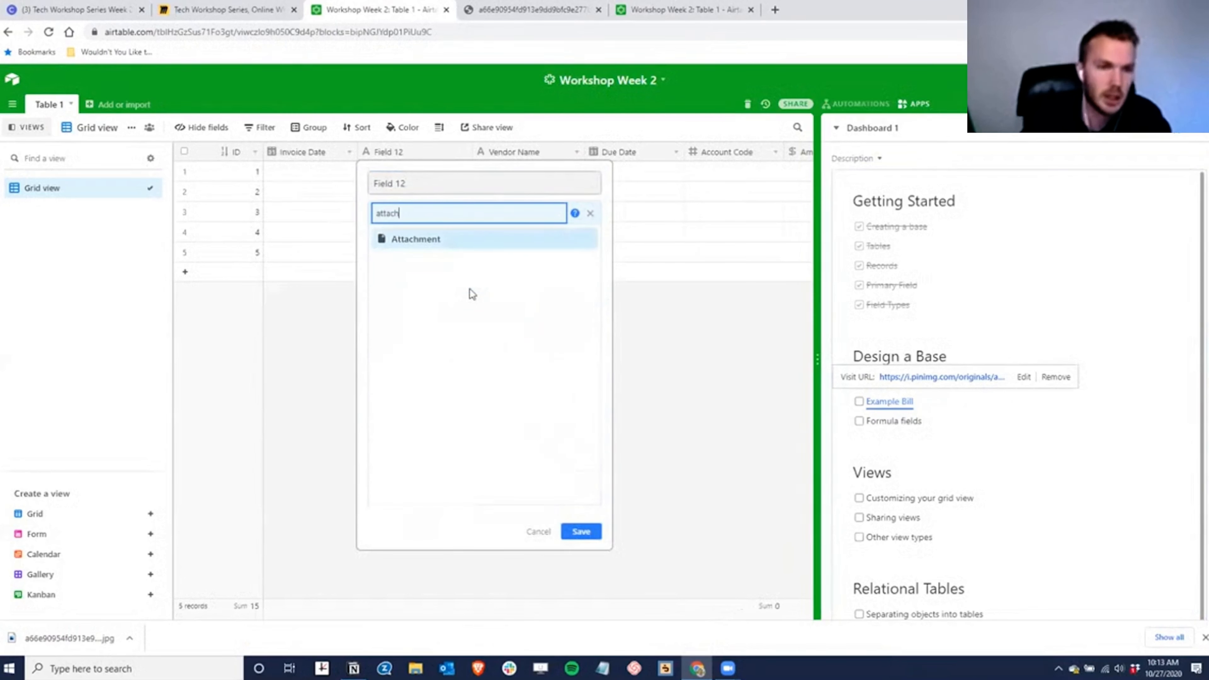
pyautogui.click(449, 251)
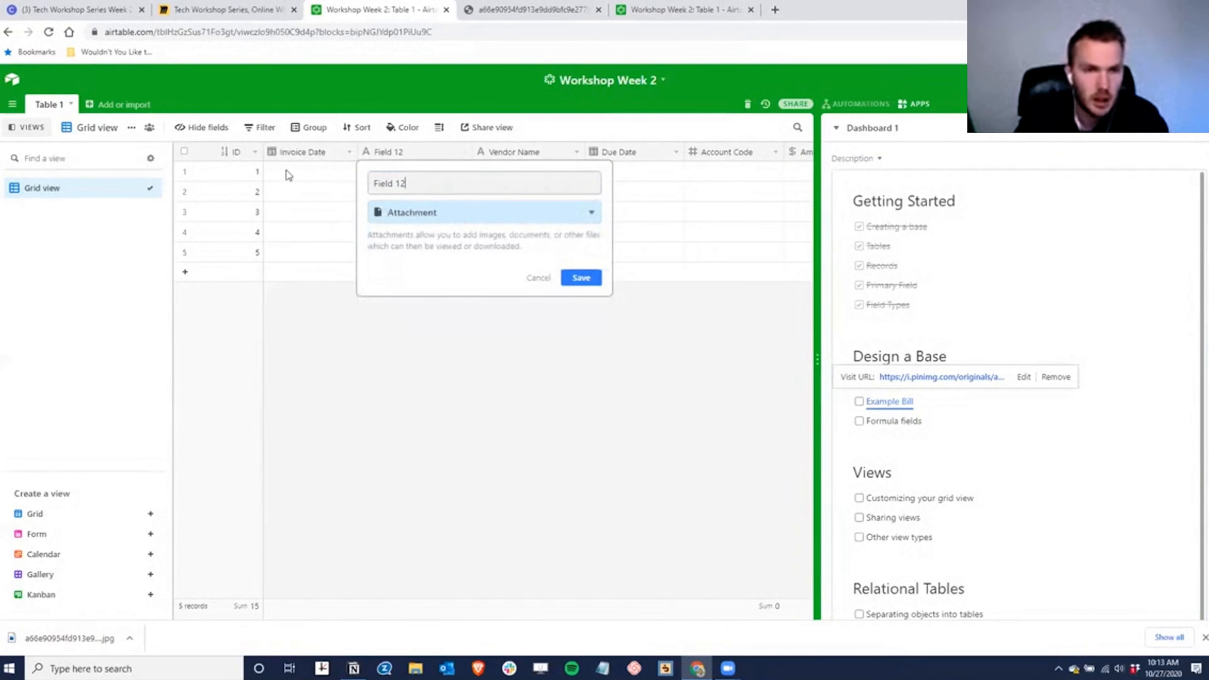
pyautogui.hotkey('ctrl', 'a')
pyautogui.write('Invoice')
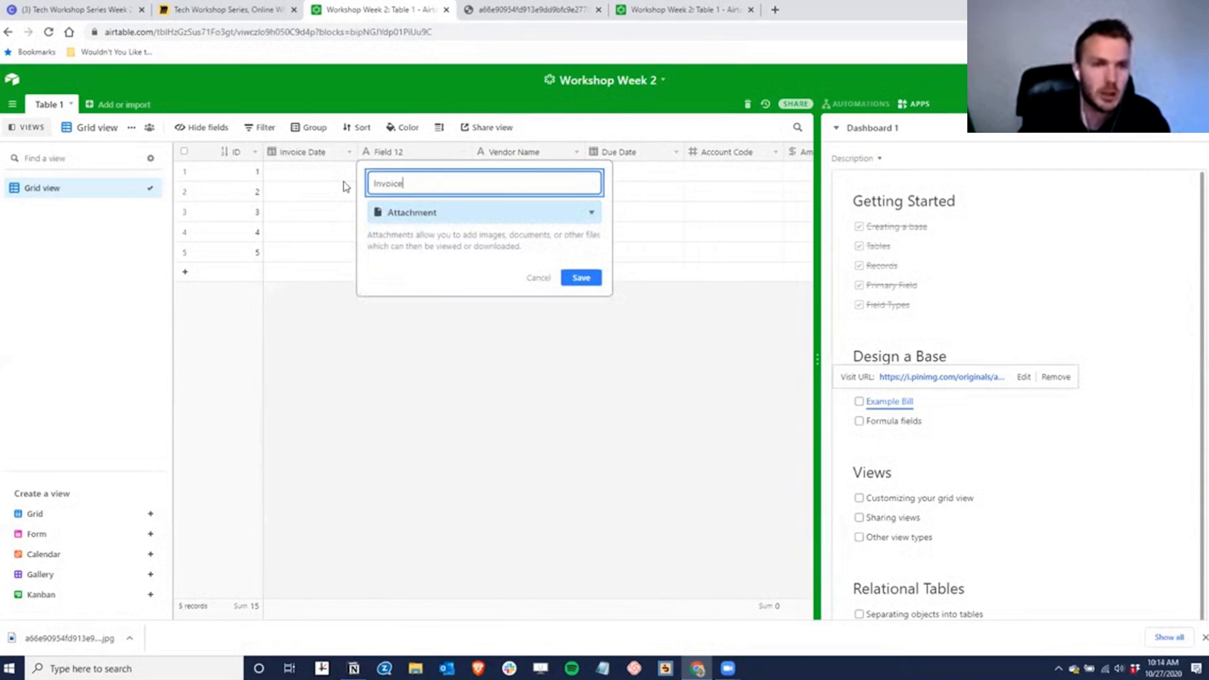
pyautogui.press('Return')
# - Drop the downloaded bill image into row 1's Invoice cell and narrow the column
pyautogui.click(405, 174)
pyautogui.moveTo(46, 638); pyautogui.dragTo(405, 172)
pyautogui.moveTo(474, 151); pyautogui.dragTo(442, 151)
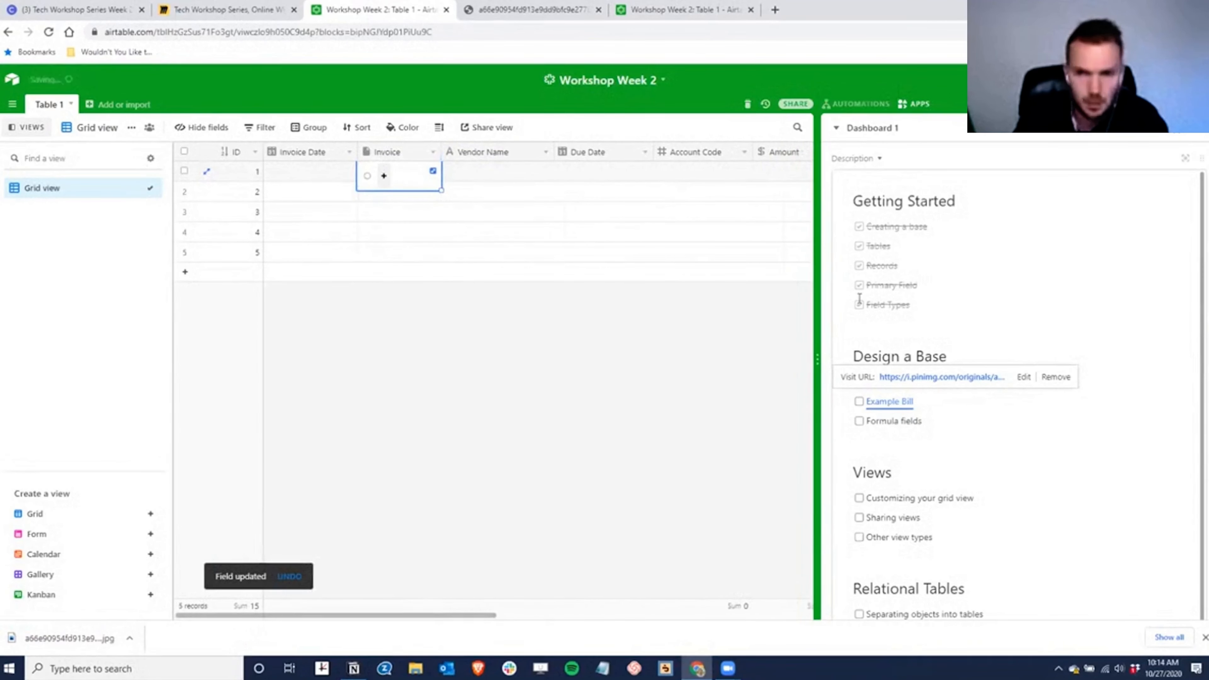
# - After viewing the bill, enter vendor BGE, due date 6/27/2014 and account code 6340 in row 1
pyautogui.click(405, 174)
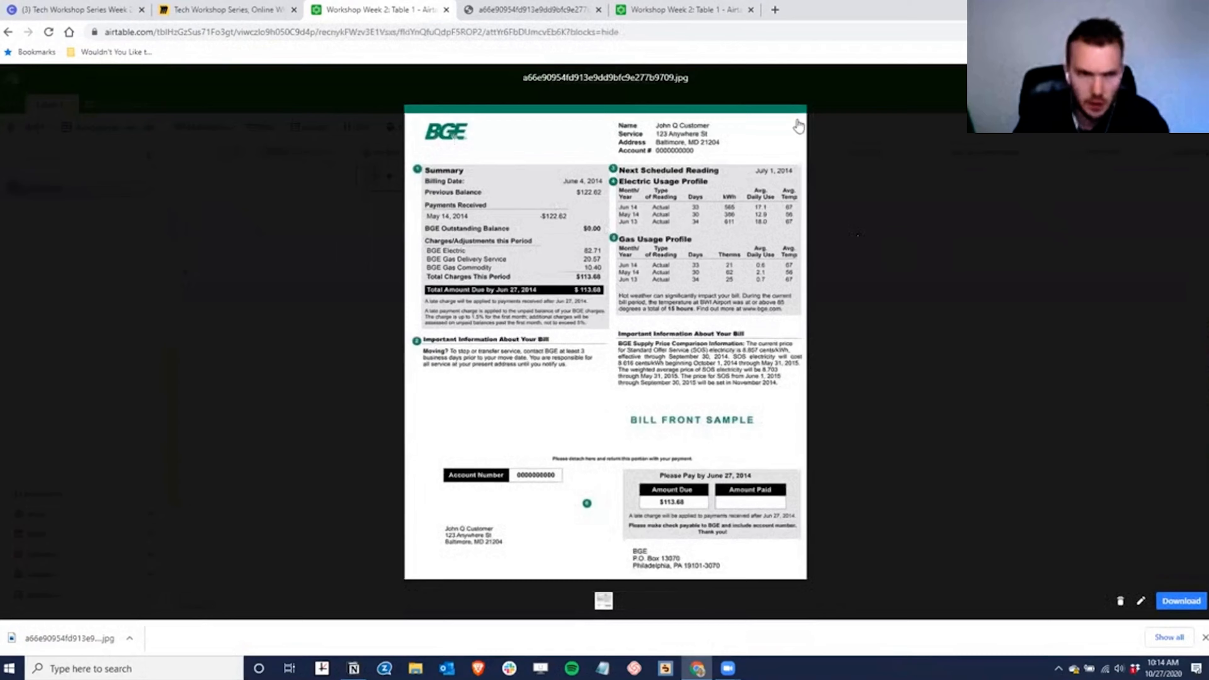
pyautogui.press('Escape')
pyautogui.click(472, 174)
pyautogui.write('BGE')
pyautogui.press('Tab')
pyautogui.write('6/27/201')
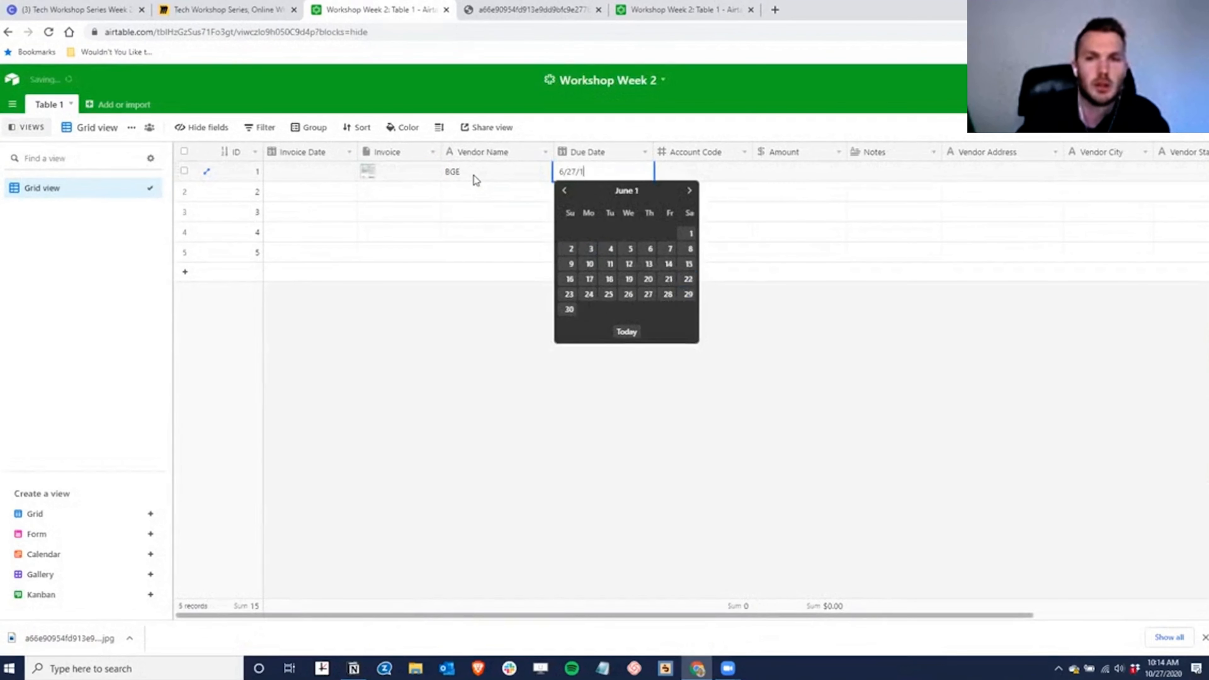
pyautogui.write('4')
pyautogui.press('Return')
pyautogui.press('Tab')
pyautogui.write('5')
pyautogui.press('BackSpace')
pyautogui.write('6340')
pyautogui.press('Tab')
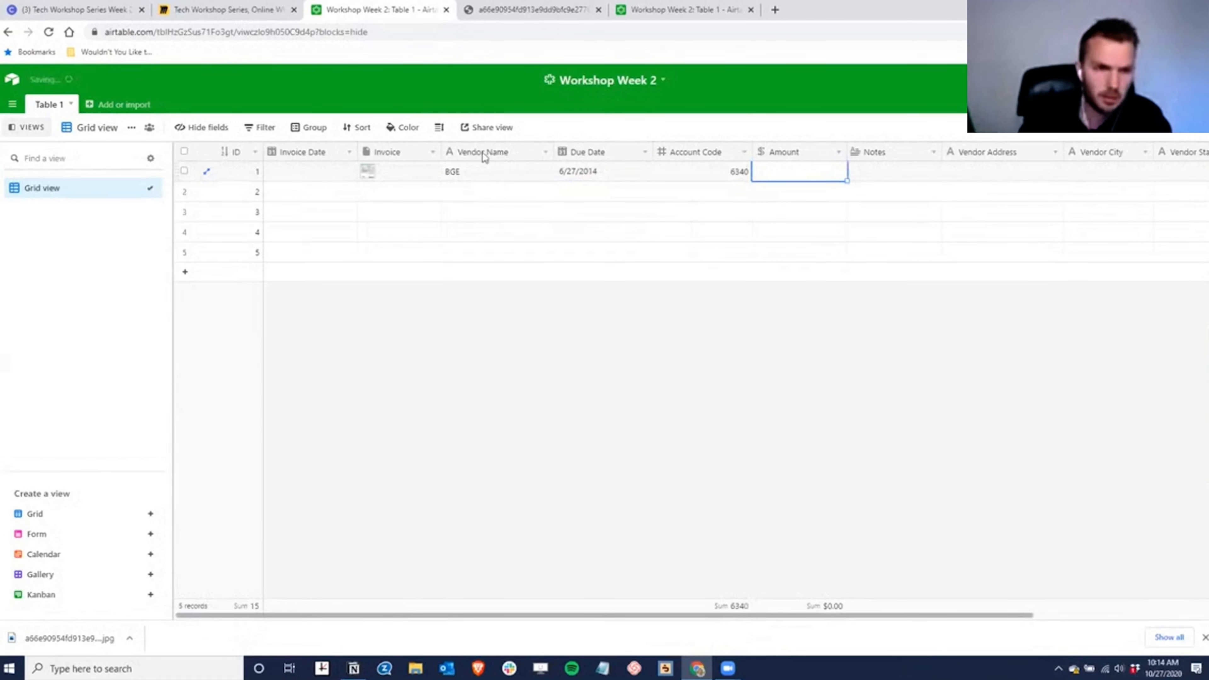
# - Check the bill image for the total and enter amount $113.68 in row 1
pyautogui.click(362, 175)
pyautogui.click(370, 174)
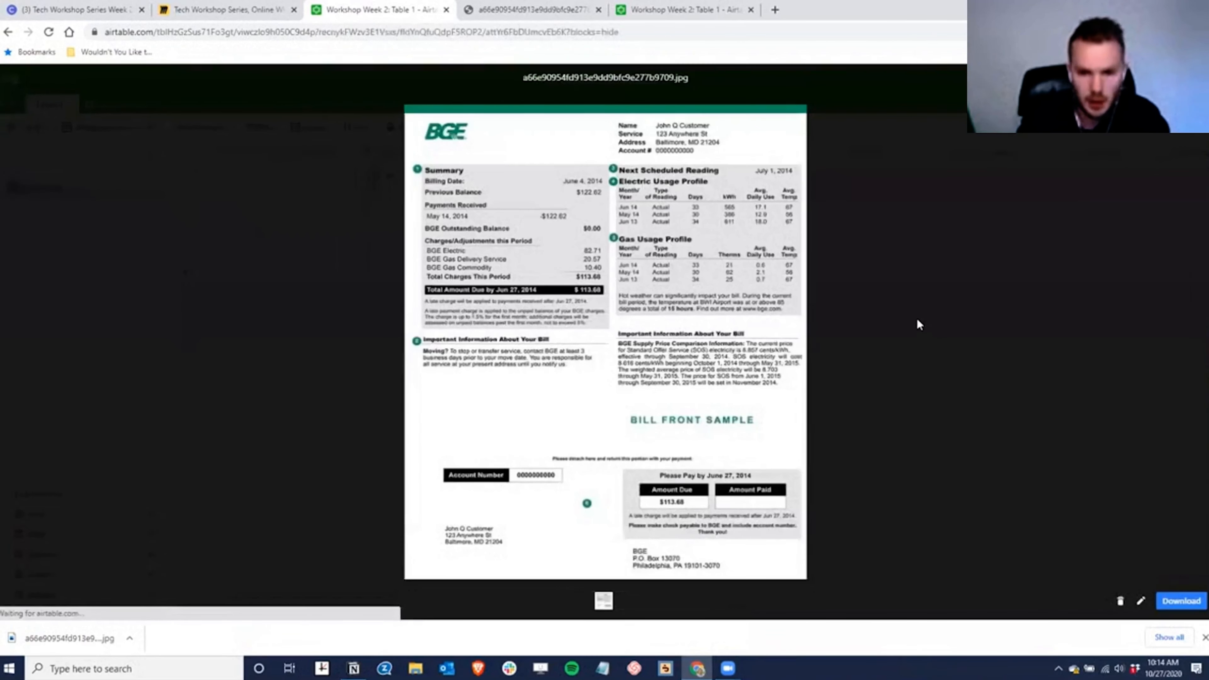
pyautogui.click(922, 297)
pyautogui.click(799, 172)
pyautogui.write('113.68')
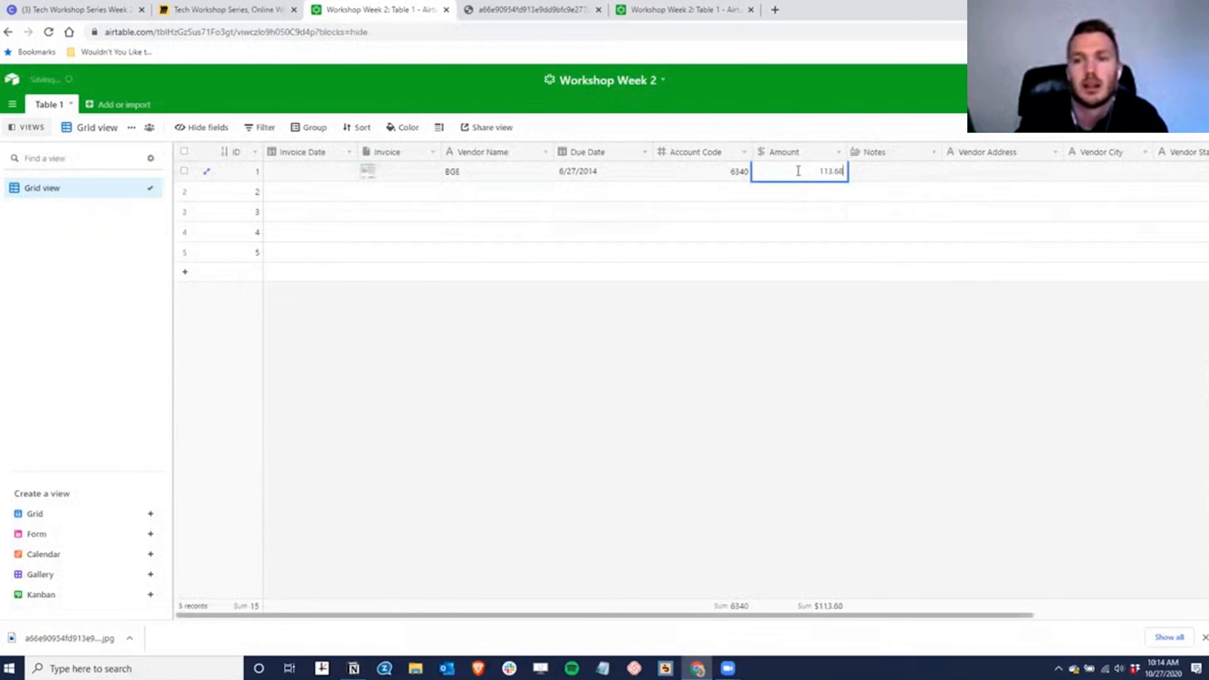
pyautogui.press('Tab')
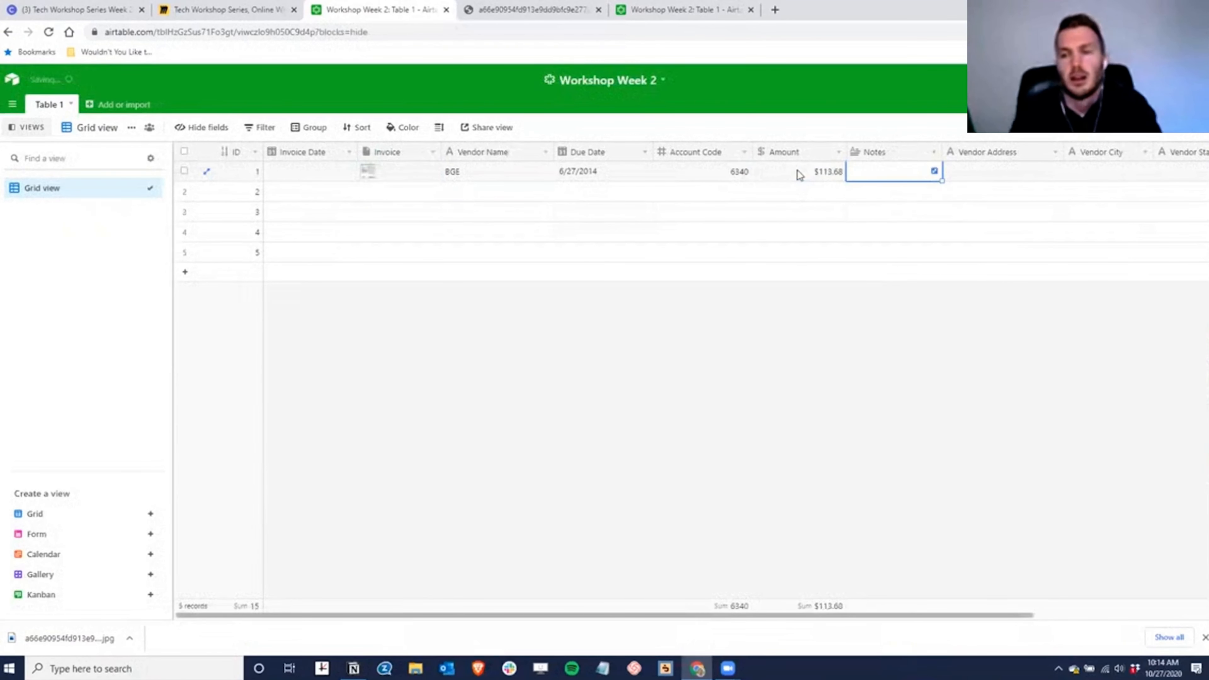
pyautogui.press('Tab')
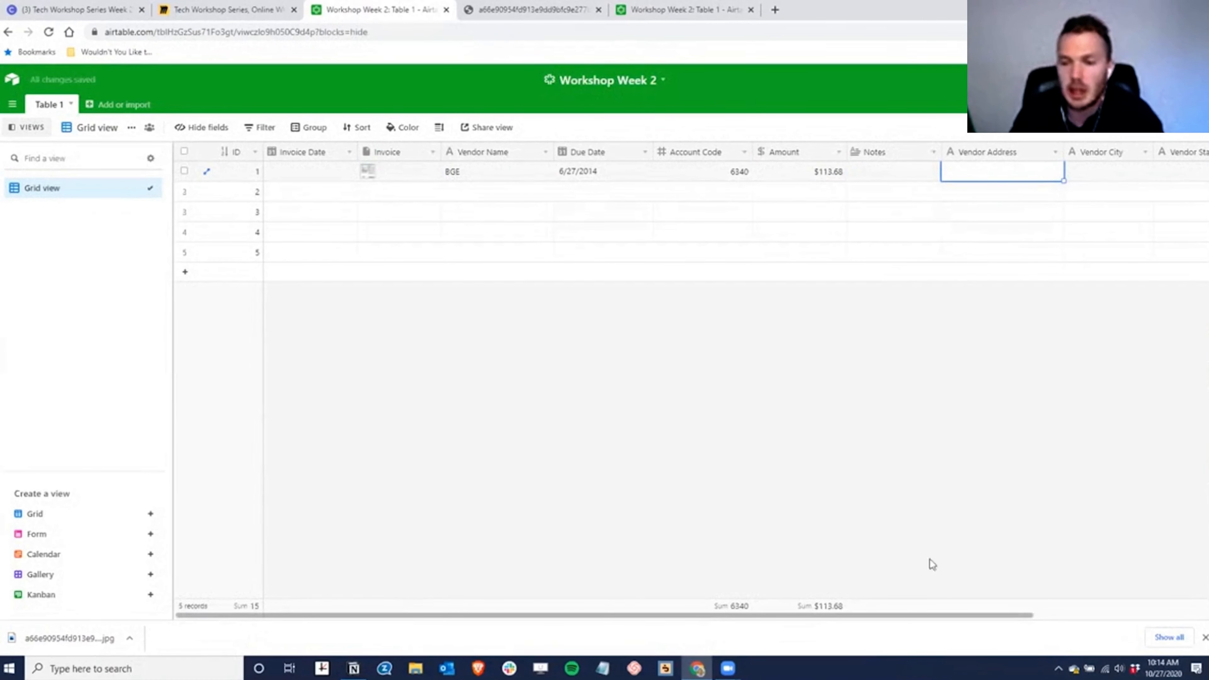
# - Review the bills grid columns sideways and bring up the Dashboard 1 checklist panel
pyautogui.hscroll(5, 903, 616)
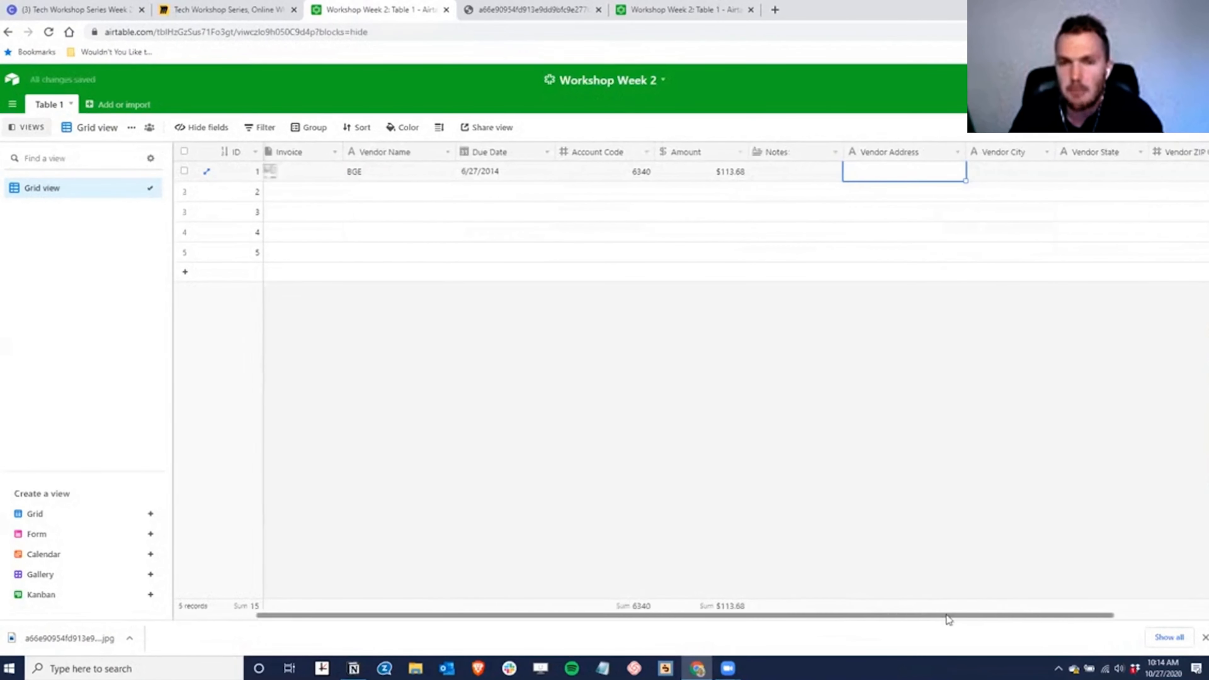
pyautogui.hscroll(-3, 903, 617)
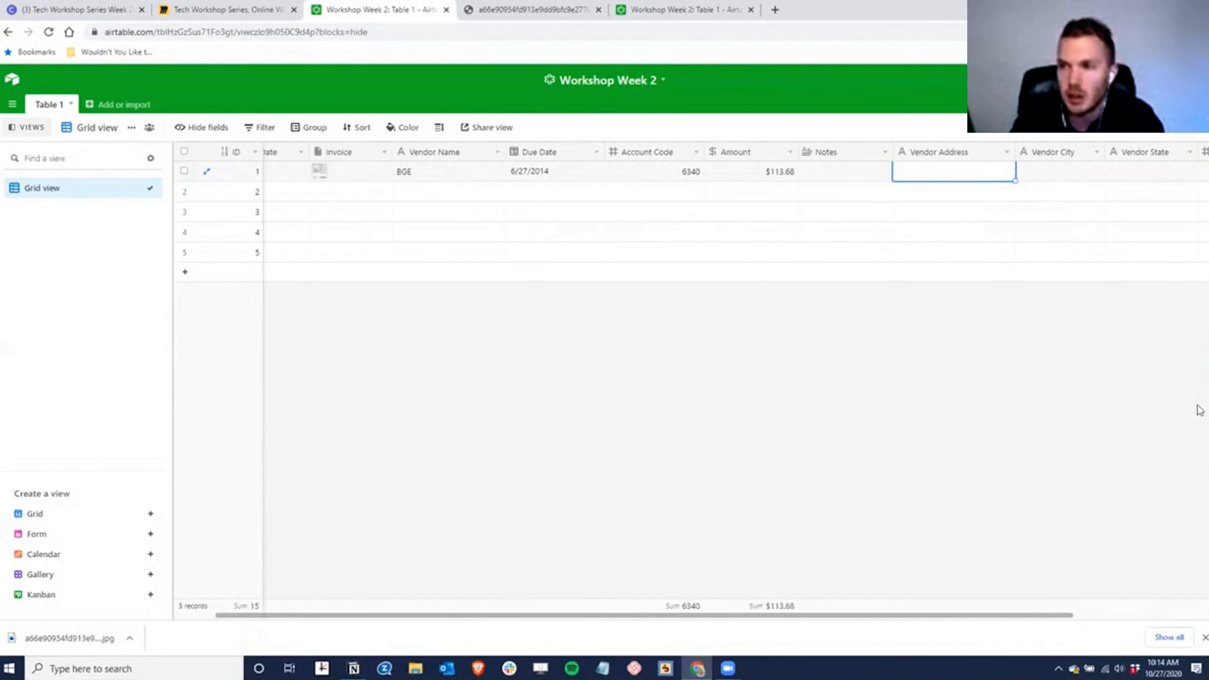
pyautogui.click(1183, 104)
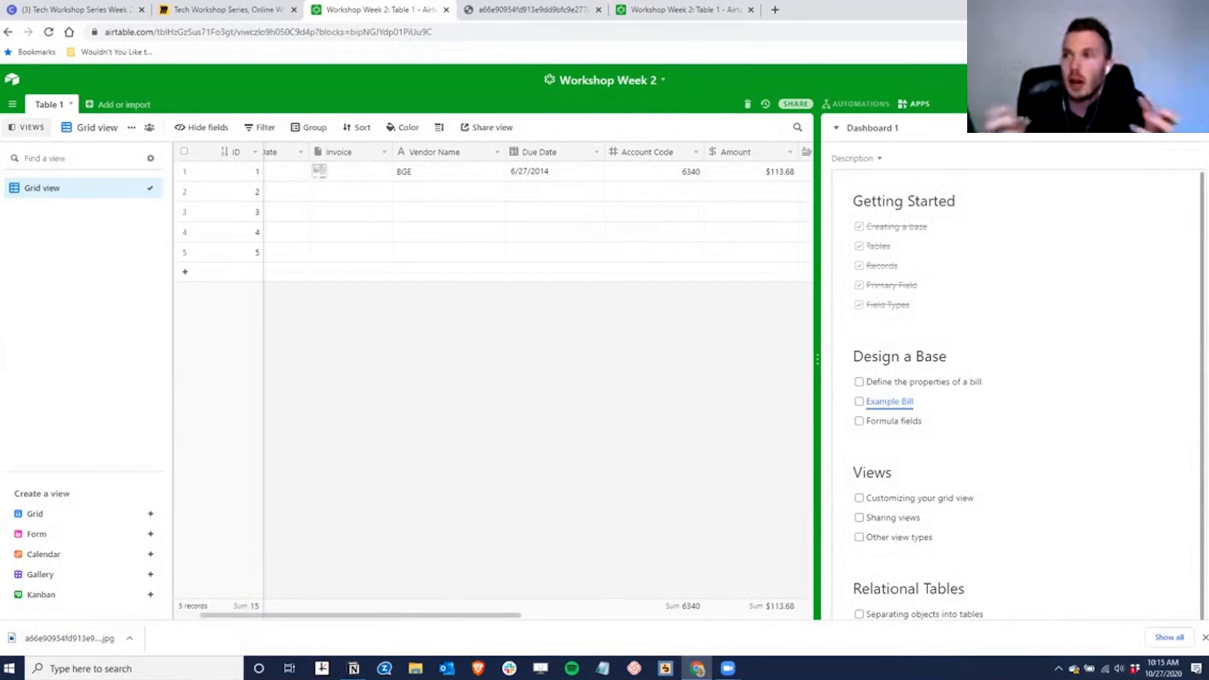
# - Check off Example Bill and create an empty table named Vendors
pyautogui.click(858, 401)
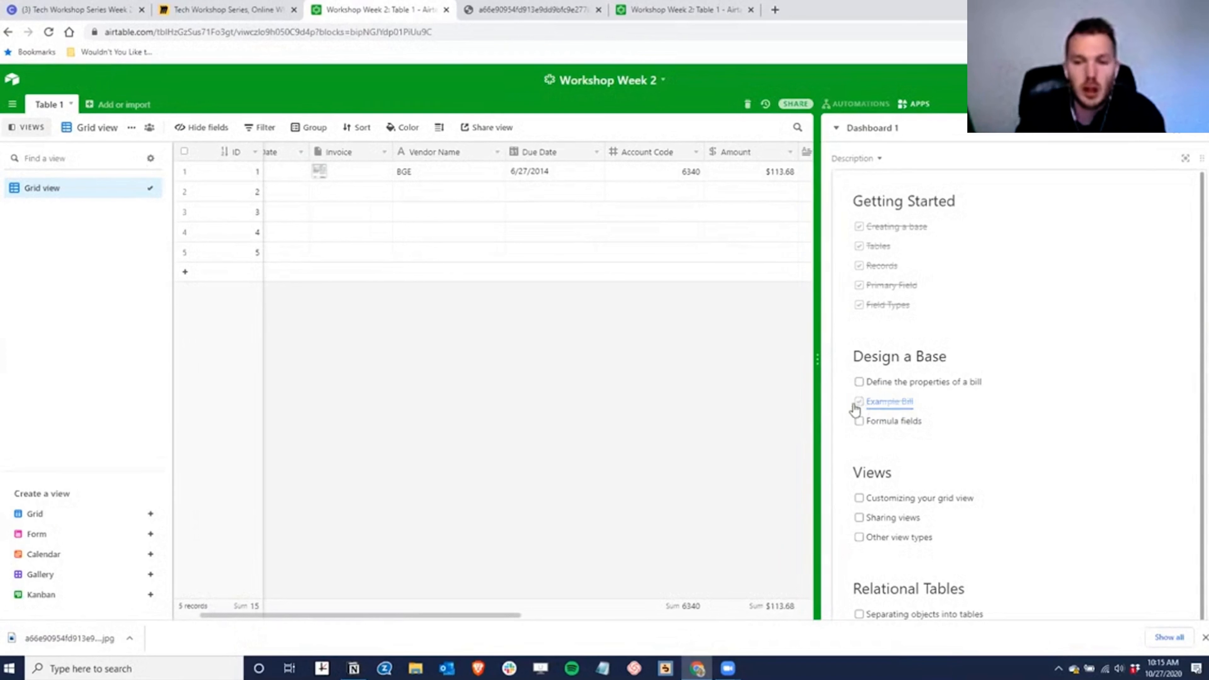
pyautogui.click(108, 104)
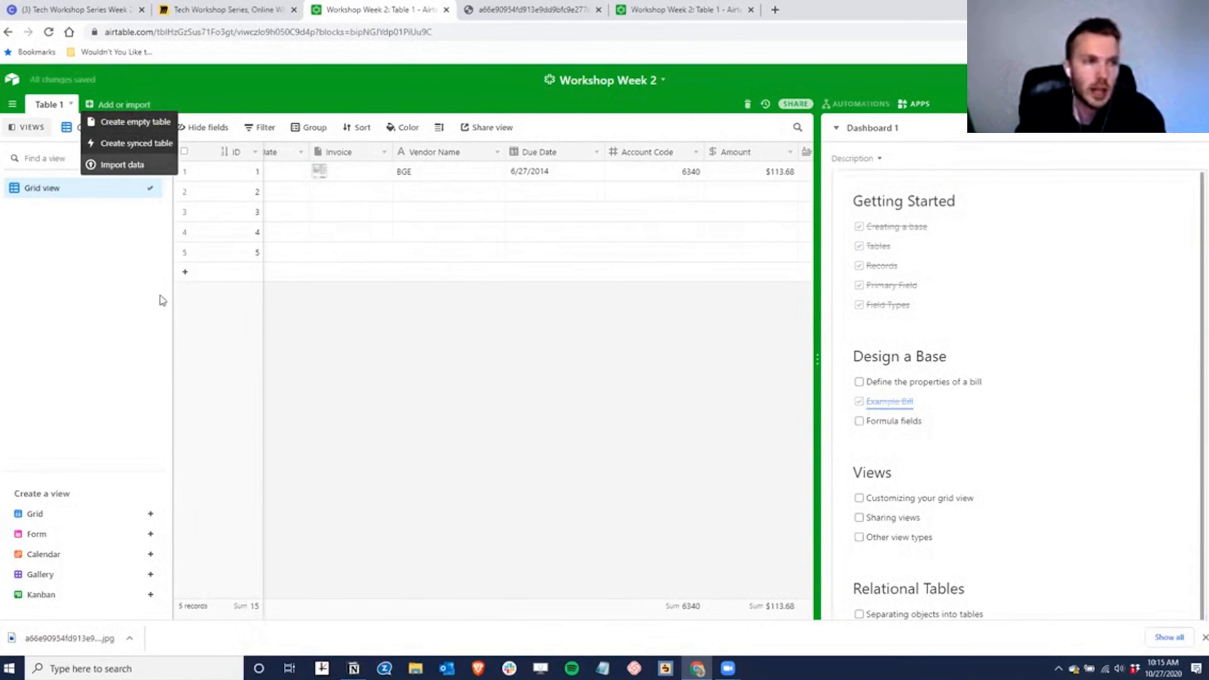
pyautogui.click(127, 122)
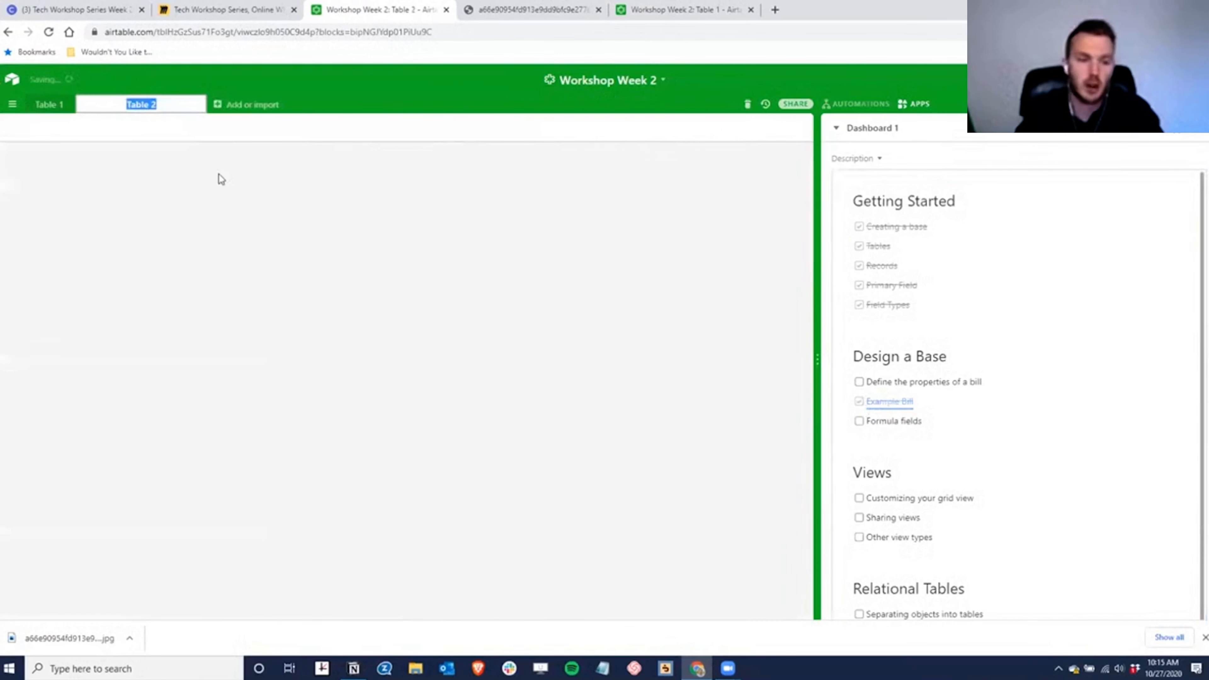
pyautogui.write('Vendors')
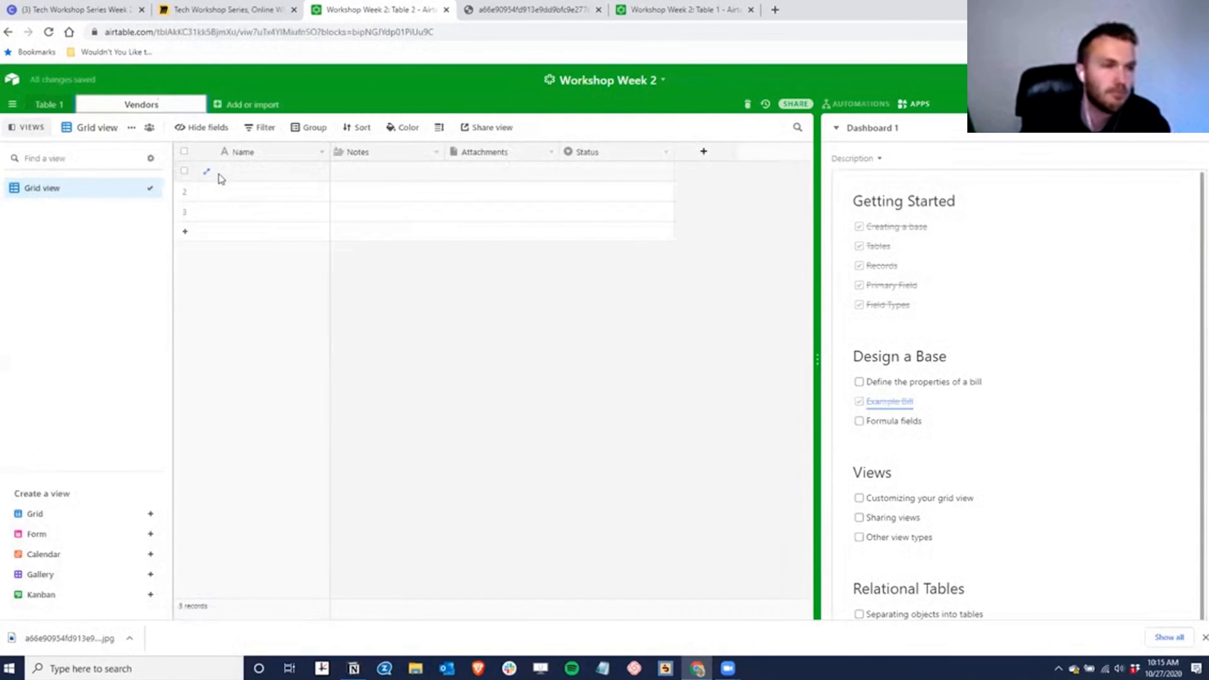
pyautogui.press('Return')
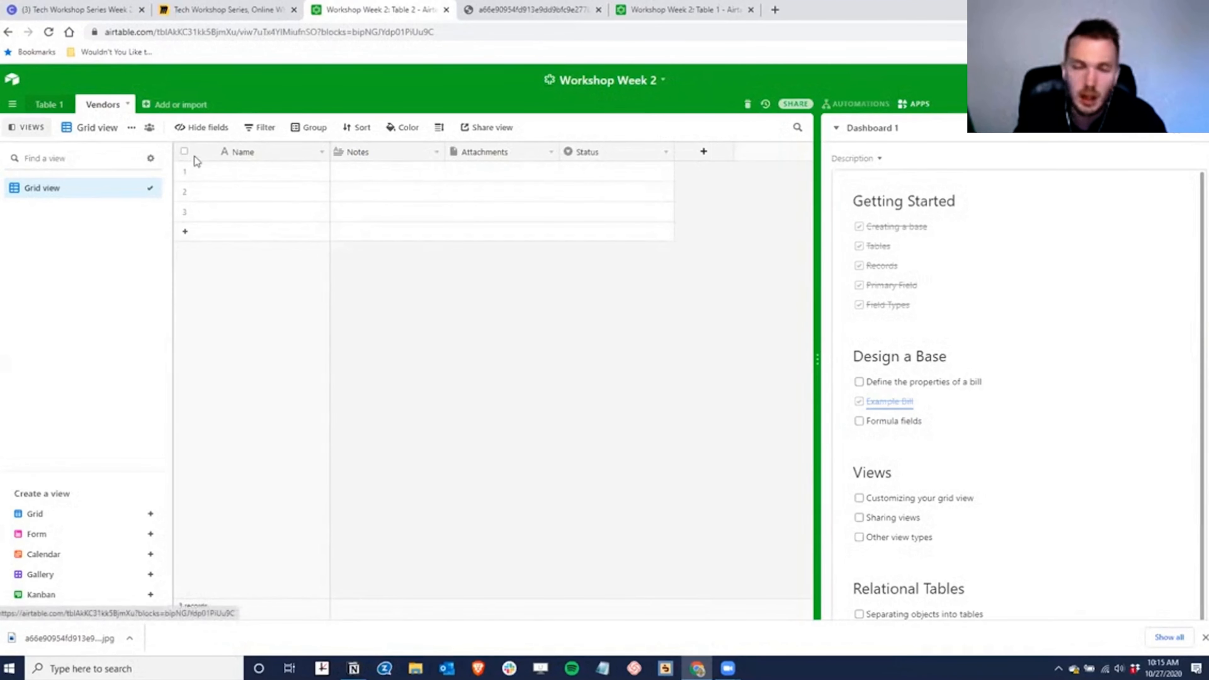
# - Rename Table 1 to Bills and display the Vendors table
pyautogui.click(50, 105)
pyautogui.doubleClick(52, 106)
pyautogui.write('Bills')
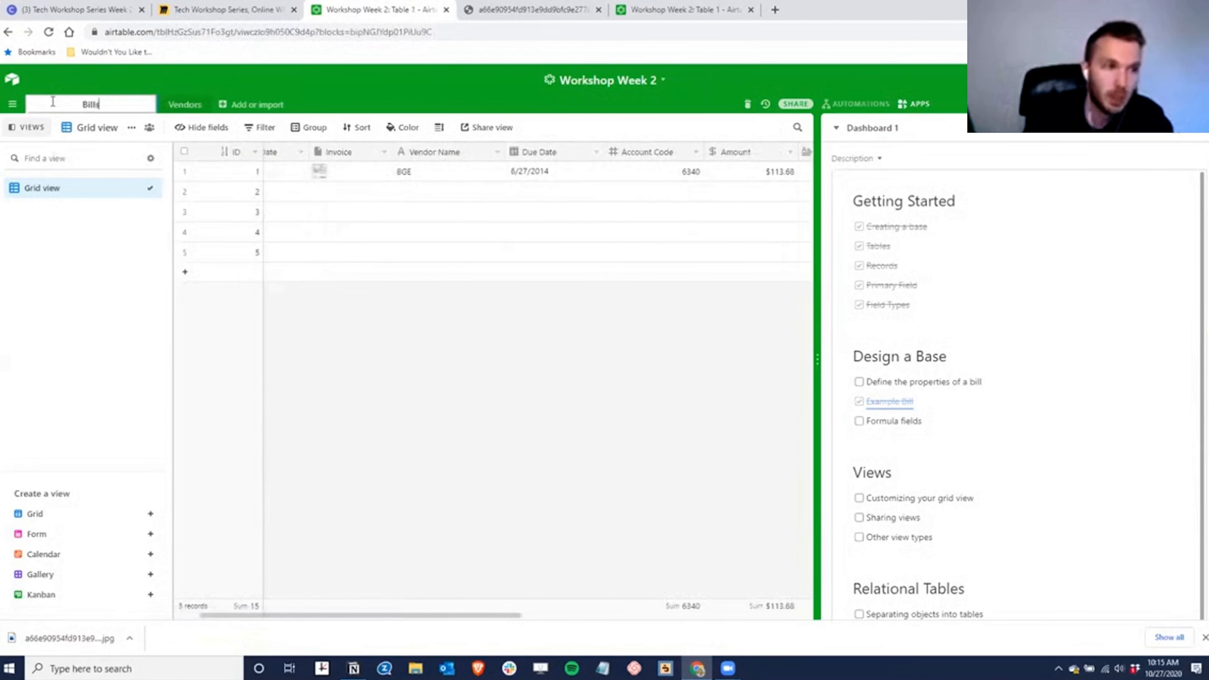
pyautogui.press('Return')
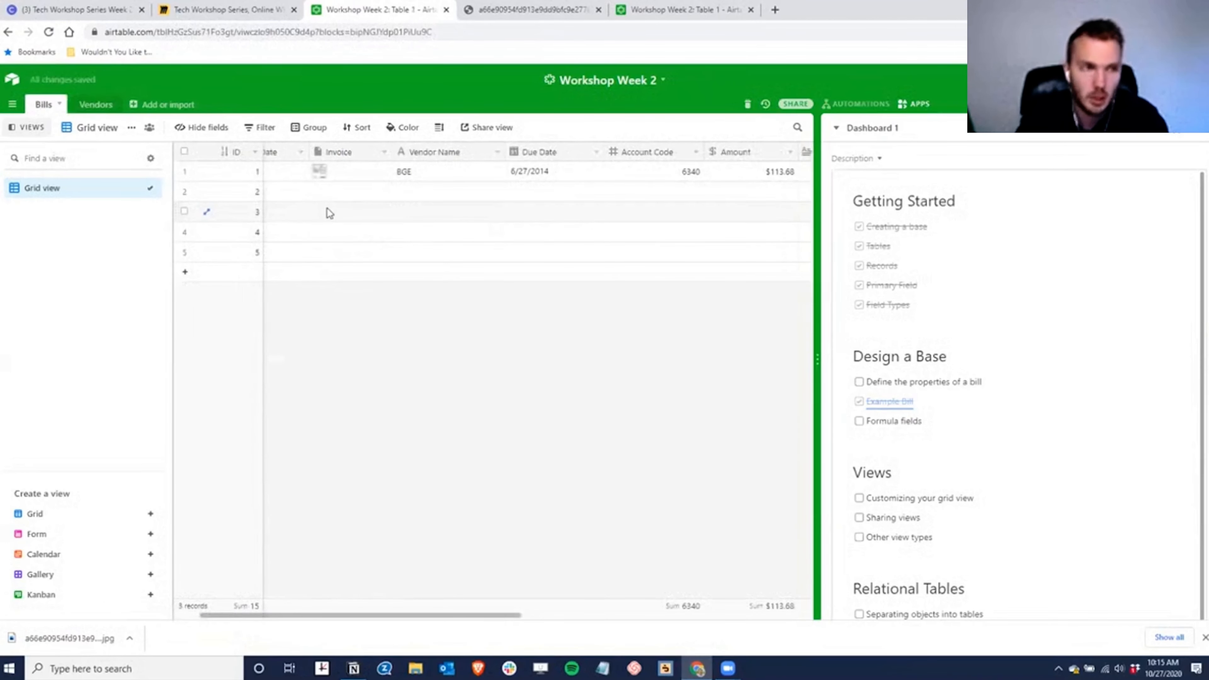
pyautogui.click(95, 105)
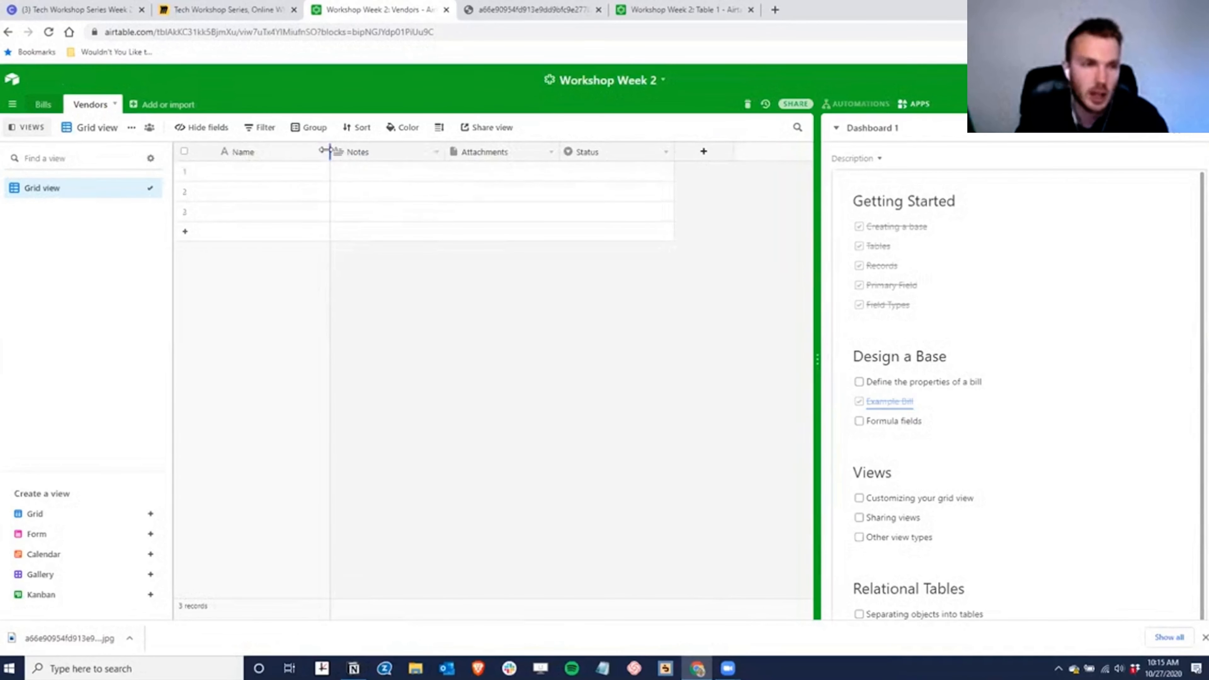
# - Rename the Name field to Vendor Name and Notes to a single-line-text Street Address field
pyautogui.doubleClick(250, 152)
pyautogui.write('Vendor Name')
pyautogui.press('Return')
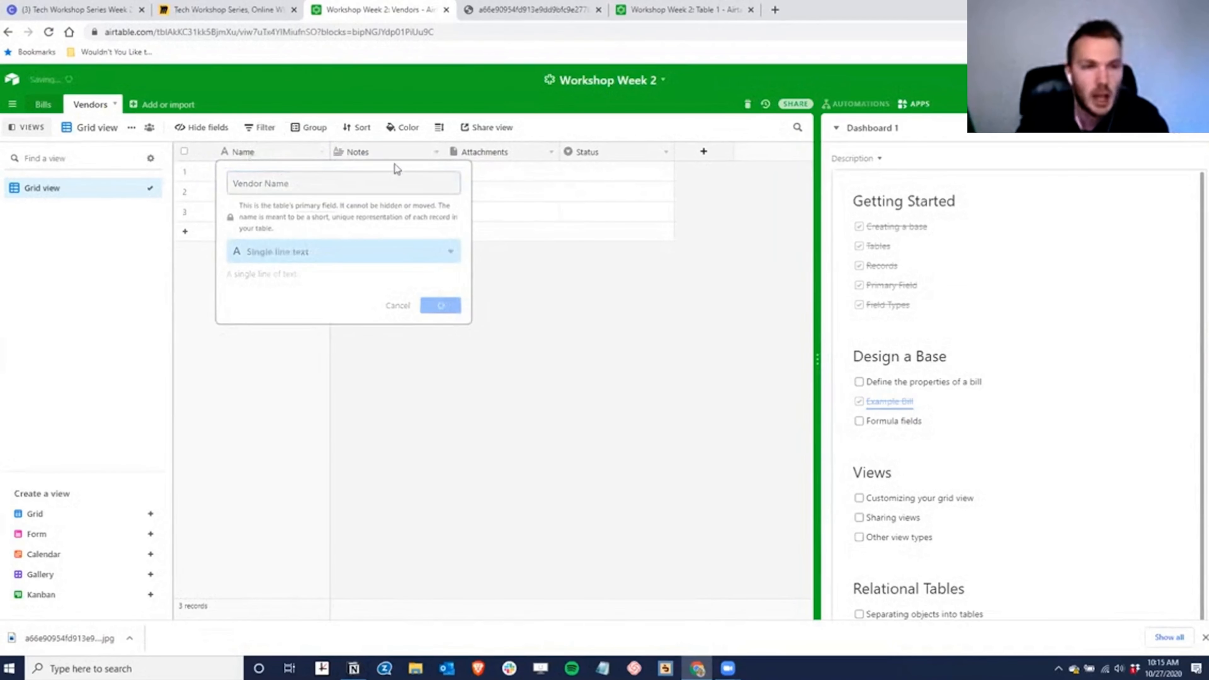
pyautogui.doubleClick(369, 150)
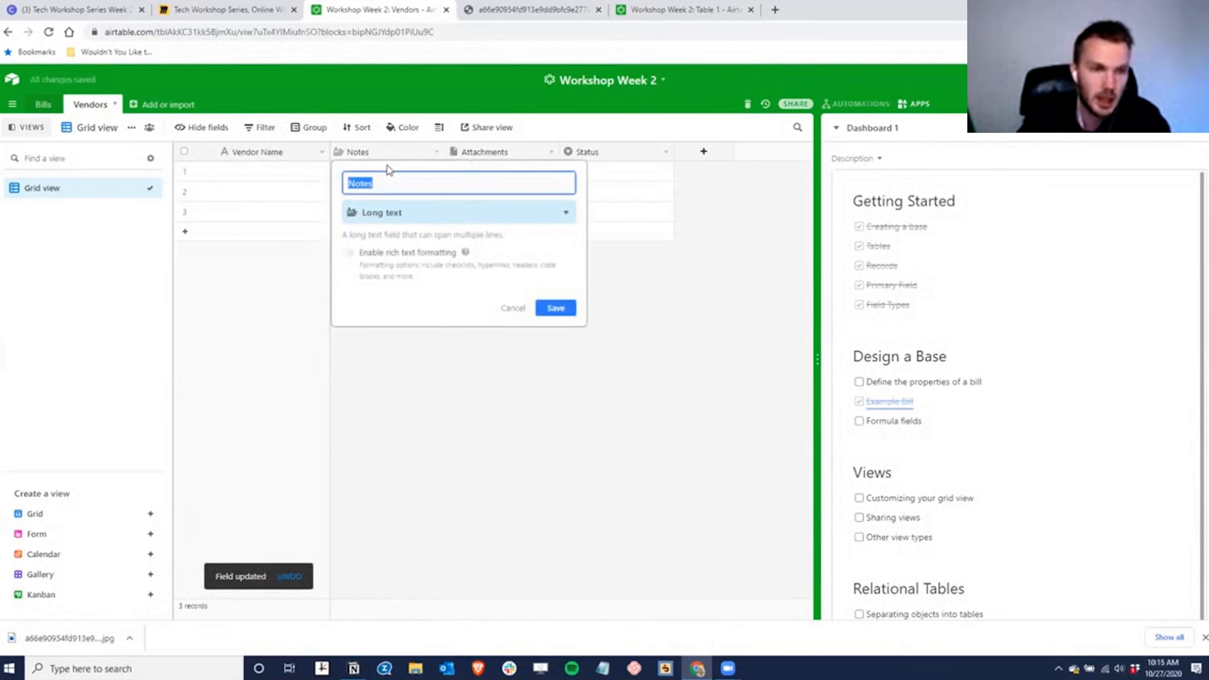
pyautogui.write('Street Address')
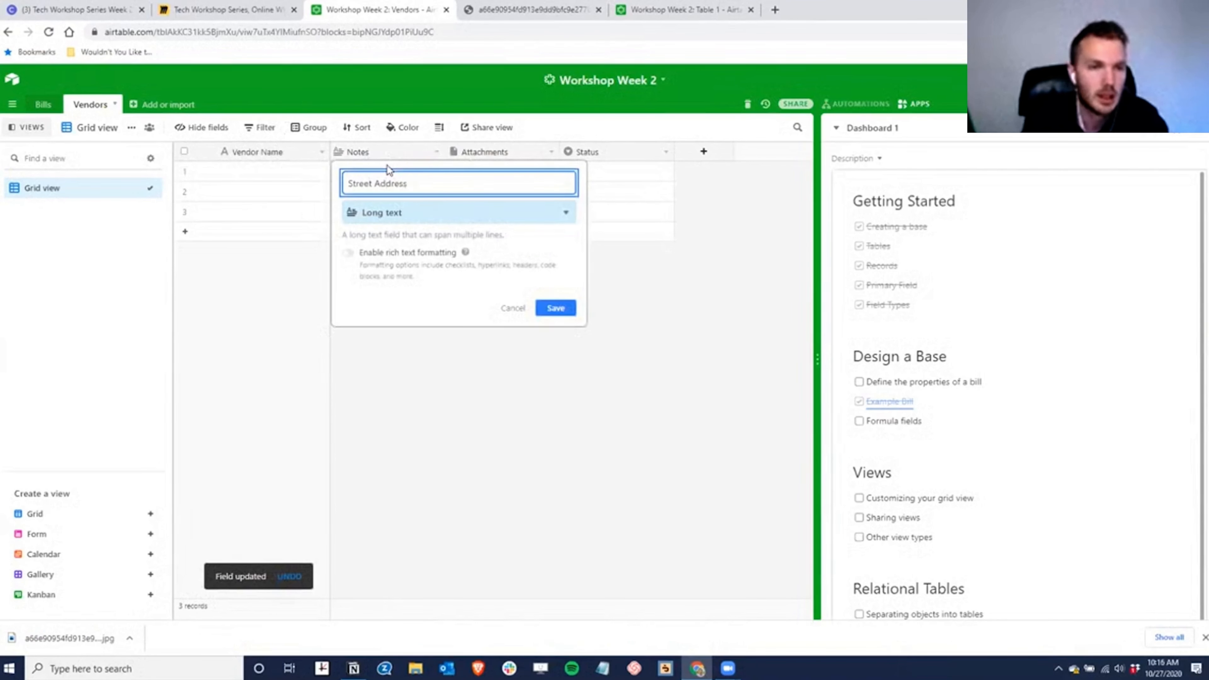
pyautogui.press('Tab')
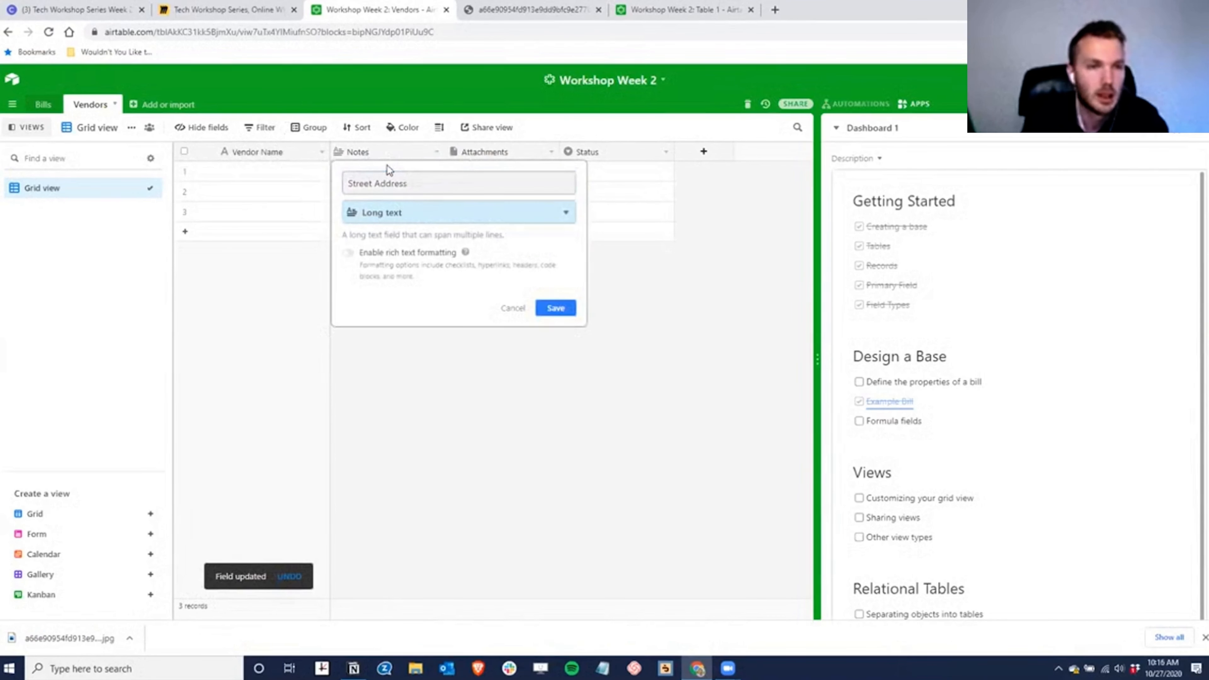
pyautogui.write('sin')
pyautogui.press('Return')
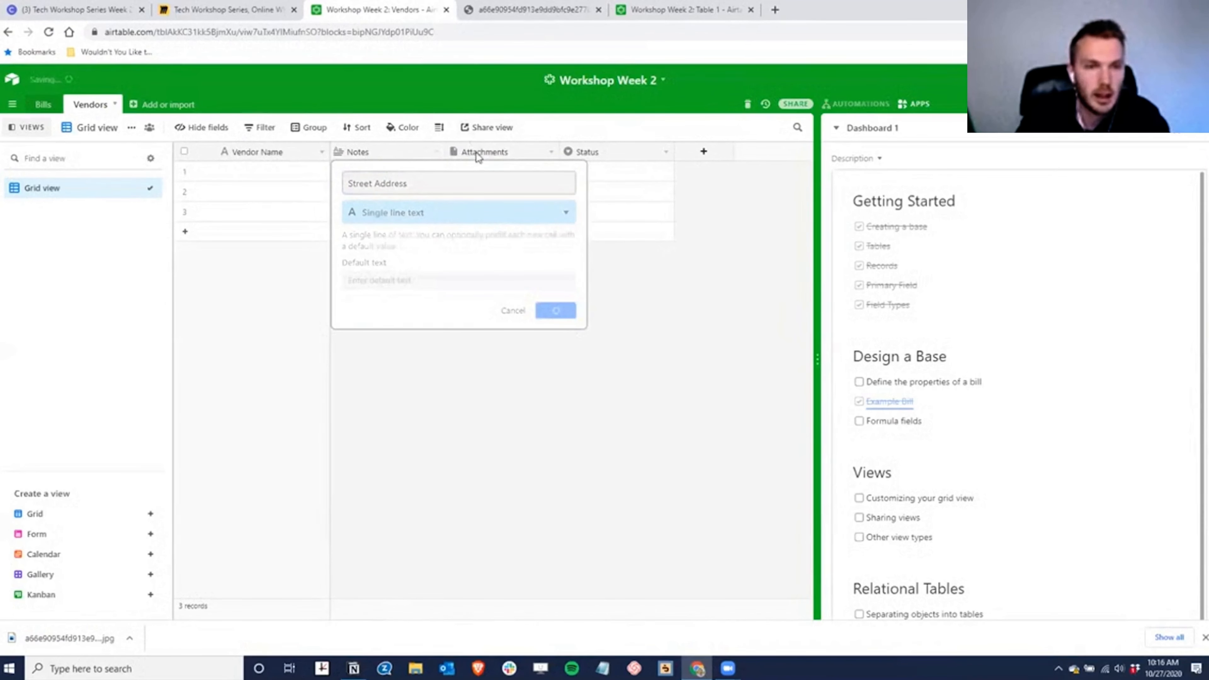
# - Turn Attachments into a single-line-text Account Number field and delete the Status field
pyautogui.doubleClick(512, 153)
pyautogui.write('Account Number')
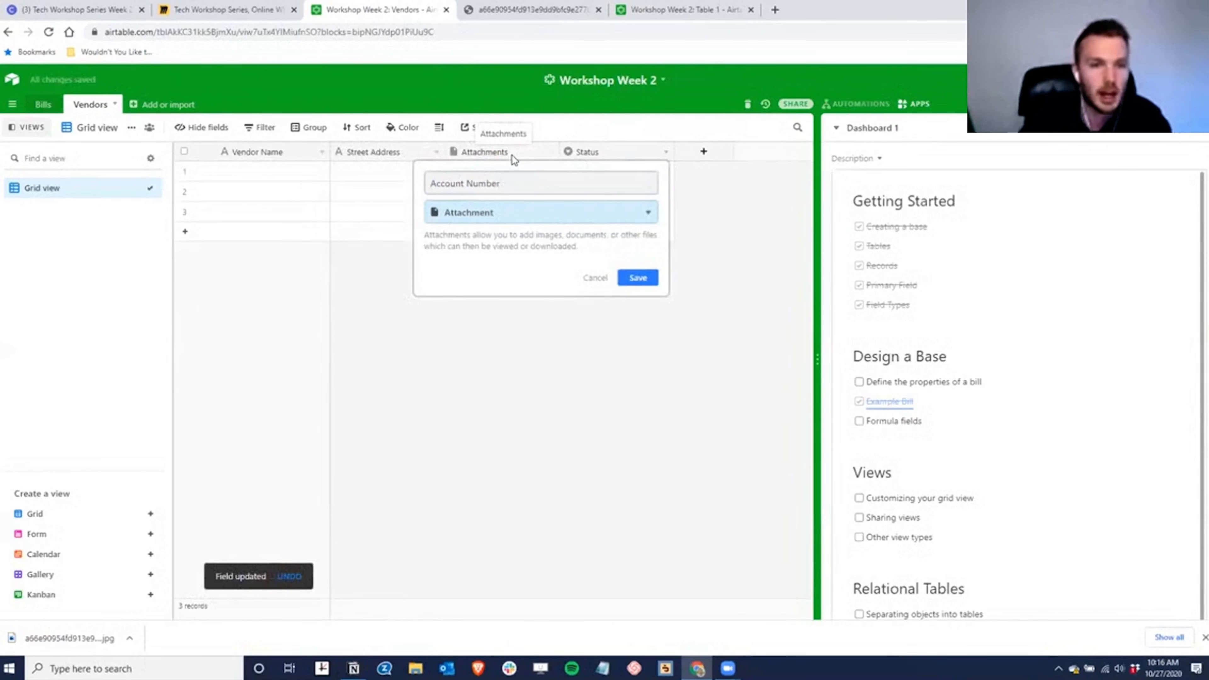
pyautogui.press('Tab')
pyautogui.write('sing')
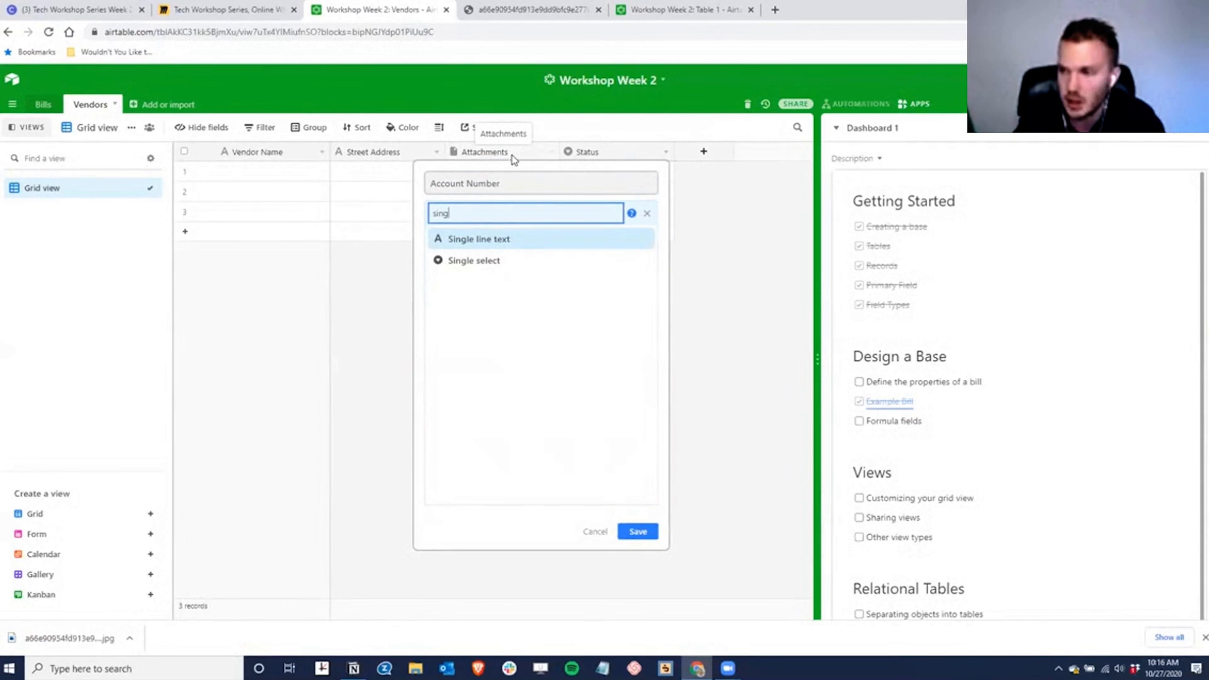
pyautogui.press('Return')
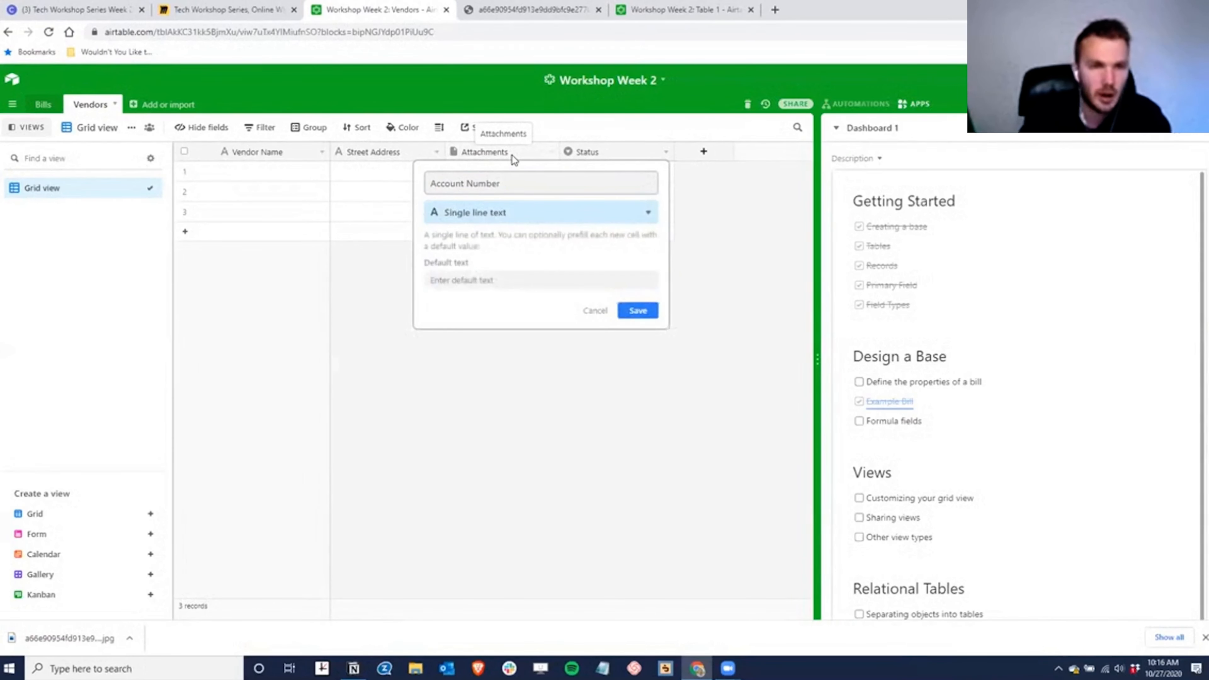
pyautogui.click(640, 311)
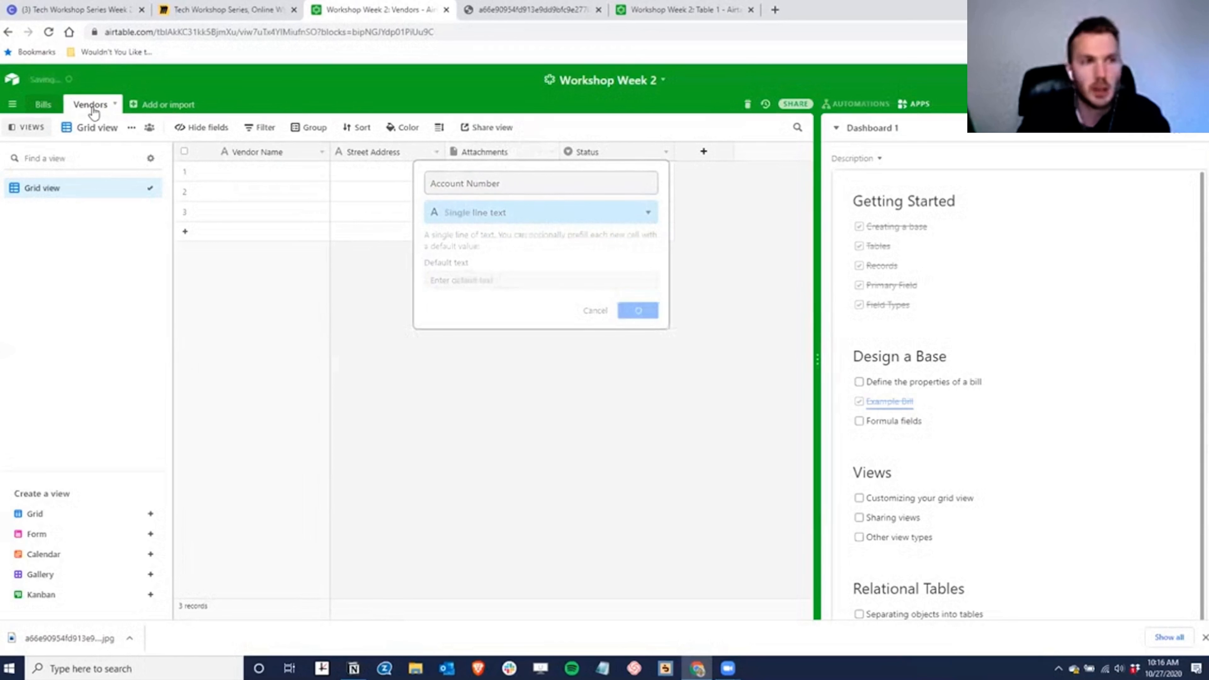
pyautogui.rightClick(647, 152)
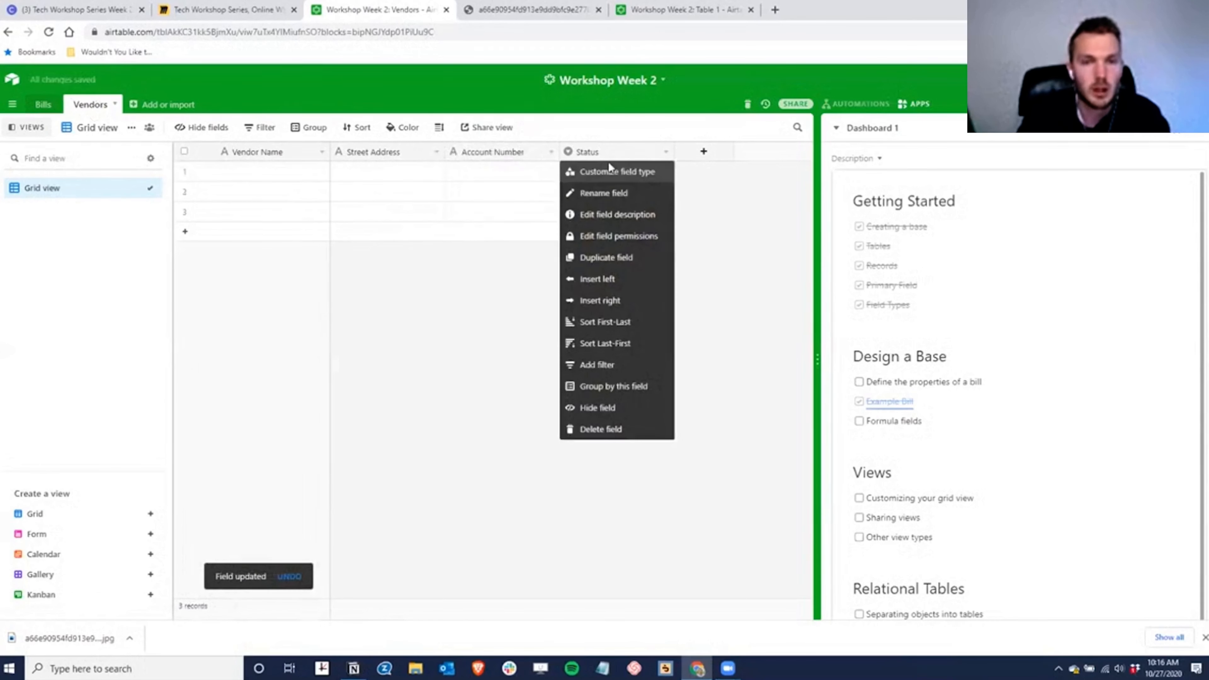
pyautogui.click(580, 429)
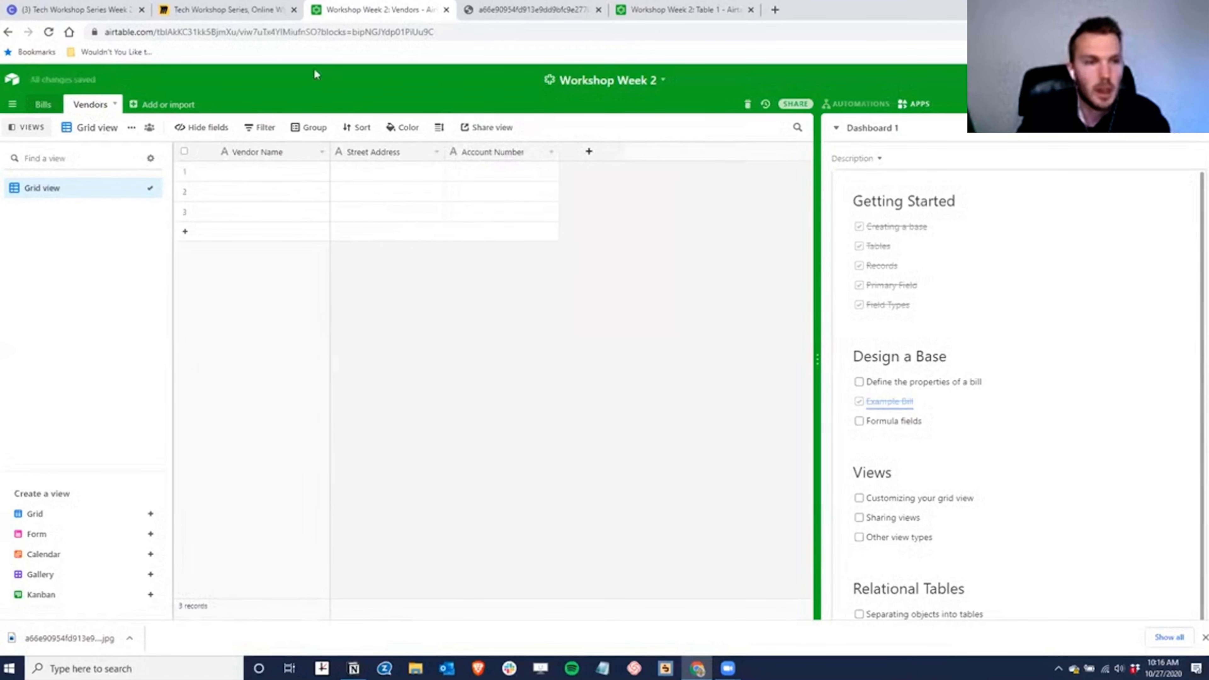
pyautogui.click(291, 170)
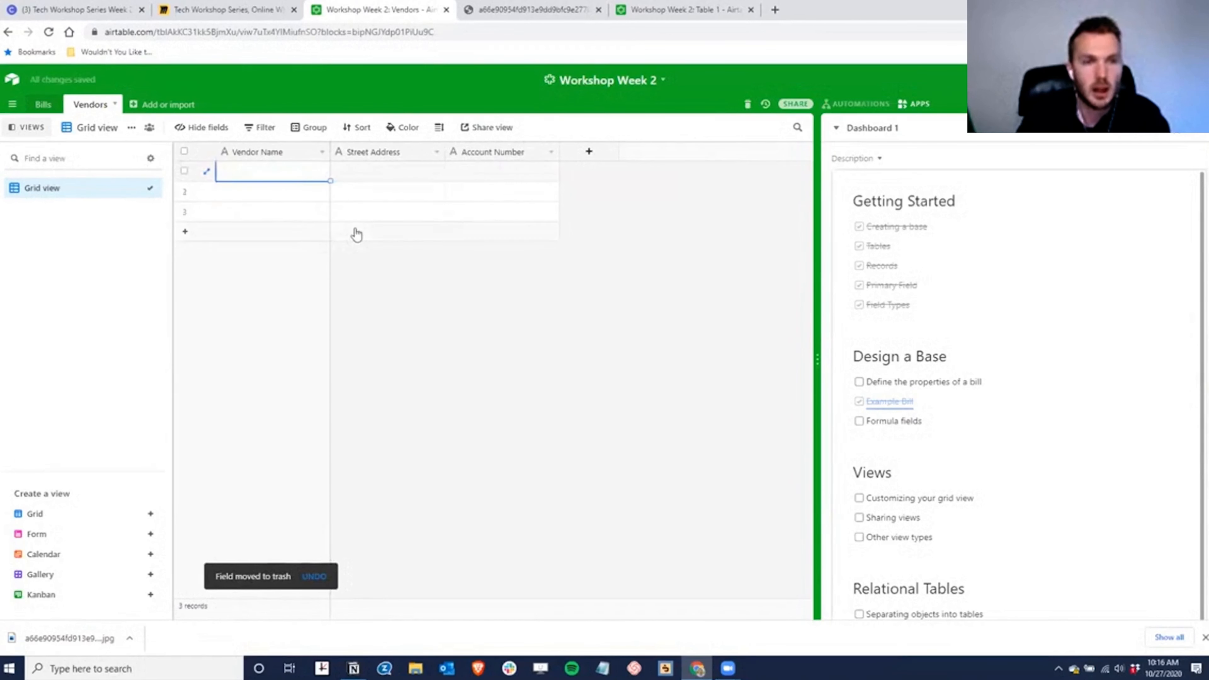
# - Fill Vendors row 1 with BGE, 123 Oak St and account number 1234, then go back to Bills
pyautogui.write('BFG')
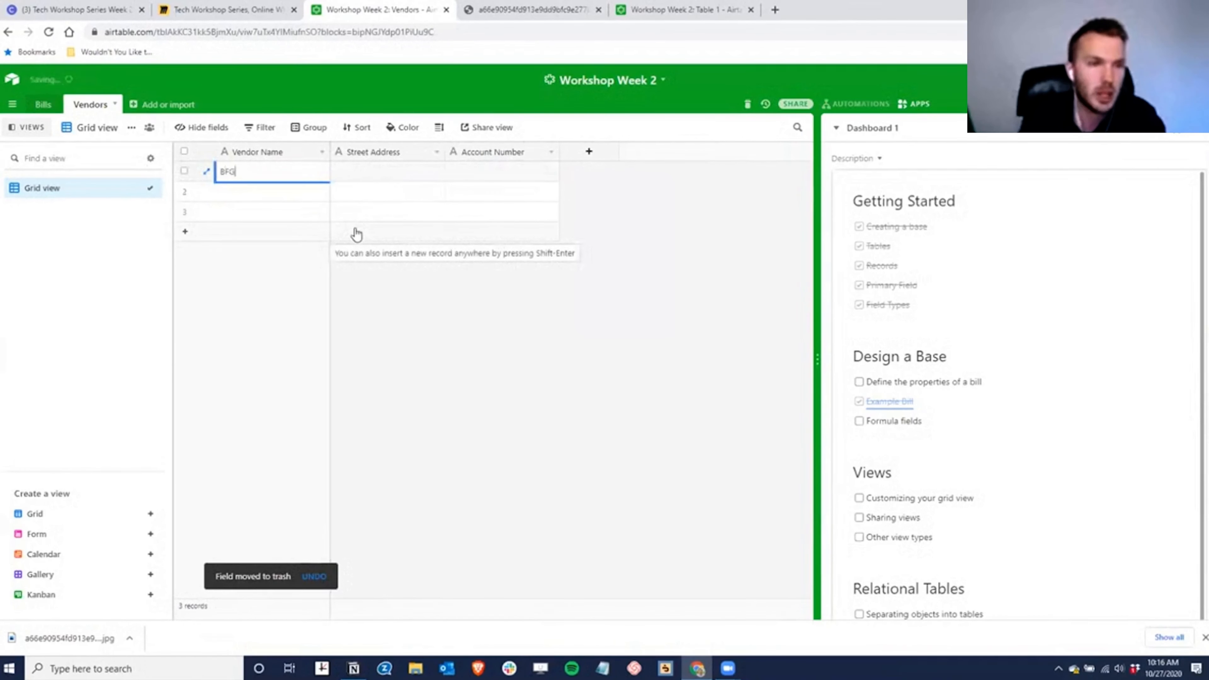
pyautogui.press('Tab')
pyautogui.write('123')
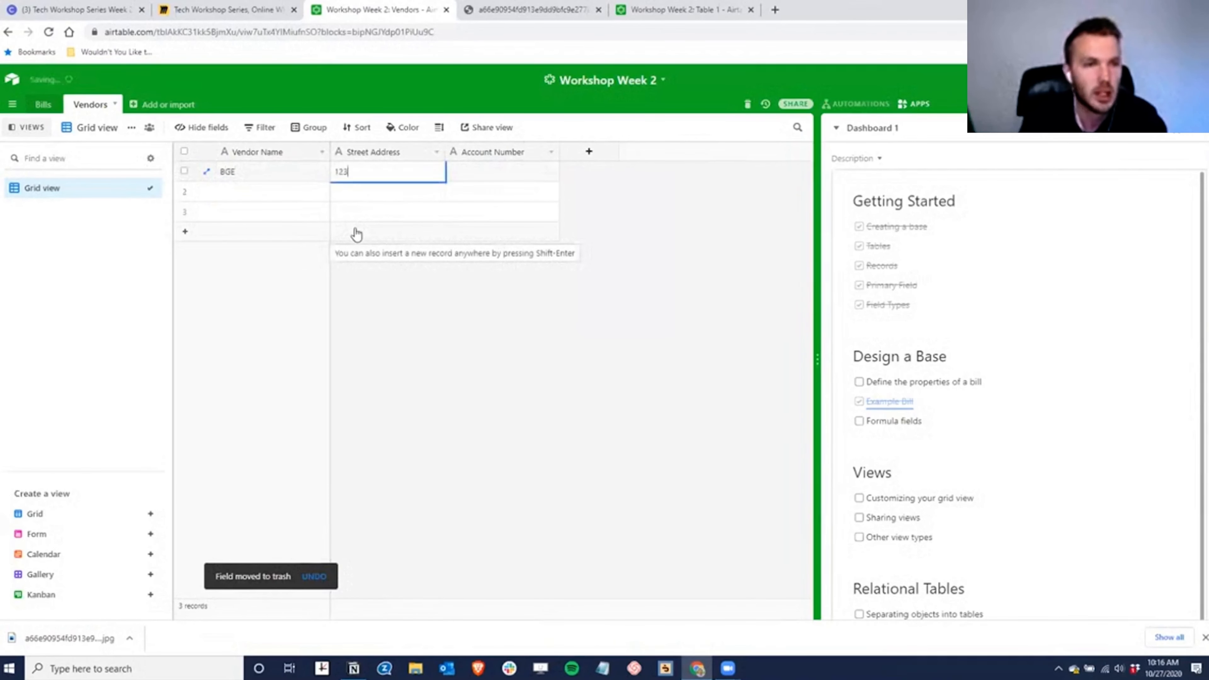
pyautogui.write(' Oak St')
pyautogui.press('Tab')
pyautogui.write('1234')
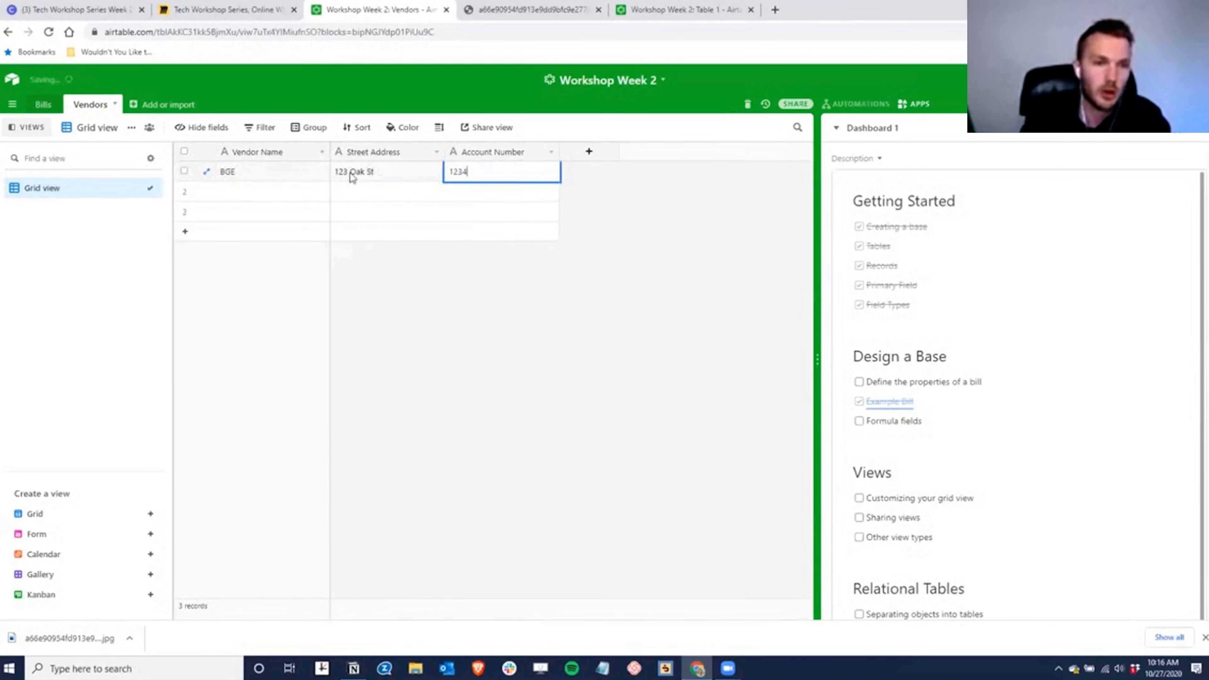
pyautogui.hotkey('shift', 'Tab')
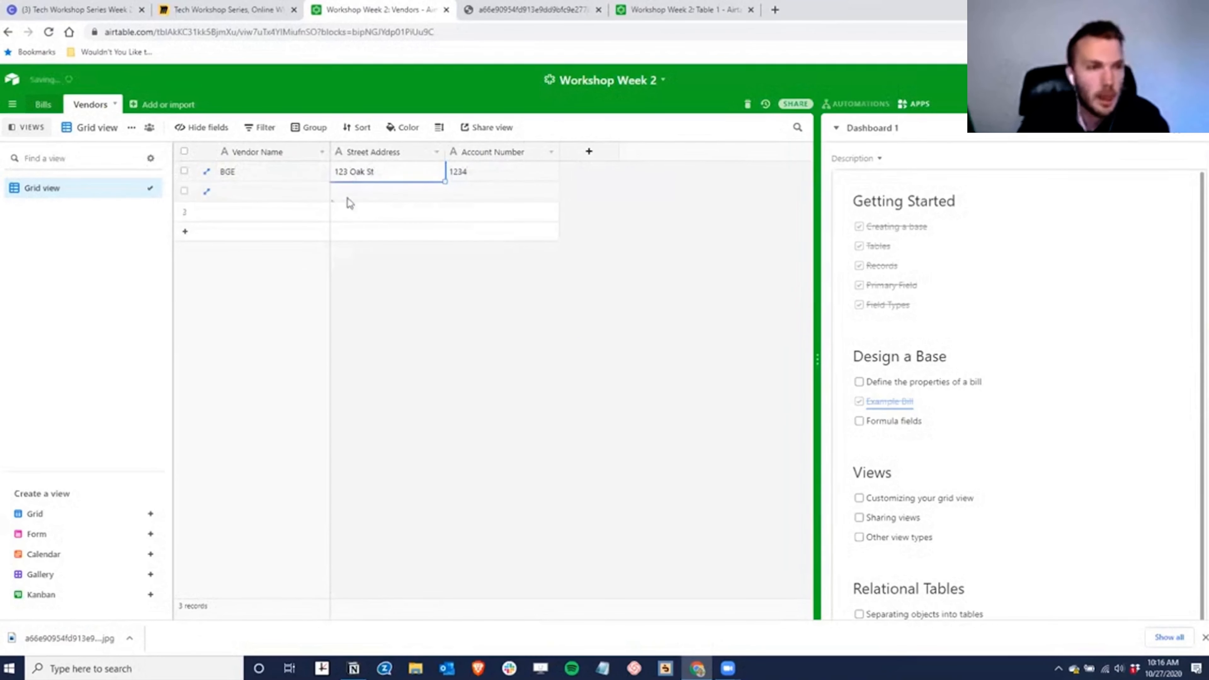
pyautogui.click(48, 108)
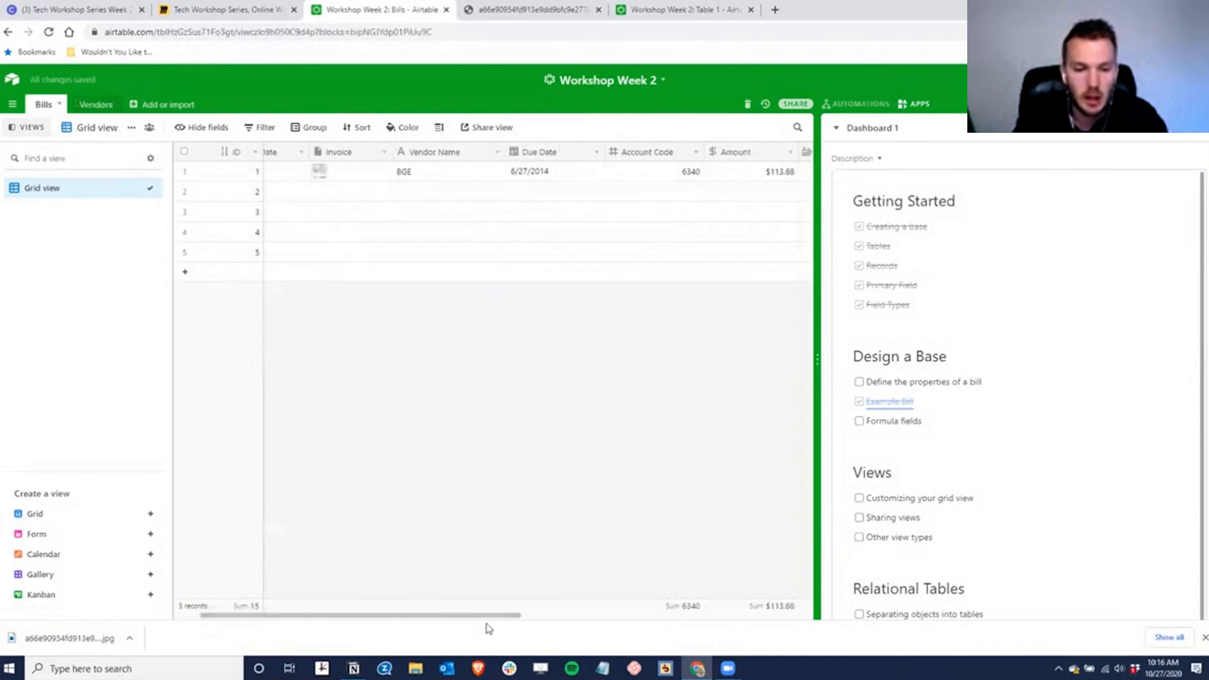
pyautogui.moveTo(498, 615); pyautogui.dragTo(465, 615)
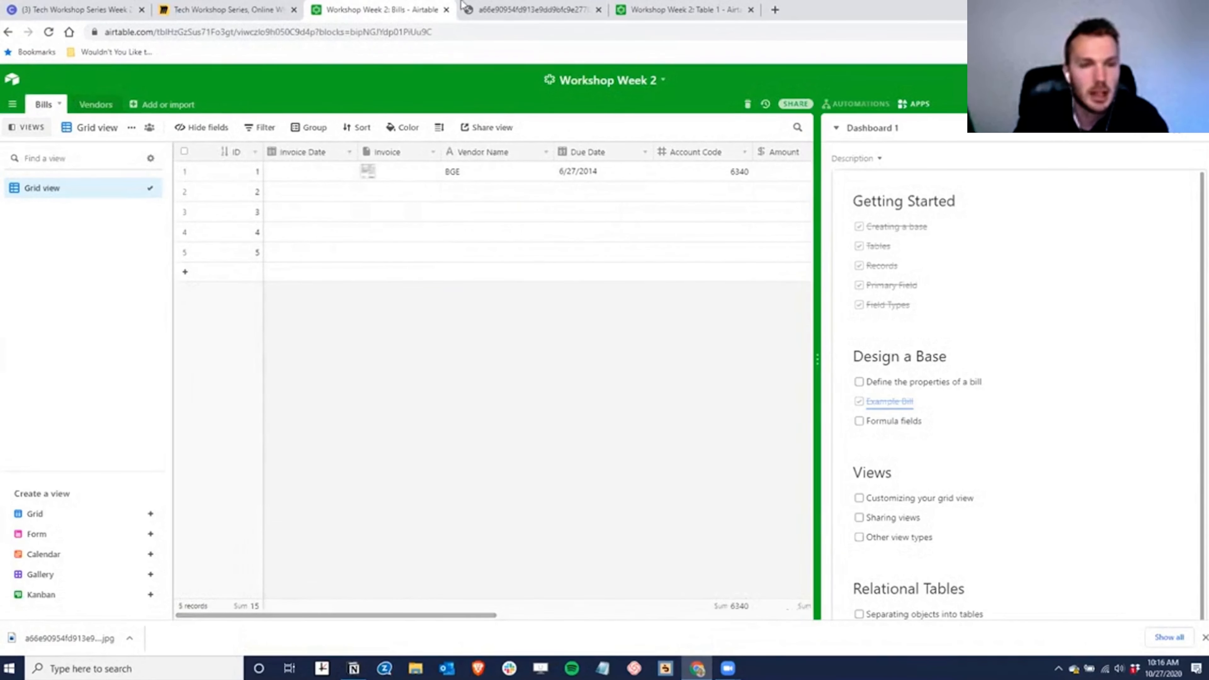
# - Add a Vendor field right of Invoice linking each bill to one Vendors record
pyautogui.rightClick(405, 150)
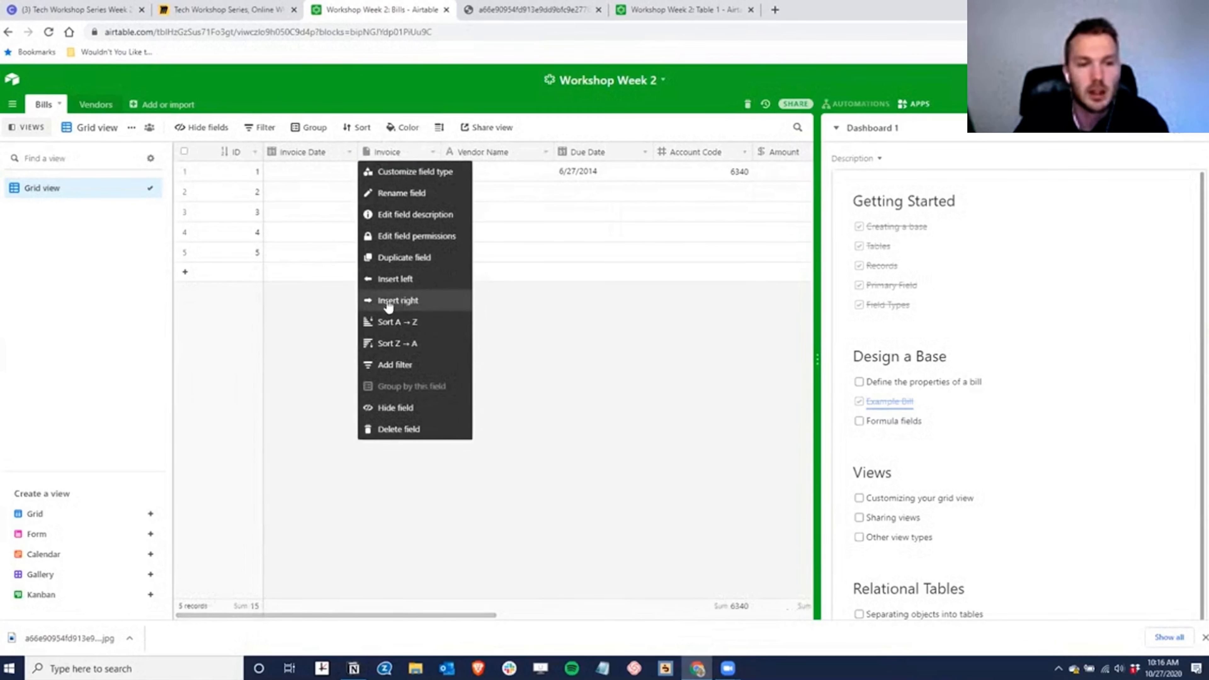
pyautogui.click(401, 301)
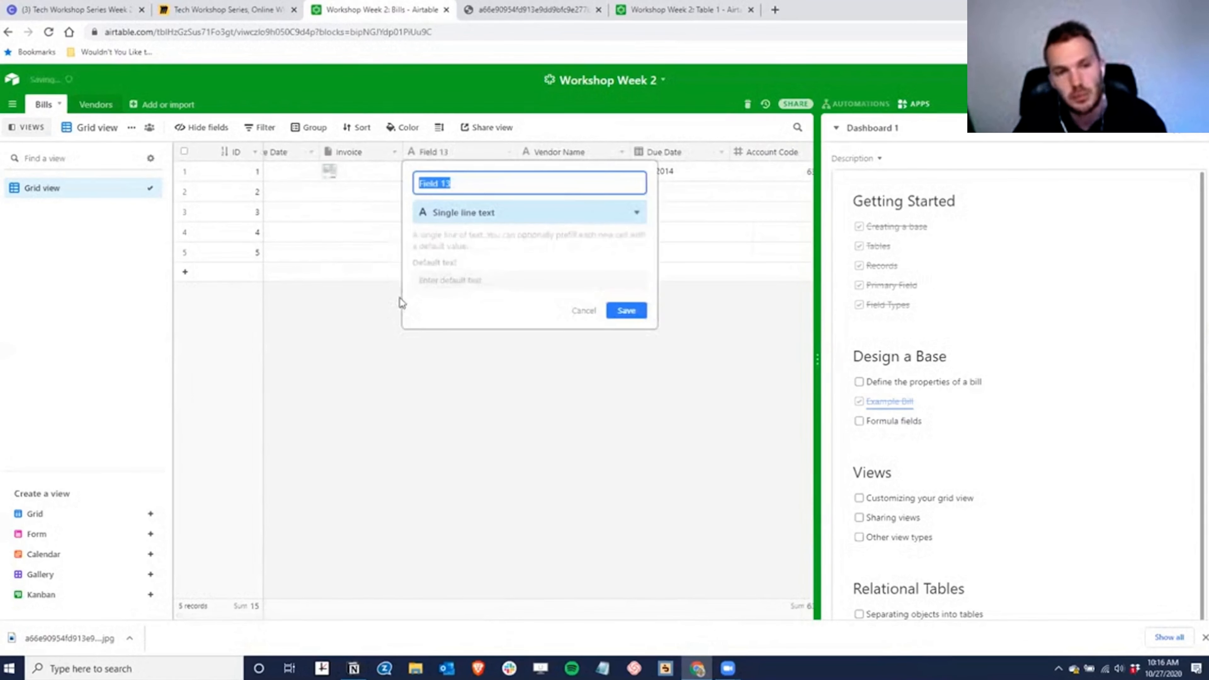
pyautogui.write('Vendor')
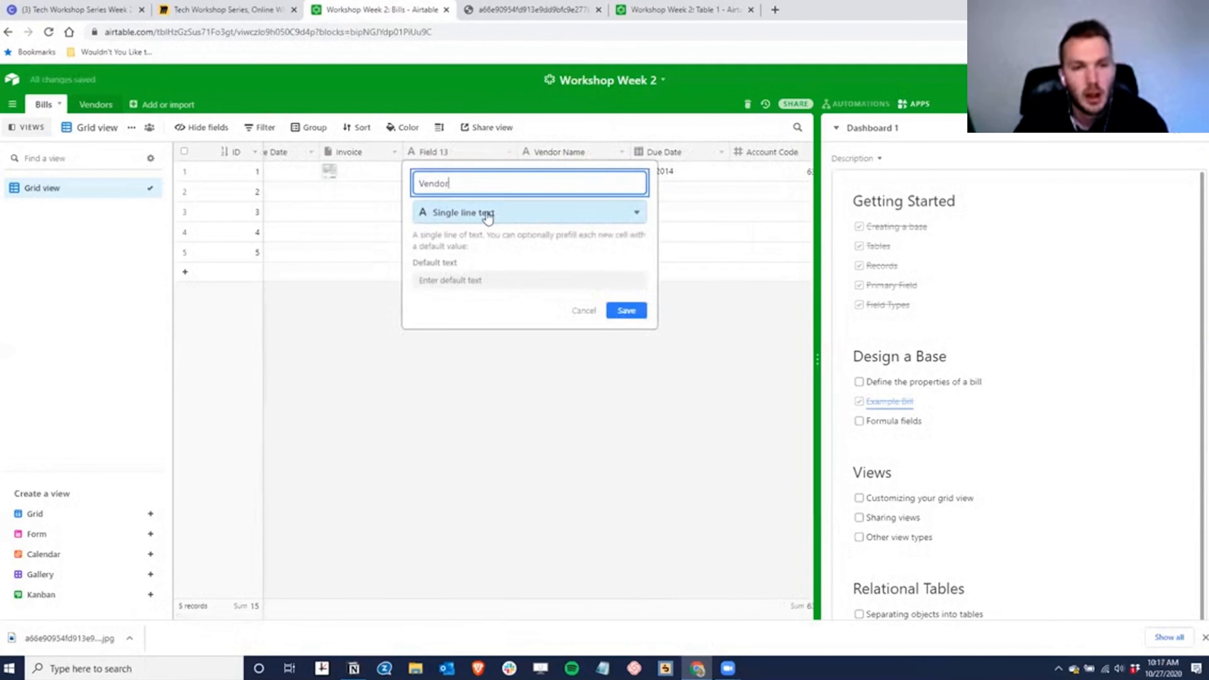
pyautogui.click(476, 215)
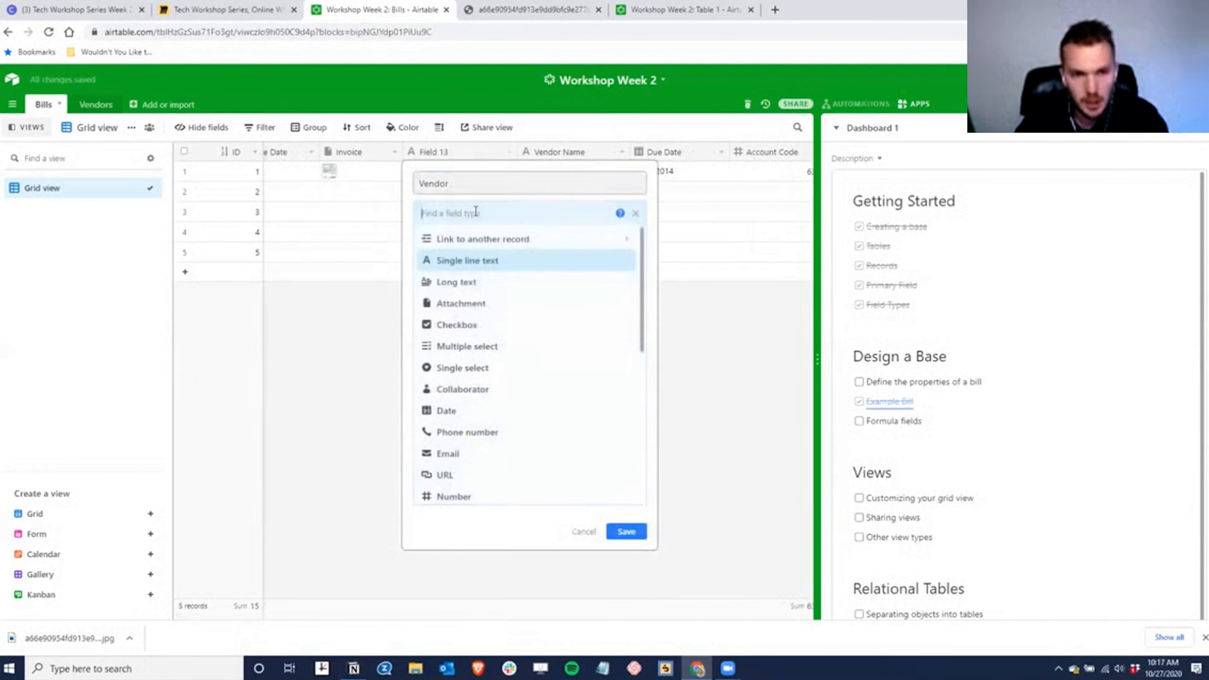
pyautogui.click(518, 242)
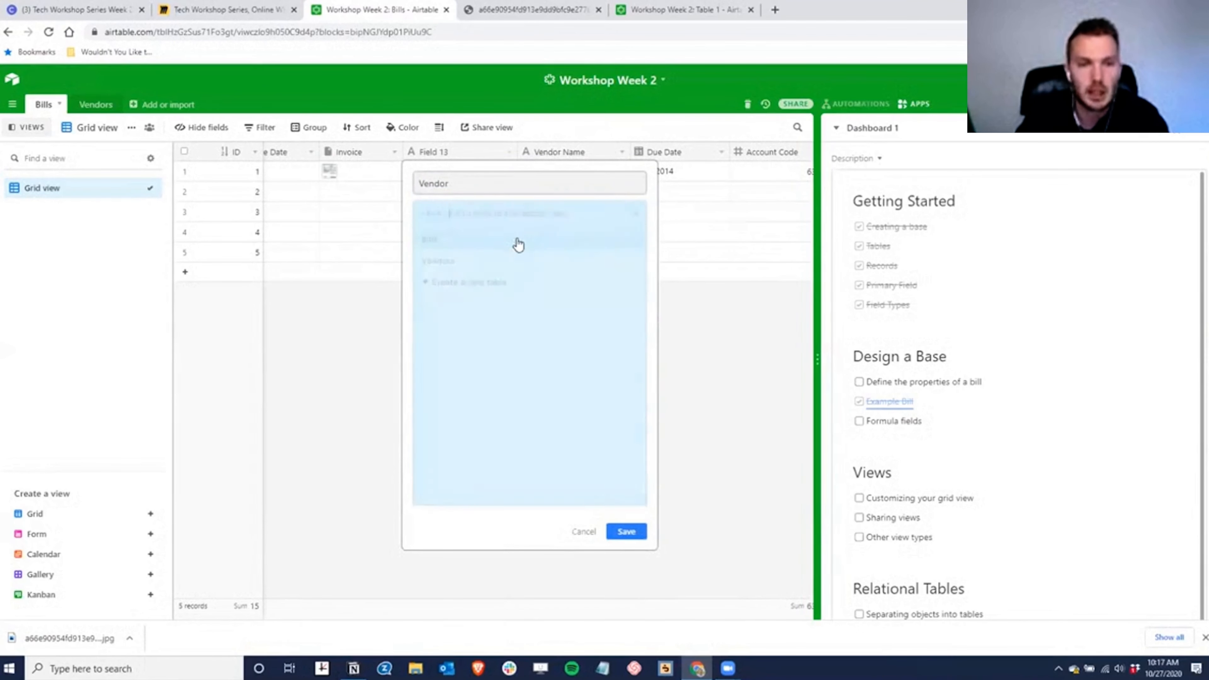
pyautogui.click(452, 261)
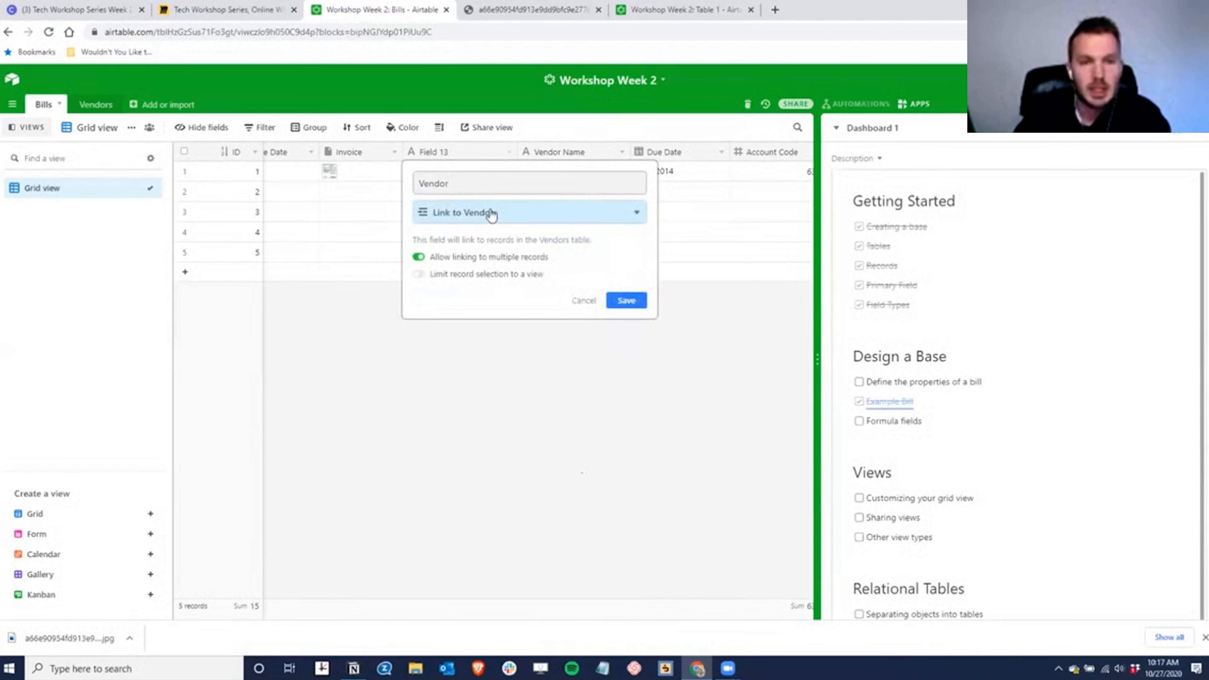
pyautogui.click(418, 260)
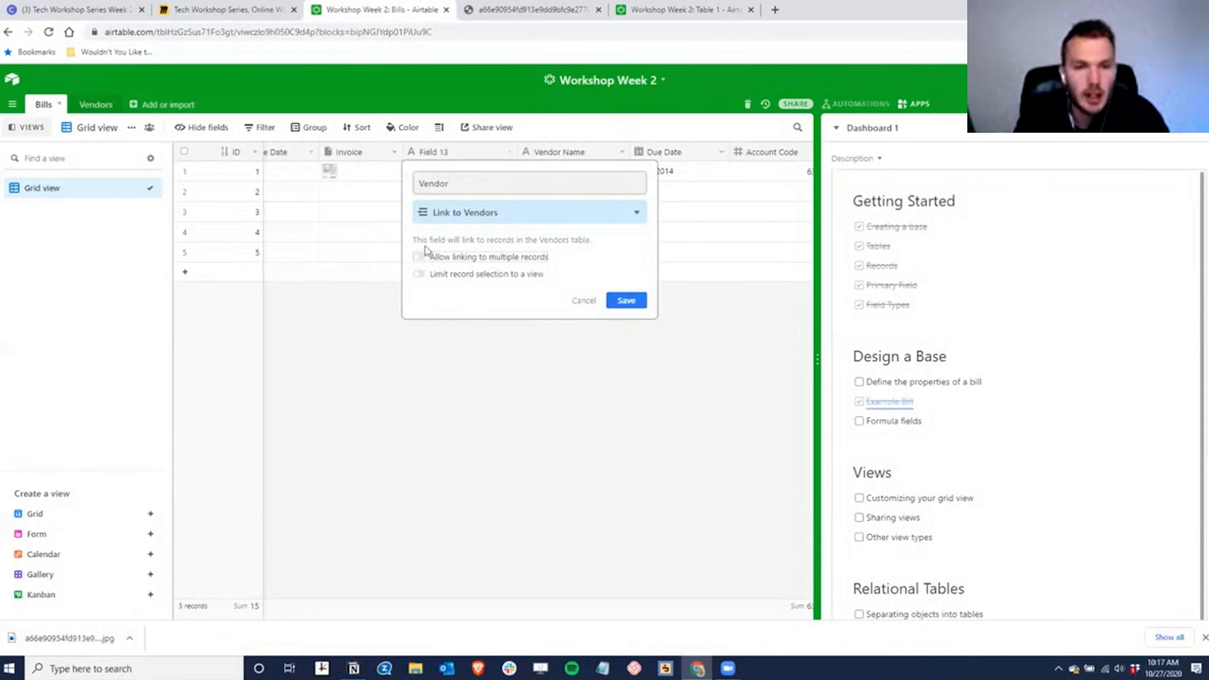
pyautogui.click(627, 300)
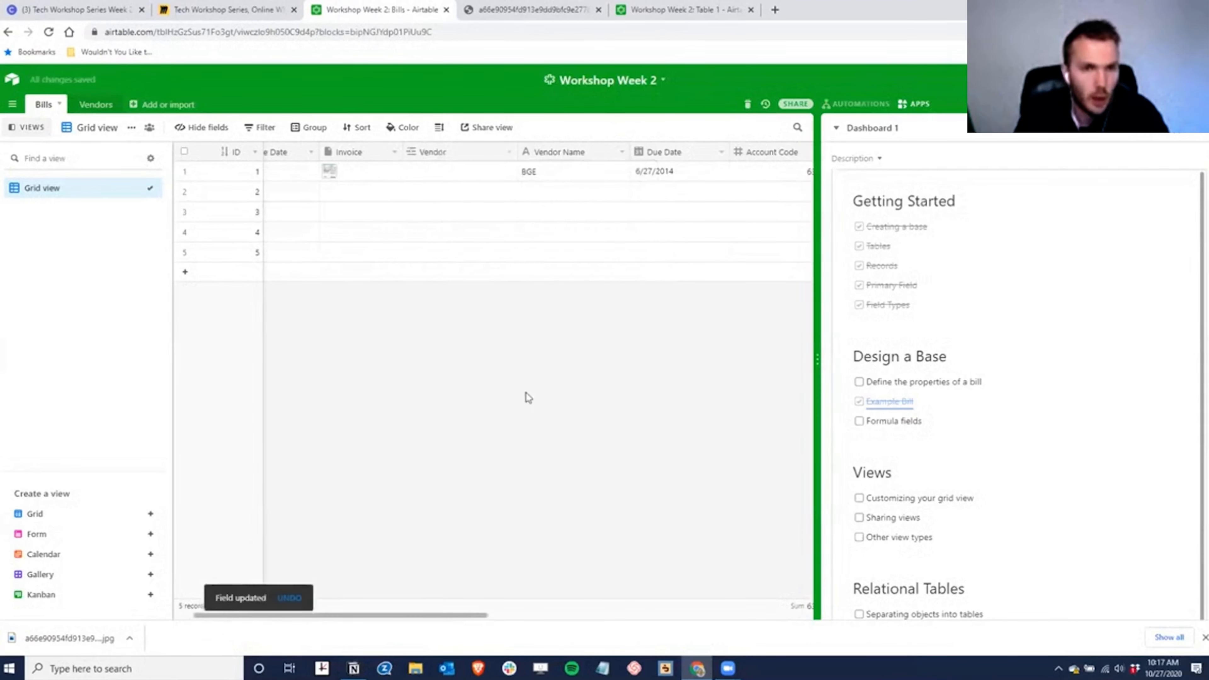
pyautogui.moveTo(394, 614); pyautogui.dragTo(362, 614)
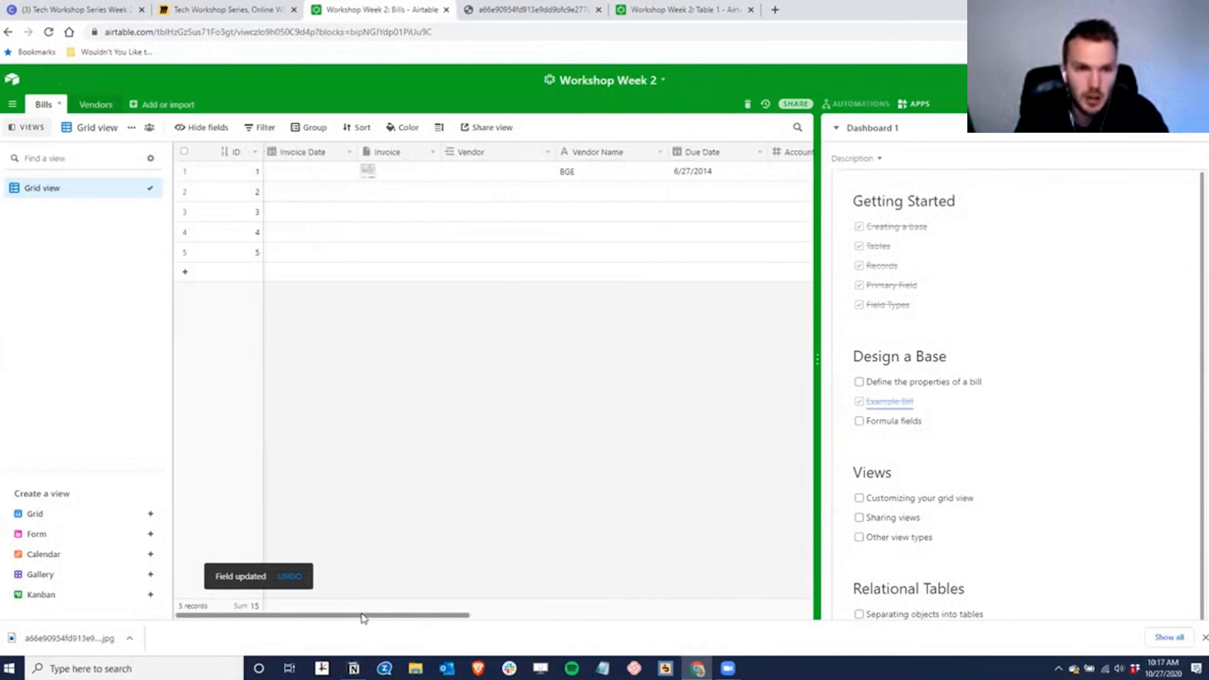
# - Link bill 1's Vendor field to the BGE vendor record
pyautogui.click(471, 174)
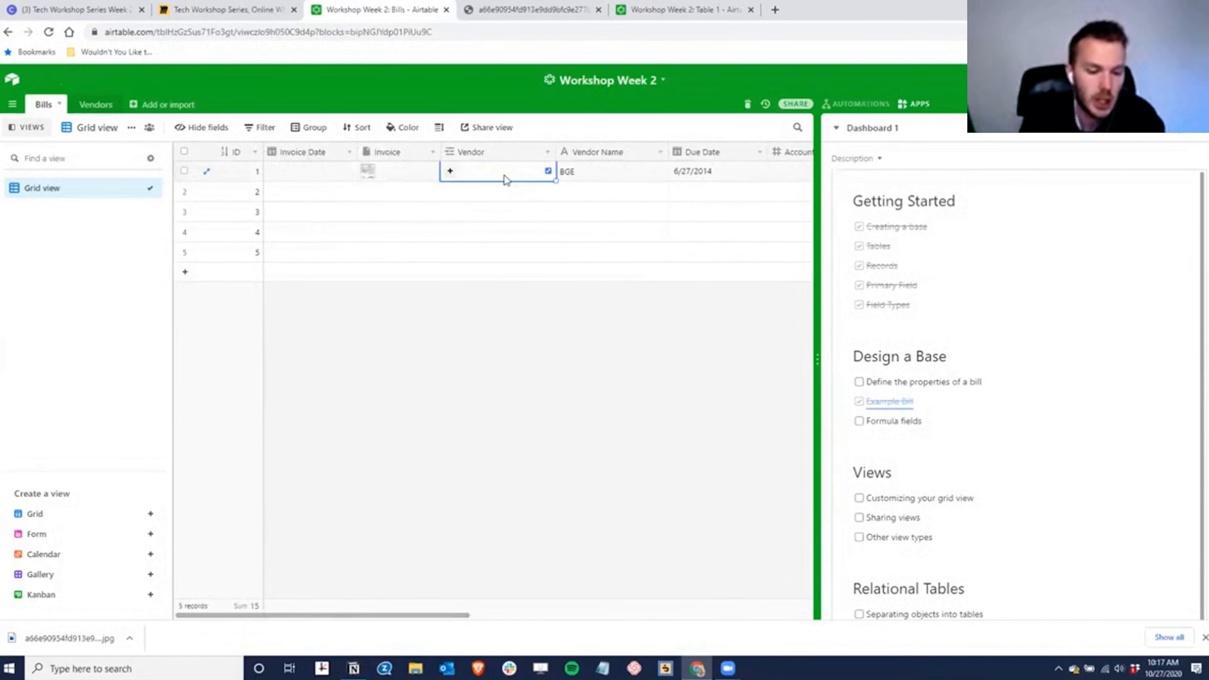
pyautogui.write('bge')
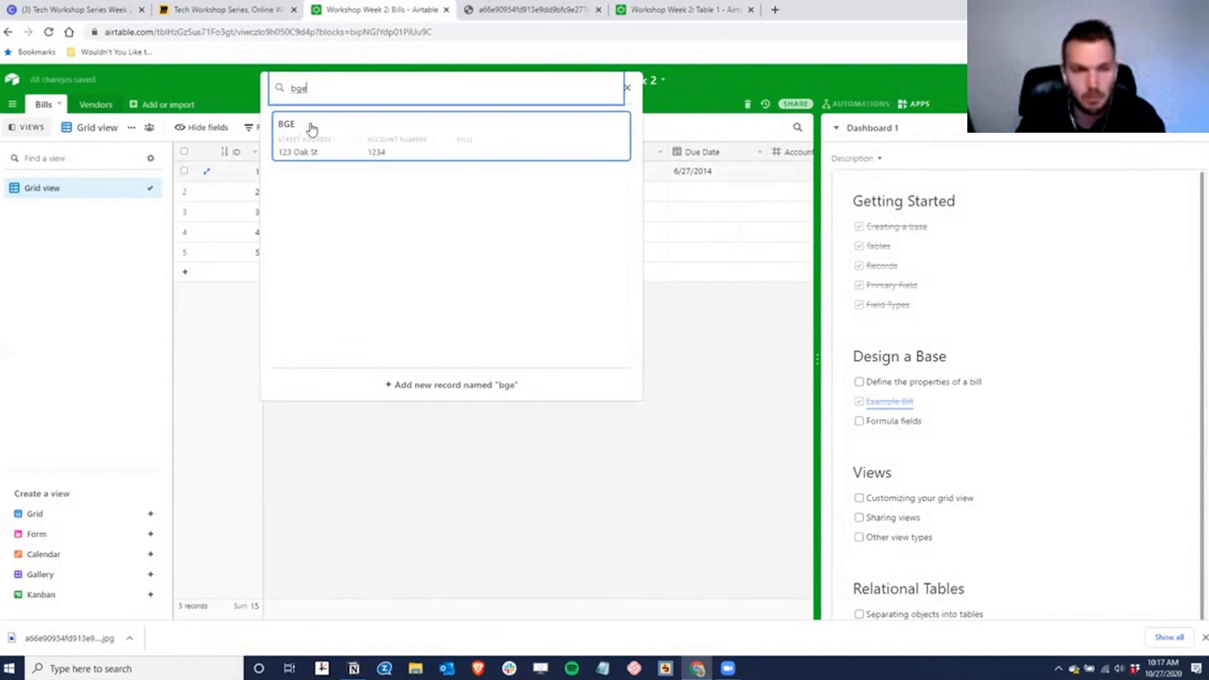
pyautogui.click(312, 129)
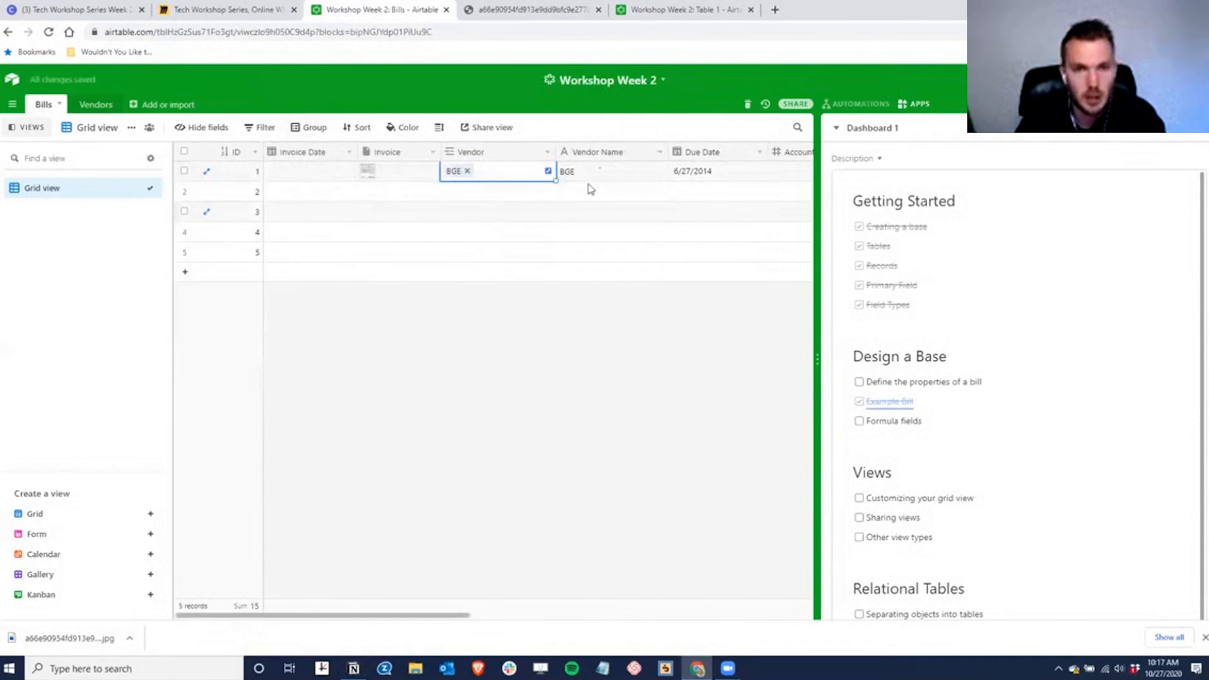
# - Delete the Vendor Name, Address, City, State and ZIP Code fields and narrow the Vendor column
pyautogui.rightClick(599, 153)
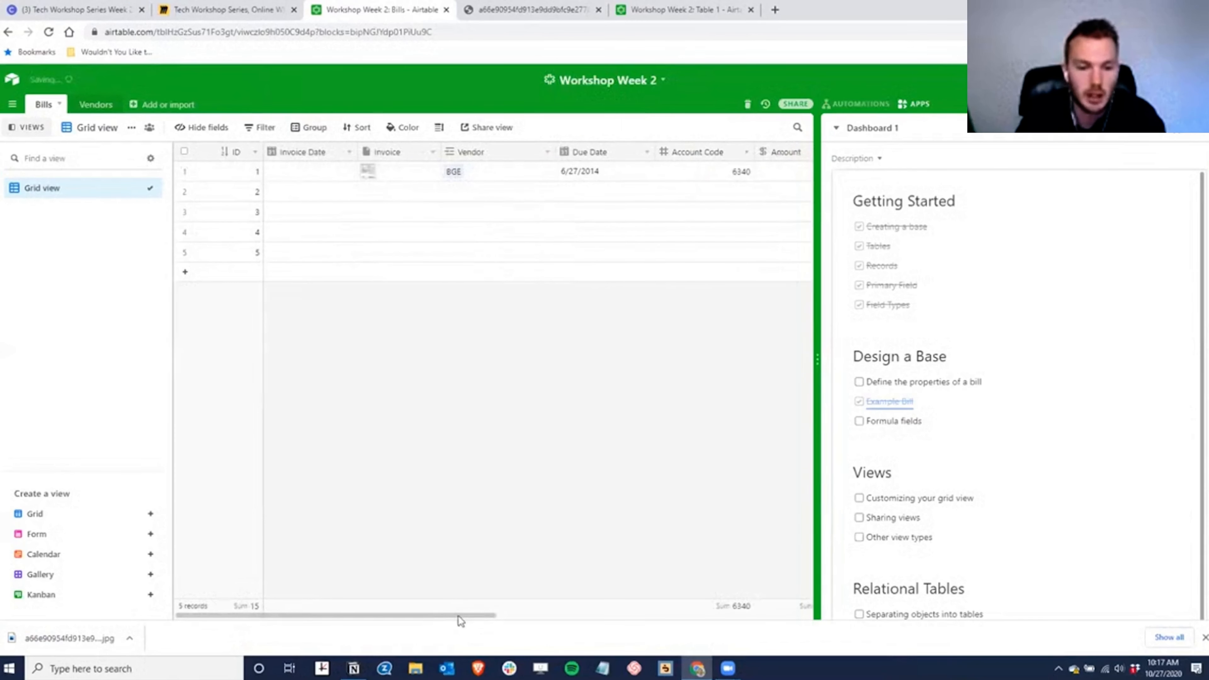
pyautogui.moveTo(488, 614); pyautogui.dragTo(698, 618)
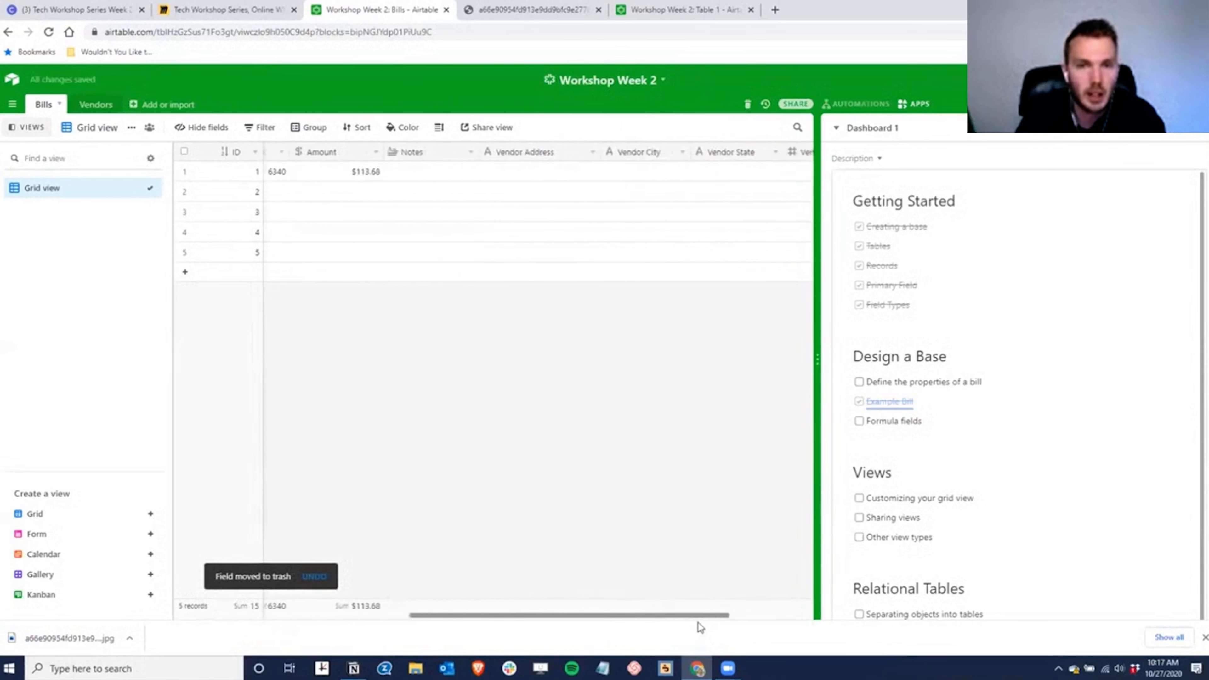
pyautogui.rightClick(514, 152)
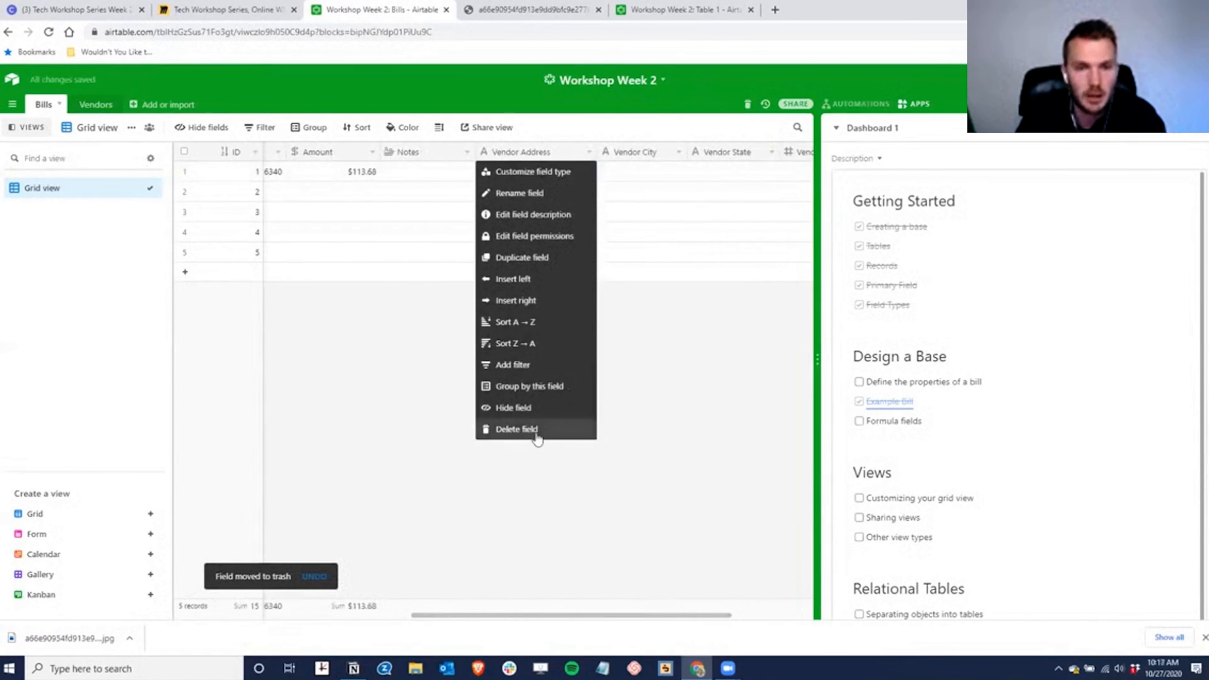
pyautogui.click(528, 429)
pyautogui.rightClick(521, 153)
pyautogui.click(515, 429)
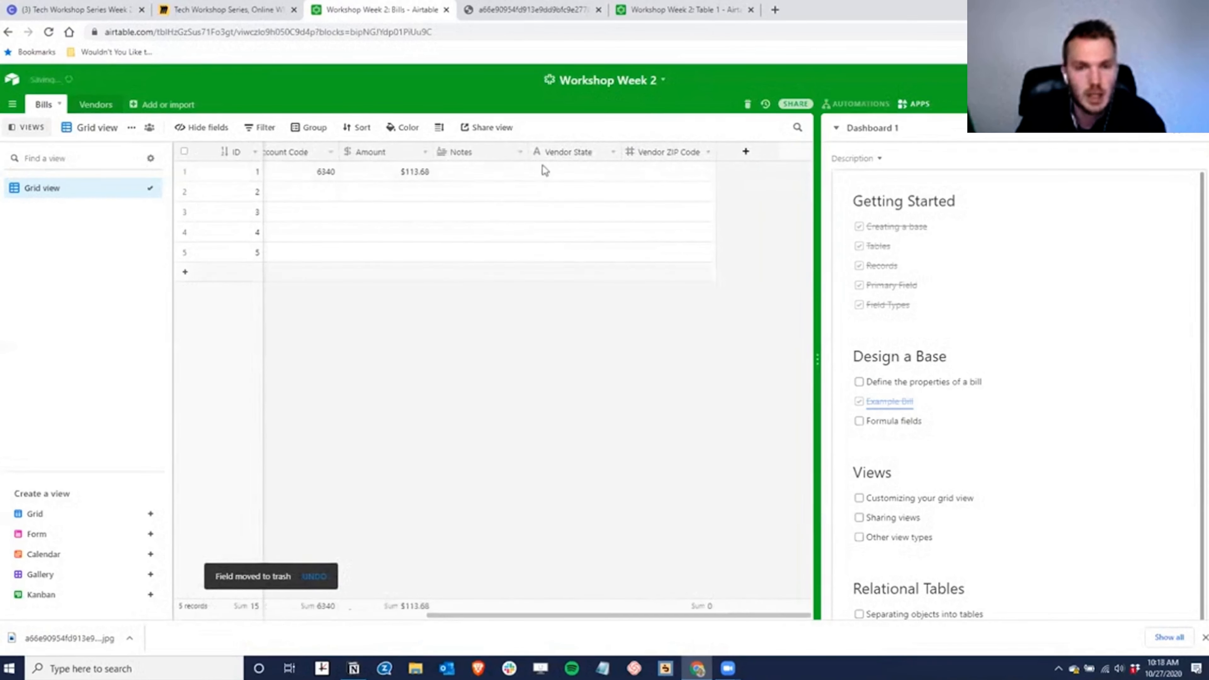
pyautogui.rightClick(572, 152)
pyautogui.click(554, 429)
pyautogui.rightClick(679, 151)
pyautogui.click(643, 429)
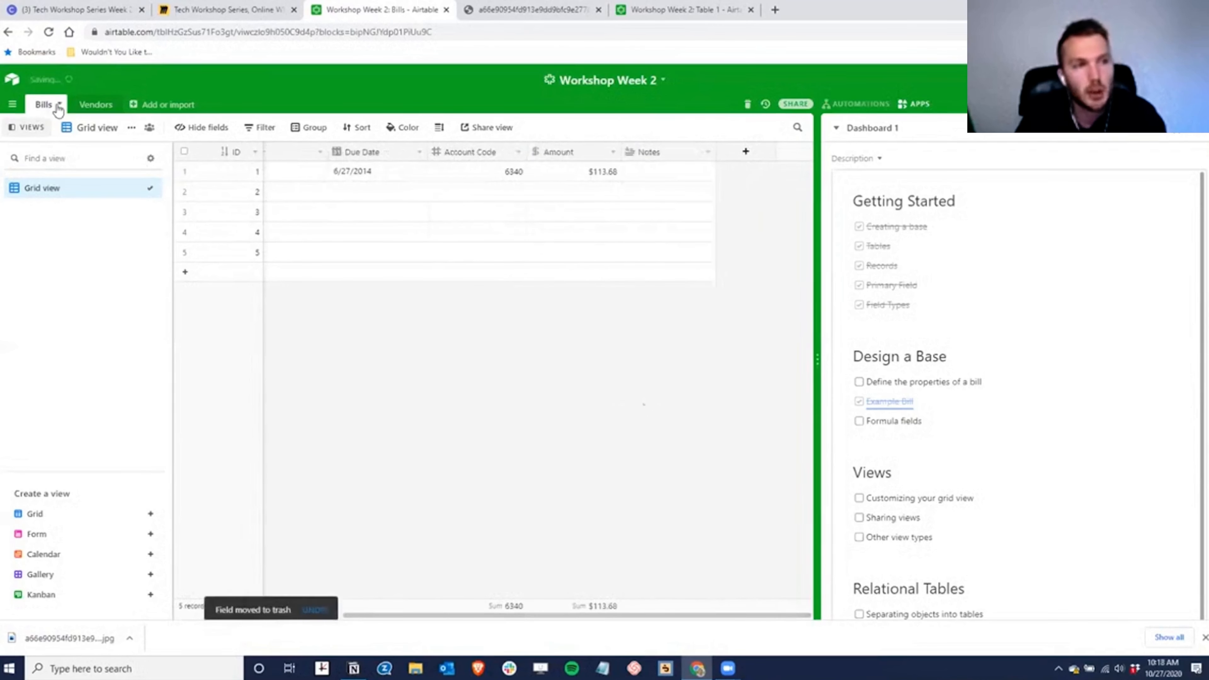
pyautogui.moveTo(514, 614); pyautogui.dragTo(257, 614)
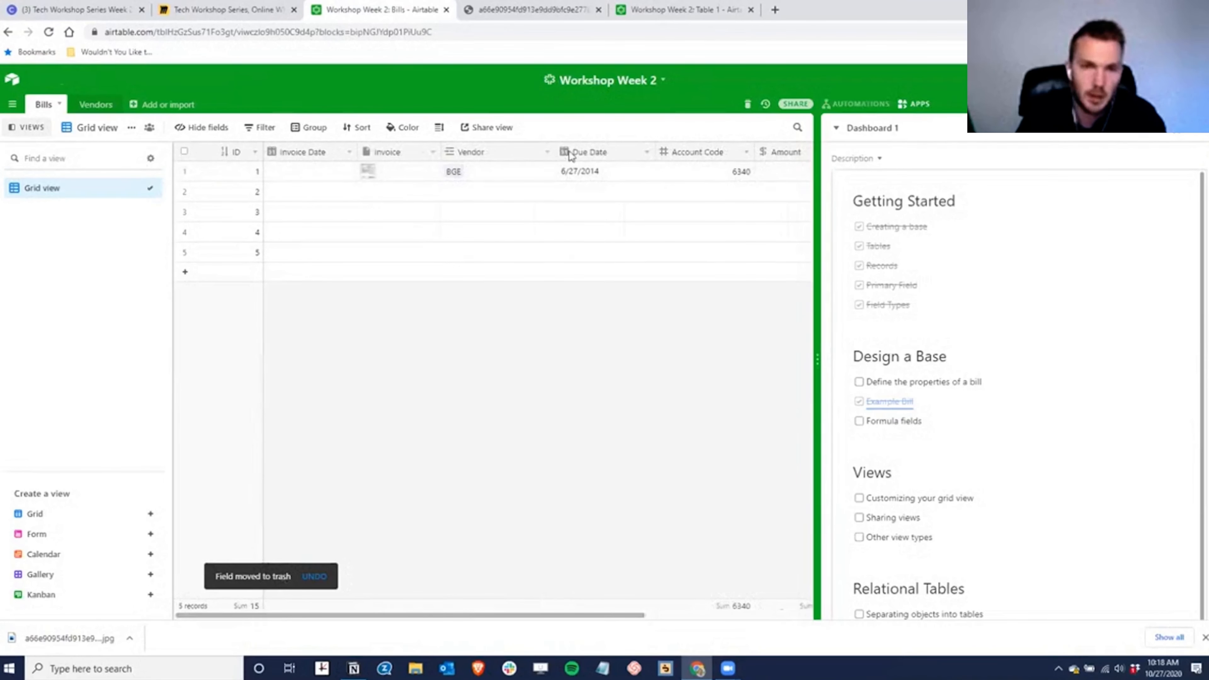
pyautogui.moveTo(554, 151); pyautogui.dragTo(511, 152)
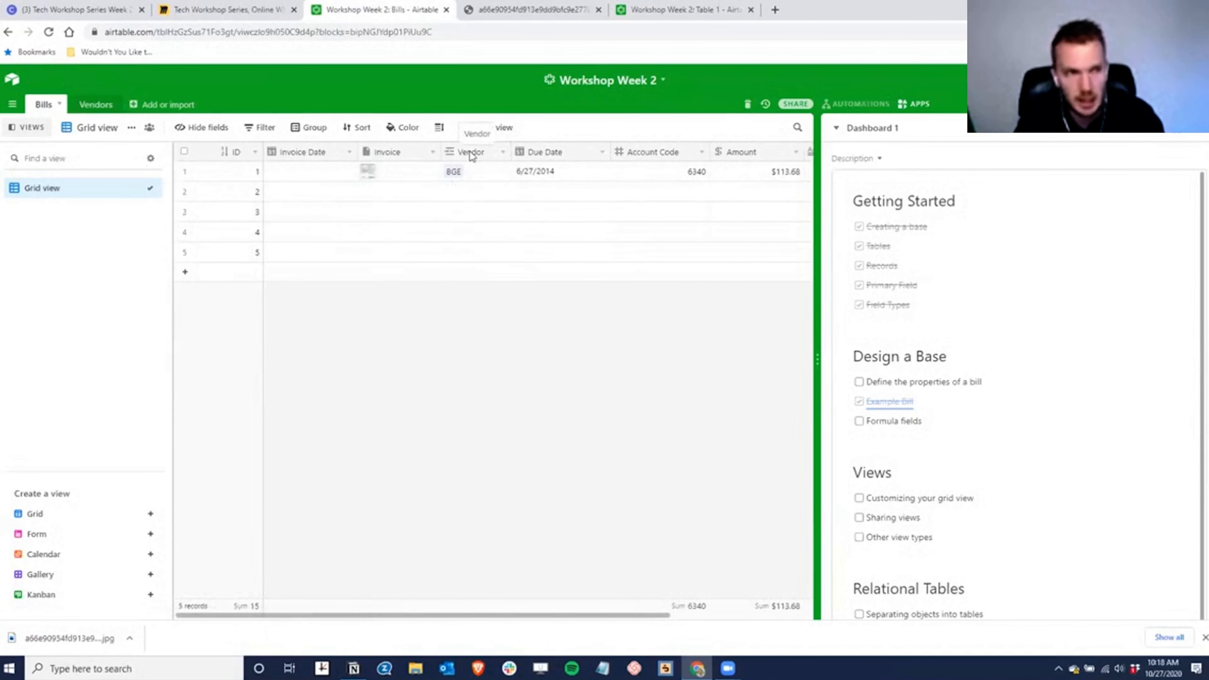
# - In Vendors, add a Payment Terms single-select field with choices Net 10, Net 20, Net 30 and Net 60
pyautogui.click(90, 105)
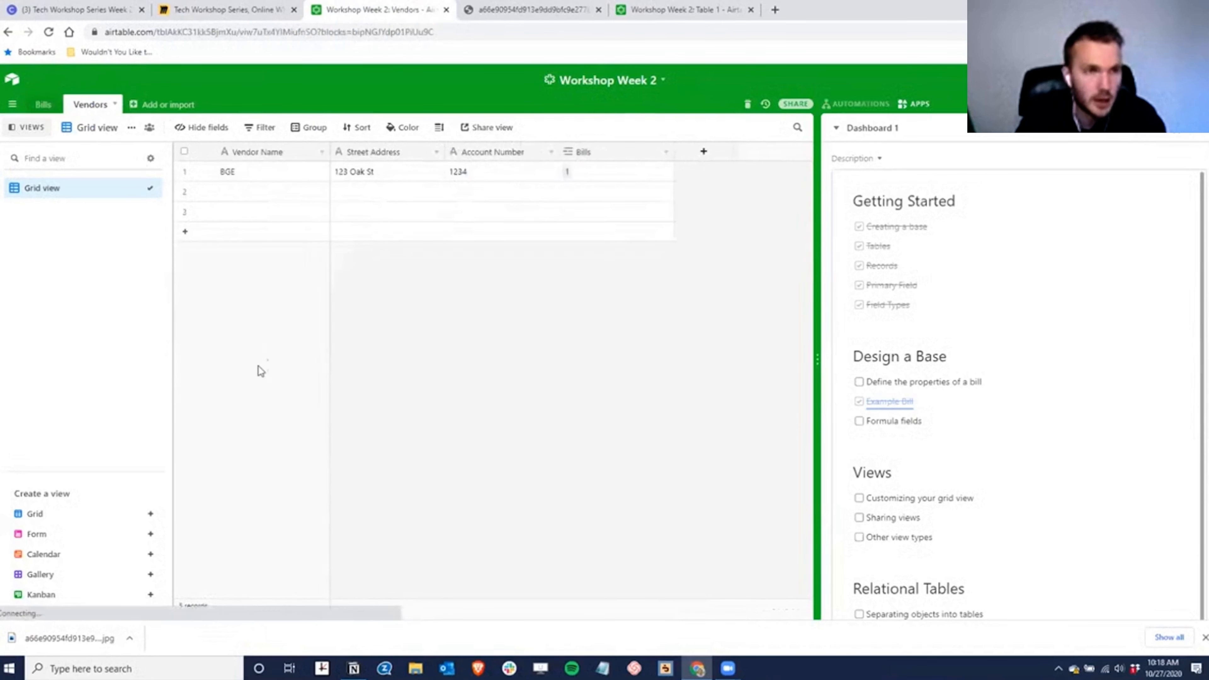
pyautogui.moveTo(672, 151); pyautogui.dragTo(639, 152)
pyautogui.click(668, 153)
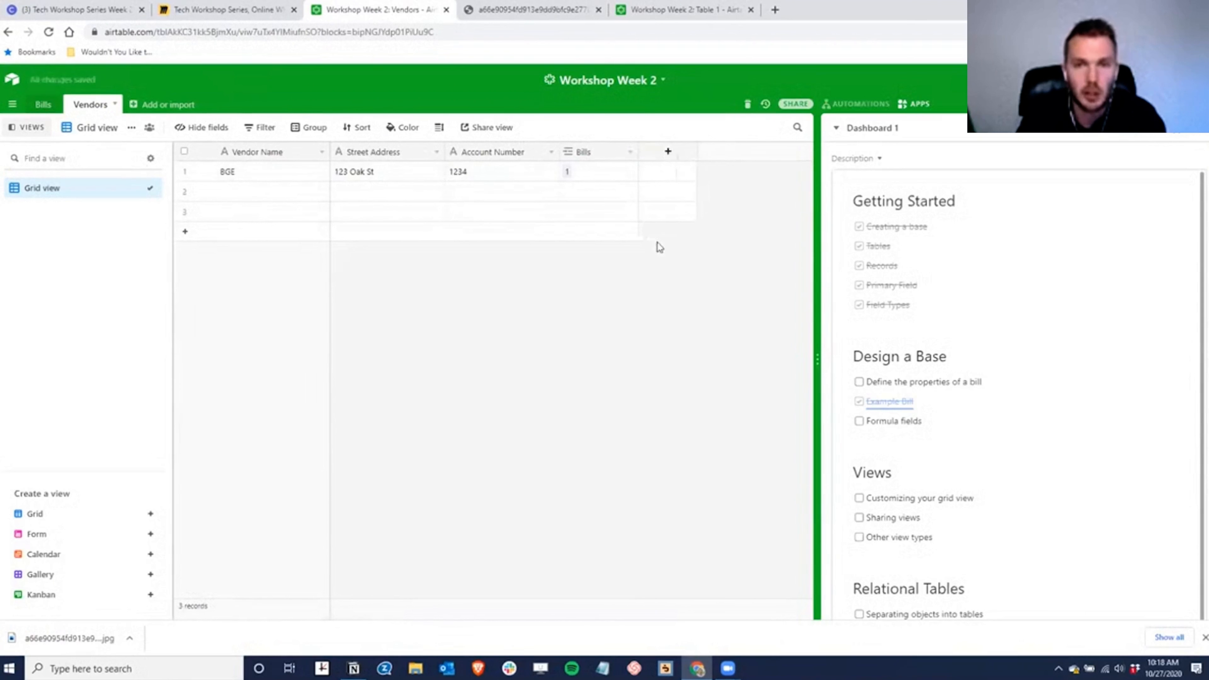
pyautogui.write('P')
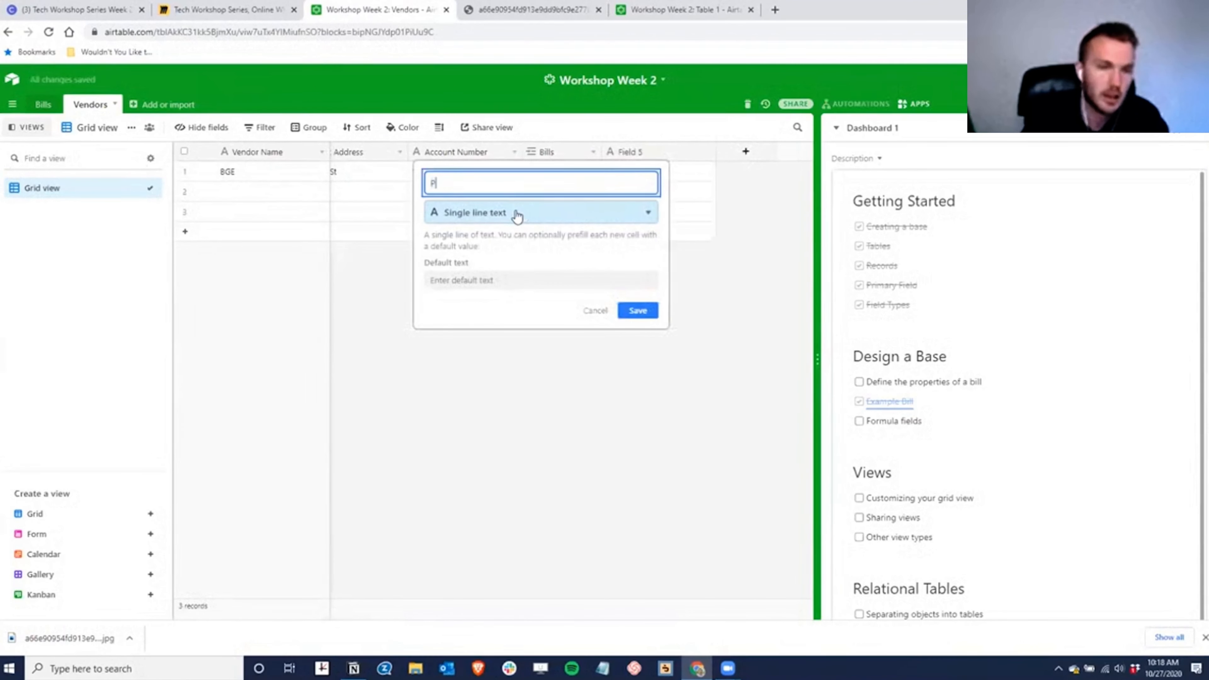
pyautogui.write('ayment Terms')
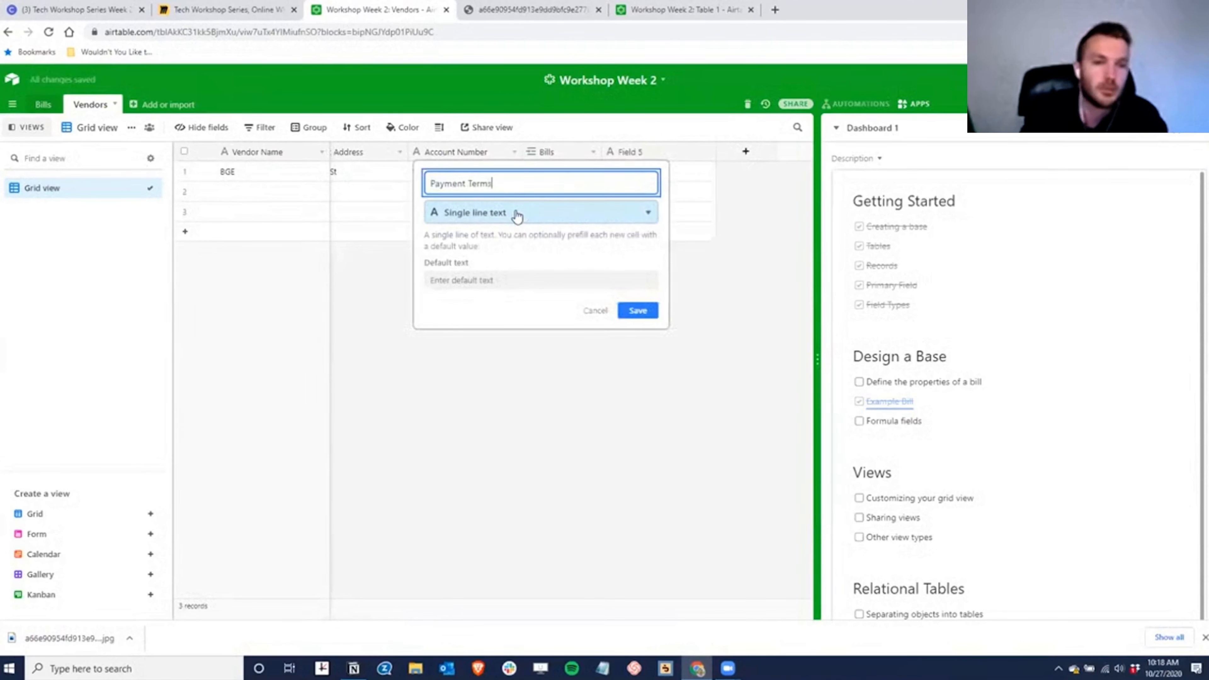
pyautogui.click(518, 214)
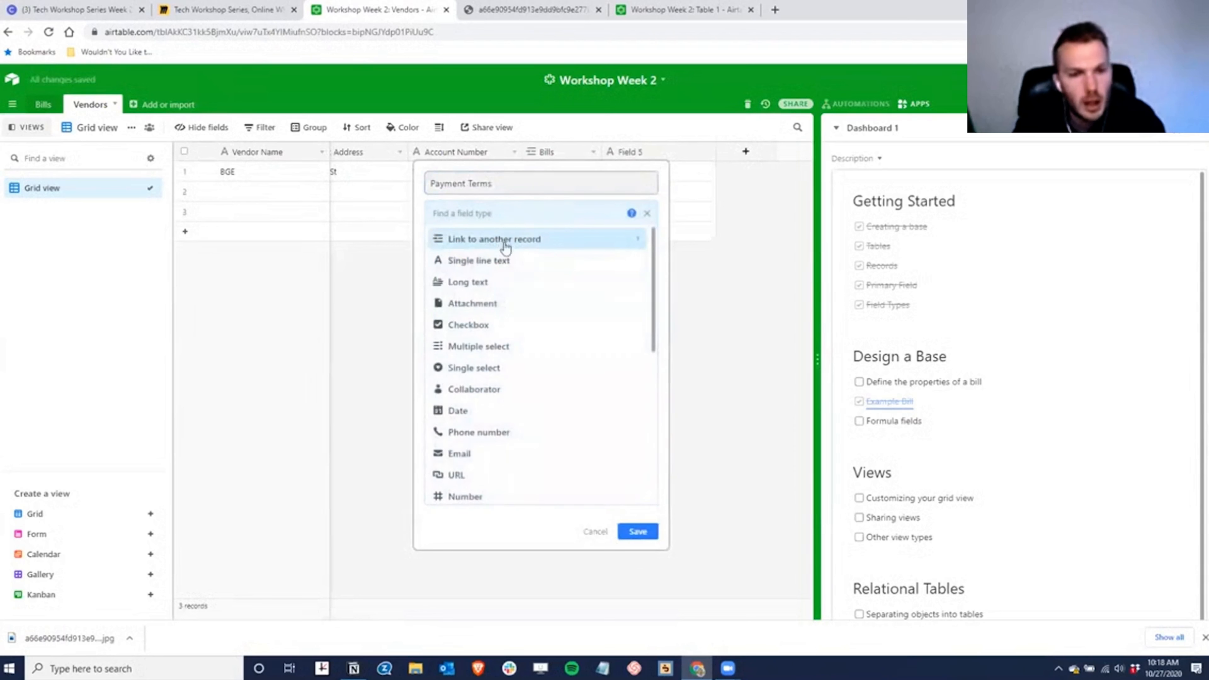
pyautogui.click(473, 368)
pyautogui.click(469, 317)
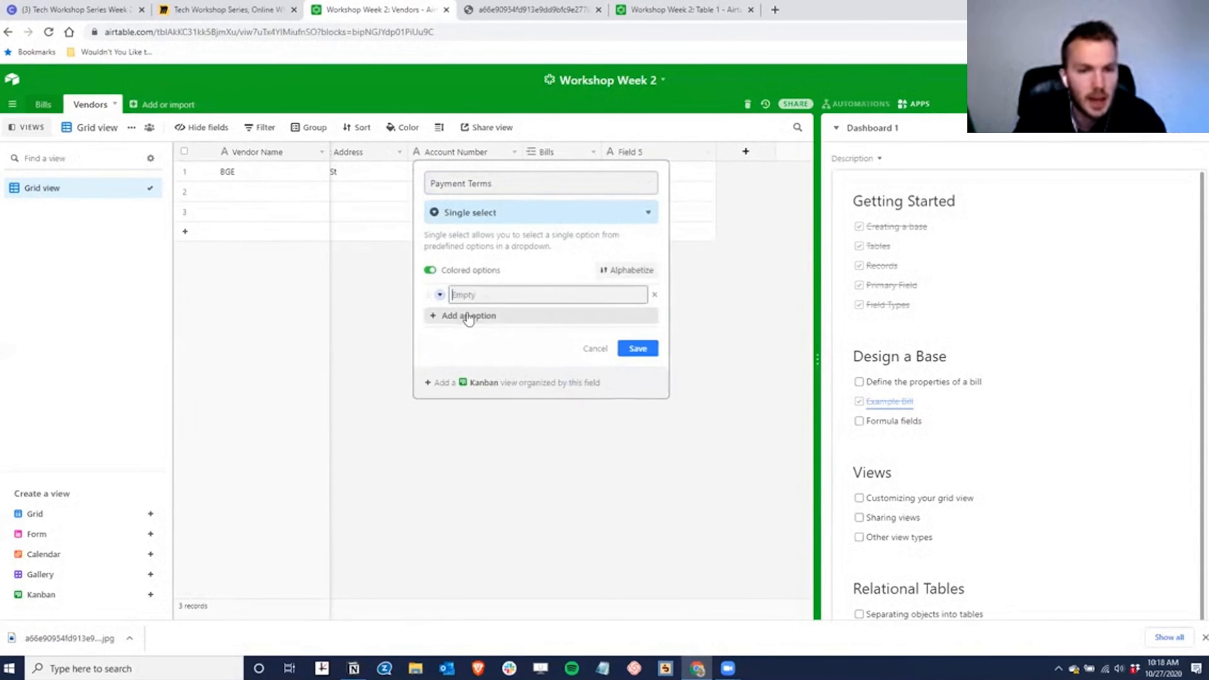
pyautogui.write('Net 10')
pyautogui.click(548, 317)
pyautogui.write('N')
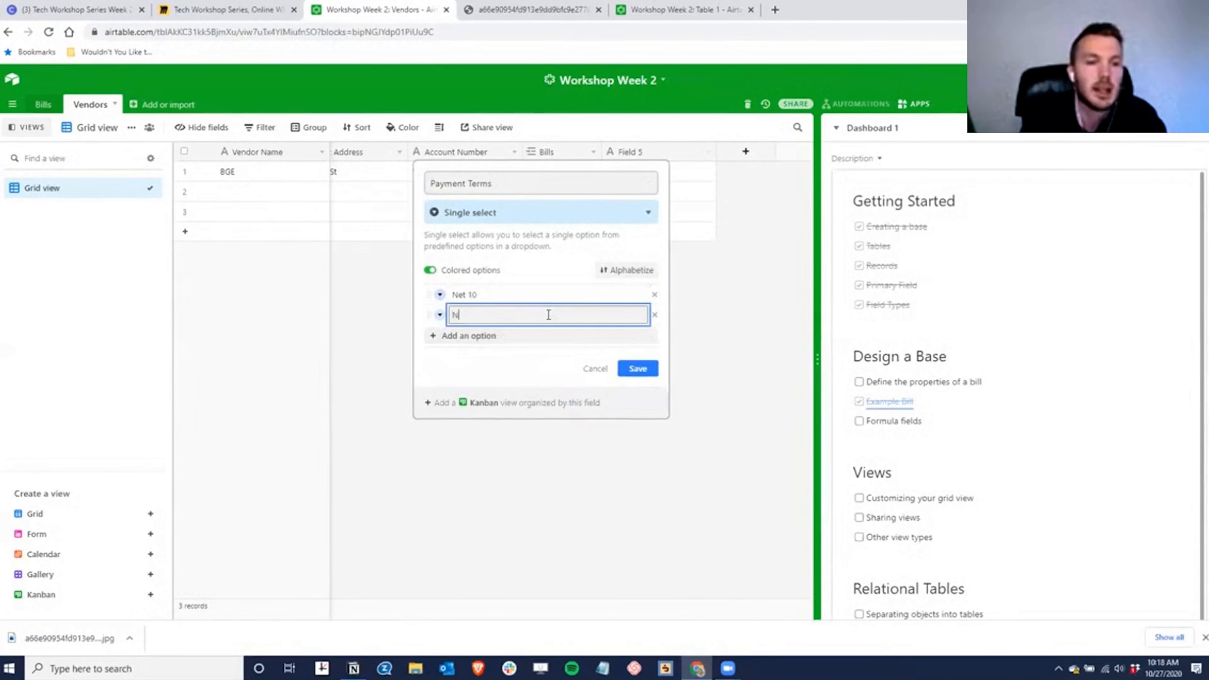
pyautogui.write('et 20')
pyautogui.press('Return')
pyautogui.write('Net 3')
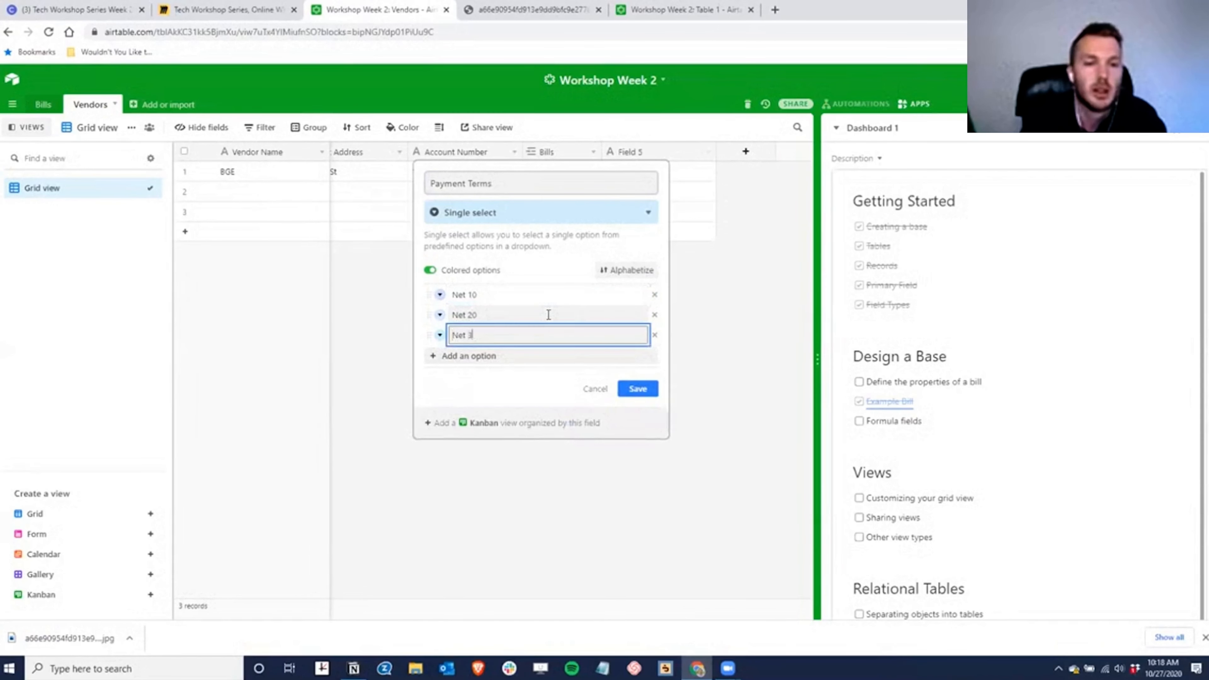
pyautogui.write('0')
pyautogui.press('Return')
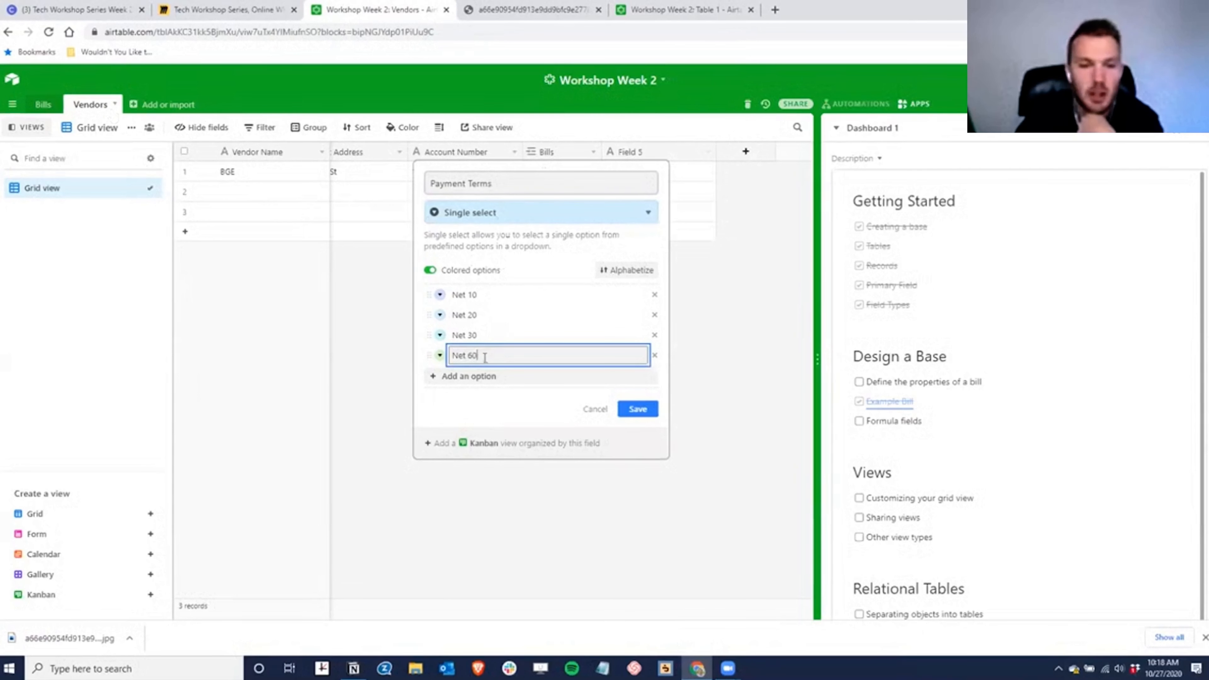
pyautogui.click(637, 408)
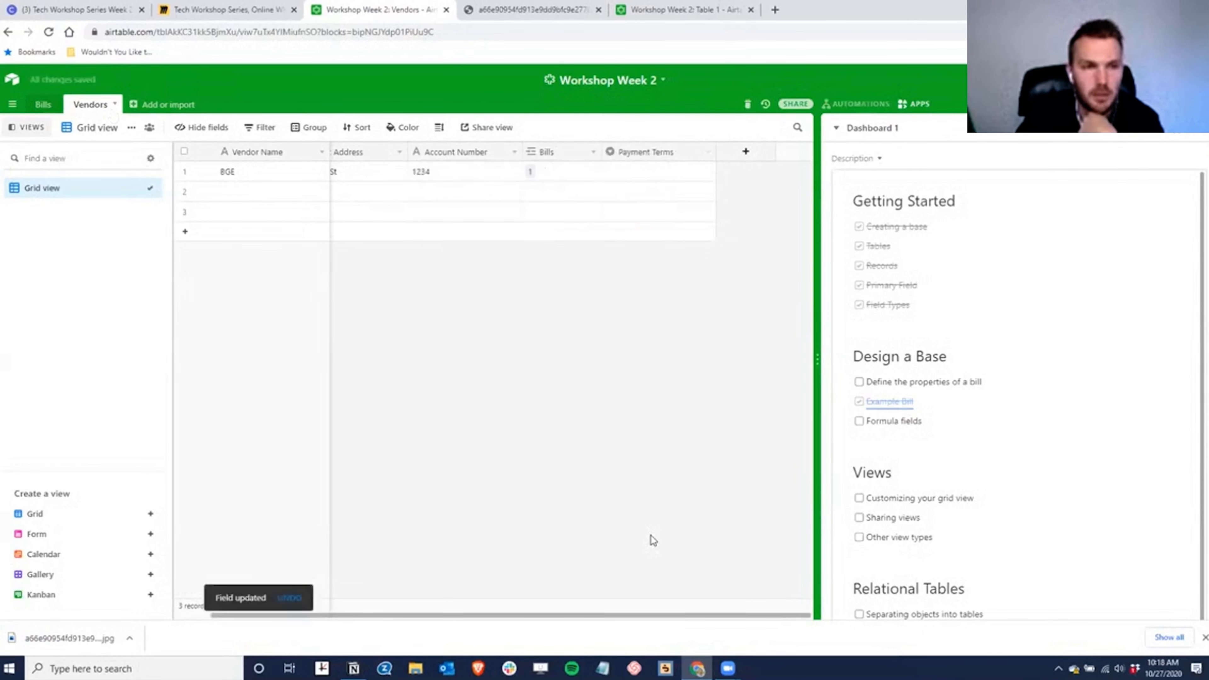
# - Set BGE's payment terms to Net 30 and return to the Bills table
pyautogui.click(675, 176)
pyautogui.click(708, 175)
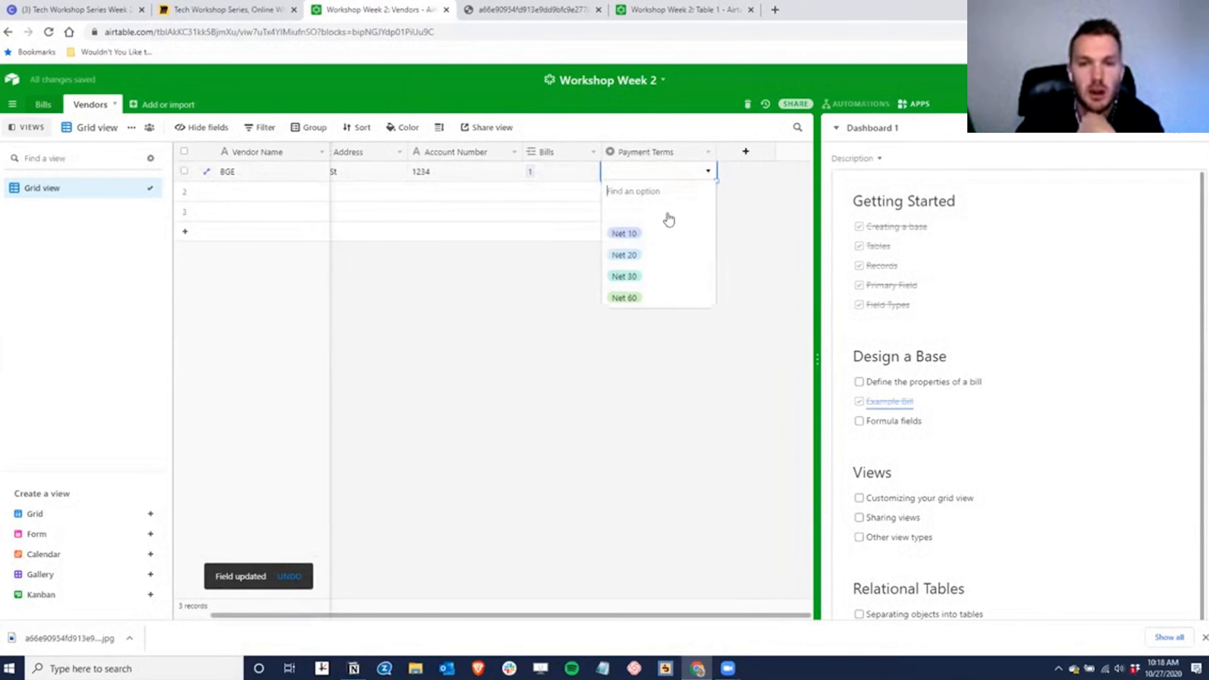
pyautogui.click(628, 275)
pyautogui.moveTo(719, 148); pyautogui.dragTo(702, 155)
pyautogui.click(40, 104)
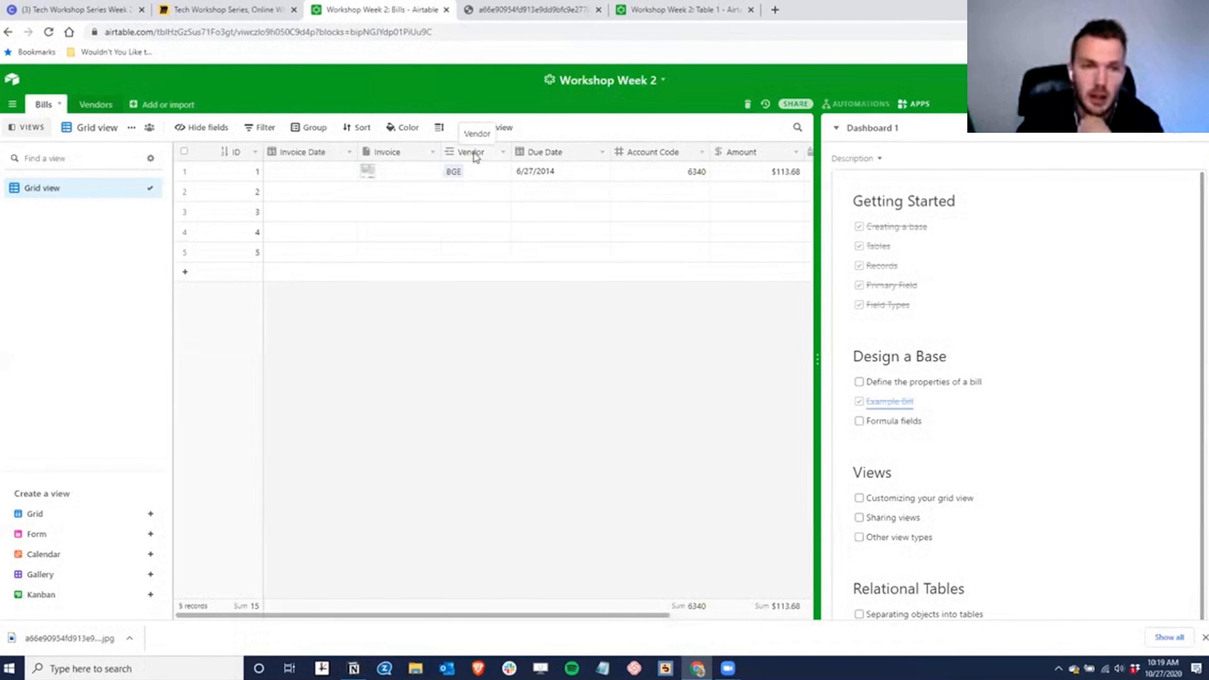
# - Insert a lookup field right of Vendor that pulls Payment Terms from Vendors
pyautogui.rightClick(475, 157)
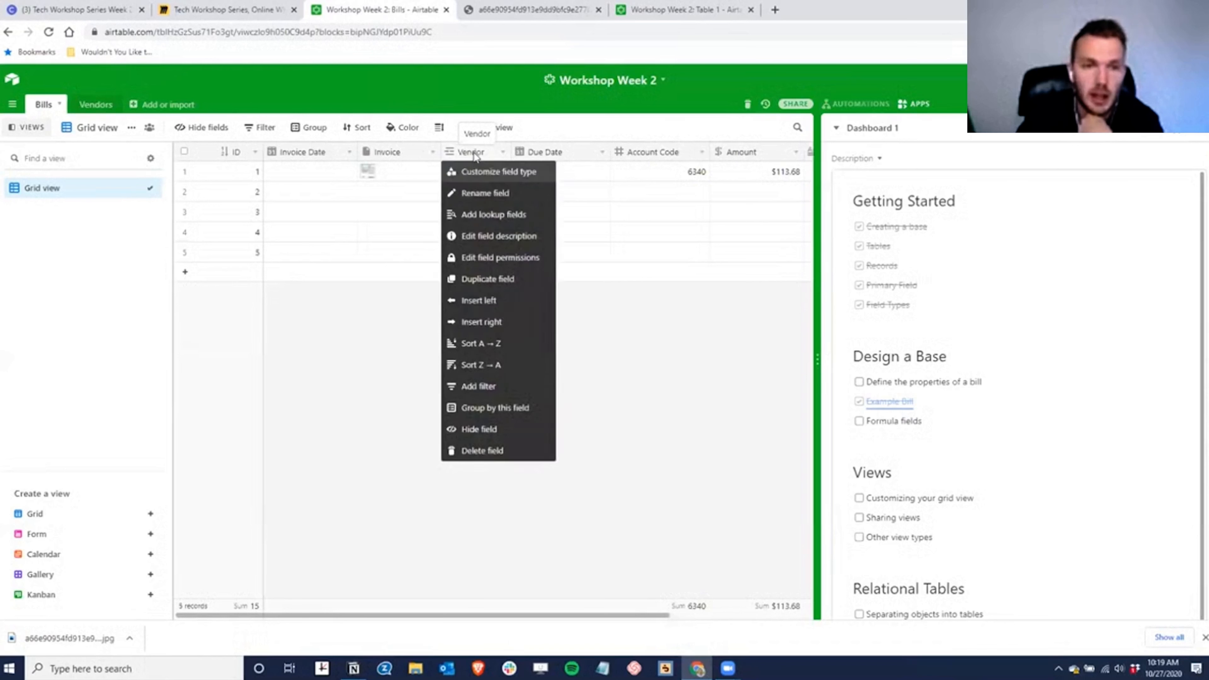
pyautogui.click(488, 323)
pyautogui.click(470, 211)
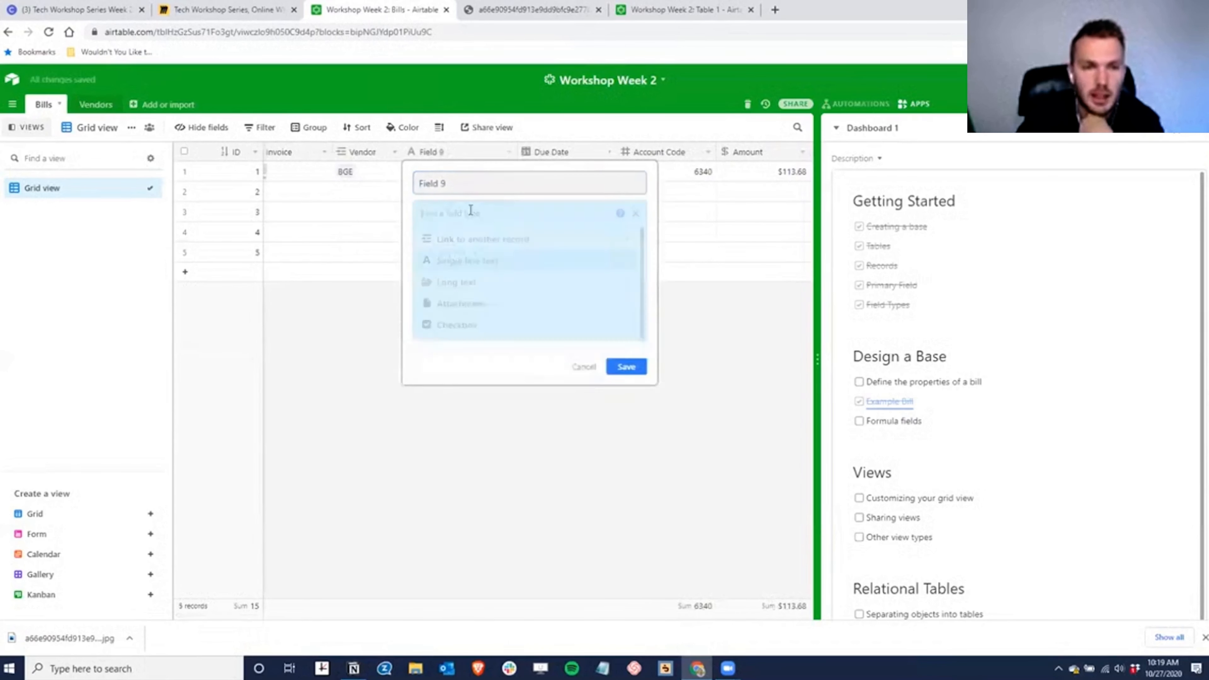
pyautogui.scroll(-8, 485, 343)
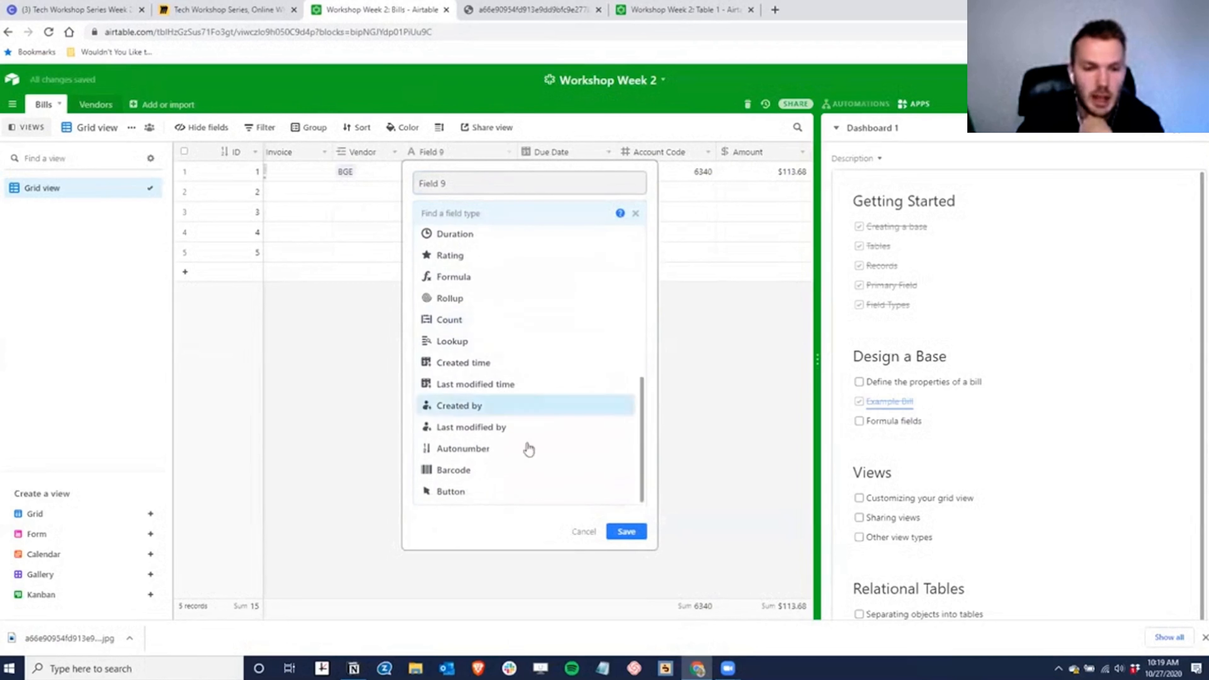
pyautogui.click(452, 341)
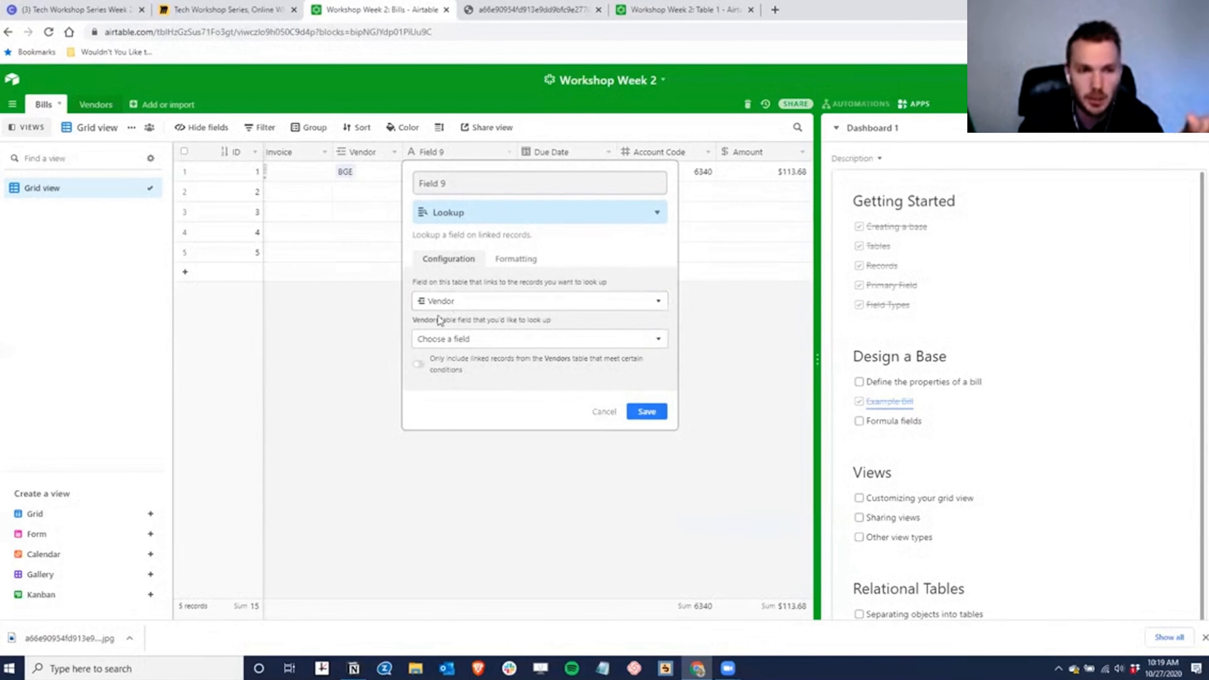
pyautogui.click(461, 341)
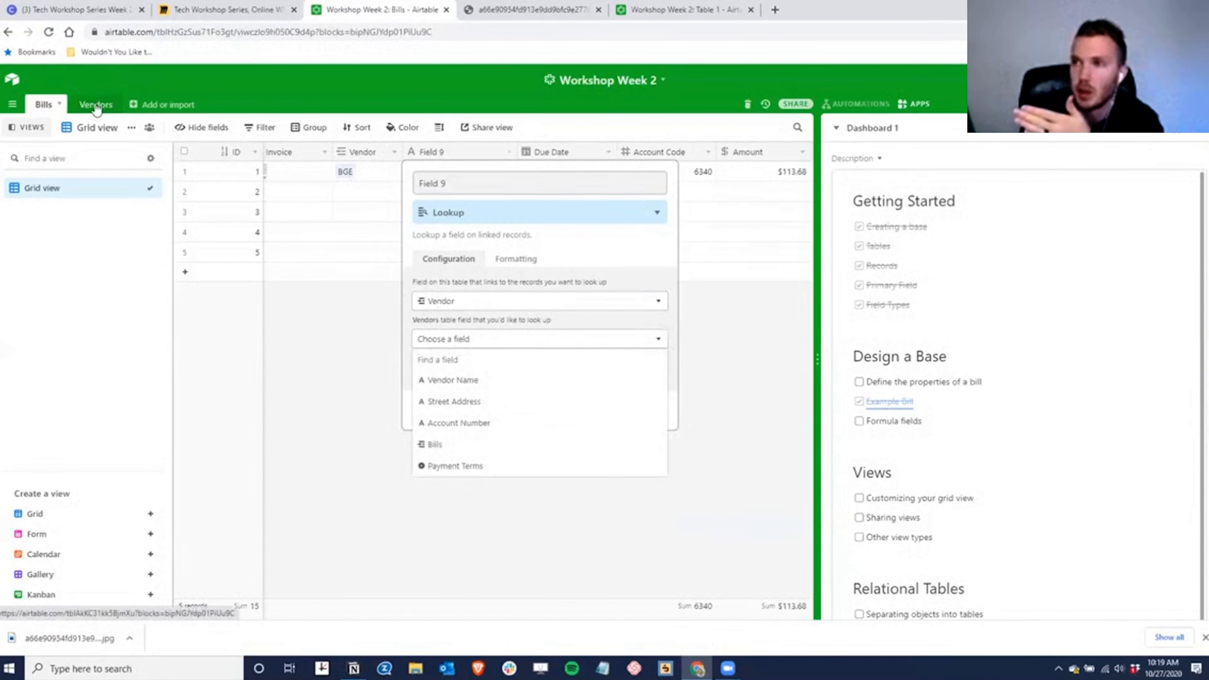
pyautogui.click(468, 466)
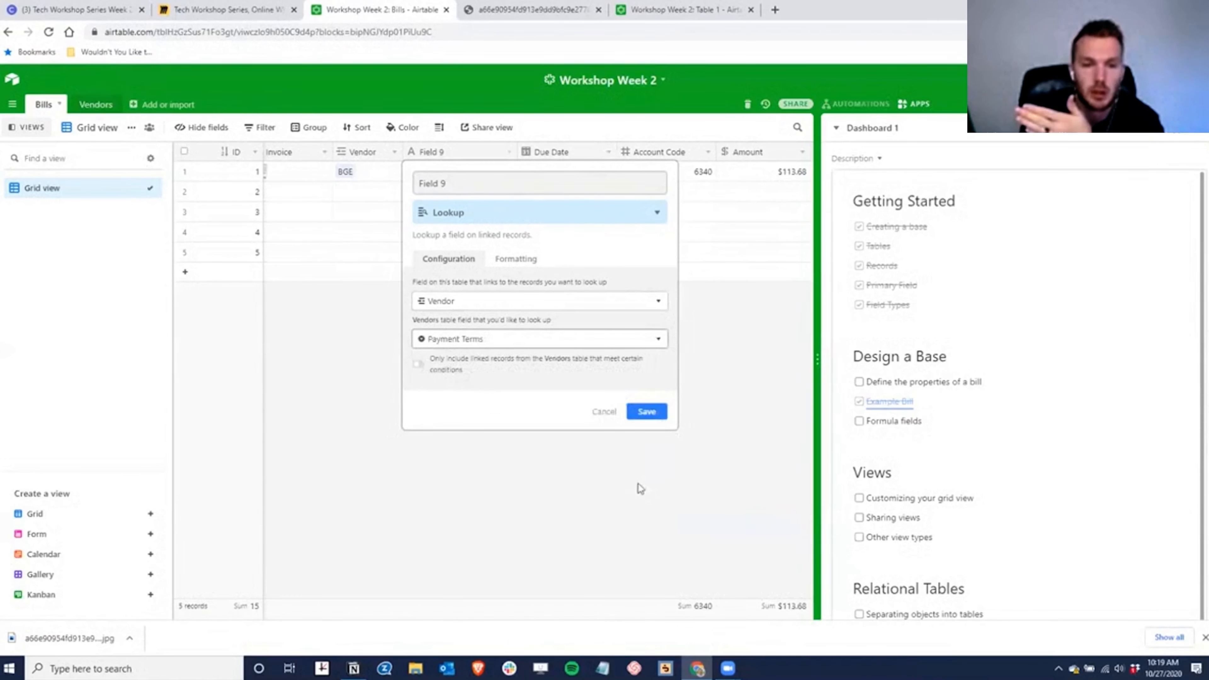
pyautogui.click(650, 412)
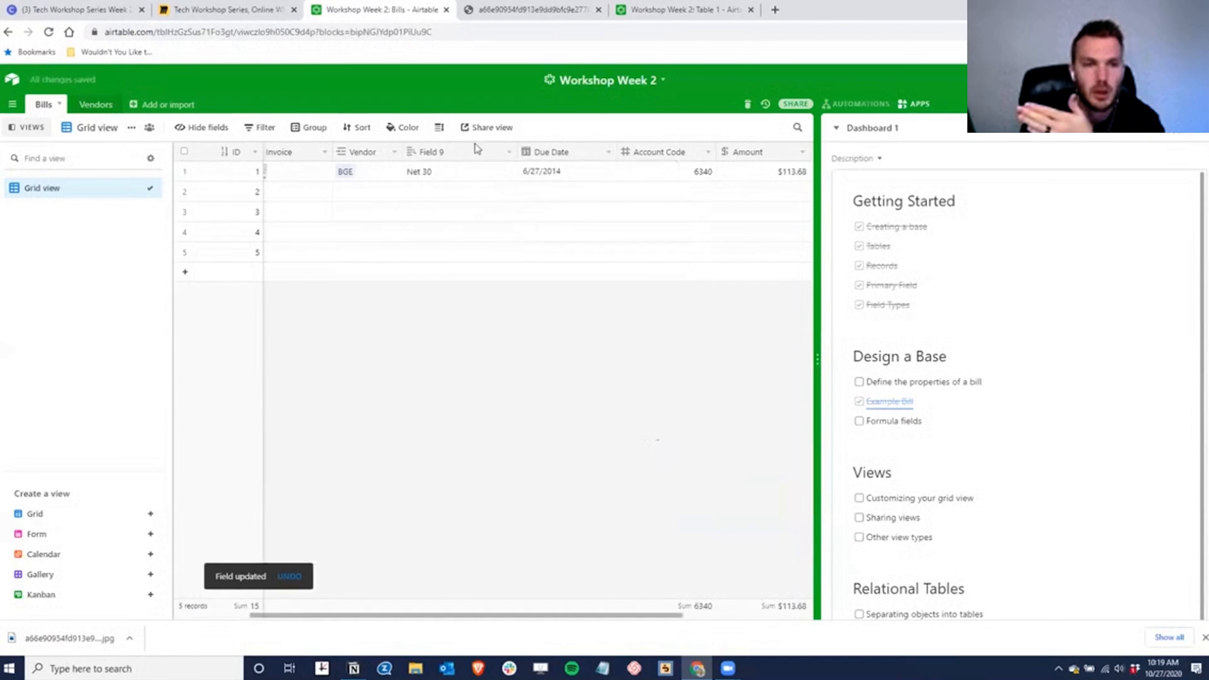
# - Narrow the new lookup column and rename it to 'Pmt Terms'
pyautogui.moveTo(516, 151); pyautogui.dragTo(471, 151)
pyautogui.click(434, 146)
pyautogui.doubleClick(435, 146)
pyautogui.write('Pm')
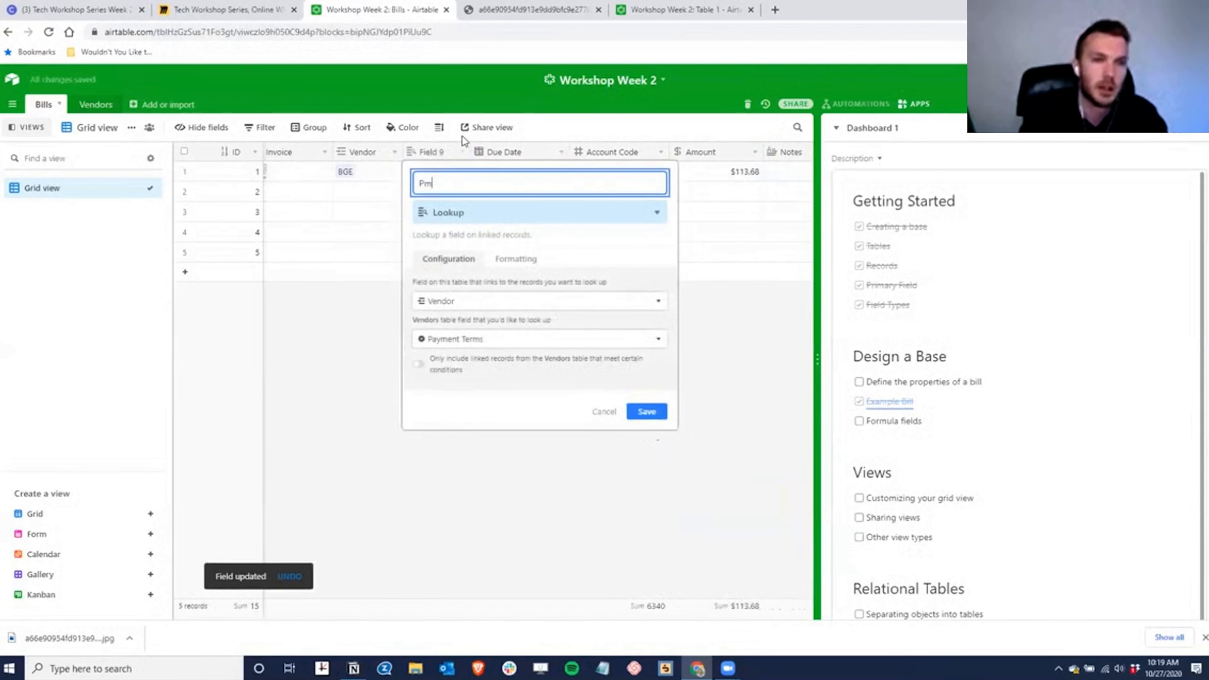
pyautogui.write('t Terms')
pyautogui.press('Return')
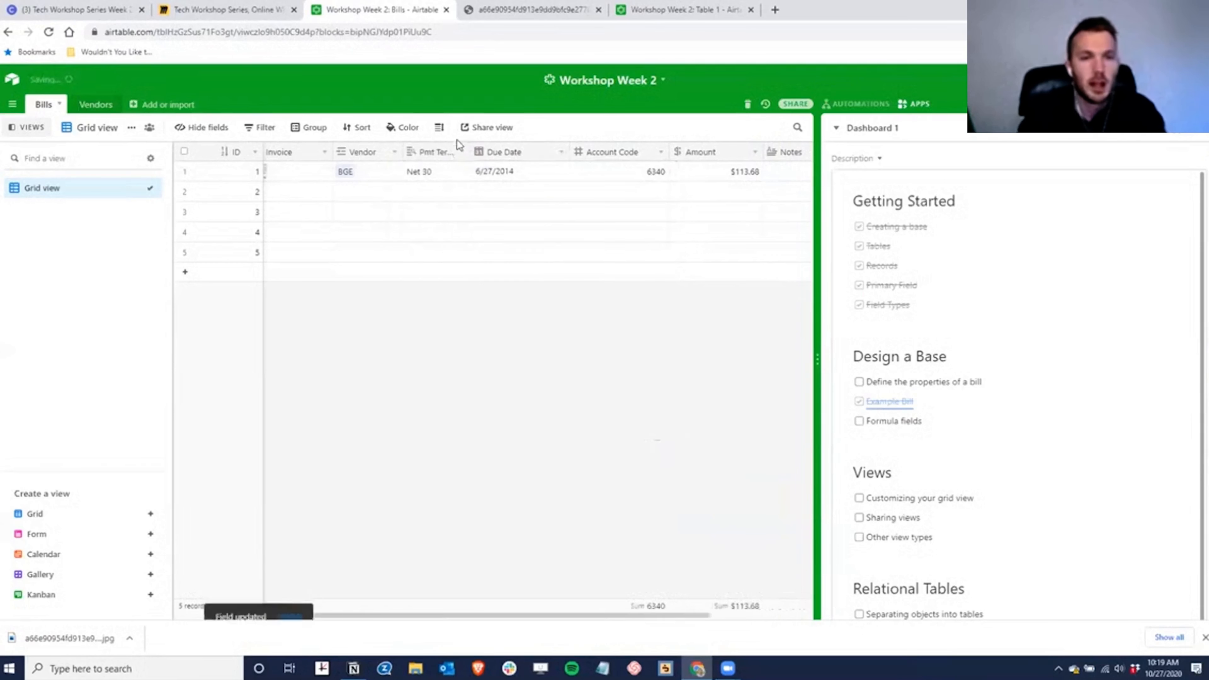
# - Widen the Pmt Terms column to show its full name and open Airtable home in a background tab
pyautogui.moveTo(470, 144); pyautogui.dragTo(482, 143)
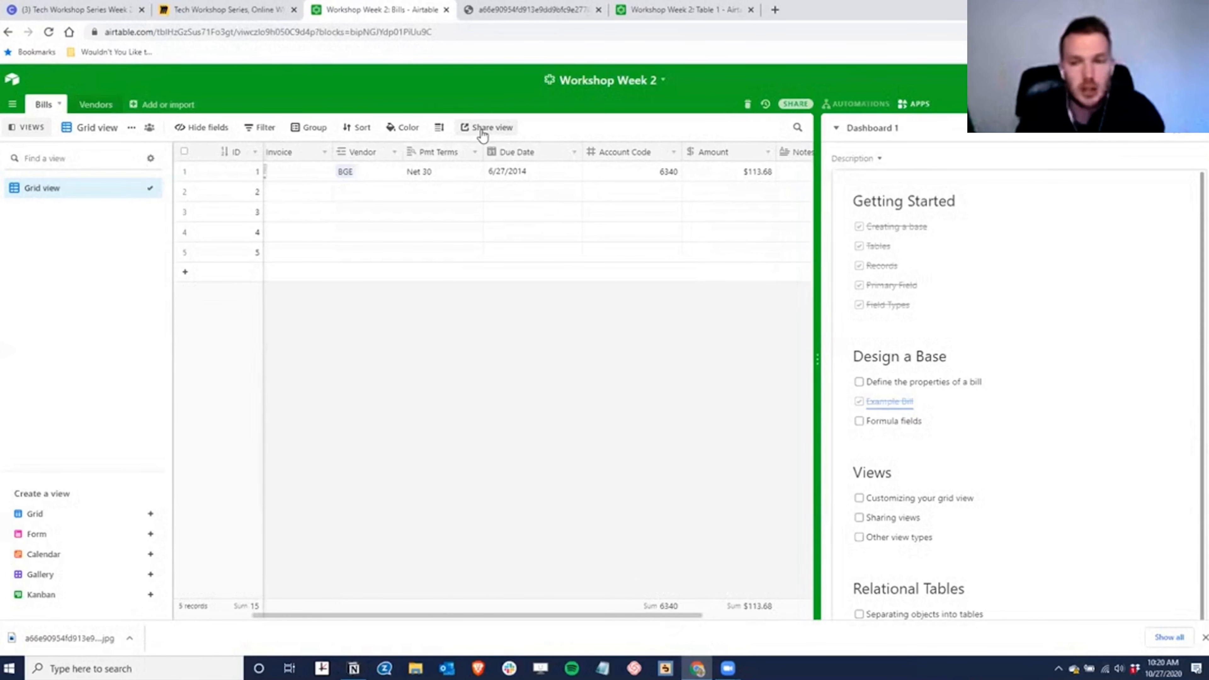
pyautogui.moveTo(482, 150); pyautogui.dragTo(479, 150)
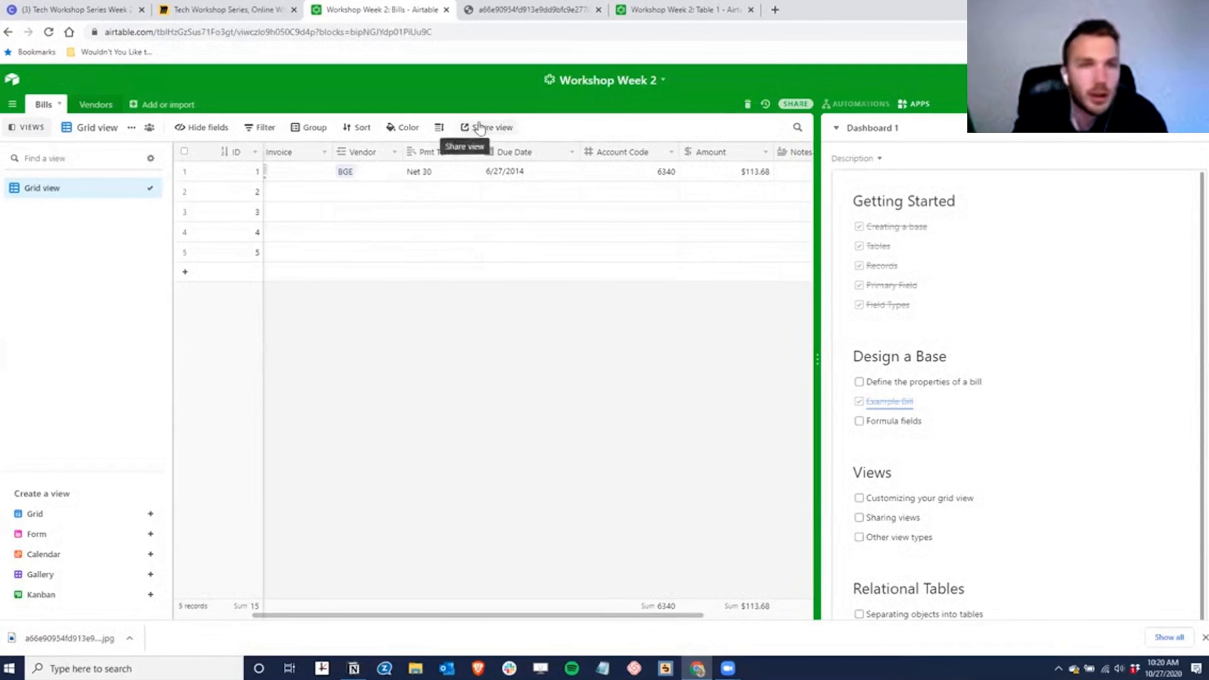
pyautogui.middleClick(13, 81)
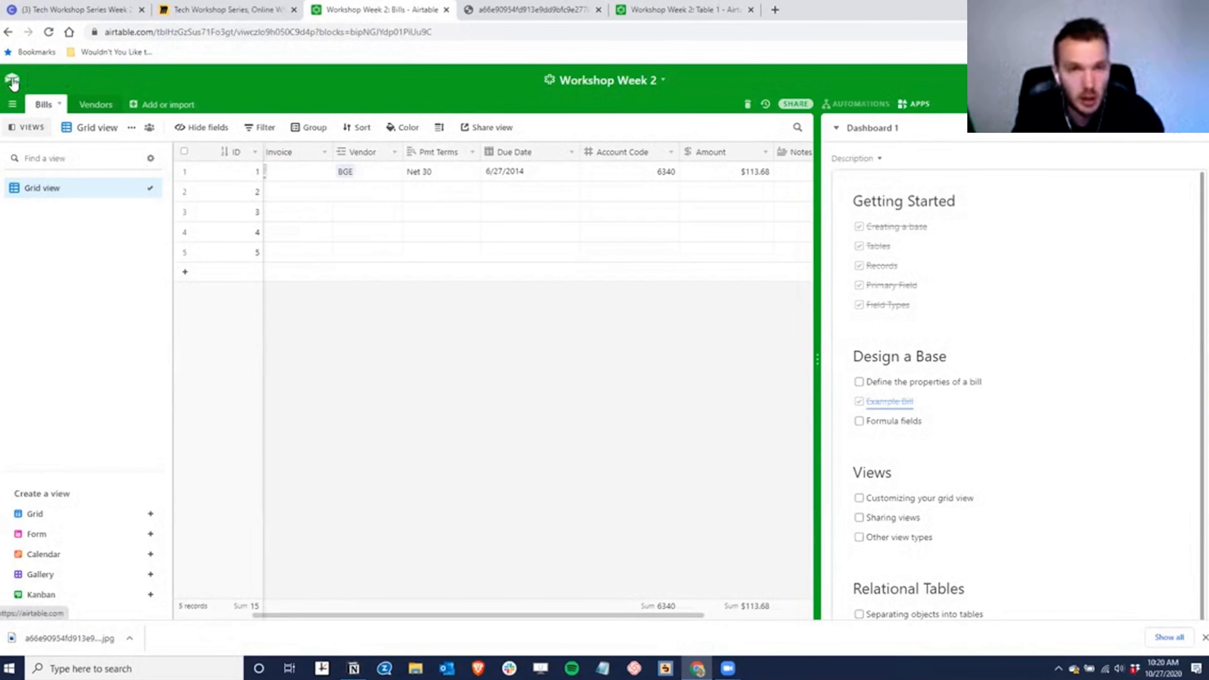
# - Create a new base from scratch named 'Test Base 2', give it an icon, and open it
pyautogui.click(708, 13)
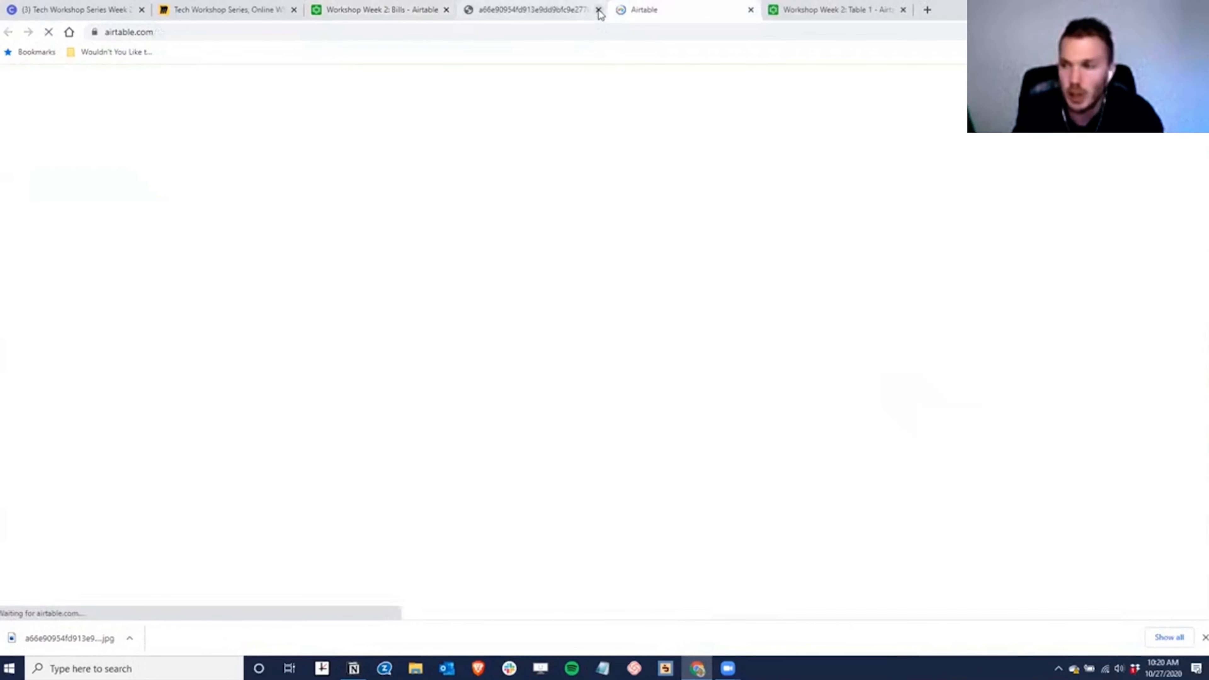
pyautogui.click(598, 10)
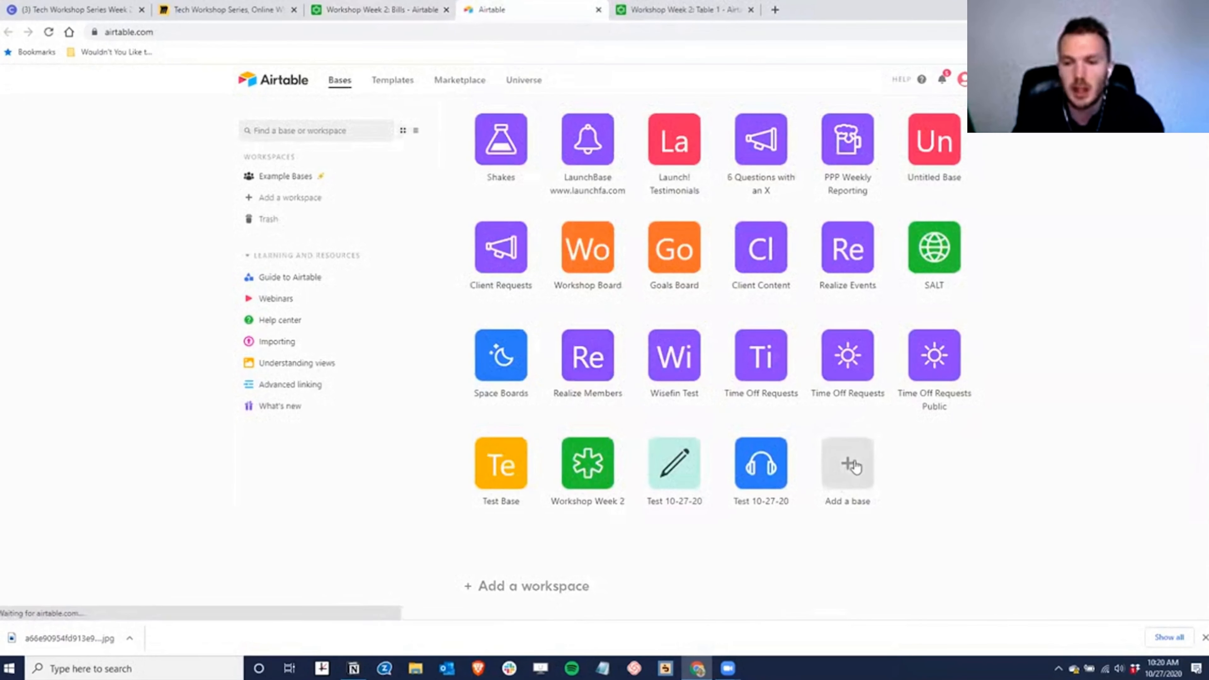
pyautogui.click(852, 471)
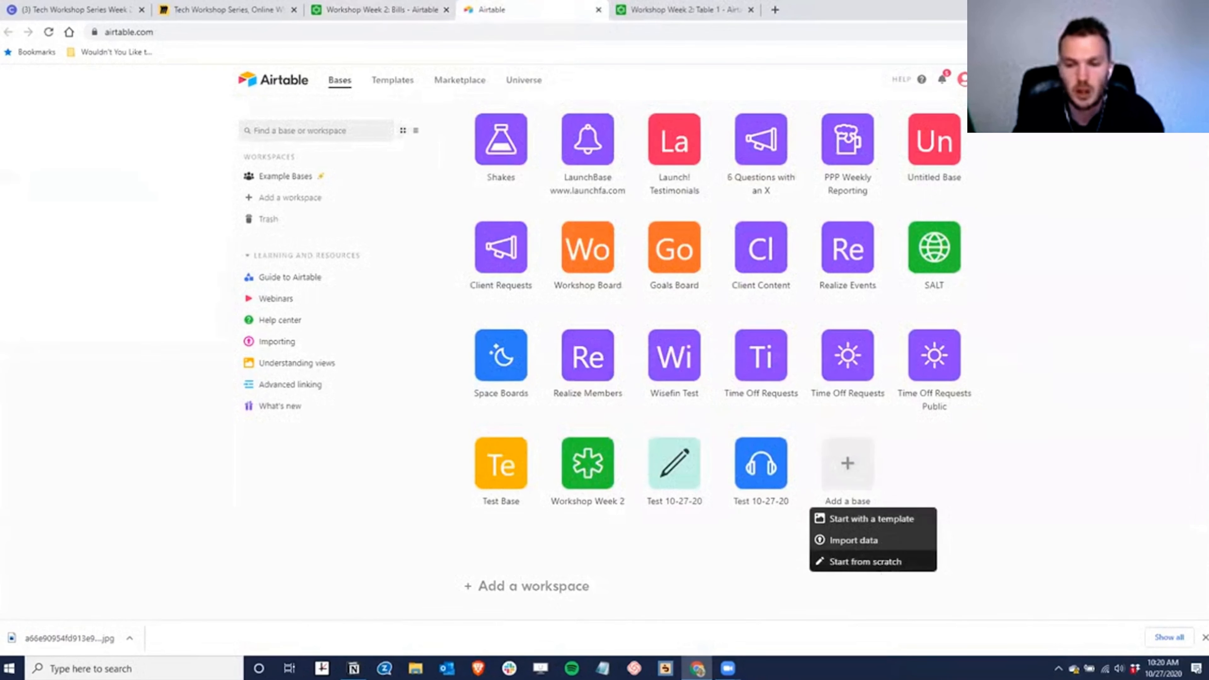
pyautogui.click(885, 567)
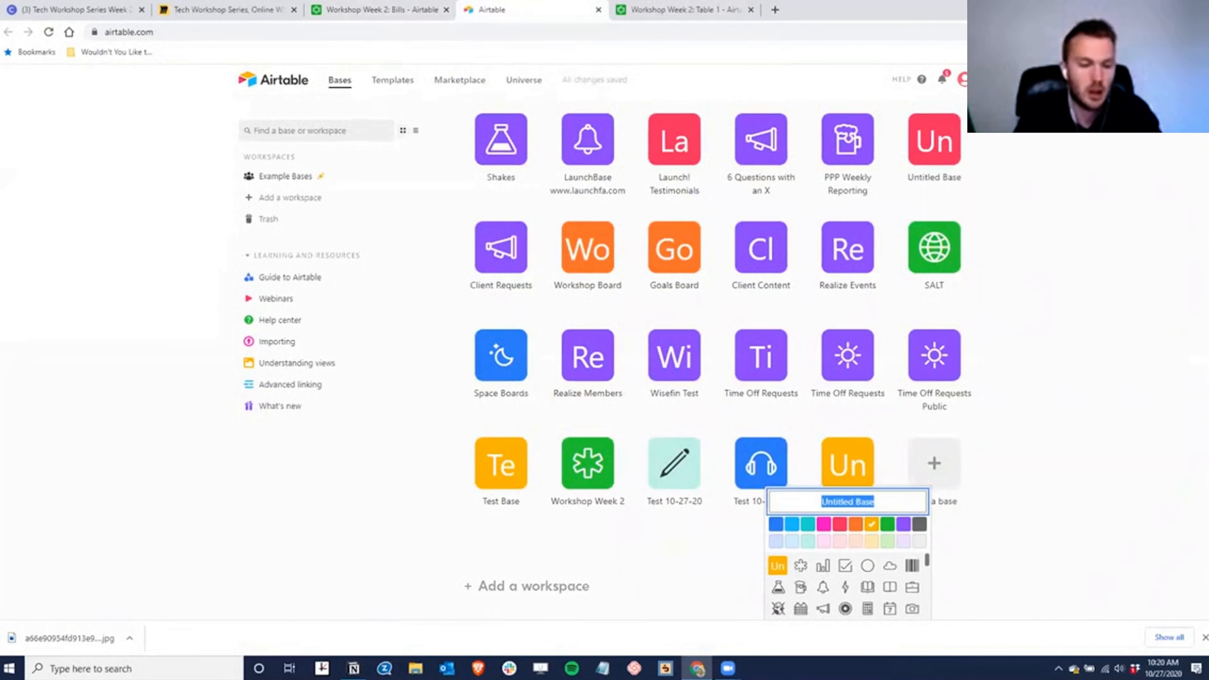
pyautogui.write('Test Base 2')
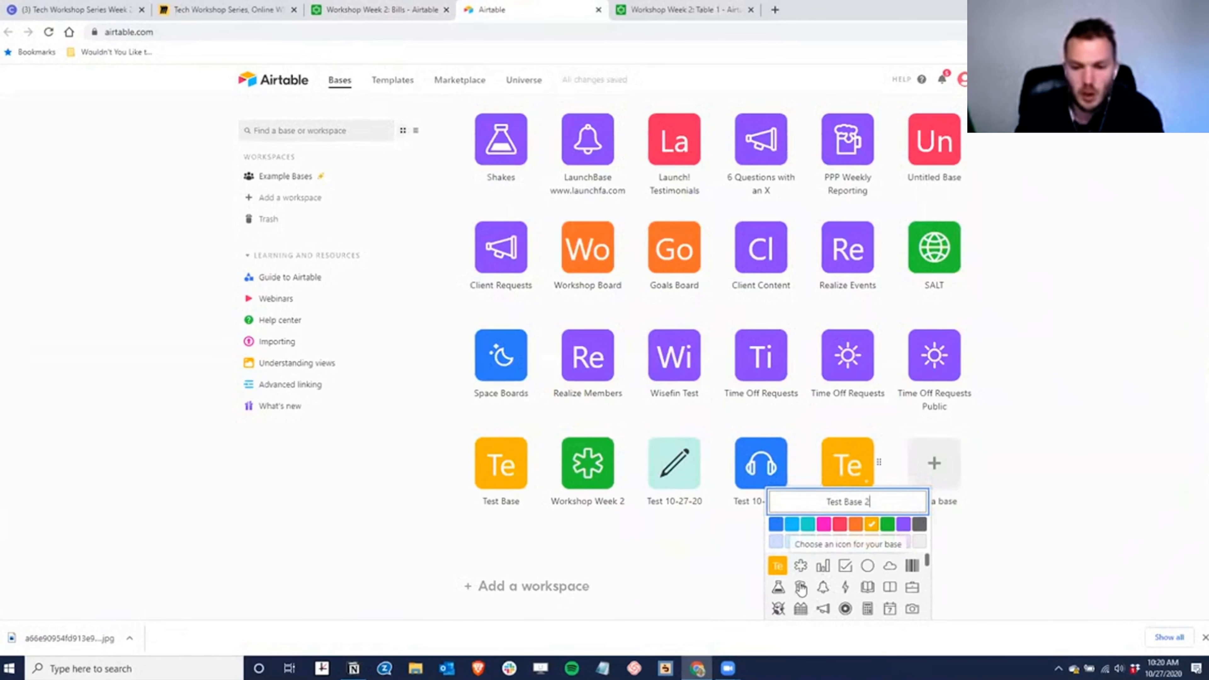
pyautogui.click(800, 586)
pyautogui.click(984, 555)
pyautogui.click(848, 462)
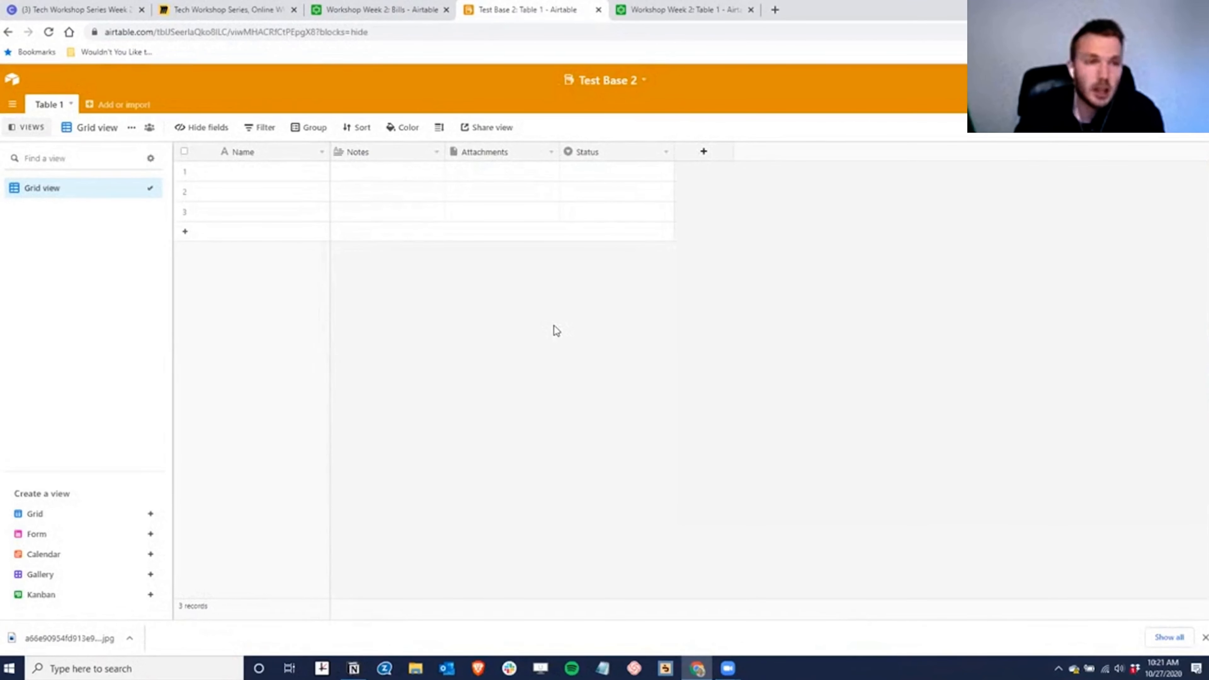
# - Return to the Workshop Week 2 base and show its Vendors table
pyautogui.click(381, 9)
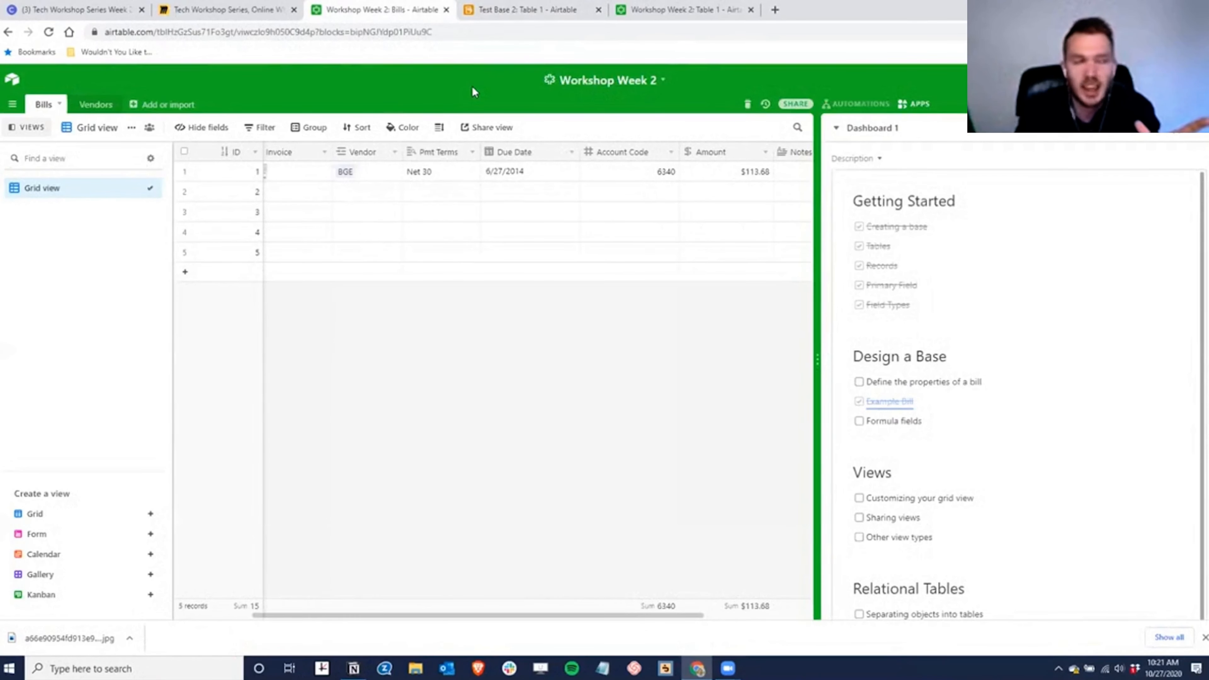
pyautogui.click(96, 105)
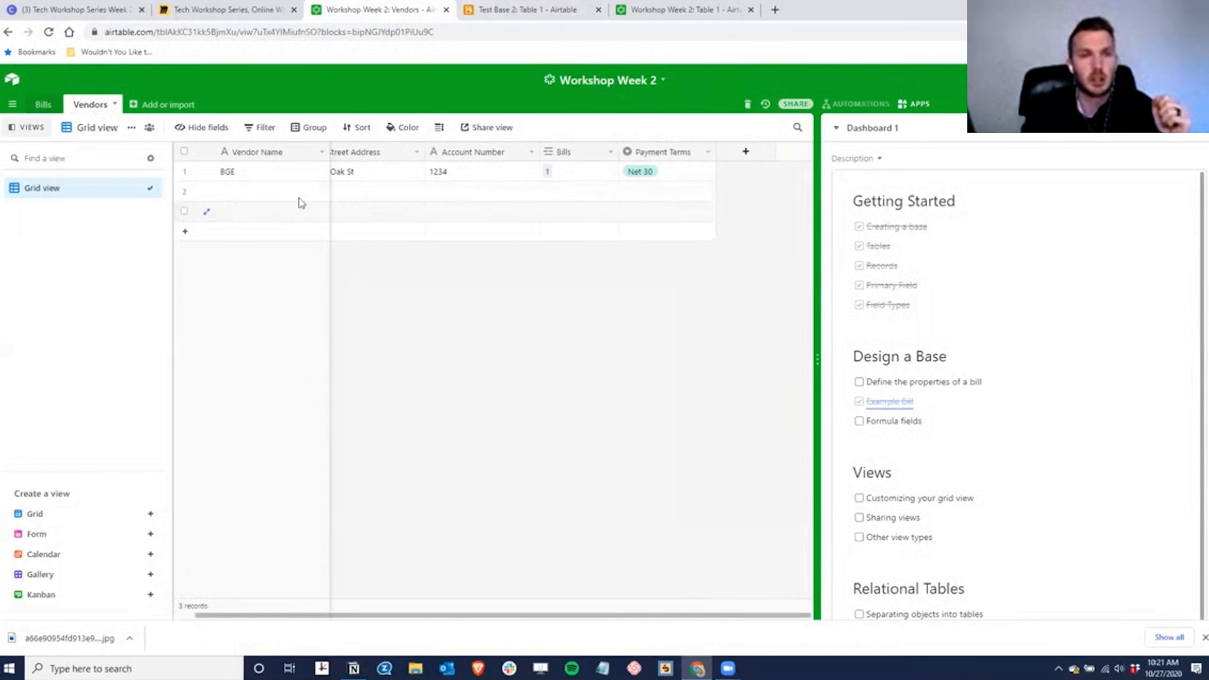
# - Share the Vendors grid view through a private link that allows syncing to other bases
pyautogui.click(115, 105)
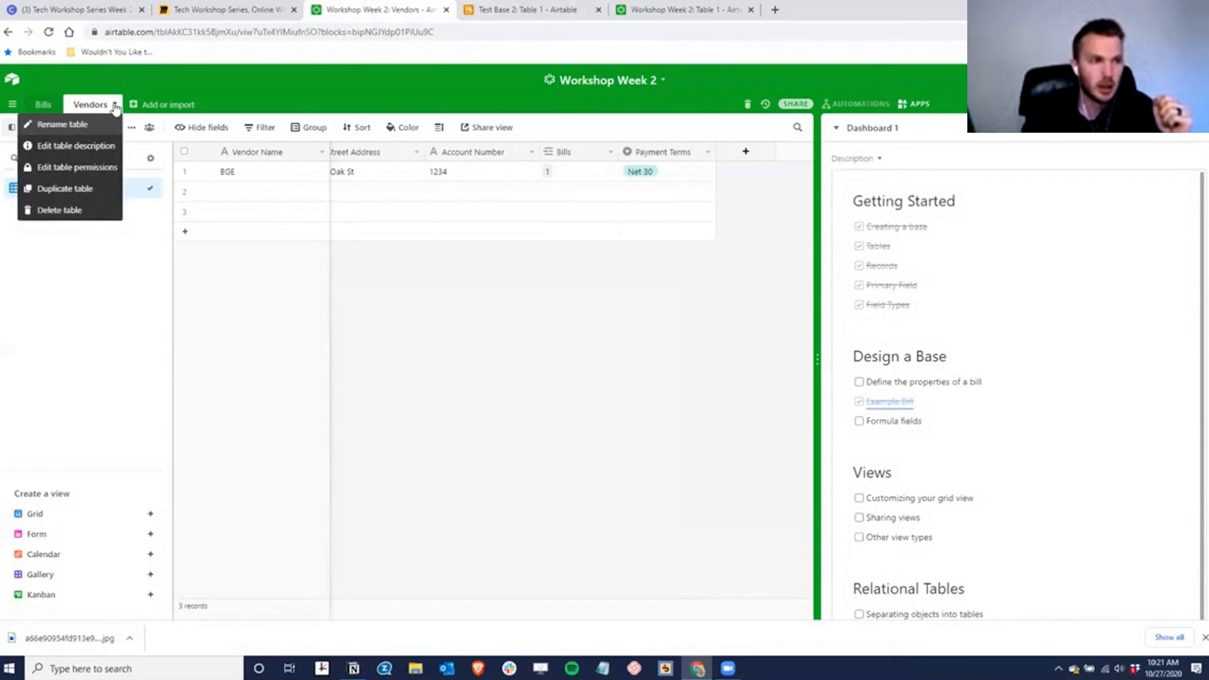
pyautogui.click(476, 319)
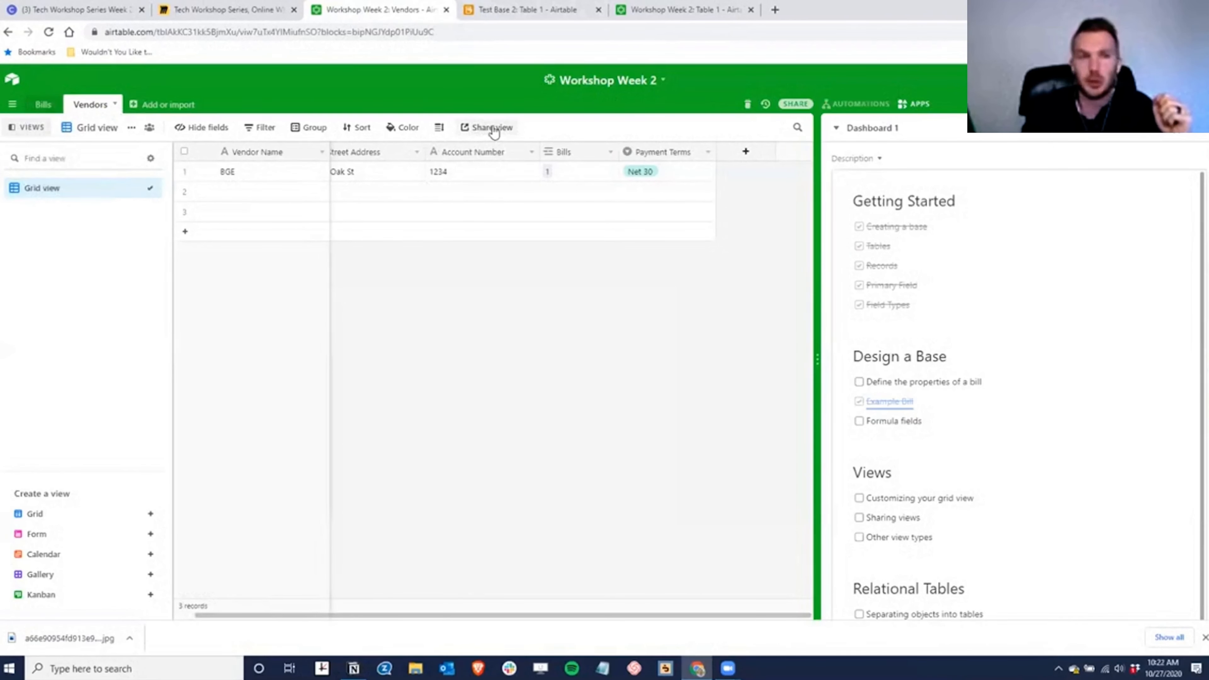
pyautogui.click(494, 133)
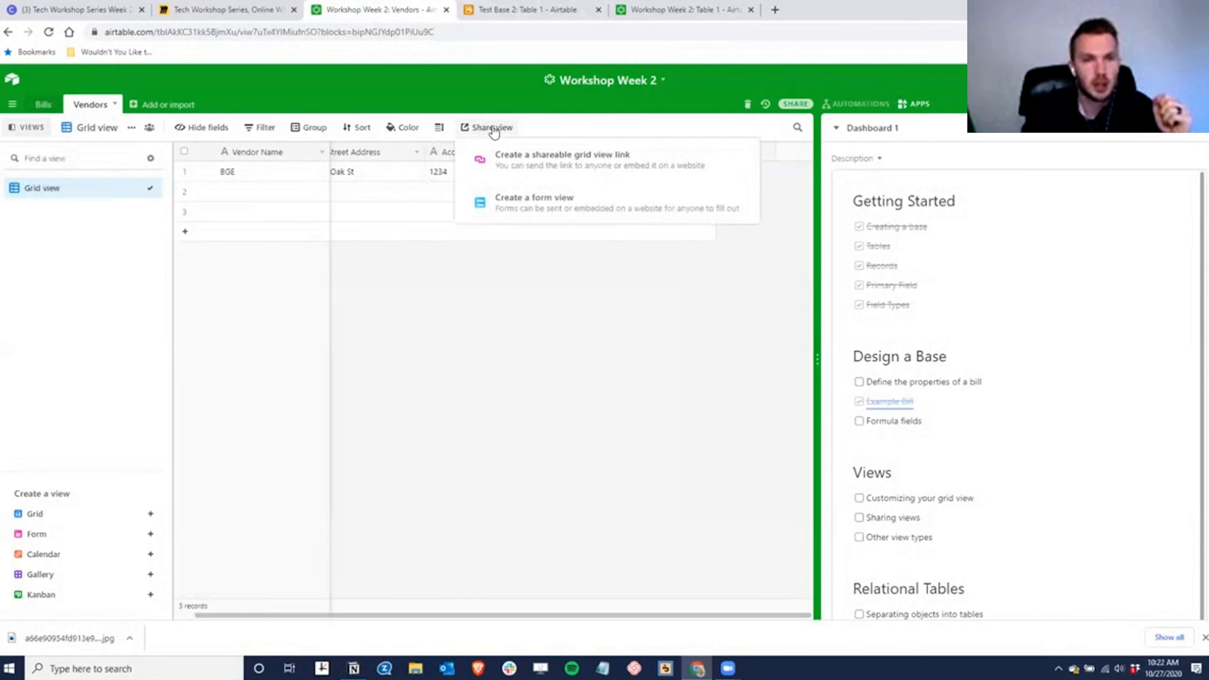
pyautogui.click(589, 166)
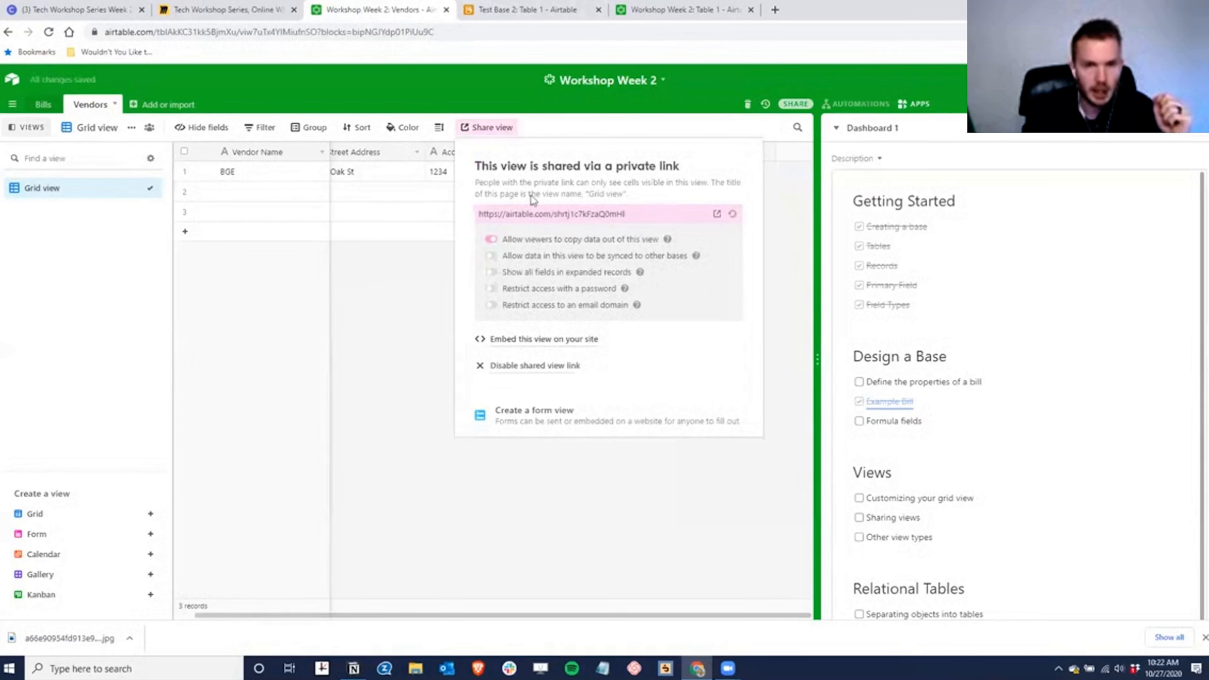
pyautogui.click(491, 255)
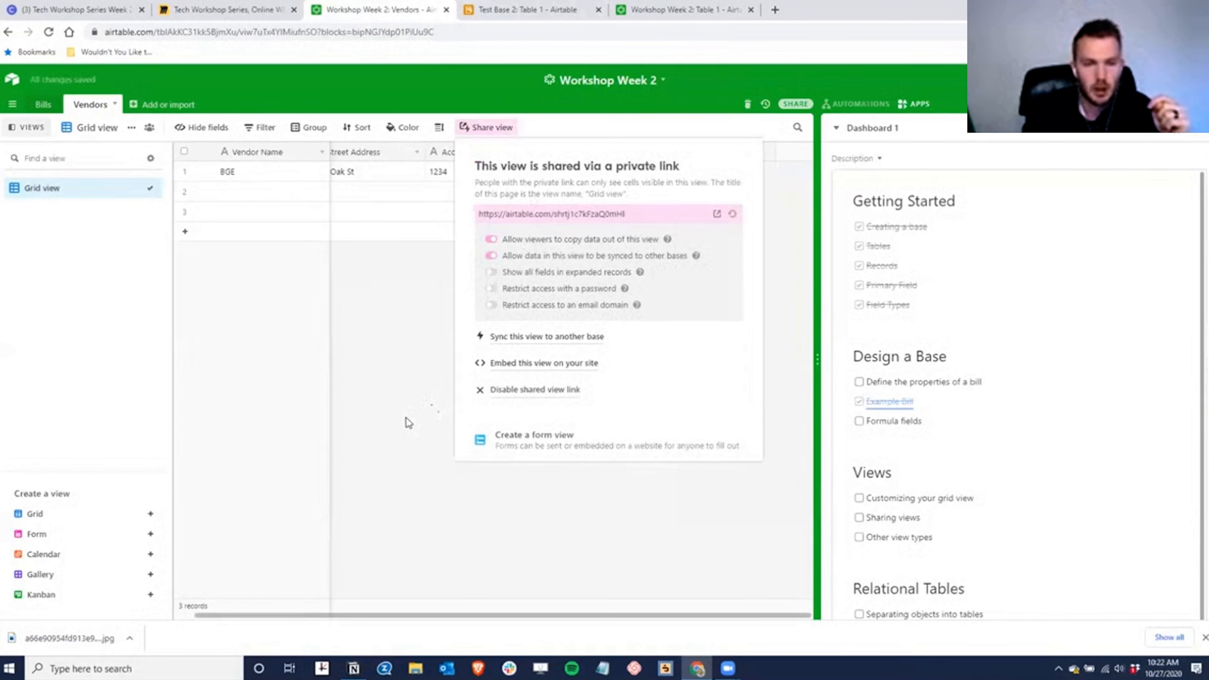
pyautogui.click(429, 278)
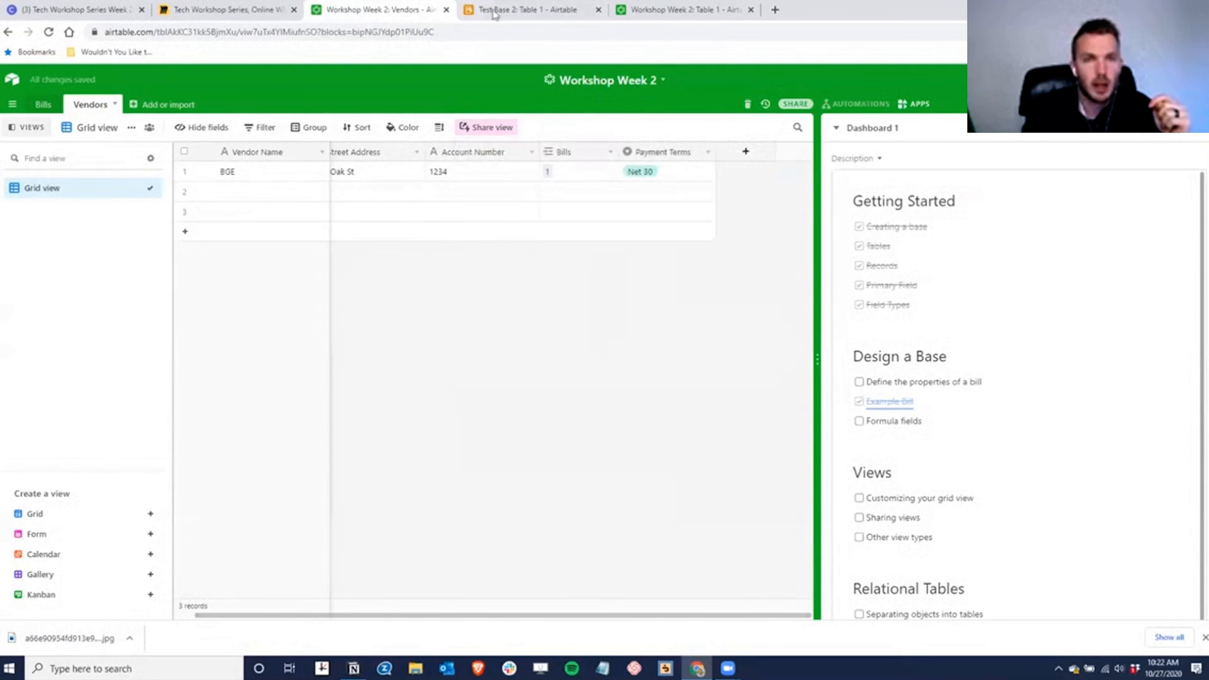
# - In Test Base 2, start a synced table from the Workshop Week 2 Vendors grid view
pyautogui.click(524, 14)
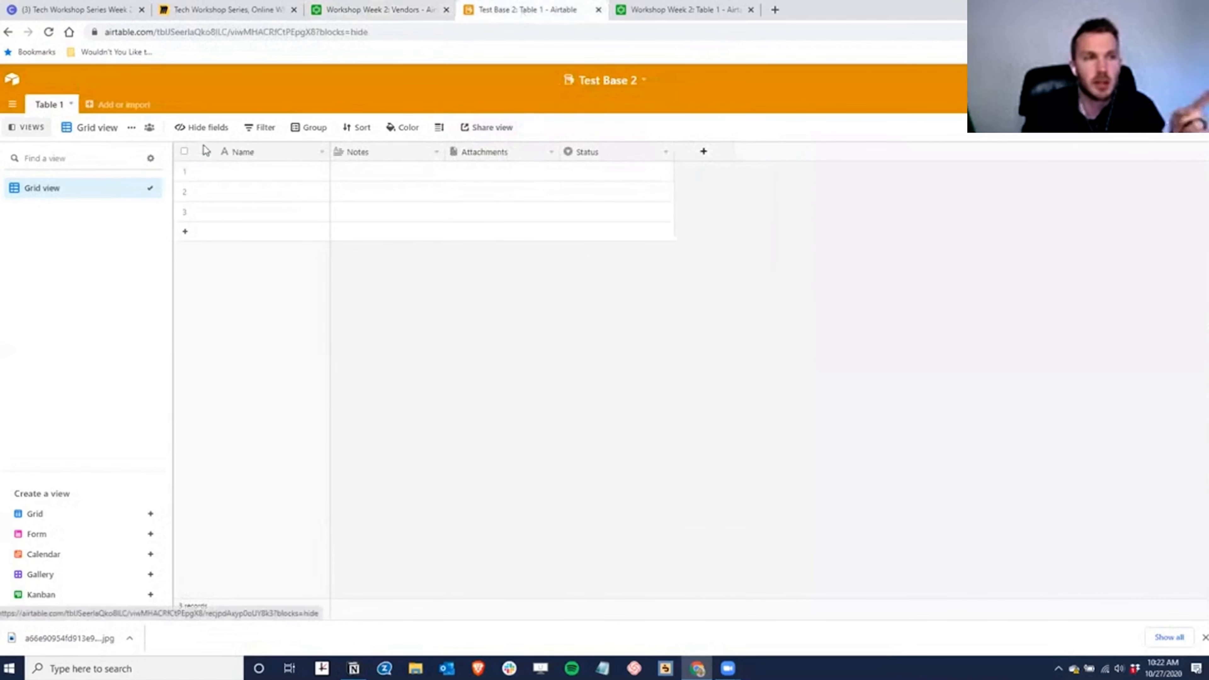
pyautogui.click(92, 105)
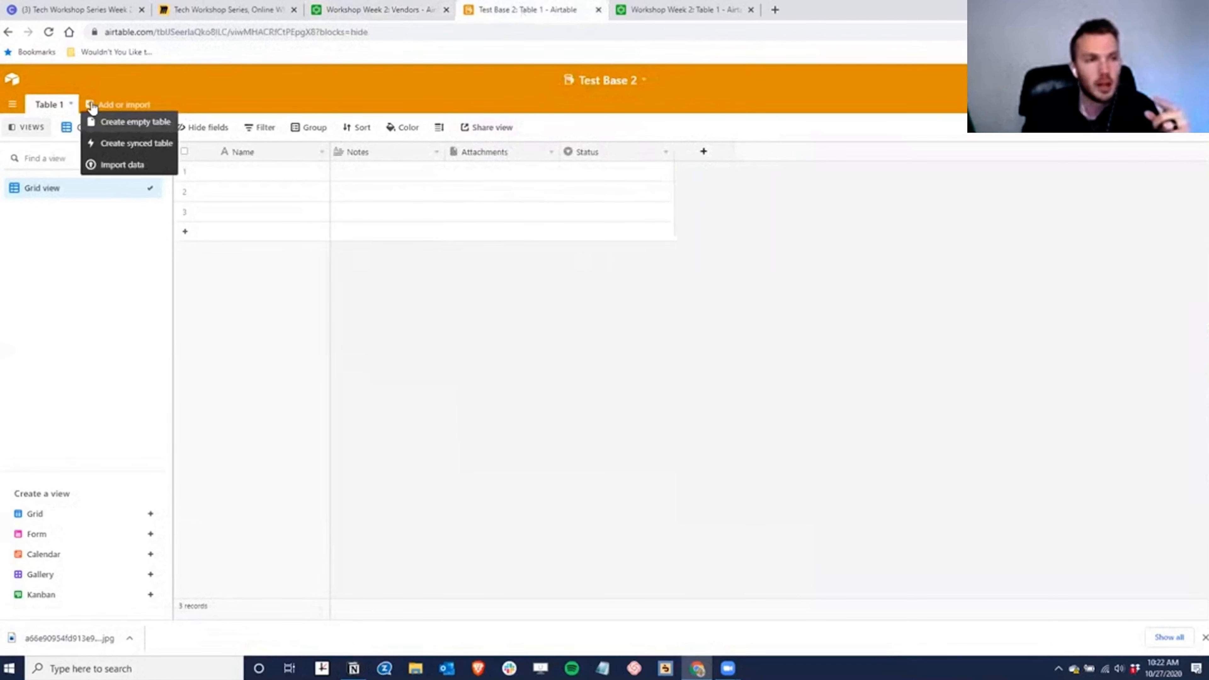
pyautogui.click(137, 143)
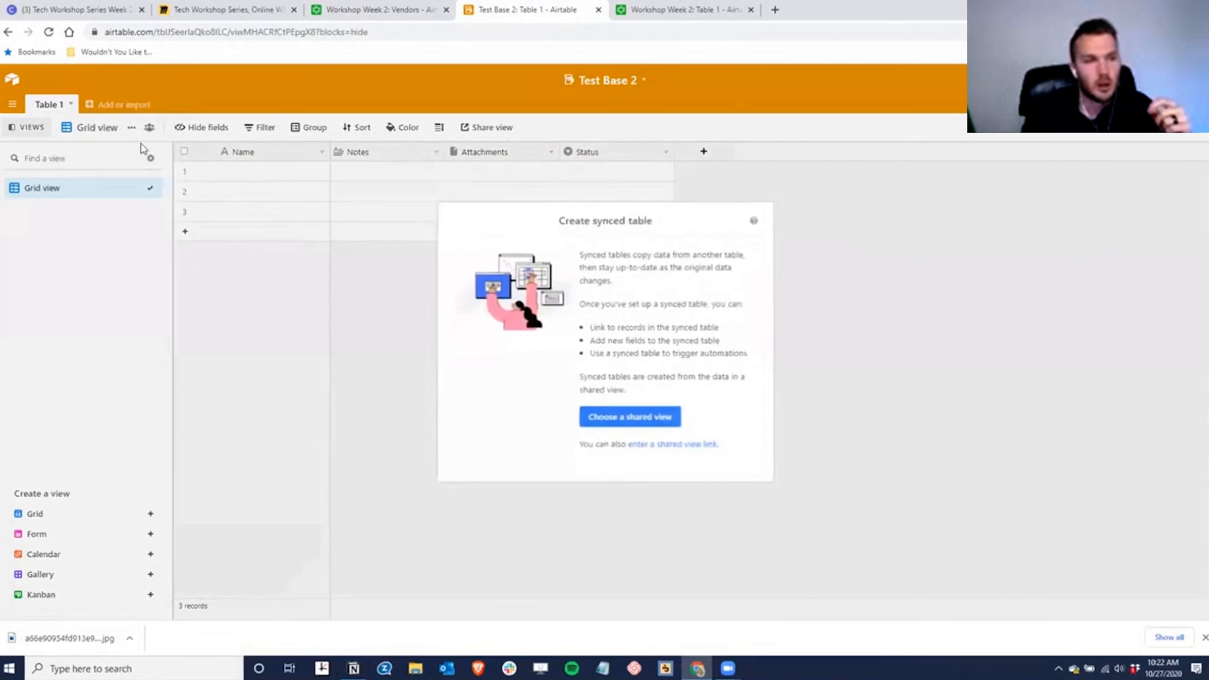
pyautogui.click(641, 417)
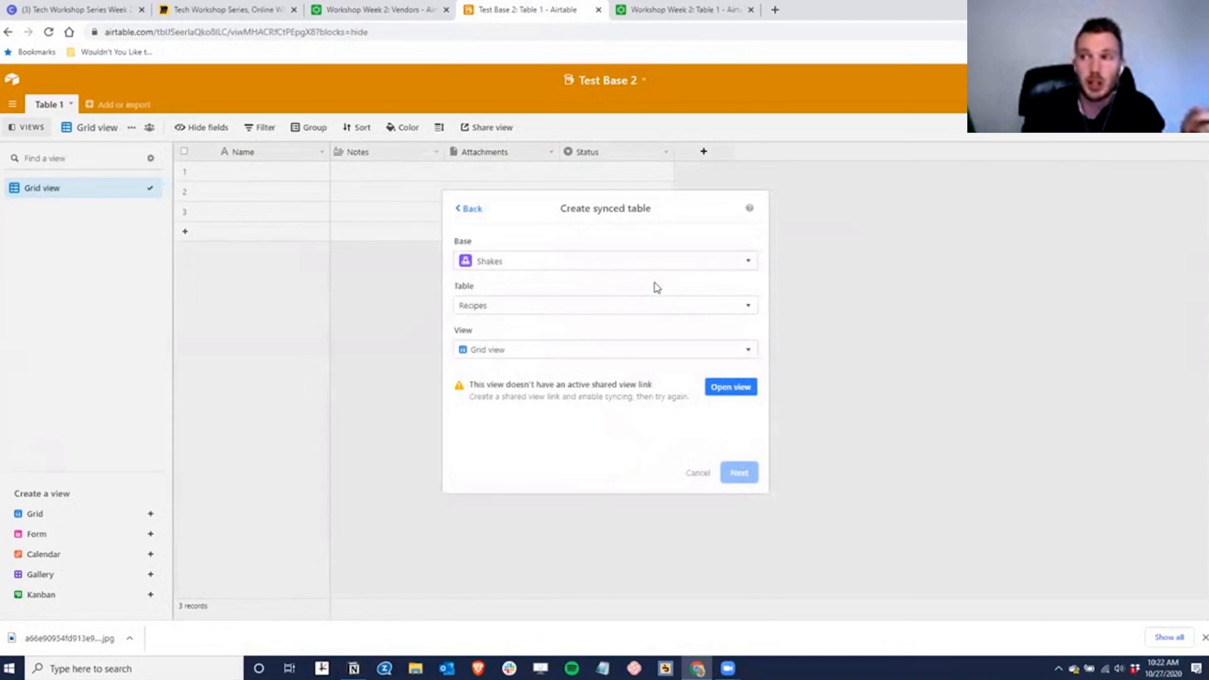
pyautogui.click(527, 264)
pyautogui.scroll(-5, 552, 384)
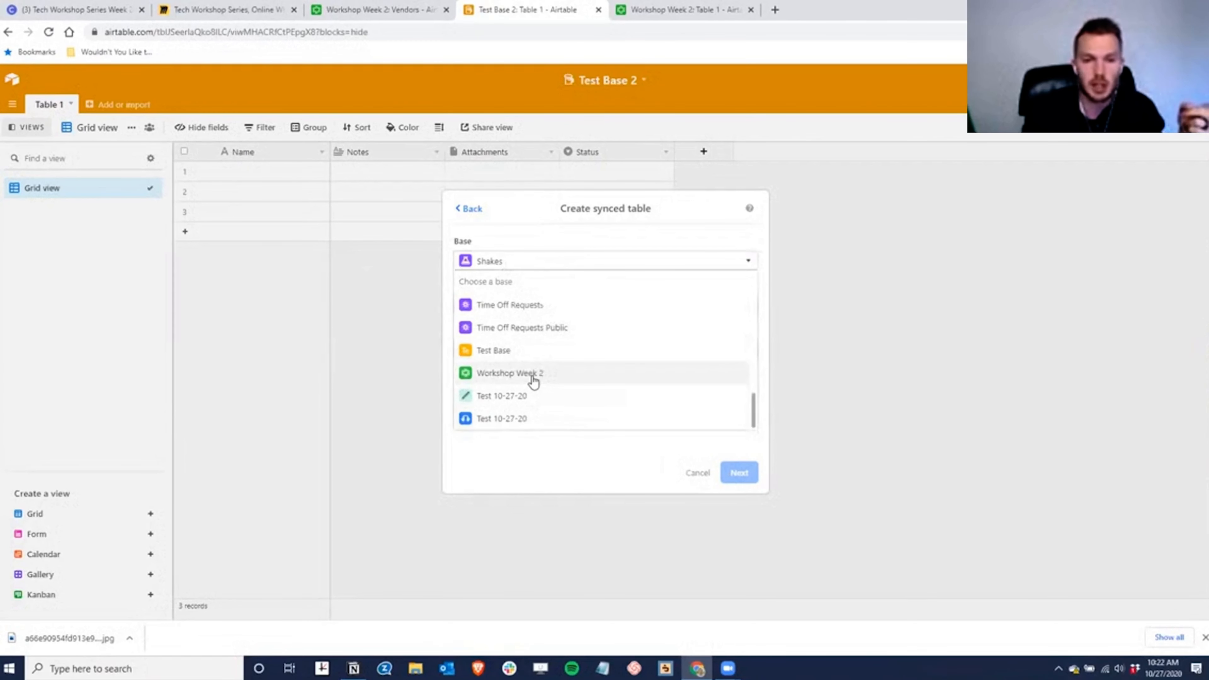
pyautogui.click(532, 376)
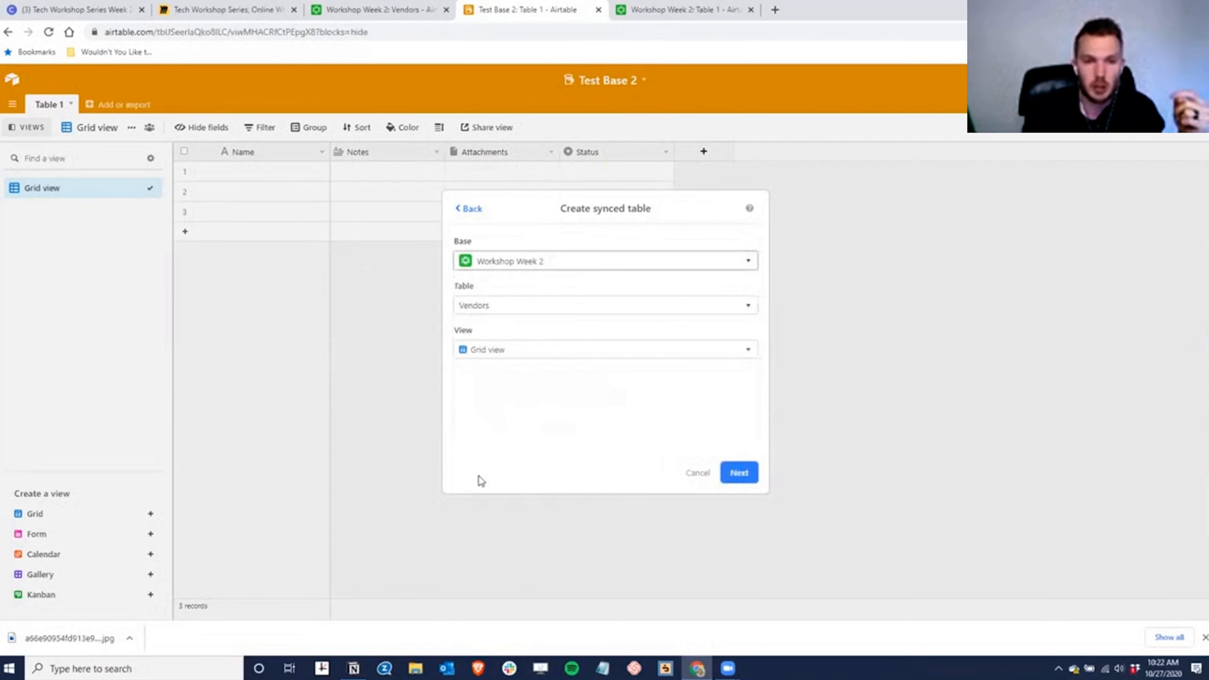
pyautogui.click(483, 308)
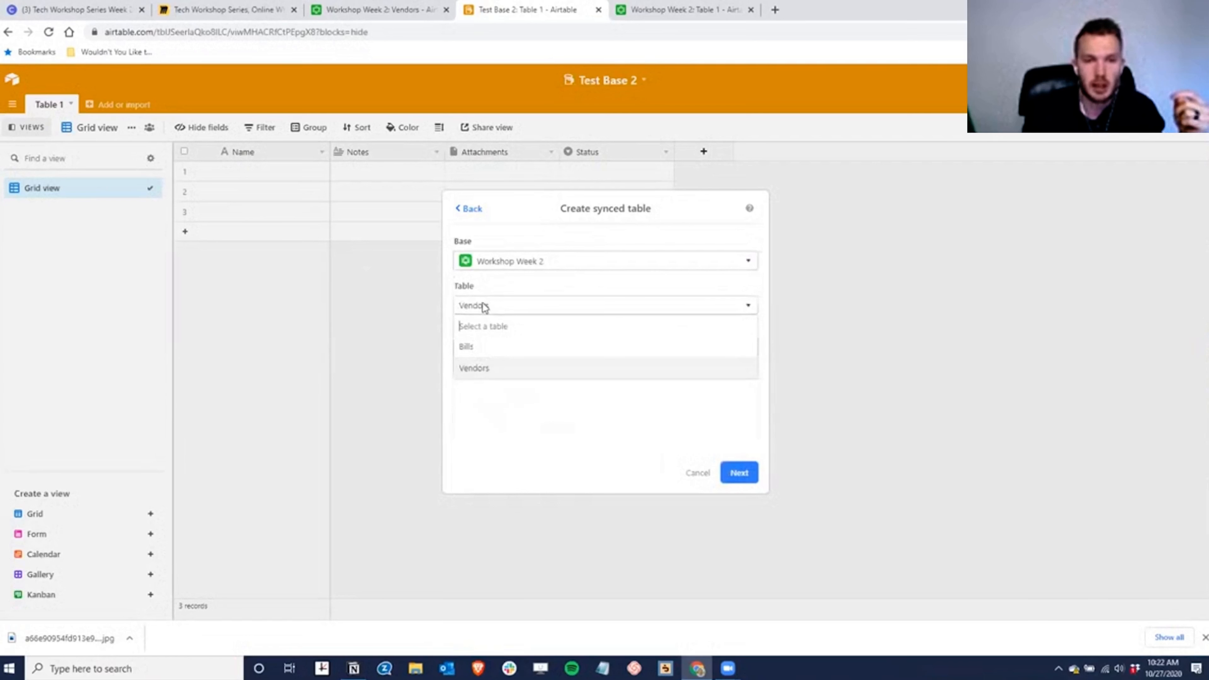
pyautogui.click(505, 373)
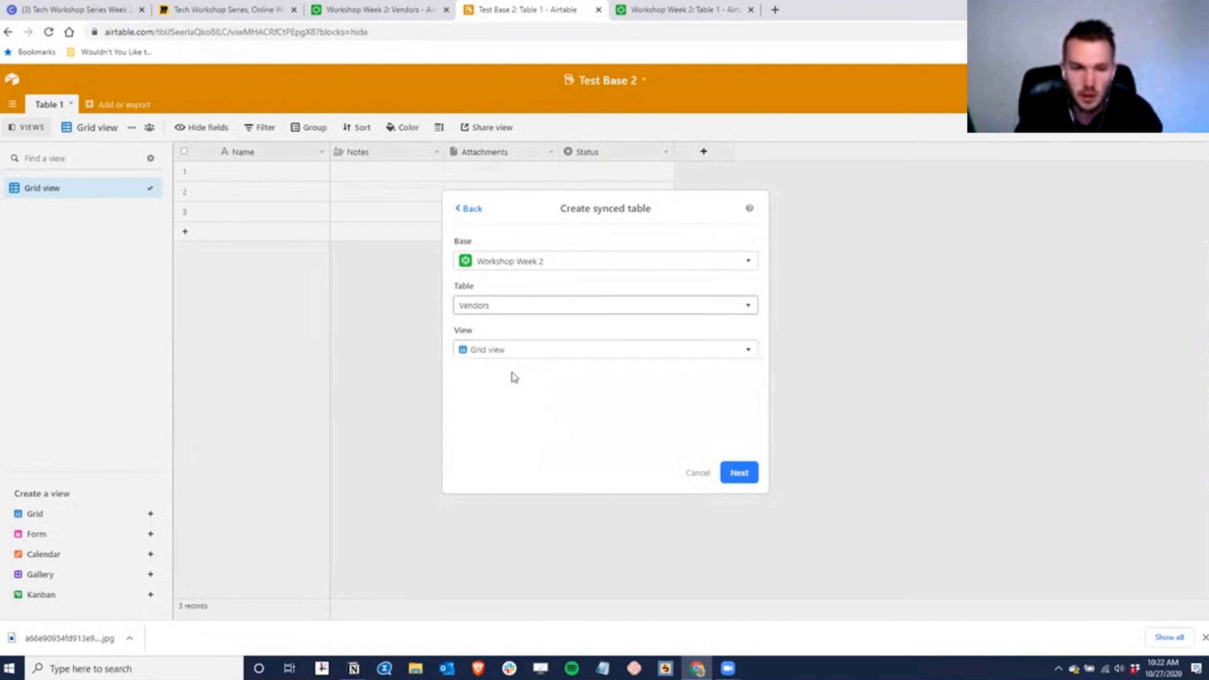
pyautogui.click(733, 473)
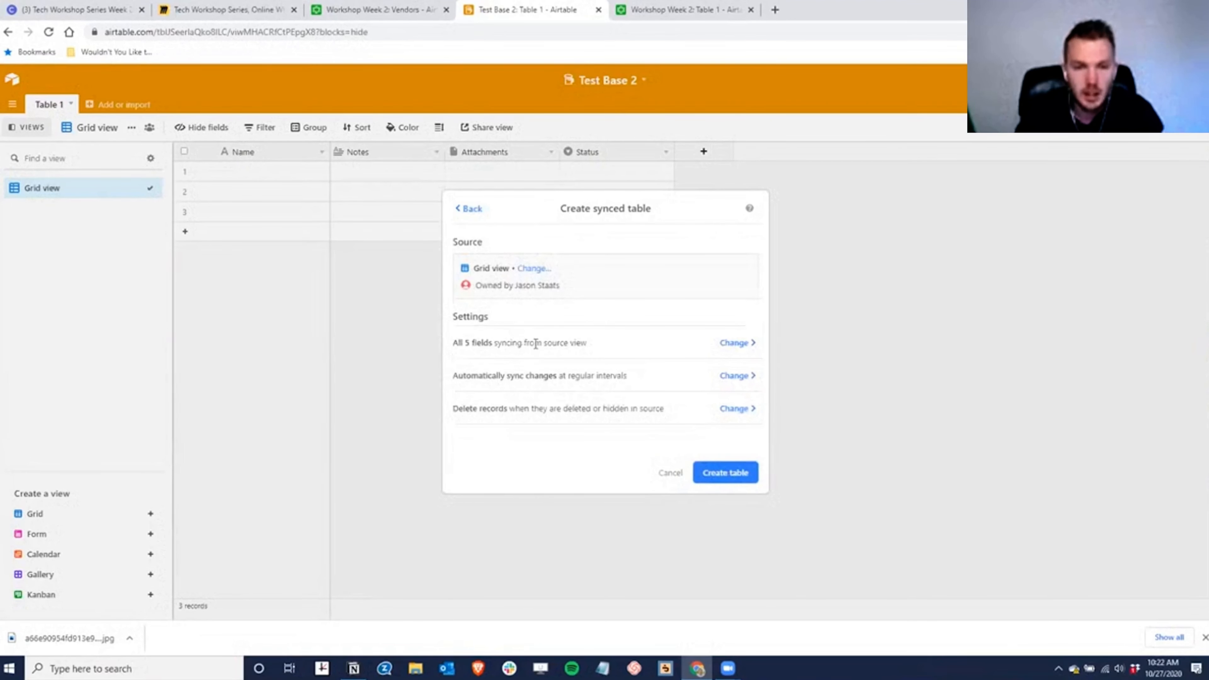
# - Review the five synced Vendors fields and create the synced table
pyautogui.click(736, 344)
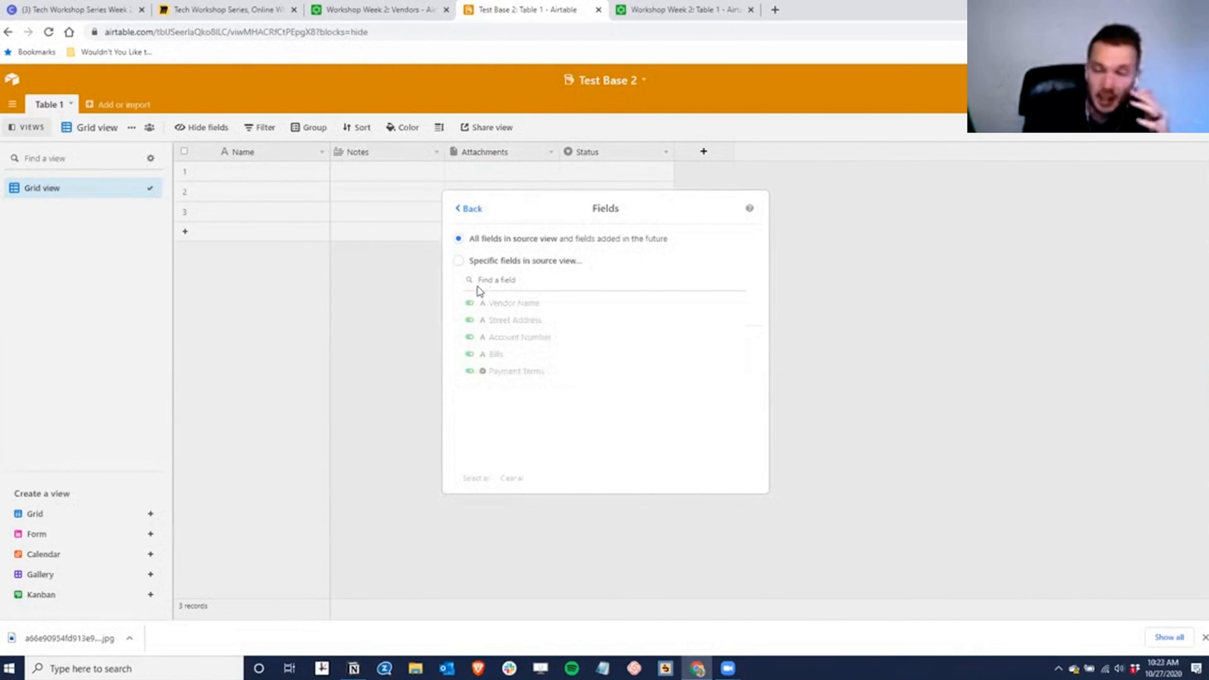
pyautogui.click(479, 213)
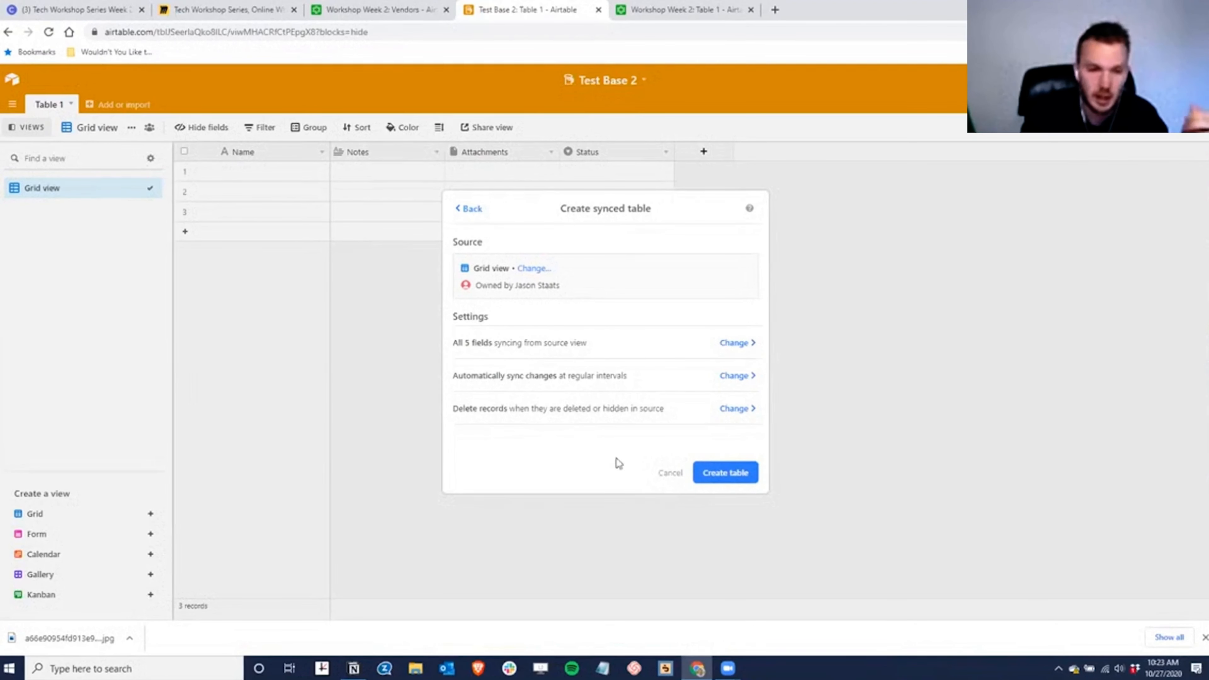
pyautogui.click(737, 475)
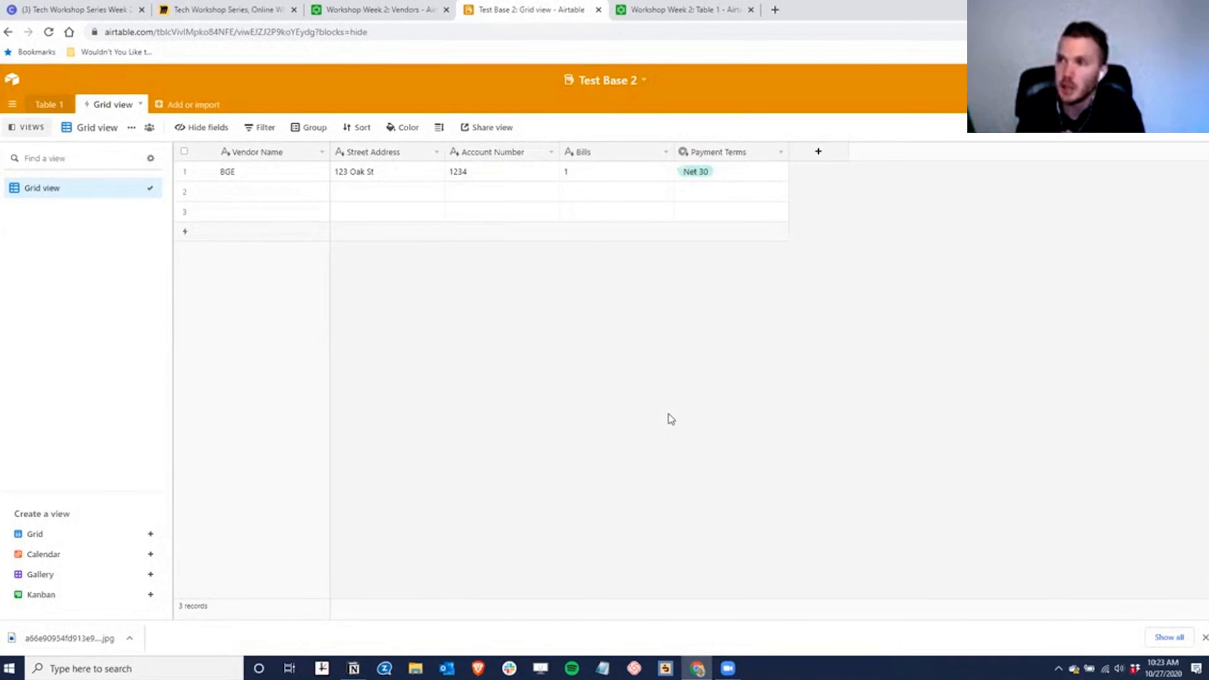
# - Switch back to the Workshop Week 2 Vendors table
pyautogui.click(424, 13)
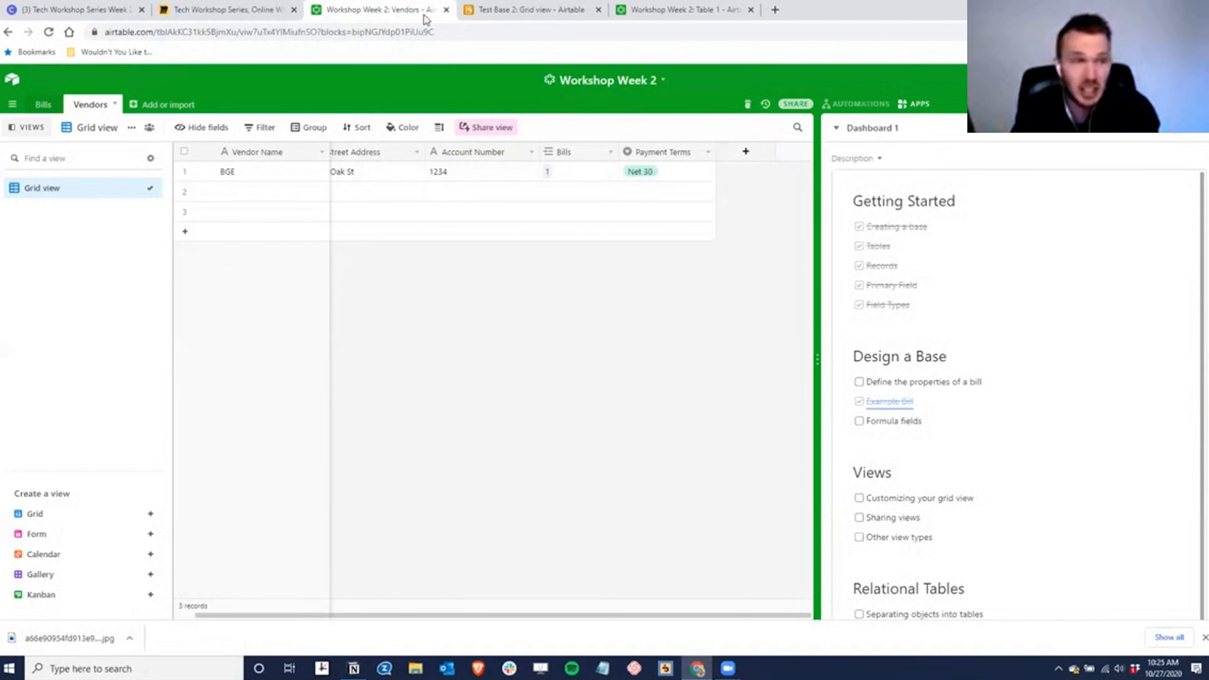
pyautogui.click(531, 15)
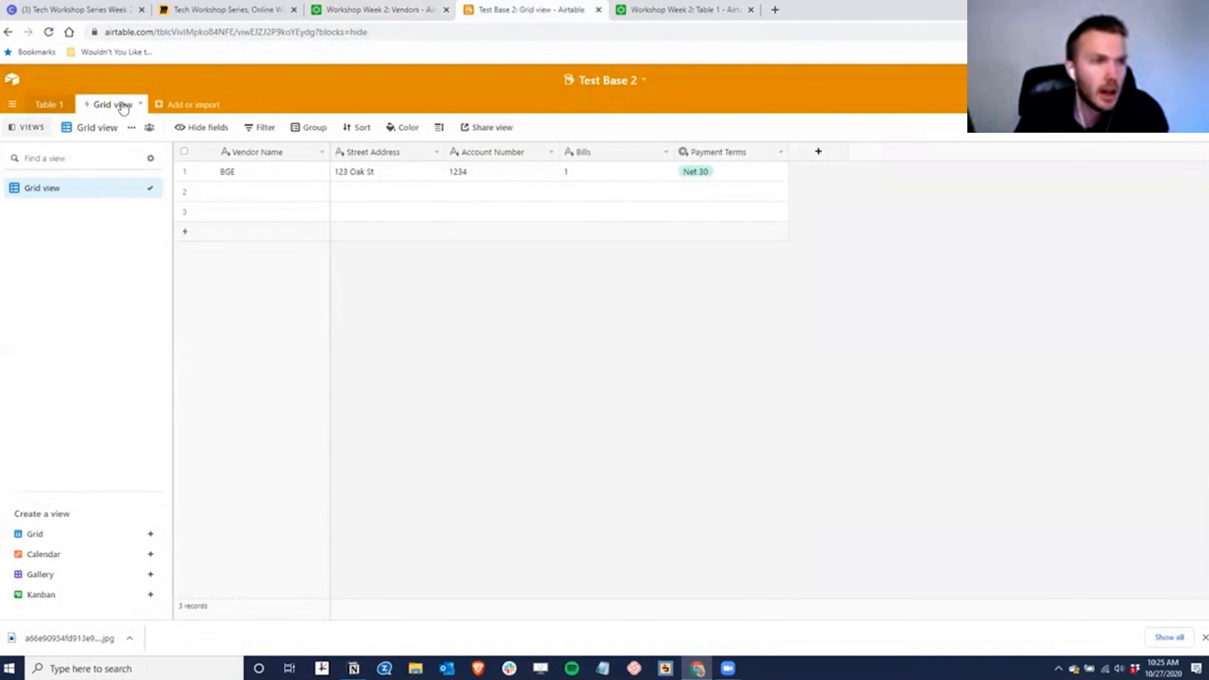
pyautogui.click(142, 105)
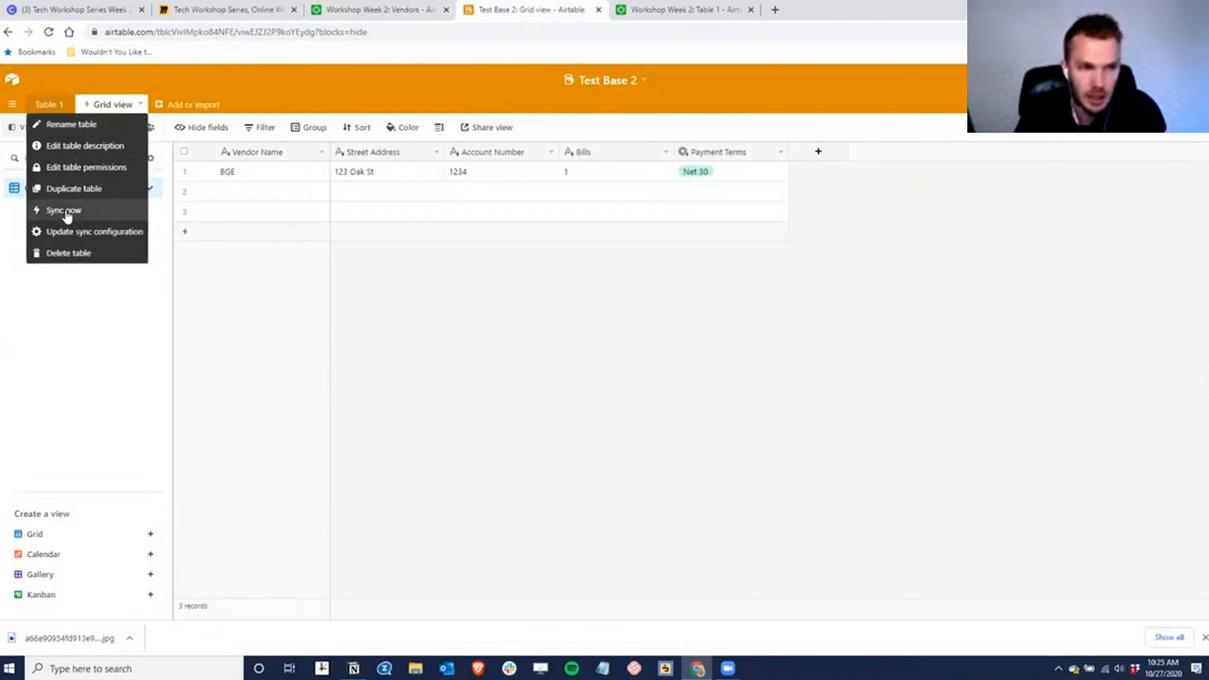
pyautogui.click(380, 10)
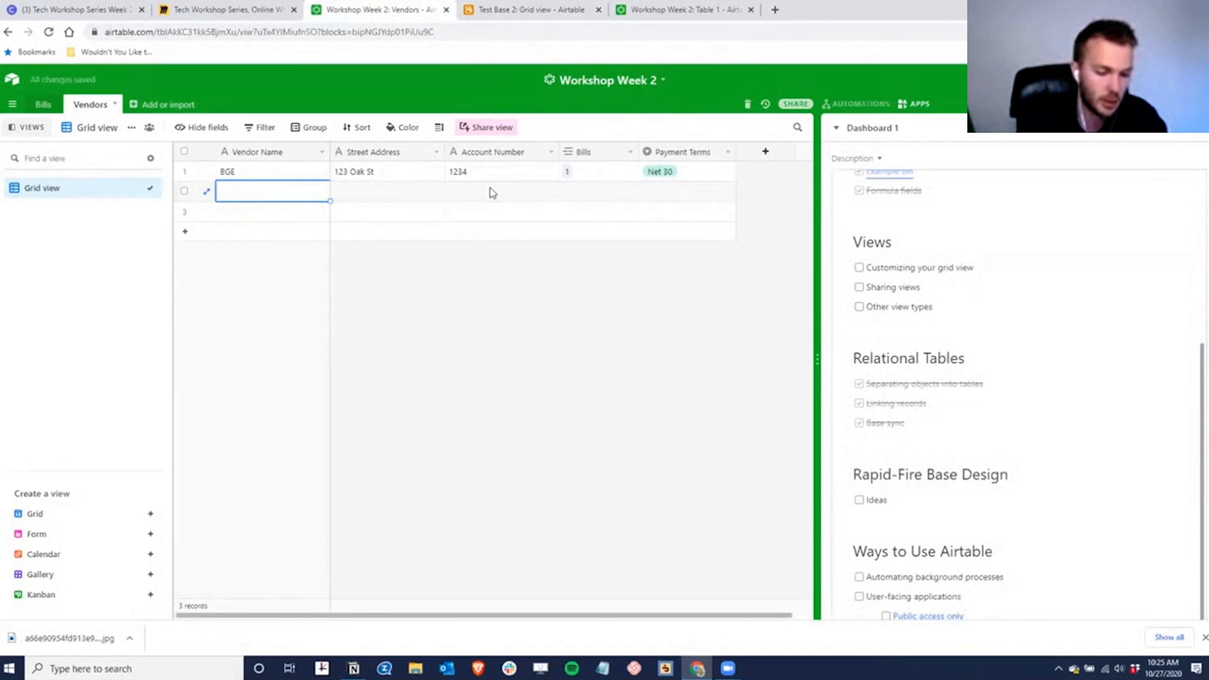
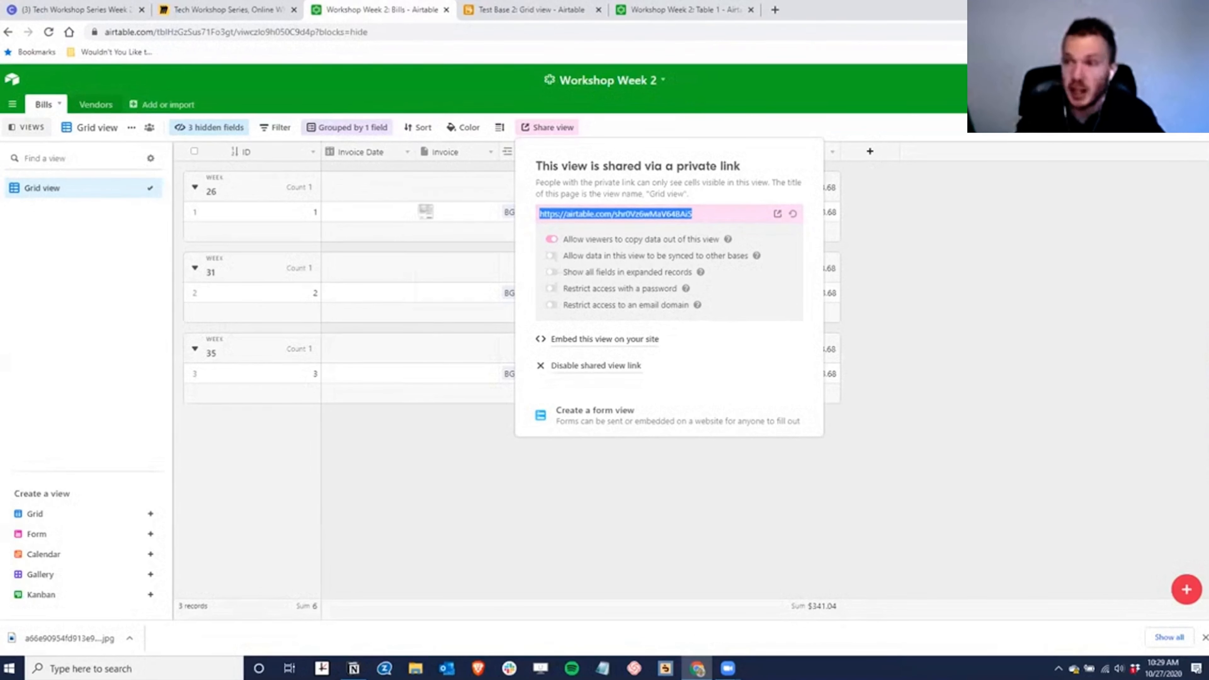
# - Preview the shared view link in an incognito window, then close it and dismiss the share popover
pyautogui.click(1201, 32)
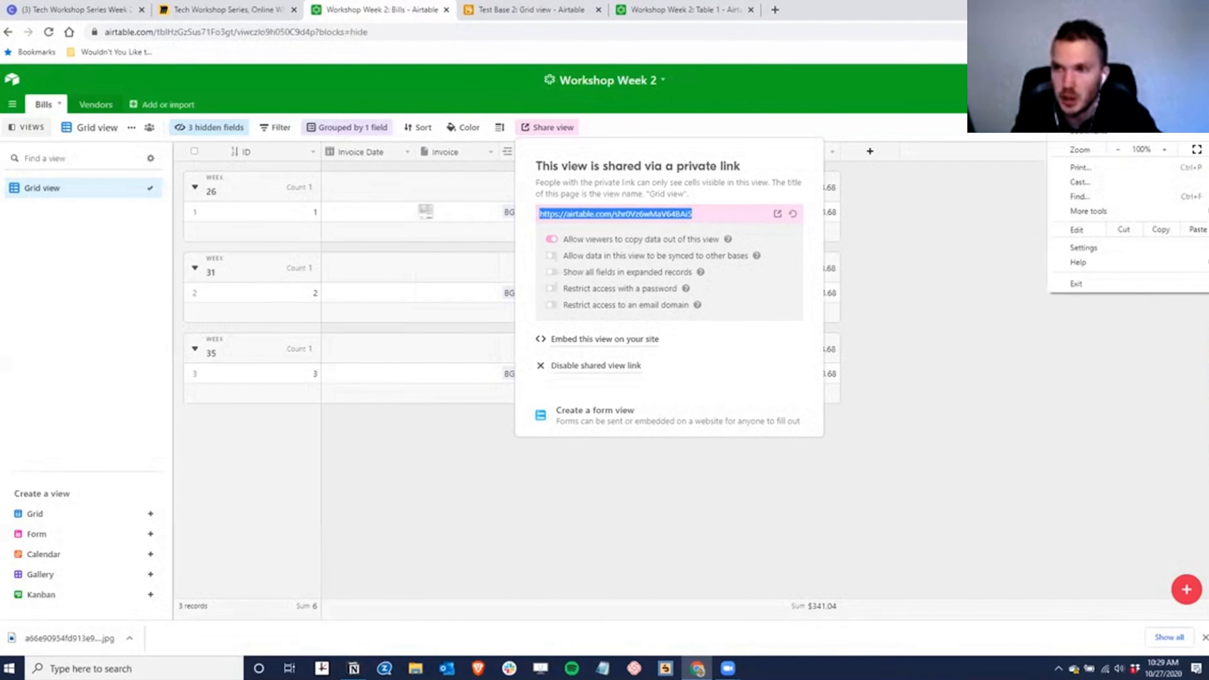
pyautogui.hotkey('ctrl', 'shift', 'n')
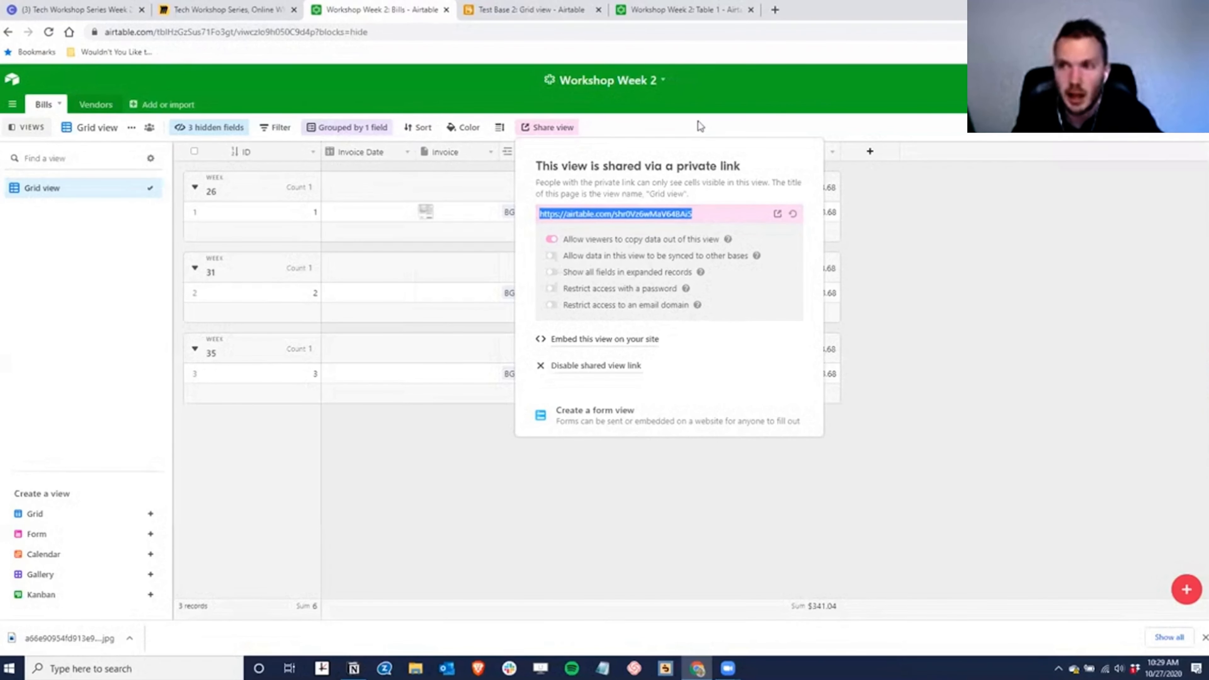
pyautogui.press('Return')
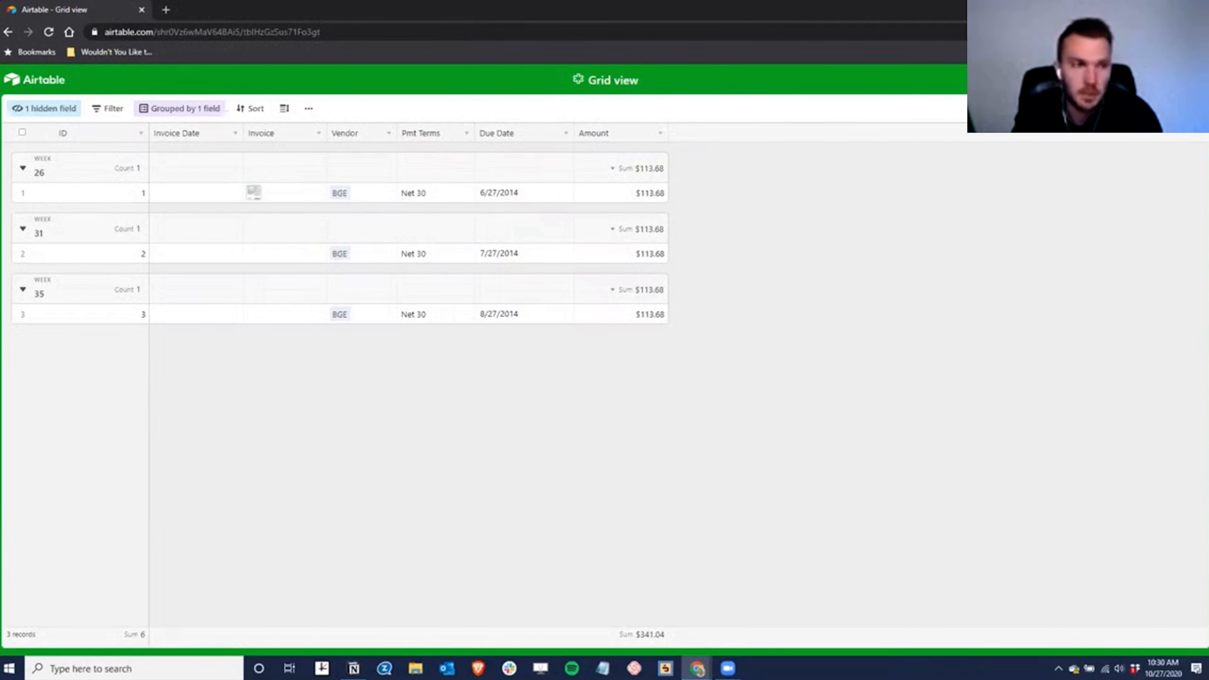
pyautogui.click(1195, 8)
pyautogui.click(892, 328)
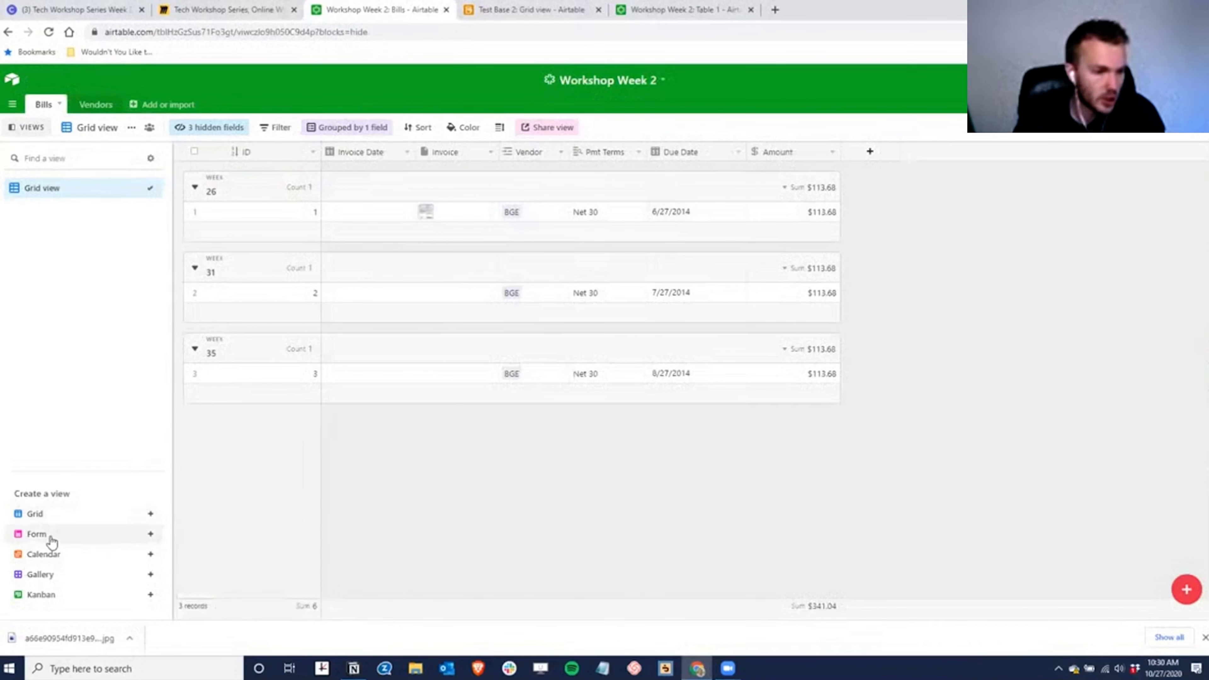
# - Create a new Form view for the Bills table
pyautogui.click(149, 534)
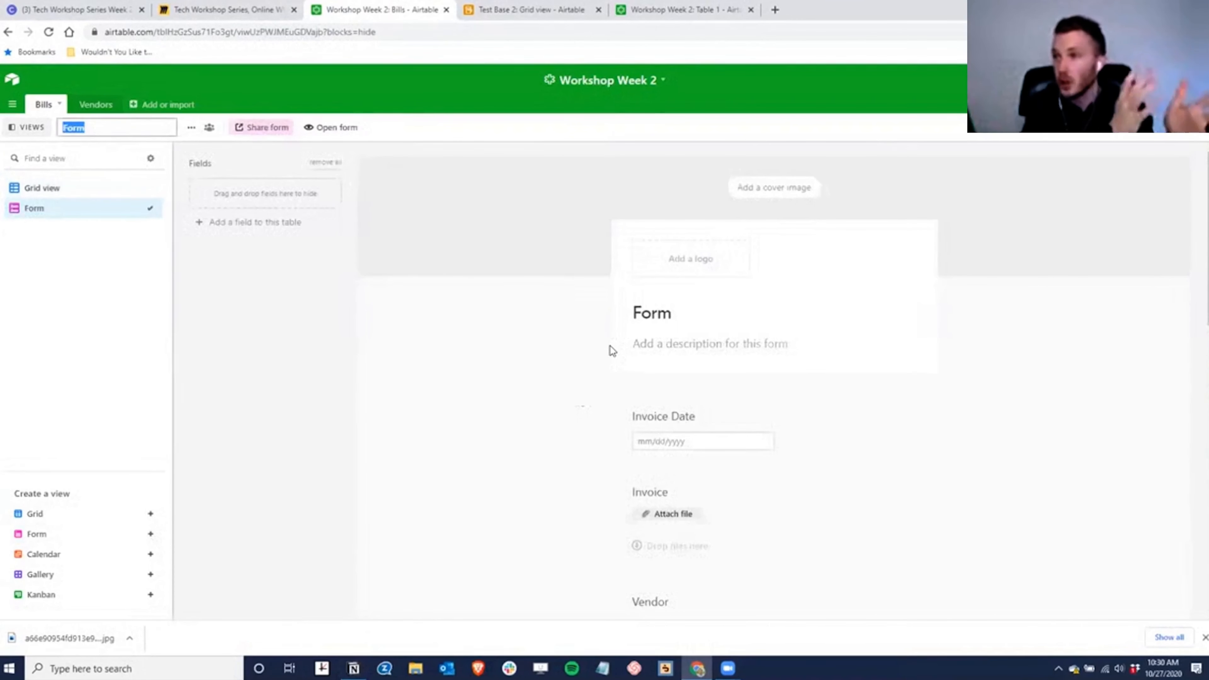
pyautogui.scroll(-6, 715, 426)
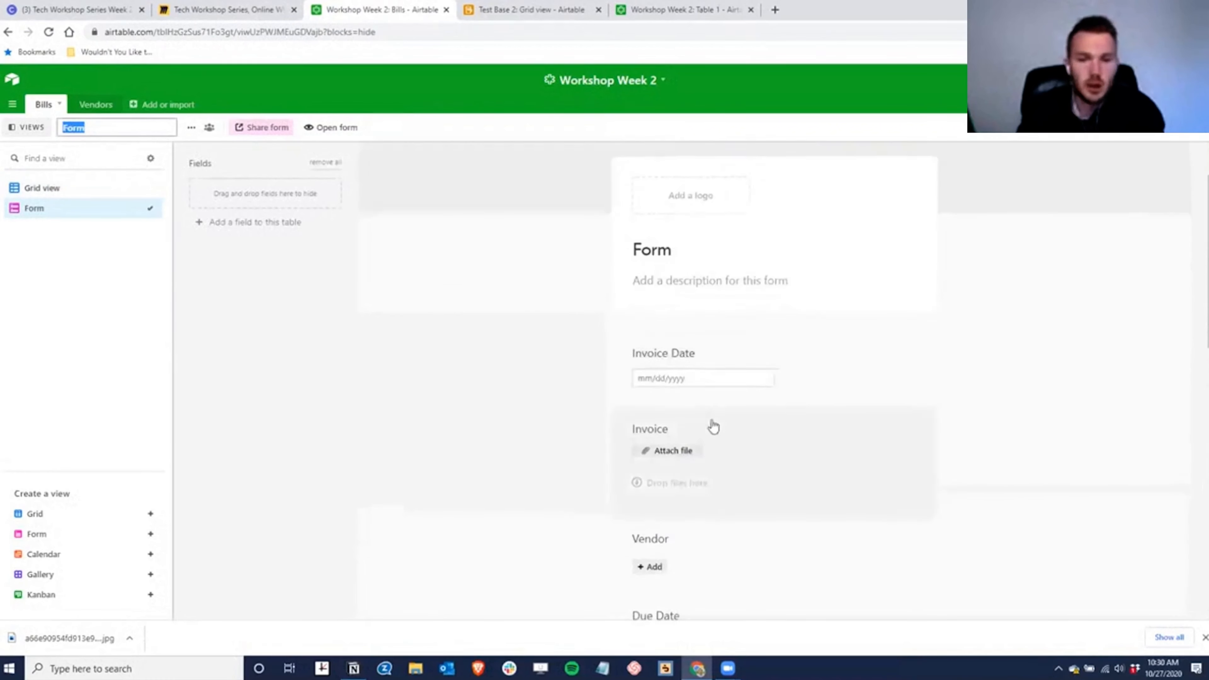
pyautogui.scroll(-5, 664, 371)
pyautogui.scroll(8, 677, 400)
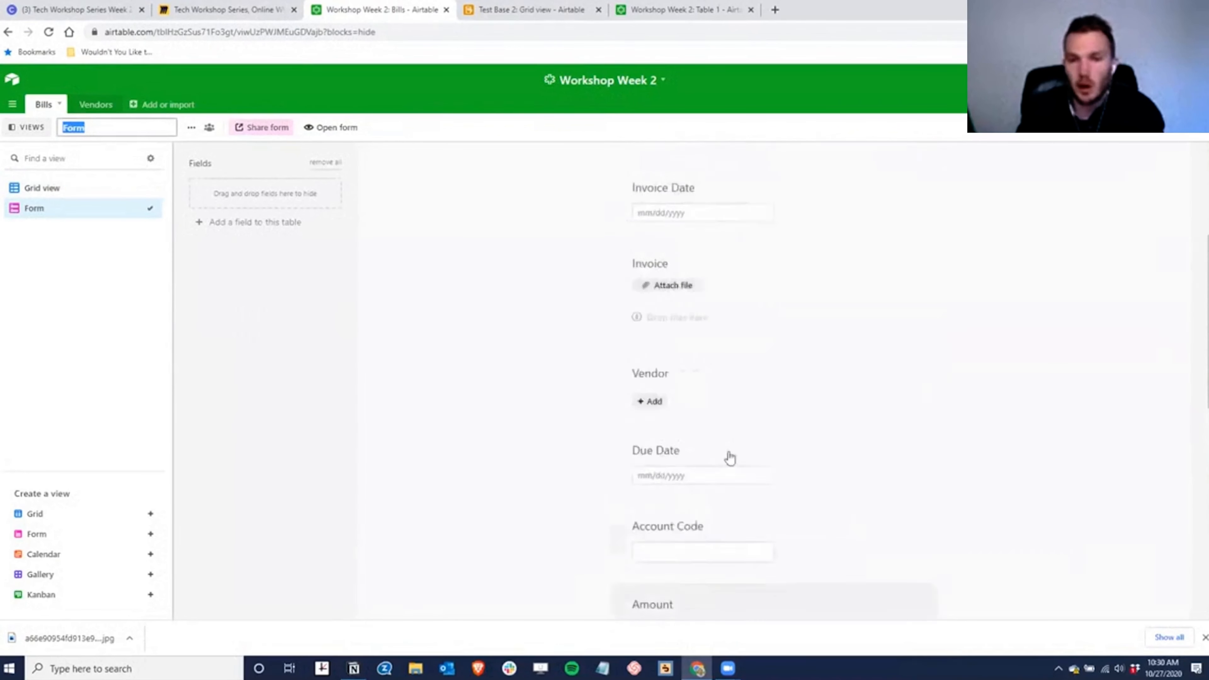
pyautogui.scroll(3, 728, 427)
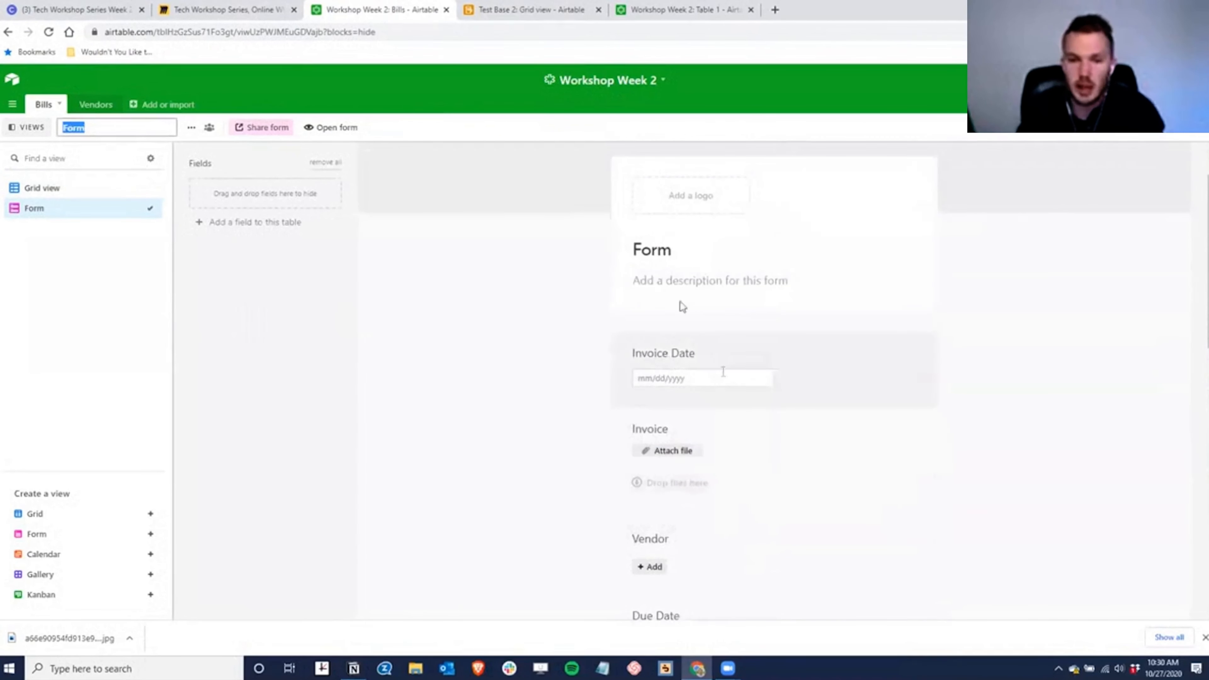
pyautogui.scroll(-1, 667, 352)
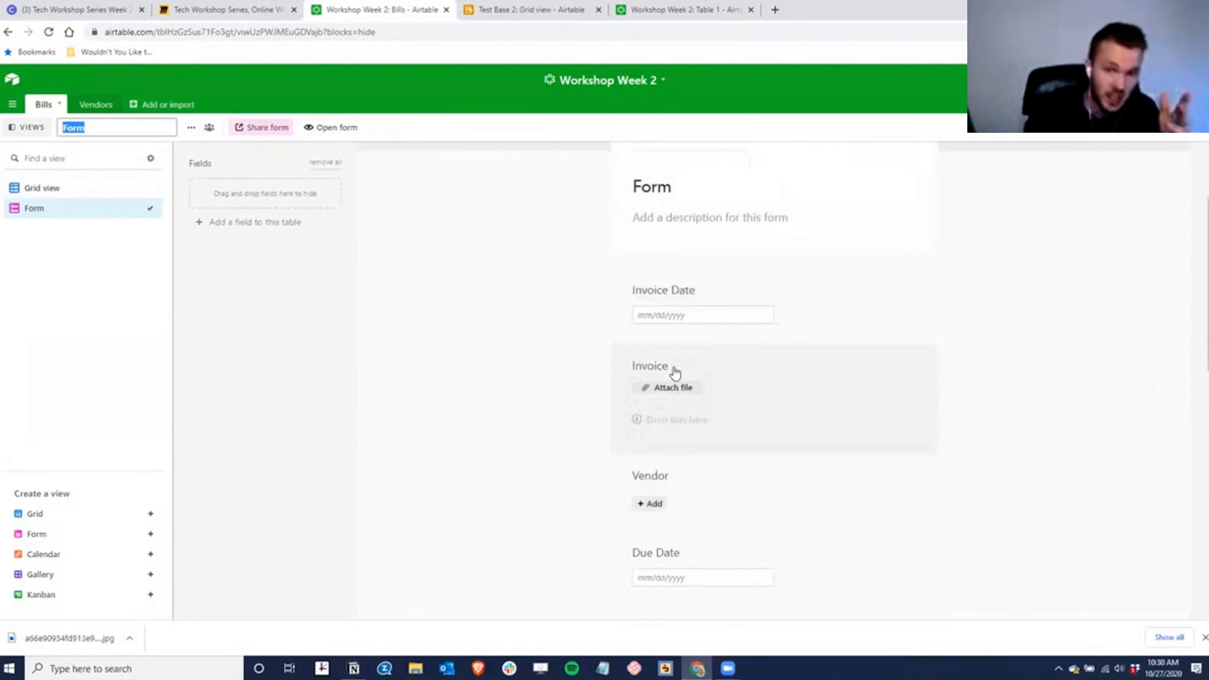
pyautogui.scroll(-2, 700, 338)
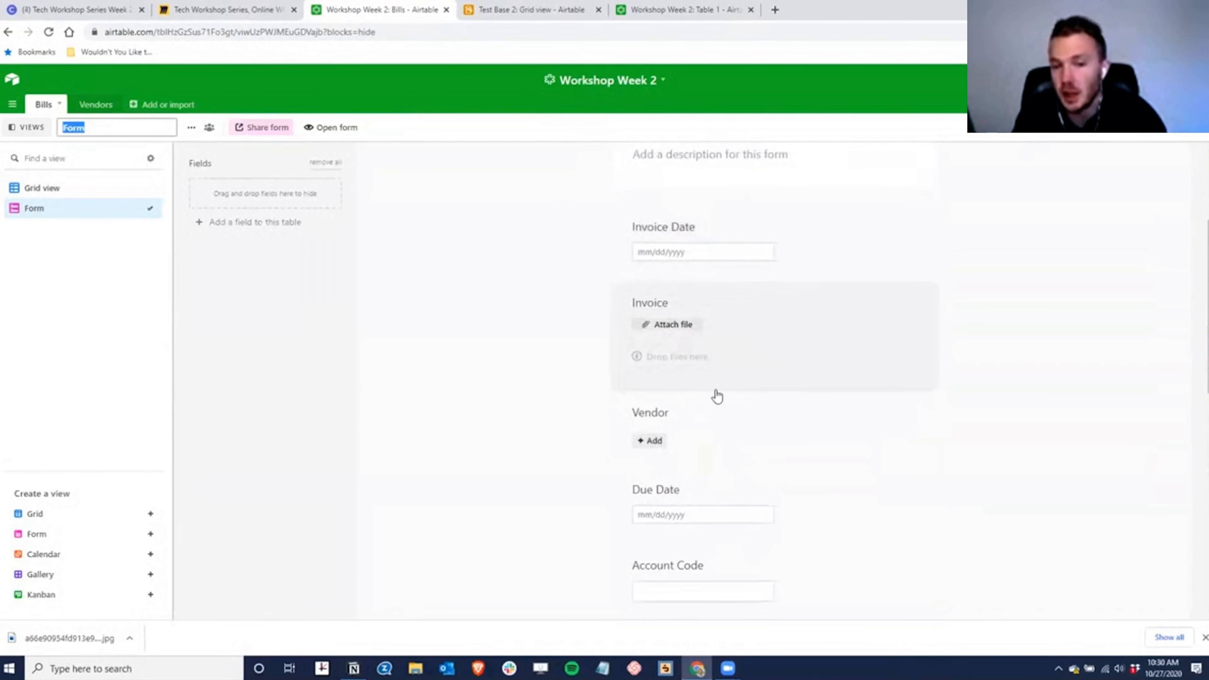
pyautogui.scroll(-6, 679, 440)
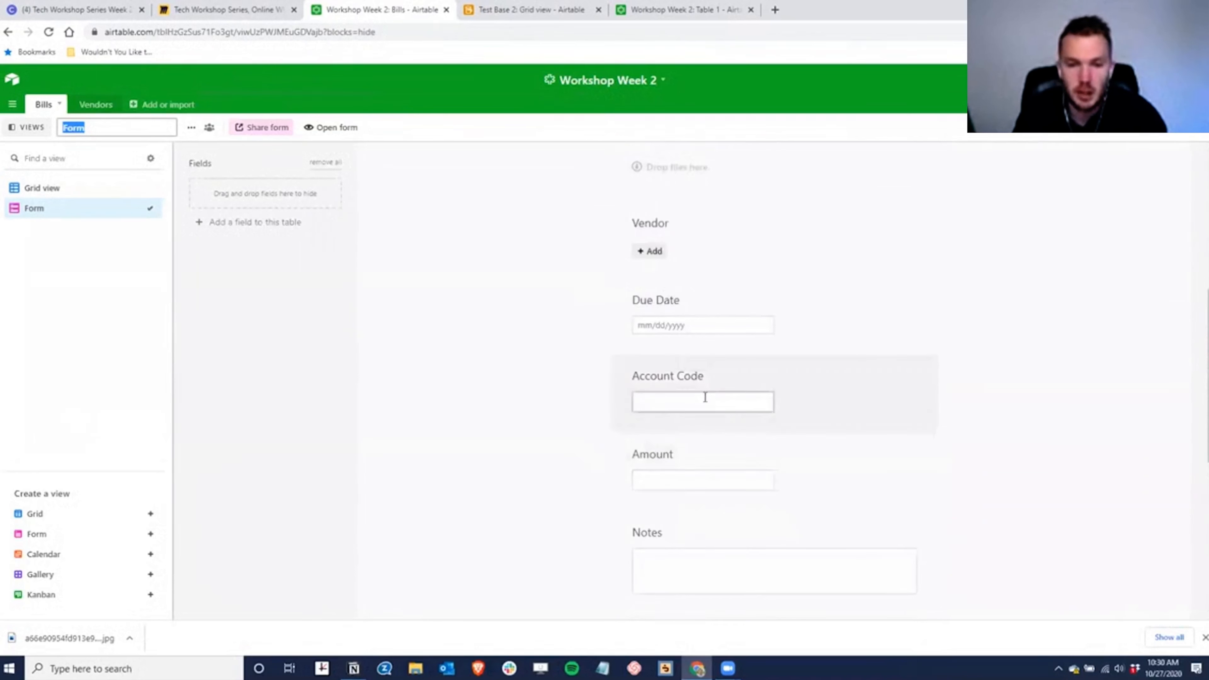
# - Remove the Account Code and Notes fields from the form
pyautogui.moveTo(706, 381); pyautogui.dragTo(328, 200)
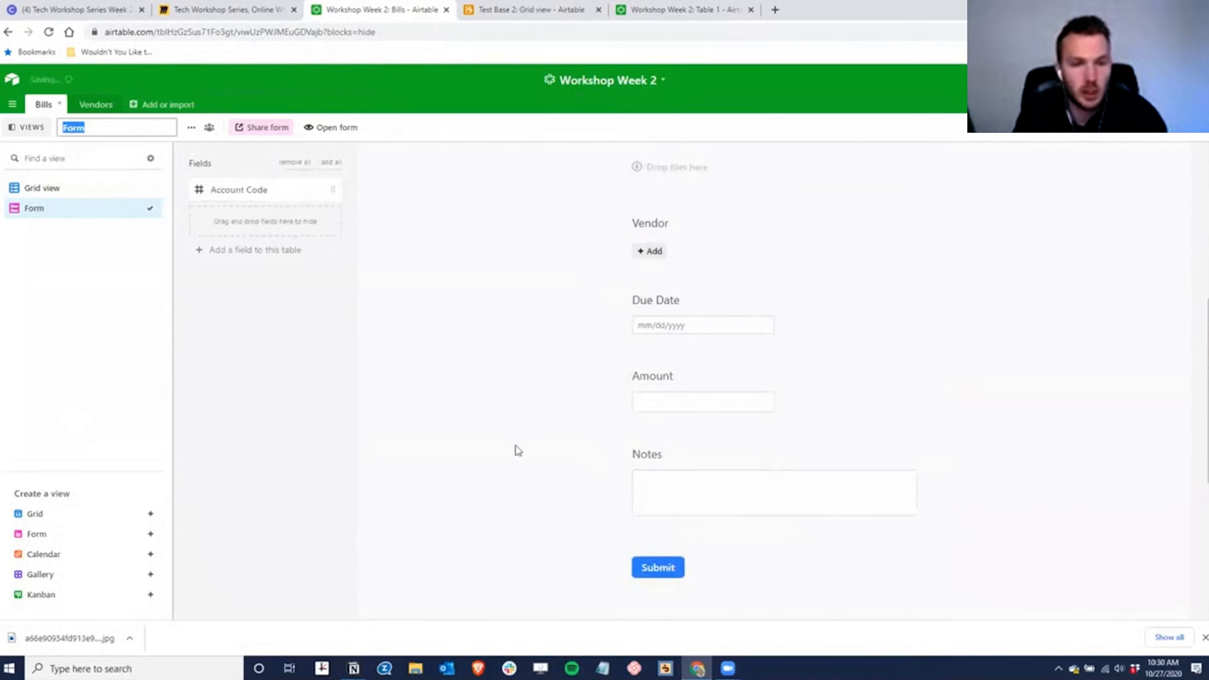
pyautogui.scroll(2, 448, 514)
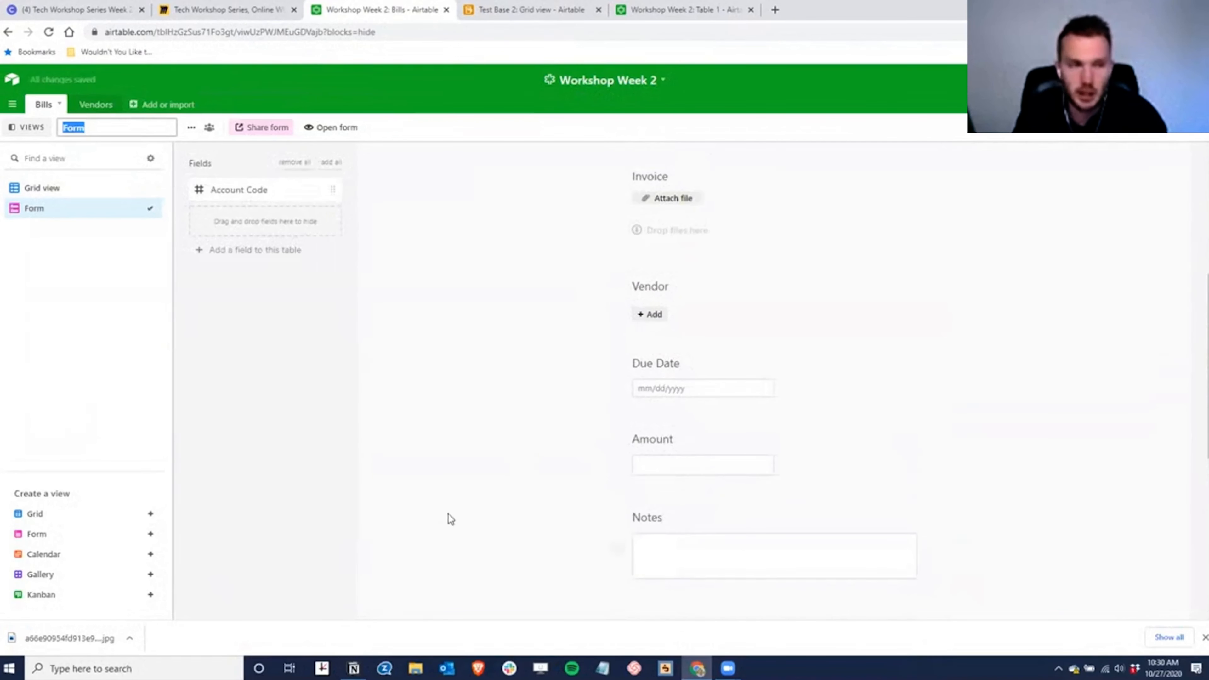
pyautogui.moveTo(663, 524); pyautogui.dragTo(256, 217)
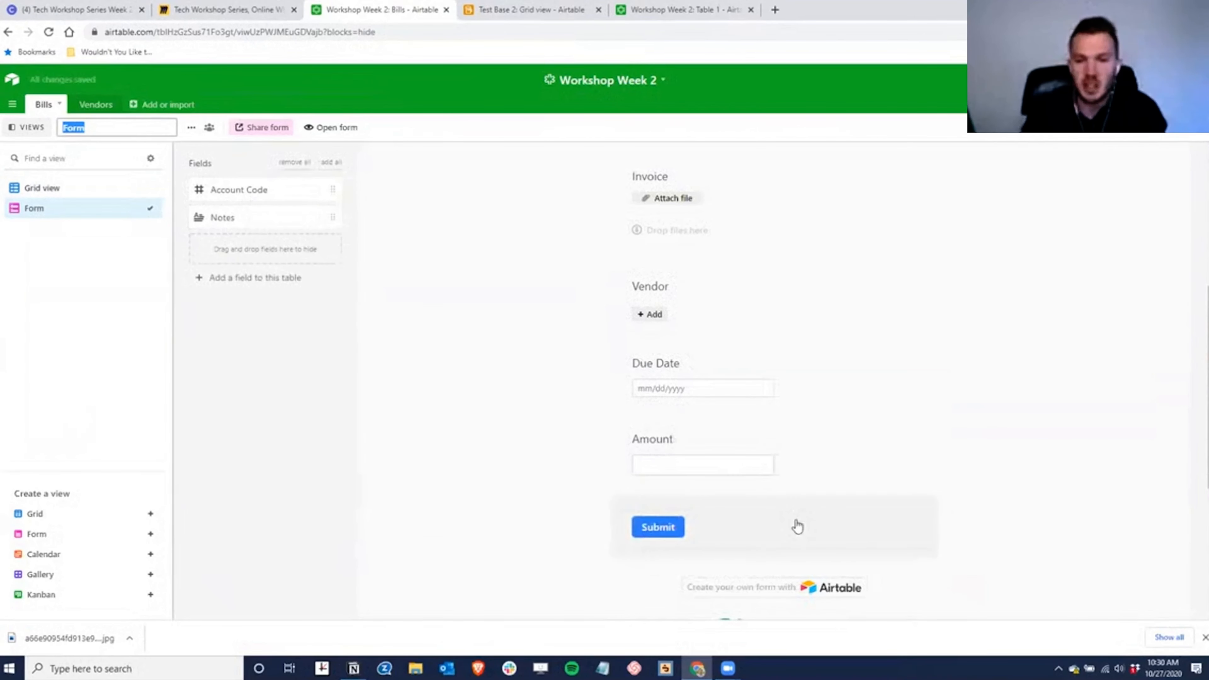
pyautogui.scroll(5, 790, 504)
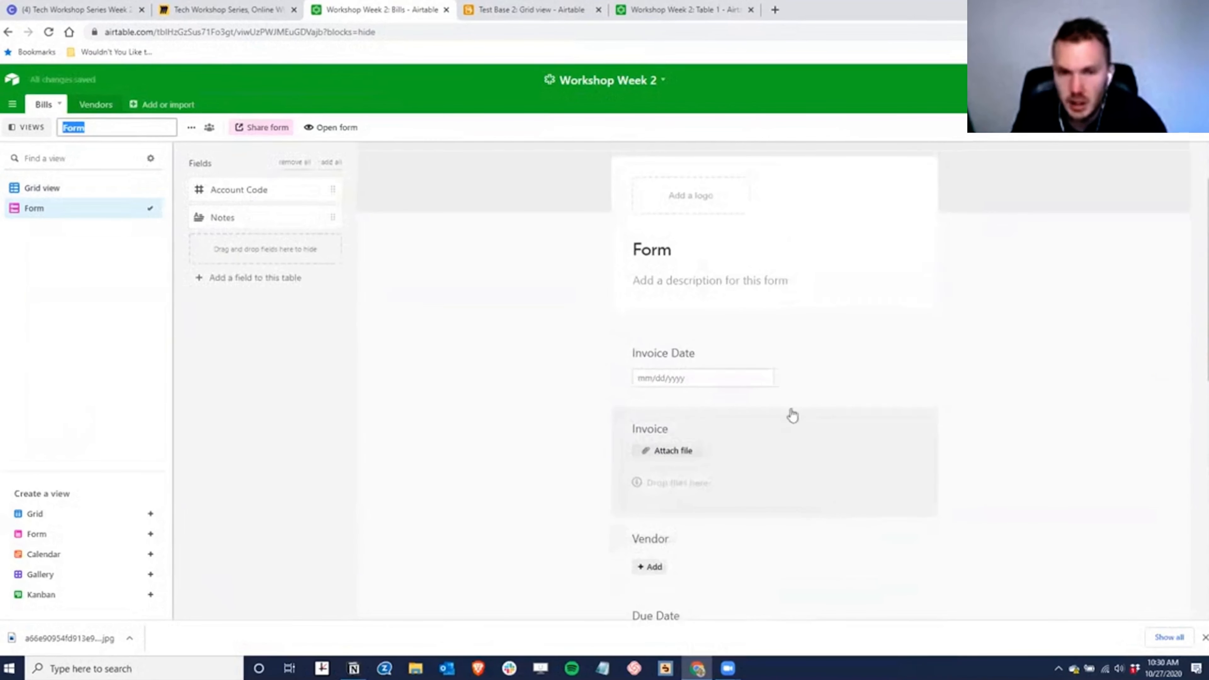
# - Make the Invoice Date and Invoice fields required on the form
pyautogui.click(737, 353)
pyautogui.click(905, 358)
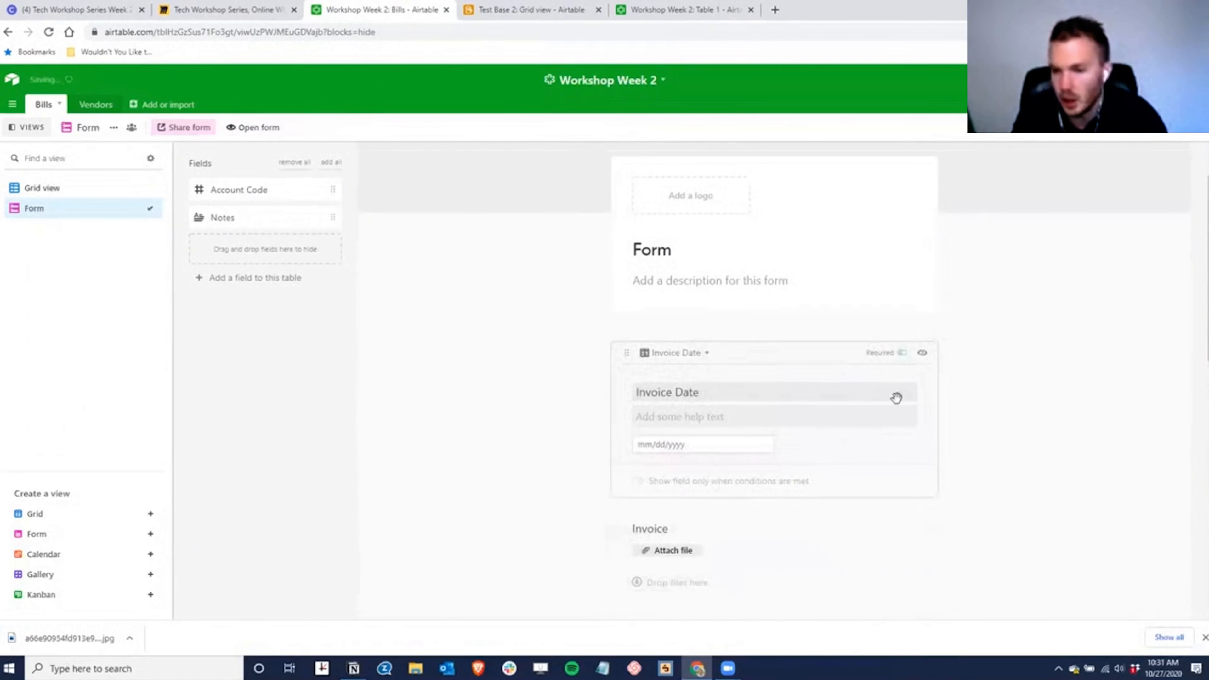
pyautogui.click(801, 569)
pyautogui.click(902, 428)
pyautogui.click(528, 397)
# - Title the form 'Submit A Bill' and fill its description with placeholder text
pyautogui.click(682, 245)
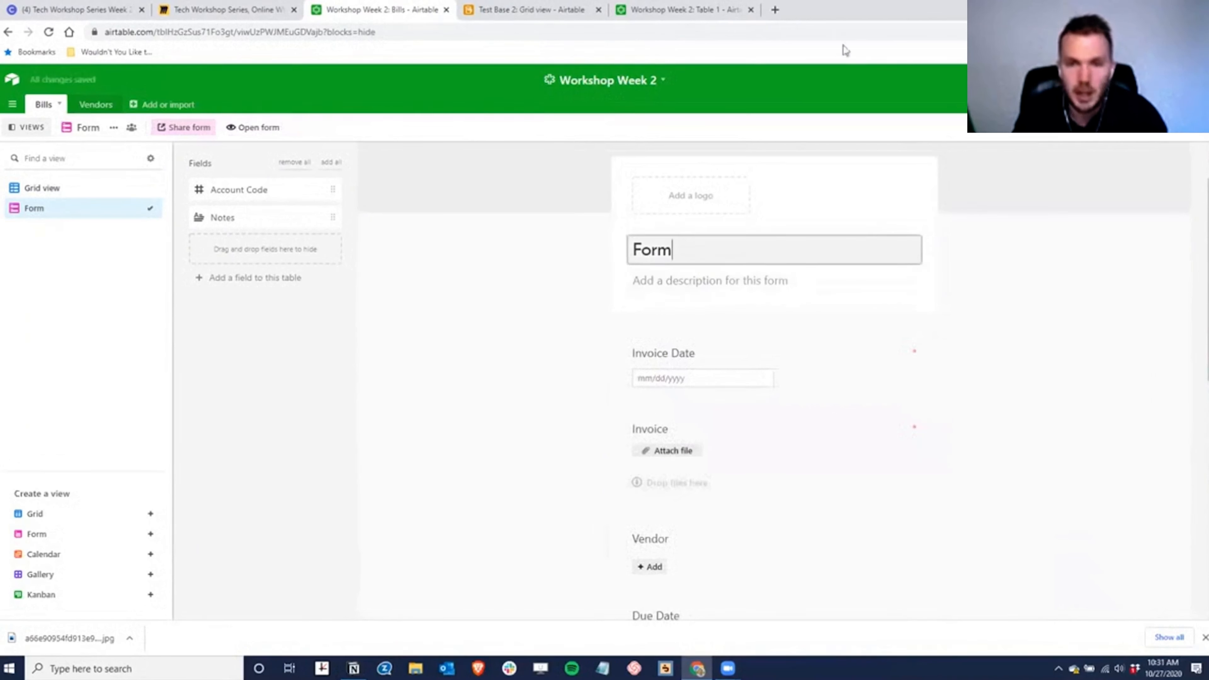
pyautogui.hotkey('ctrl', 'a')
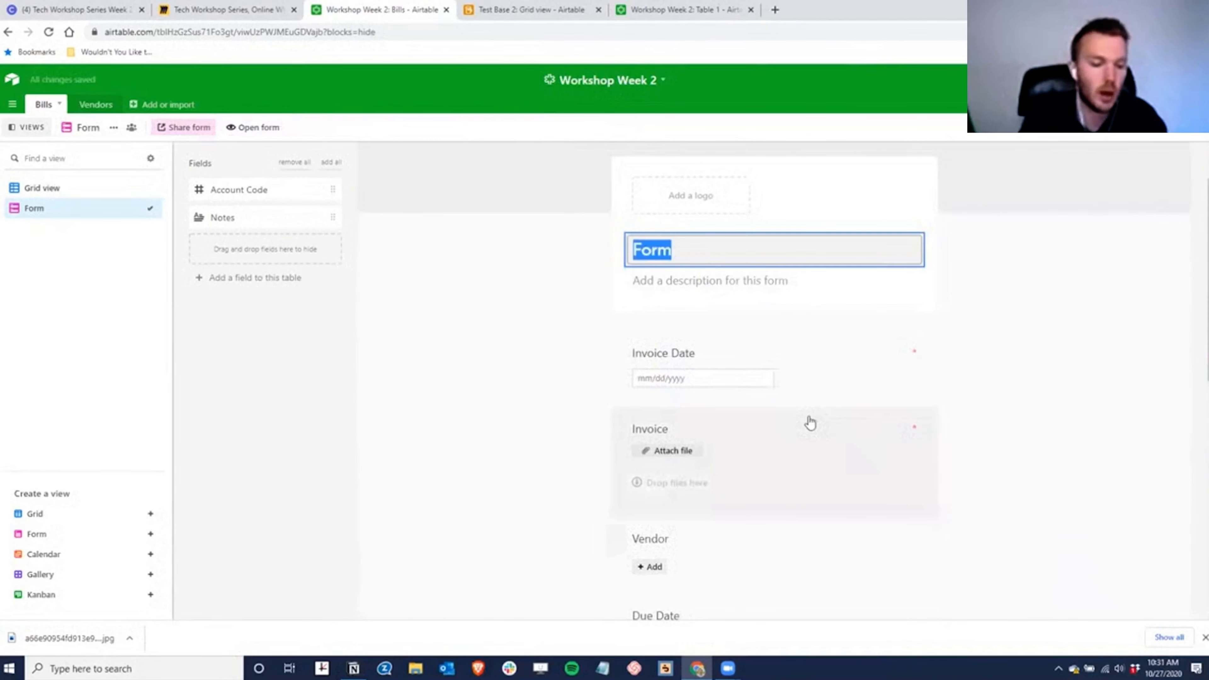
pyautogui.write('Submit A Bill')
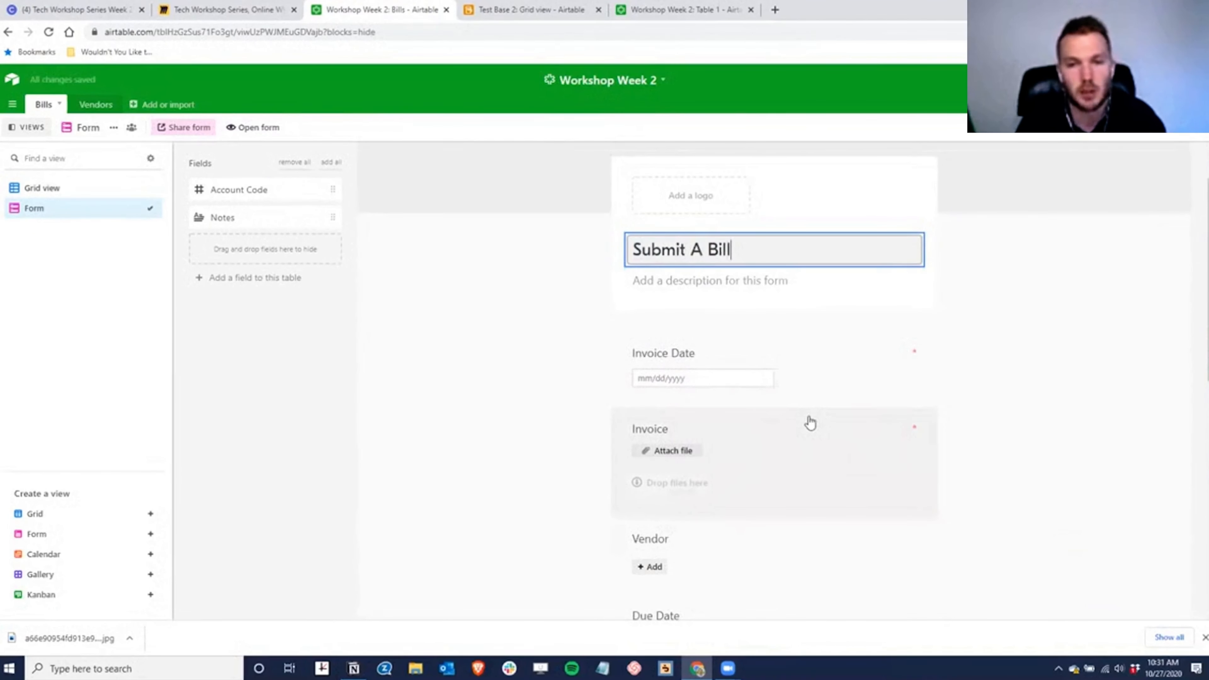
pyautogui.click(675, 286)
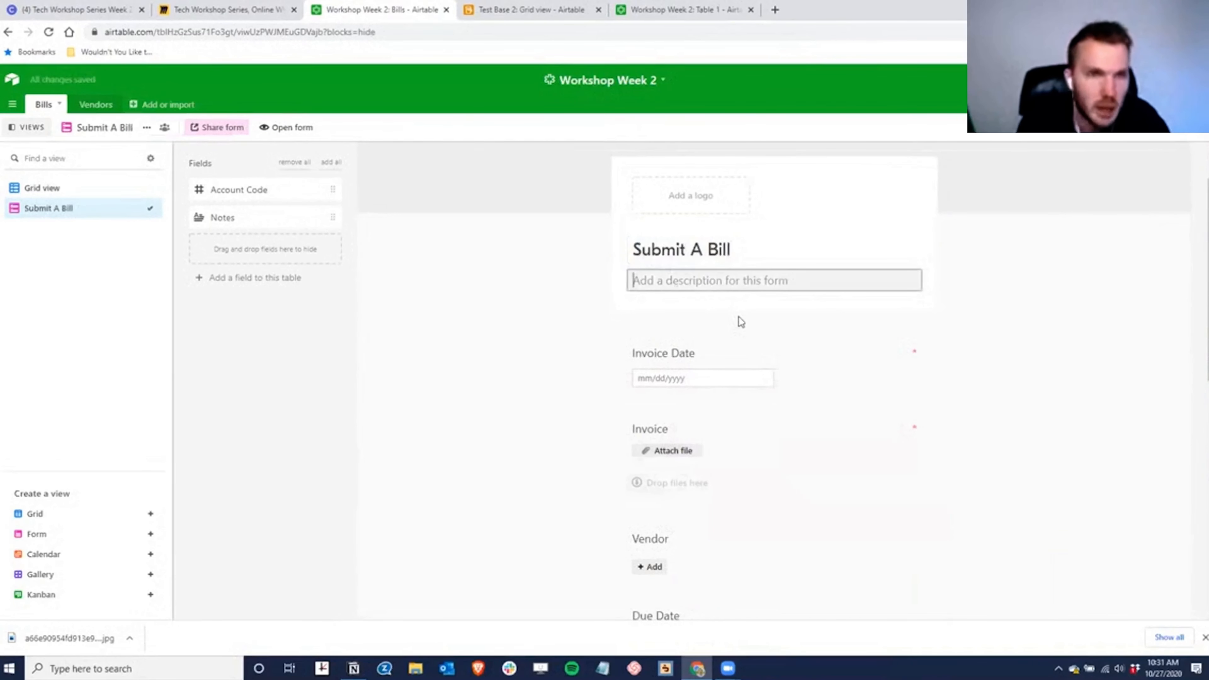
pyautogui.write('a;sldfjkadsf')
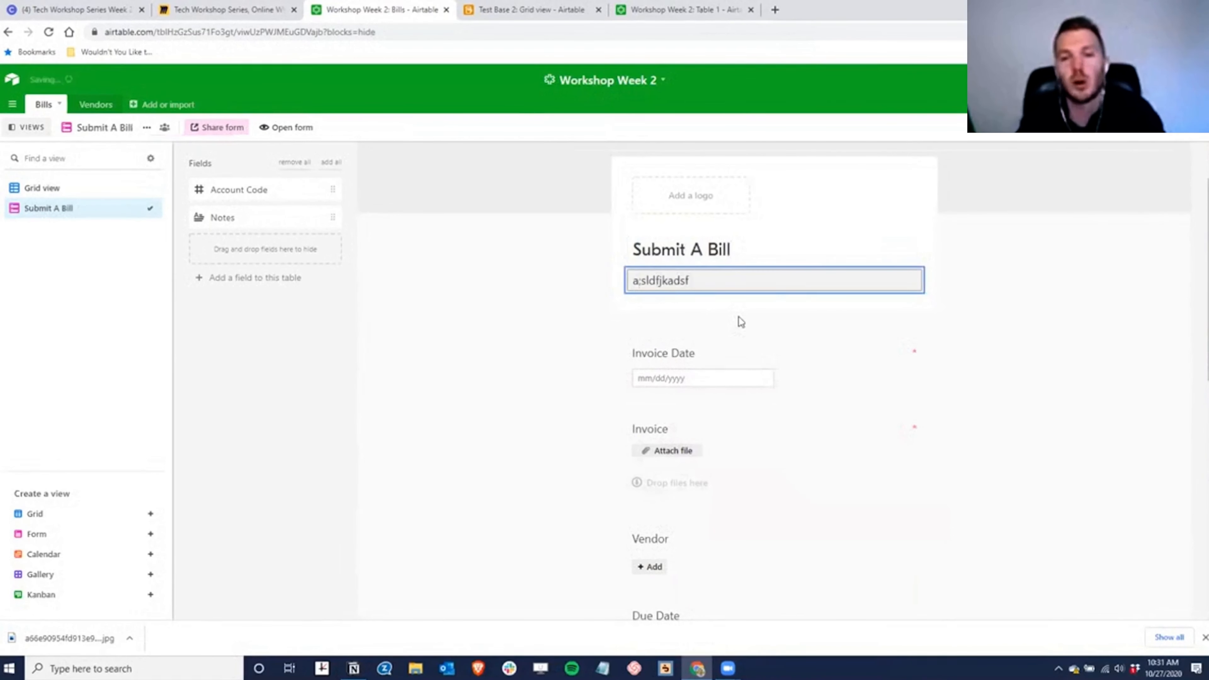
pyautogui.press('Return')
pyautogui.hotkey('ctrl', 'v')
pyautogui.press('Return')
pyautogui.hotkey('ctrl', 'v')
pyautogui.press('Return')
pyautogui.write('a;sldfjkadsf')
pyautogui.press('Return')
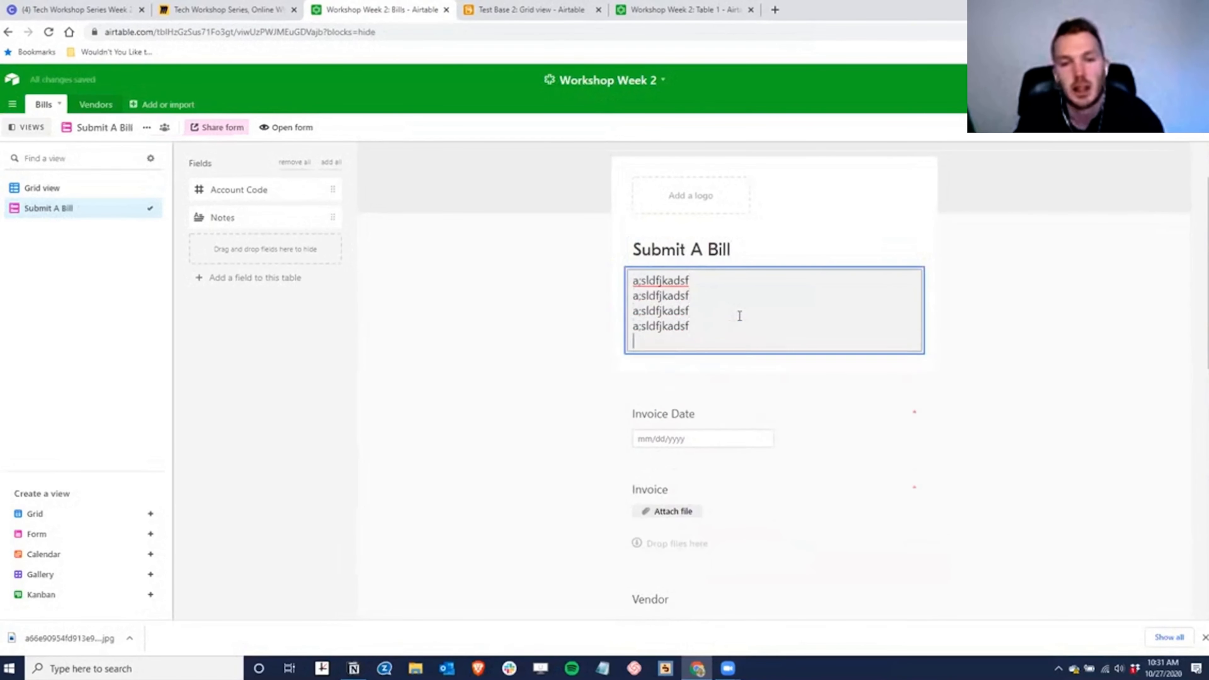
pyautogui.hotkey('ctrl', 'v')
pyautogui.press('Return')
pyautogui.hotkey('ctrl', 'v')
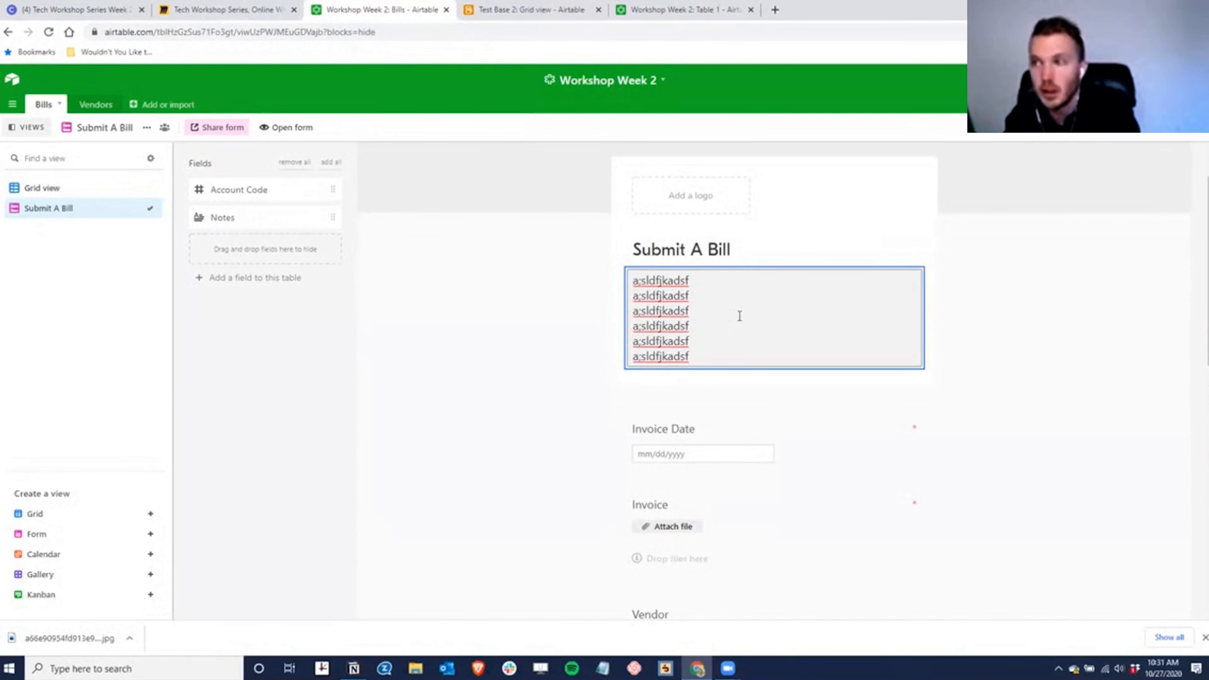
# - Check the form's vendor record picker, then select the form's private share link
pyautogui.scroll(-3, 717, 305)
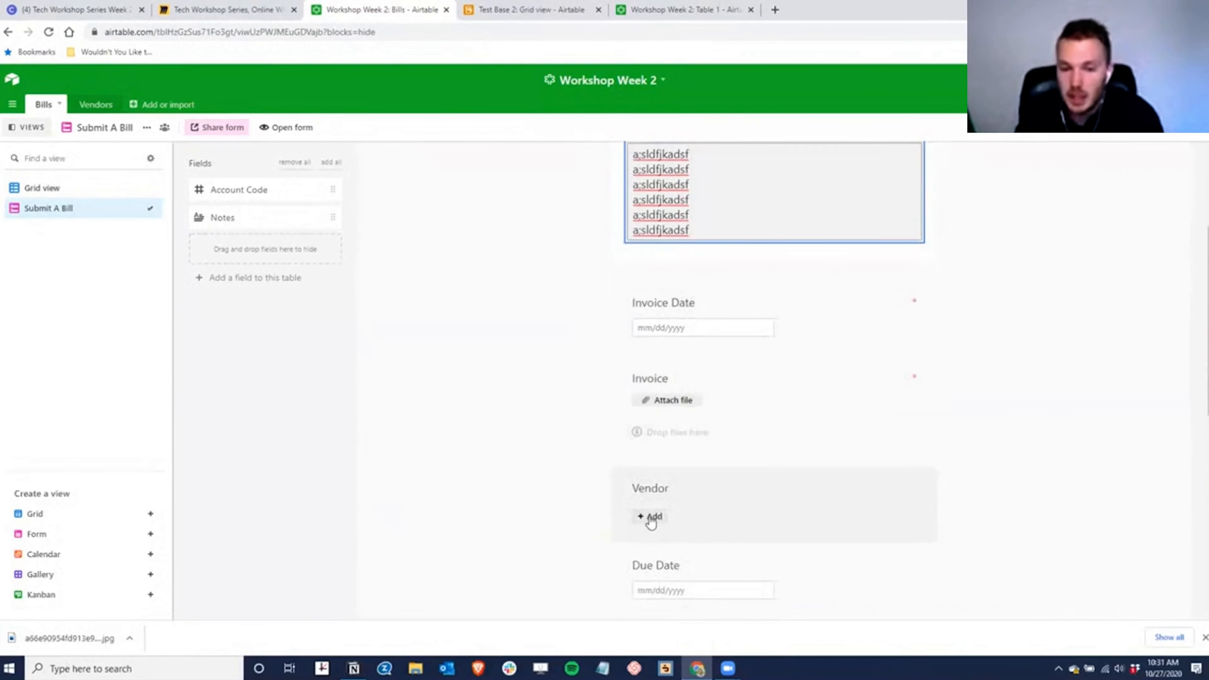
pyautogui.scroll(-4, 656, 490)
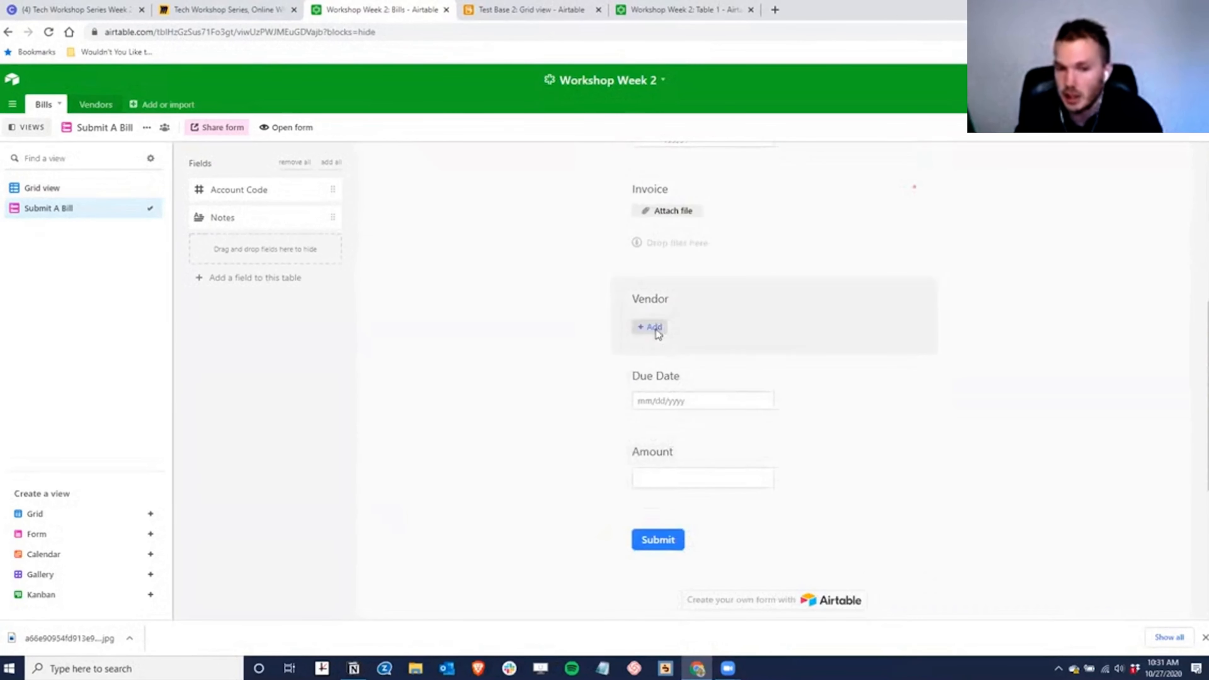
pyautogui.click(651, 327)
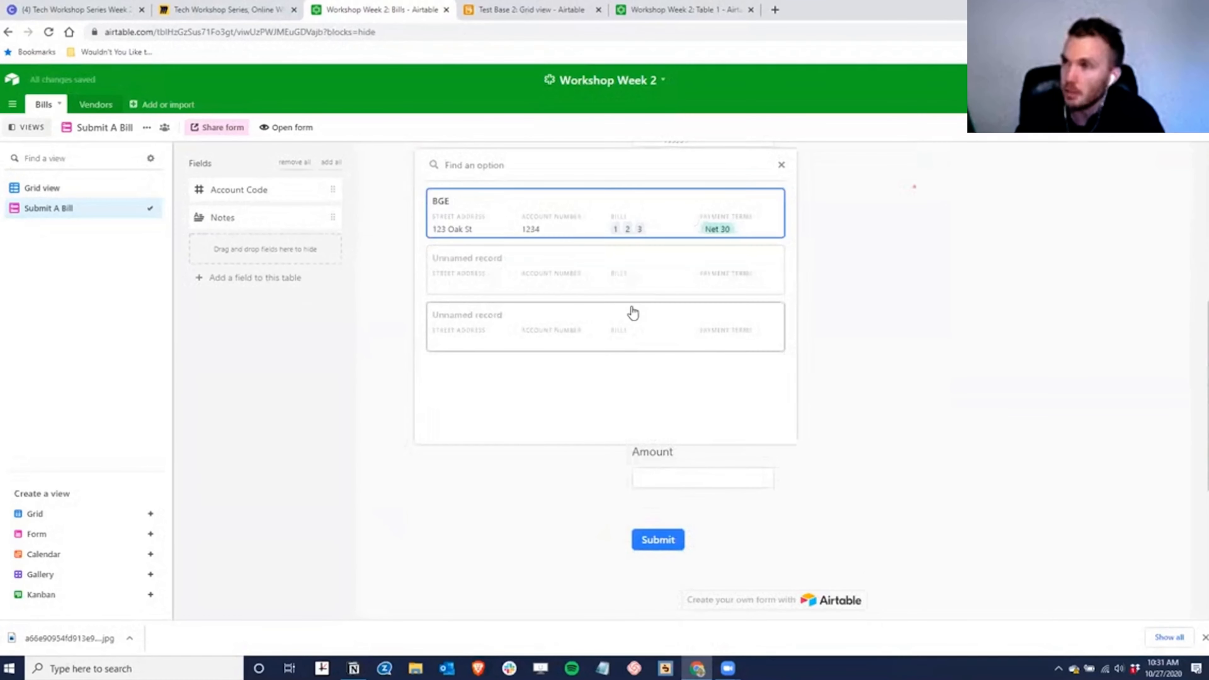
pyautogui.click(781, 164)
pyautogui.scroll(5, 913, 420)
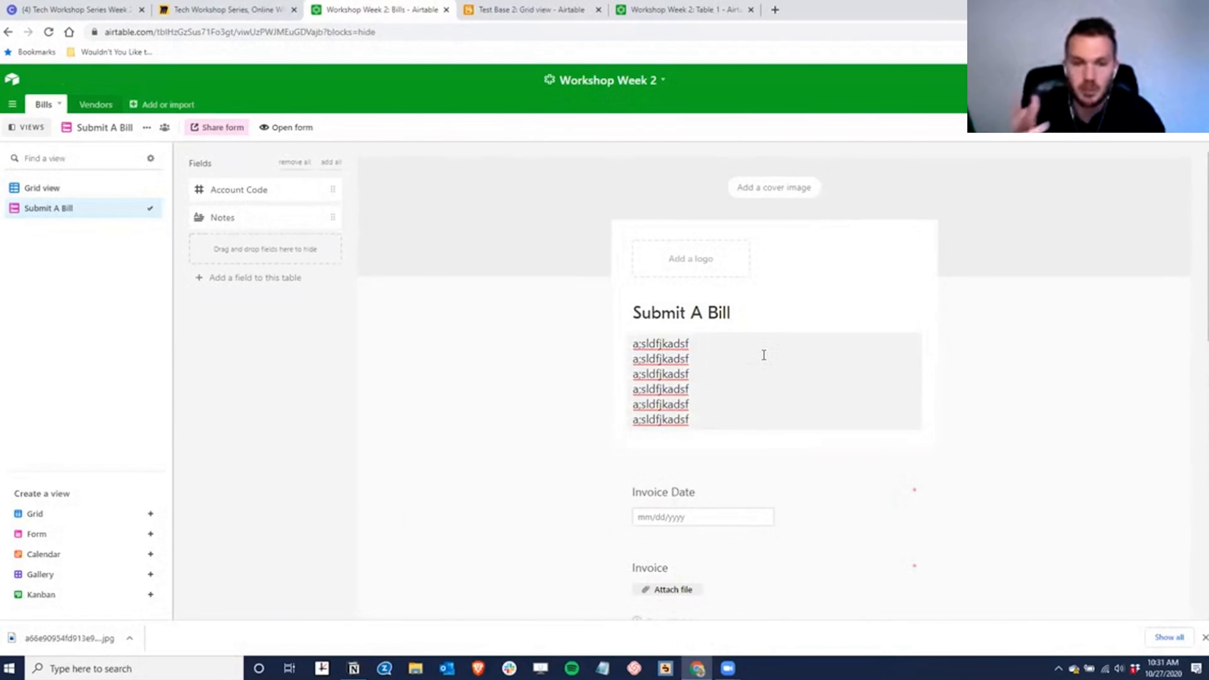
pyautogui.scroll(-3, 845, 410)
pyautogui.scroll(3, 845, 410)
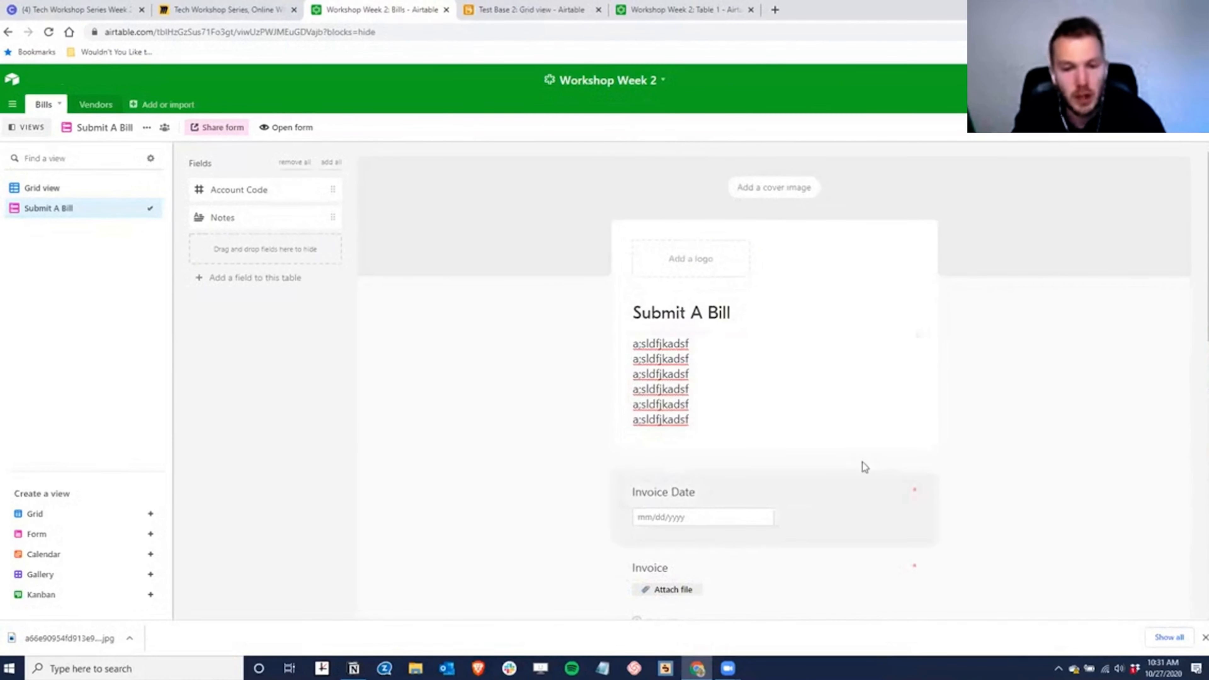
pyautogui.scroll(-3, 852, 453)
pyautogui.scroll(2, 852, 453)
pyautogui.click(222, 127)
pyautogui.click(277, 214)
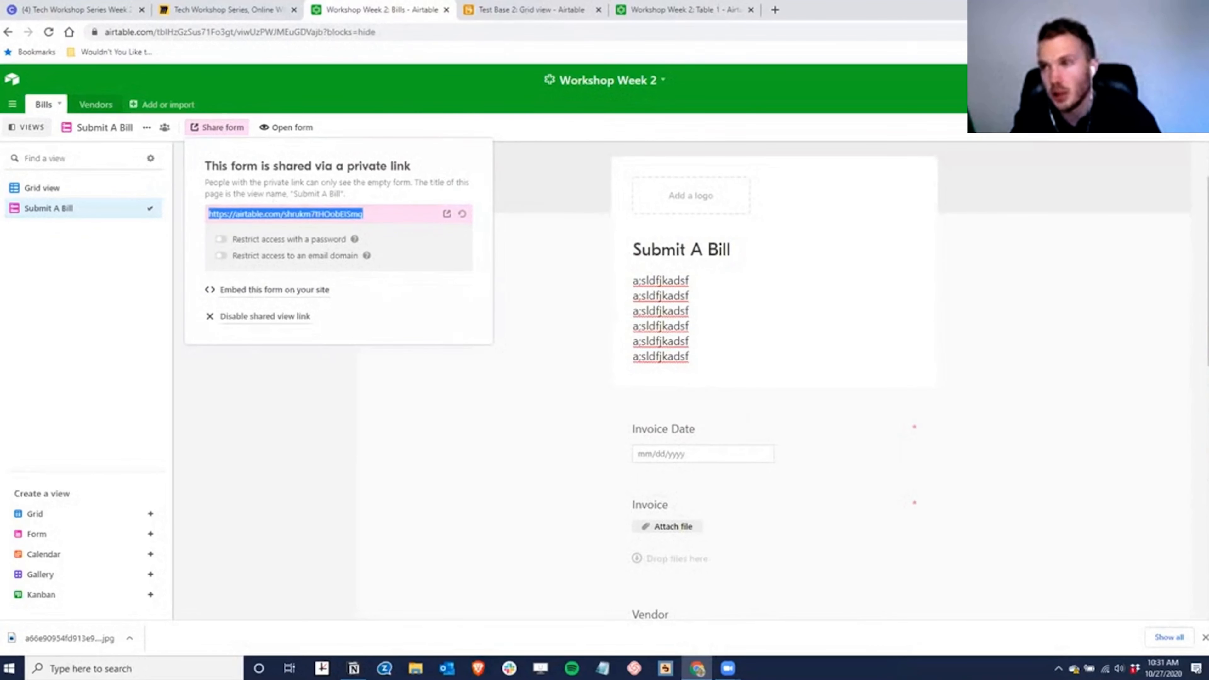
pyautogui.click(1199, 32)
pyautogui.click(1089, 80)
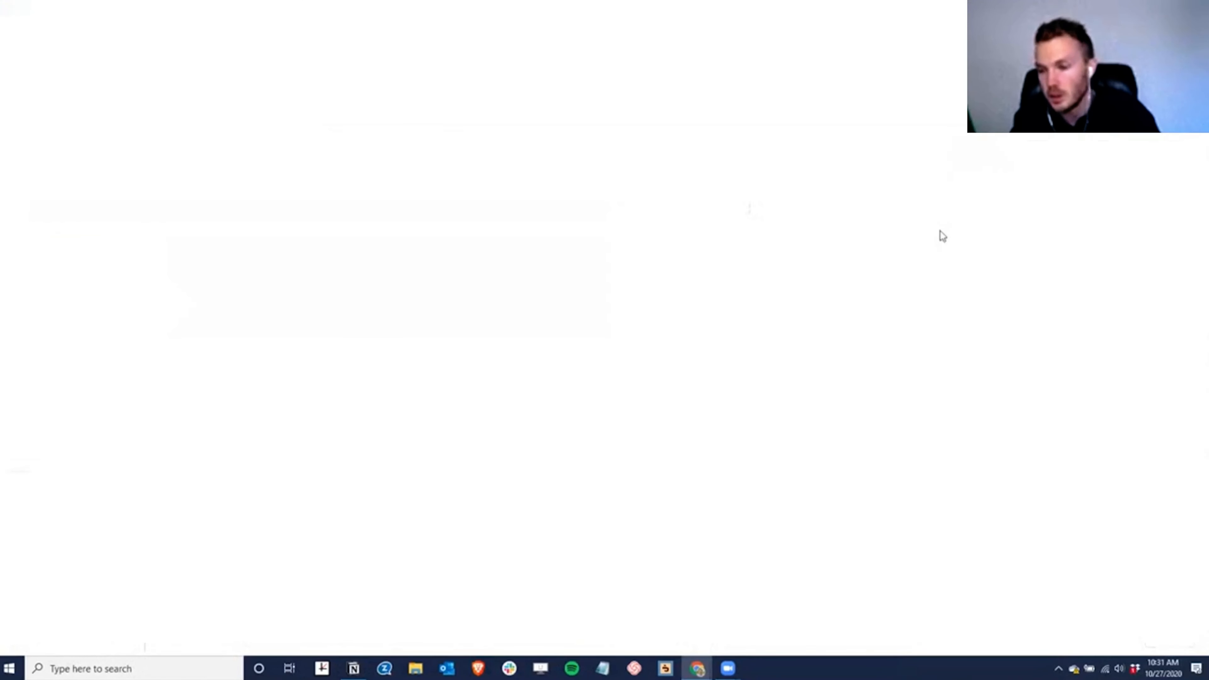
pyautogui.press('Return')
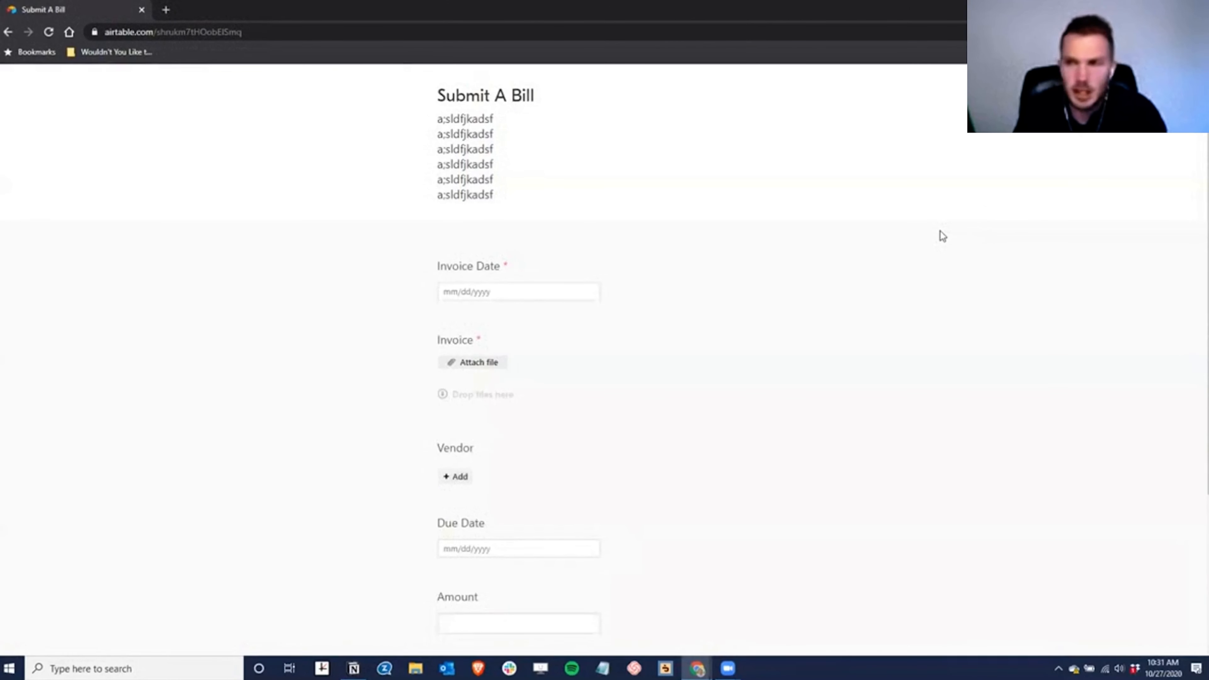
pyautogui.scroll(-4, 487, 453)
pyautogui.scroll(4, 488, 455)
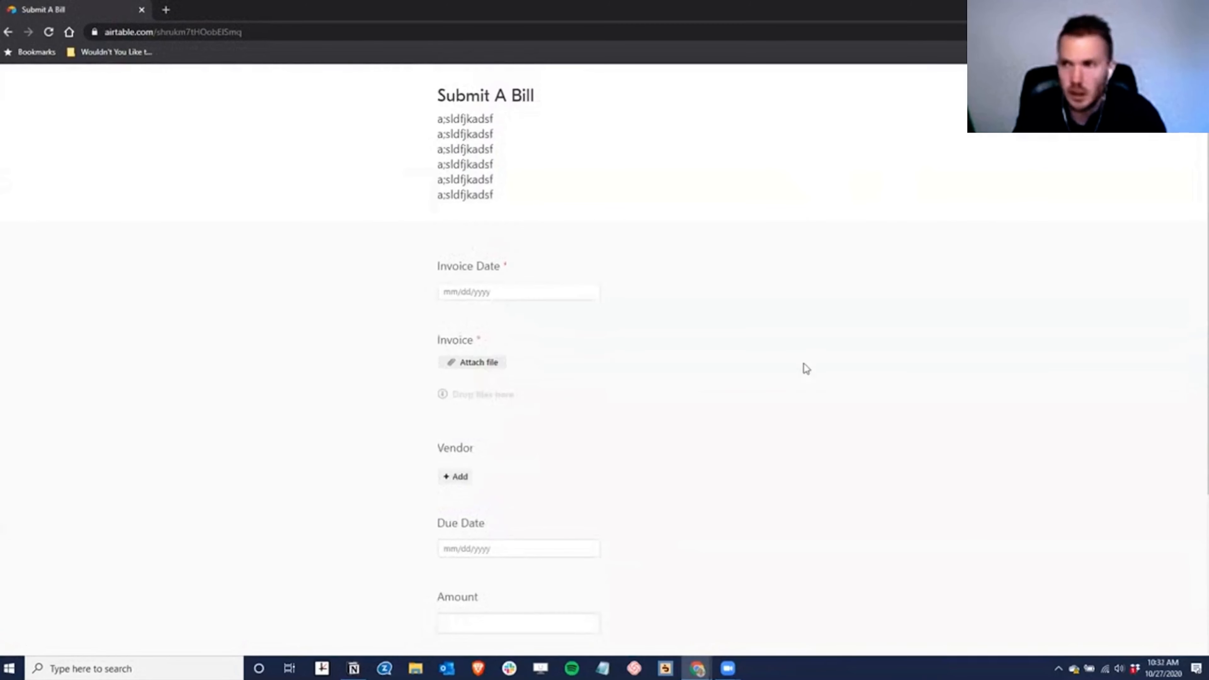
pyautogui.click(1194, 9)
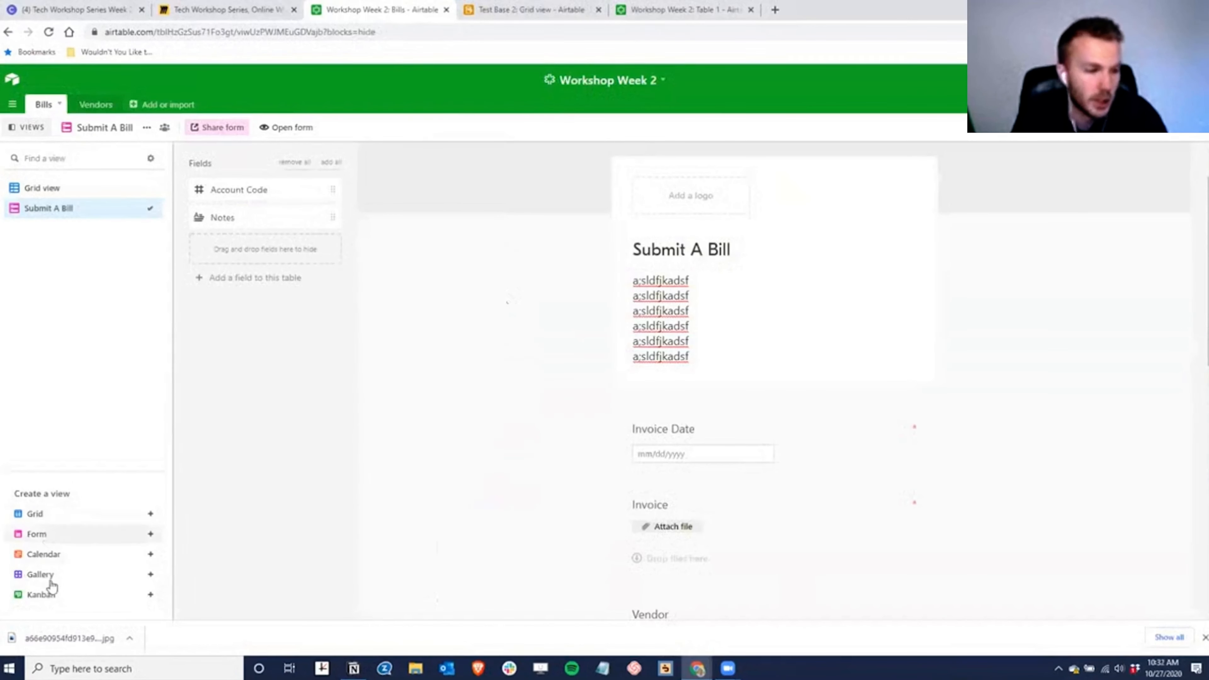
# - Add a Calendar view using Due Date as the end date, then return to the Bills grid
pyautogui.moveTo(89, 557)
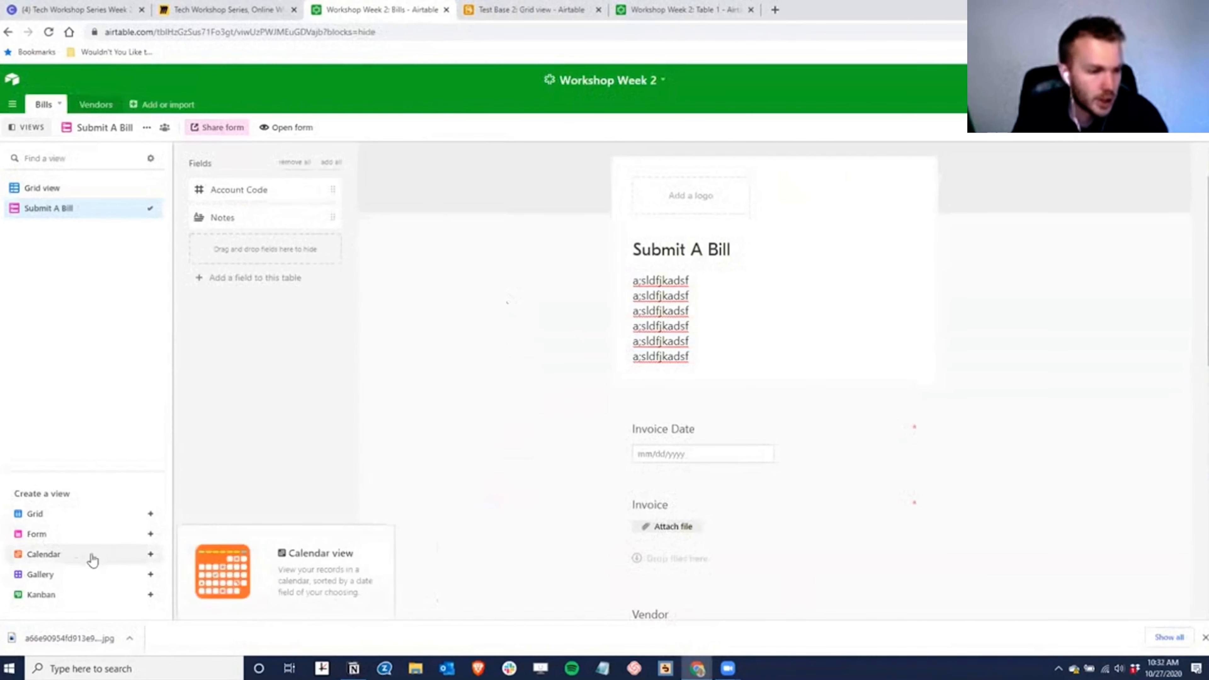
pyautogui.click(150, 554)
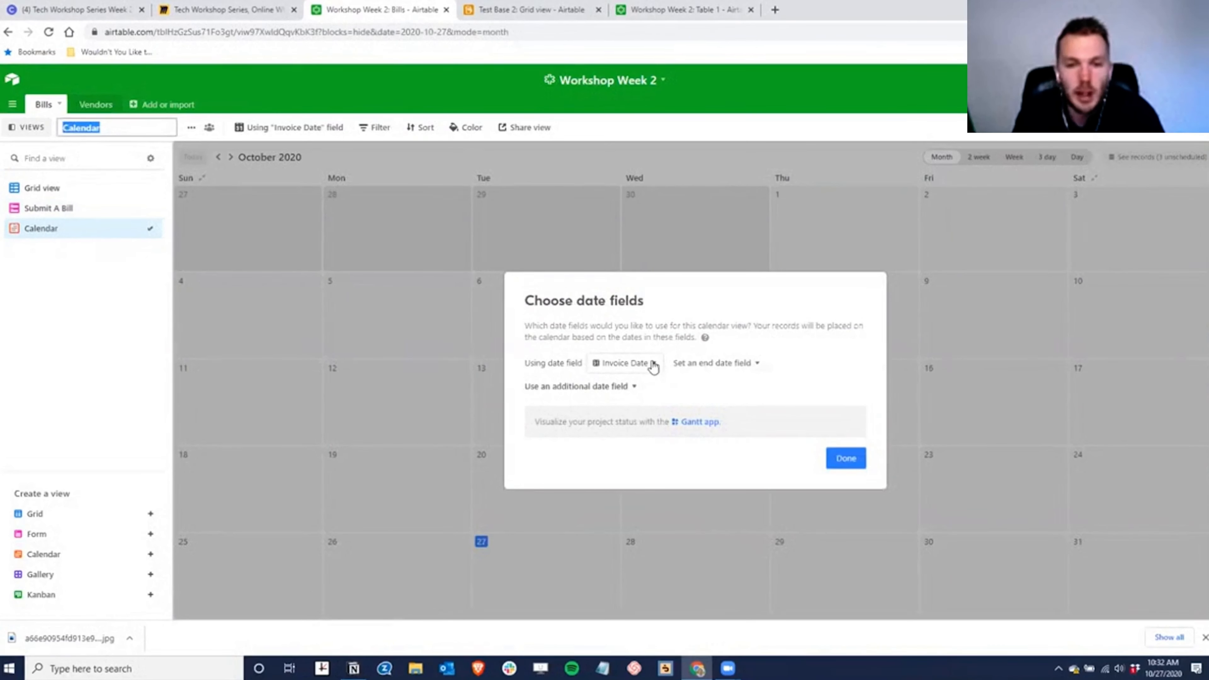
pyautogui.click(713, 365)
pyautogui.click(714, 365)
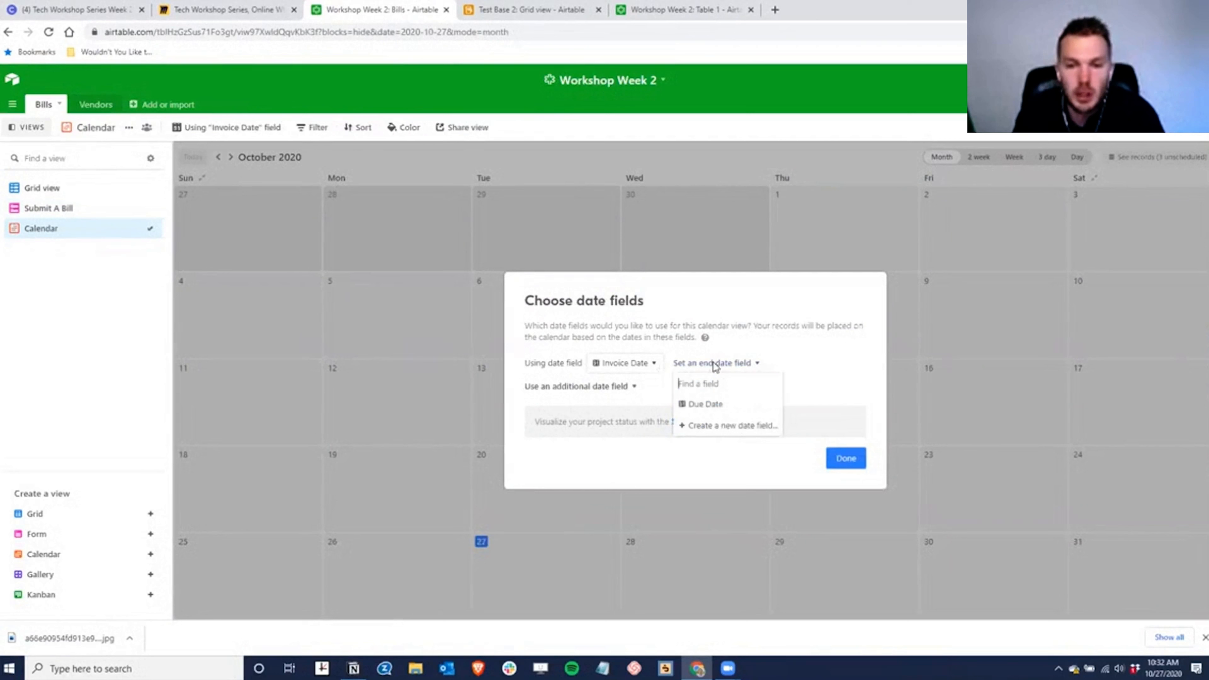
pyautogui.click(705, 405)
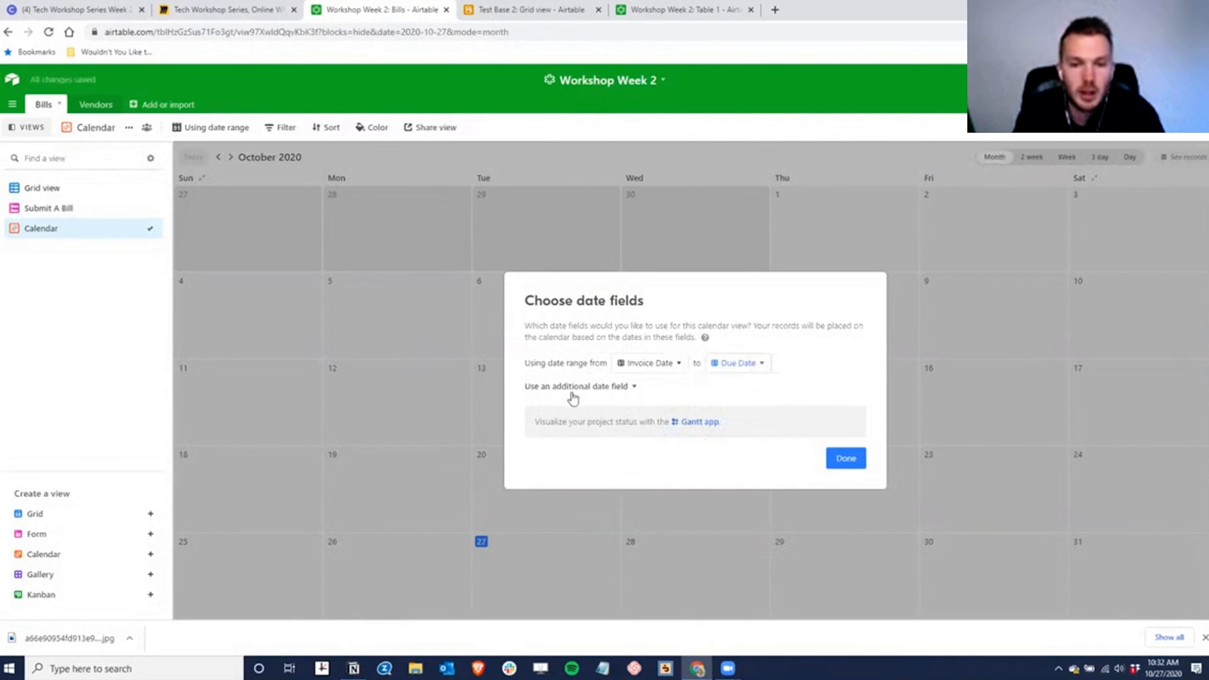
pyautogui.click(845, 459)
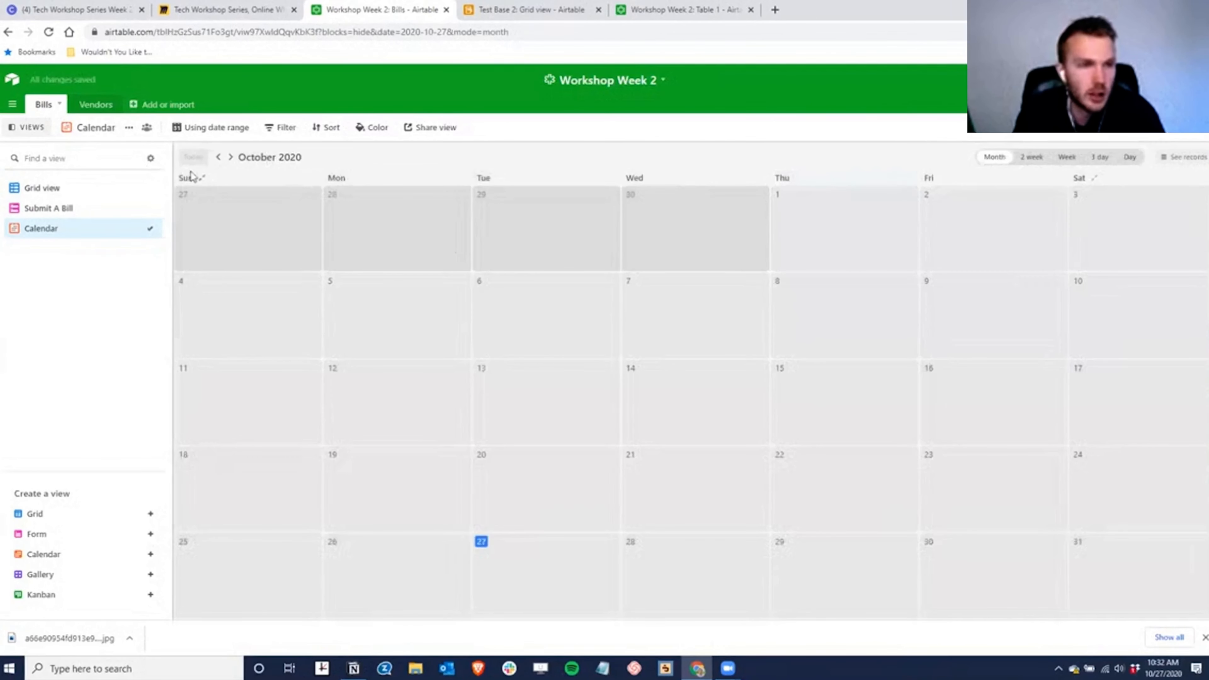
pyautogui.click(42, 188)
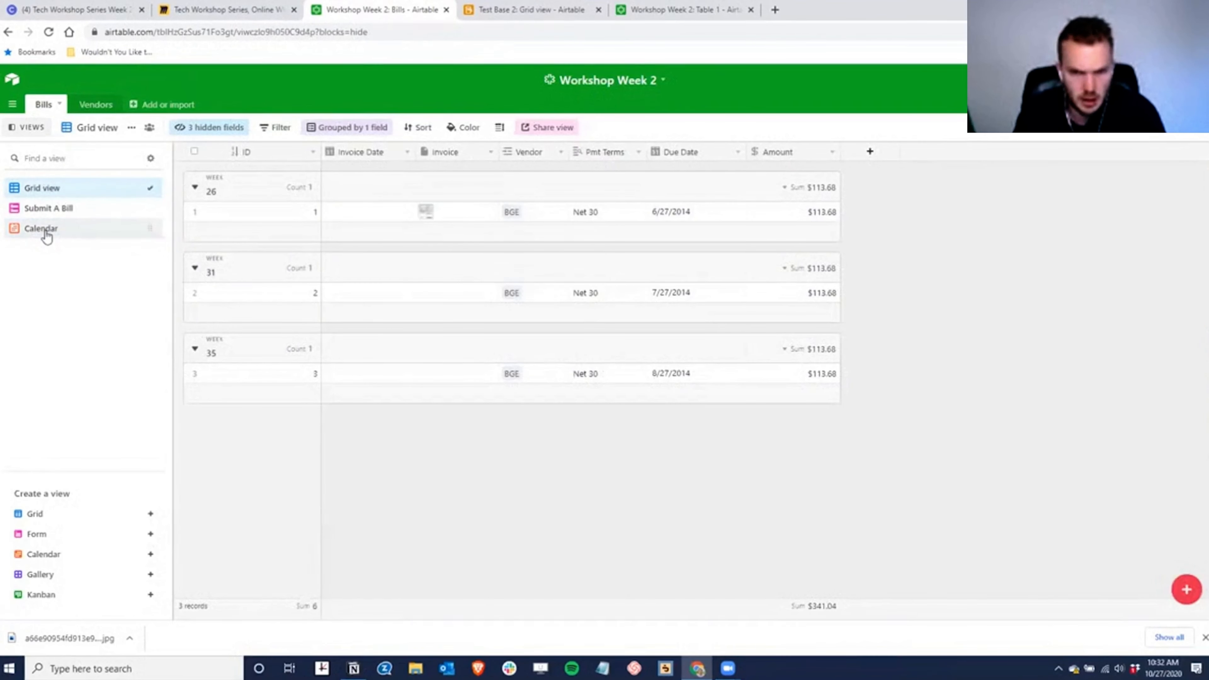
# - Set the three bills' due dates to 10/25/2020, 10/26/2020 and 10/27/2020, and add Calendar 2
pyautogui.click(714, 214)
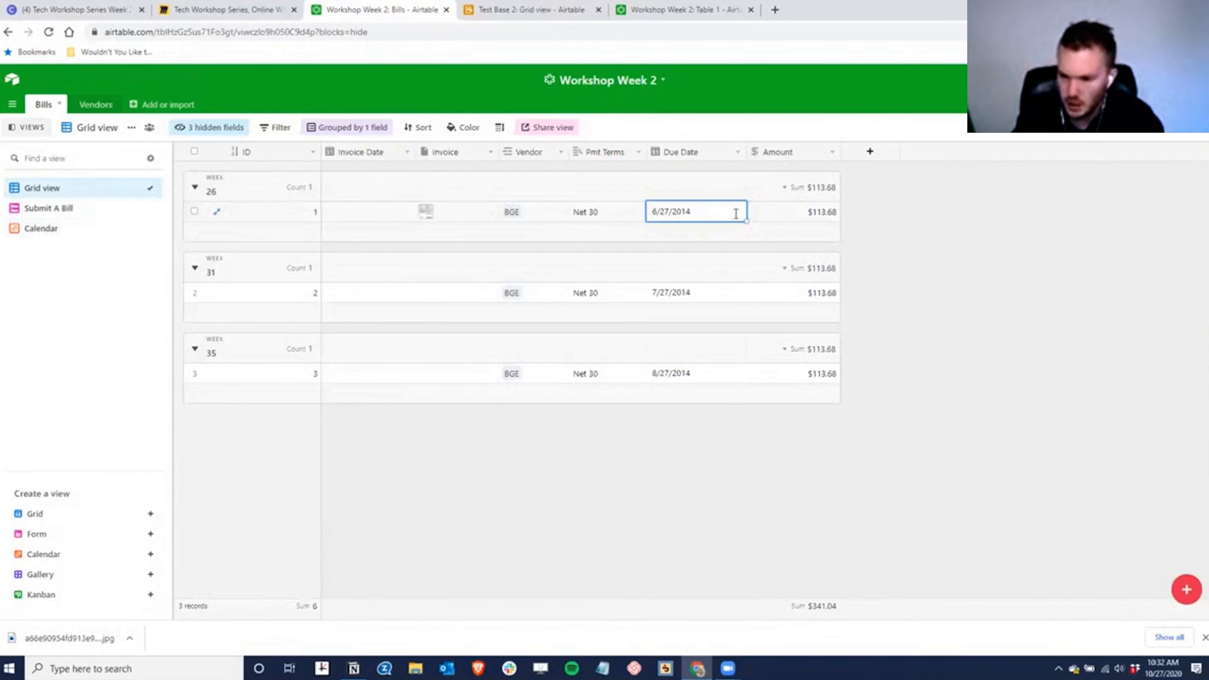
pyautogui.write('10/25/2020')
pyautogui.press('Return')
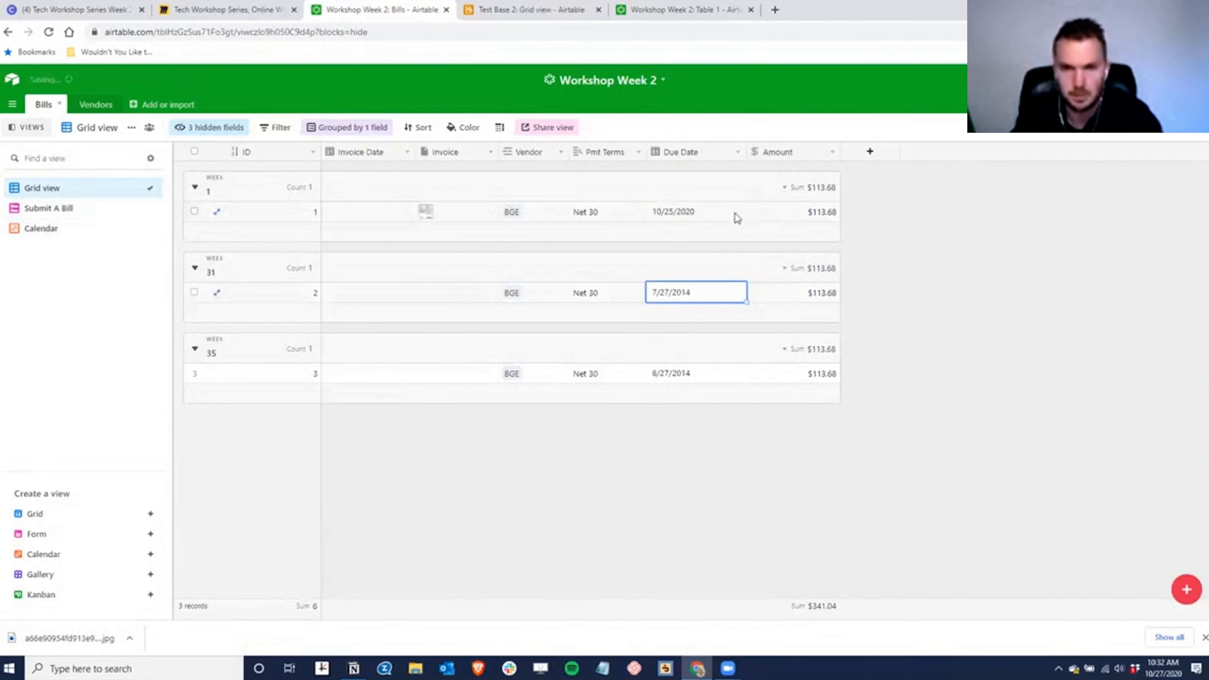
pyautogui.write('10/26/2020')
pyautogui.press('Return')
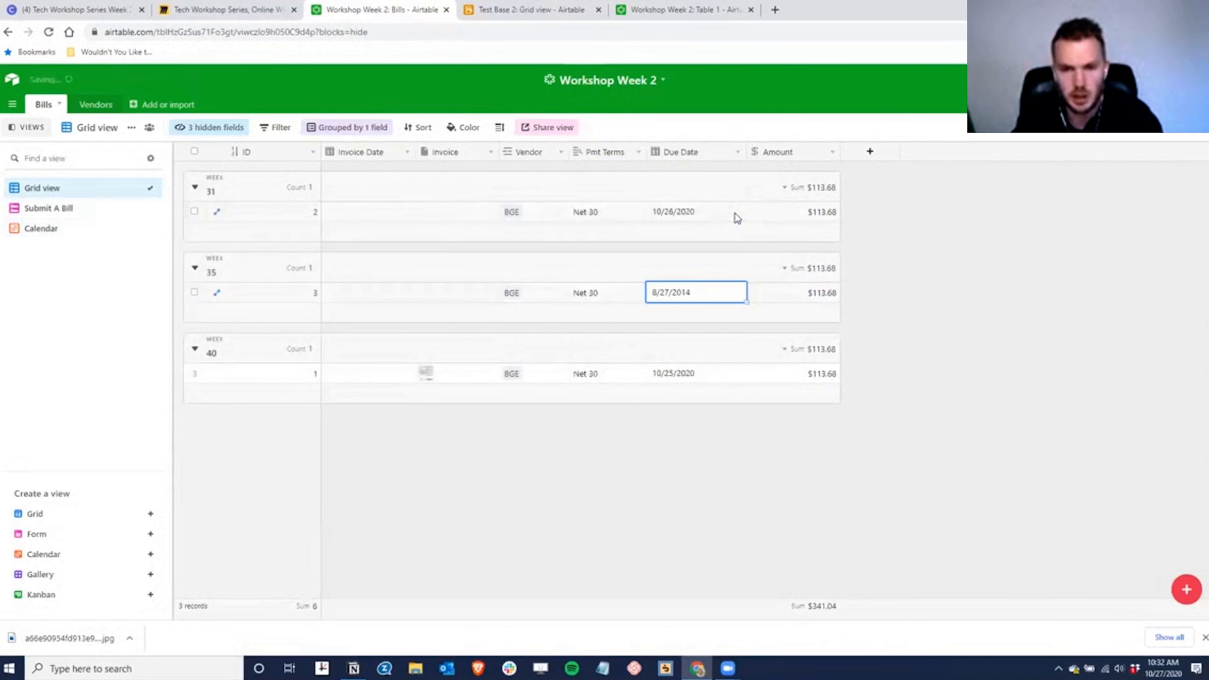
pyautogui.write('10/')
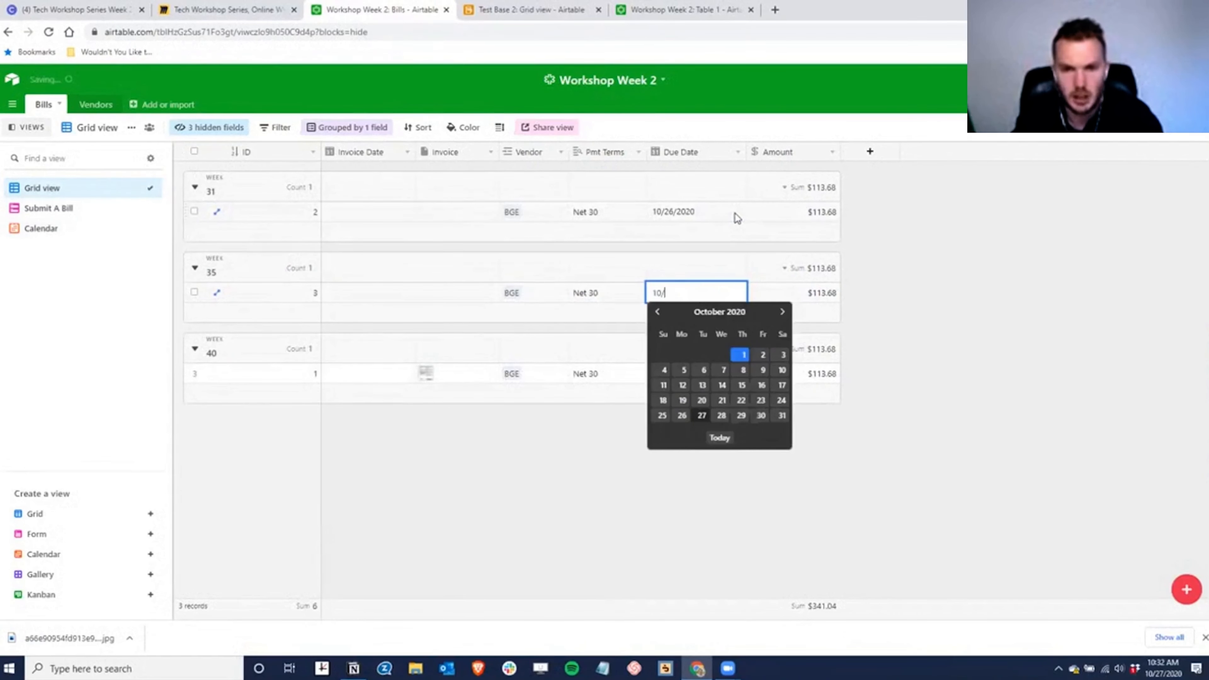
pyautogui.write('27/')
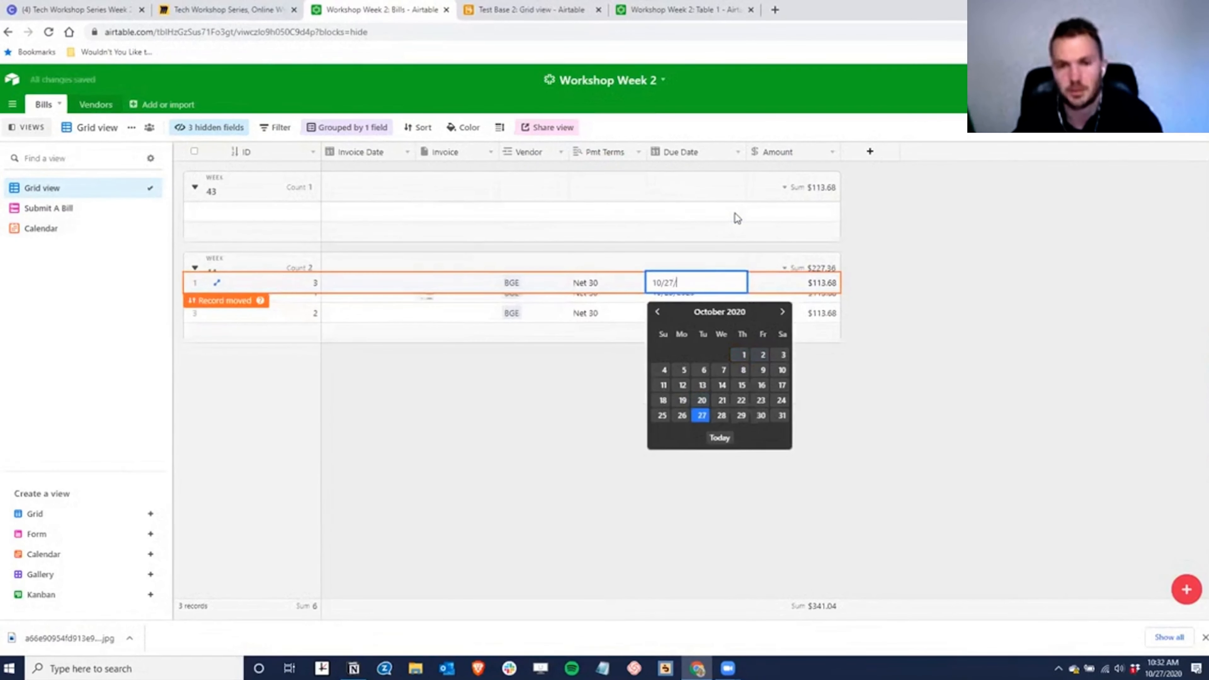
pyautogui.press('Return')
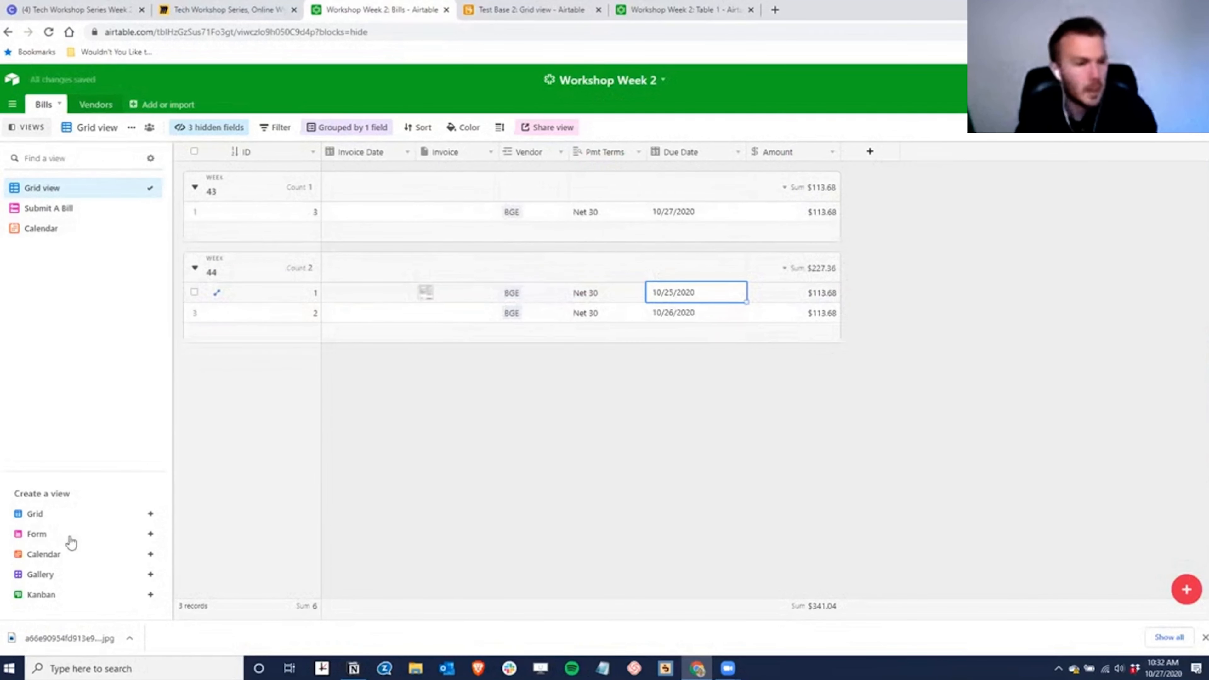
pyautogui.click(42, 554)
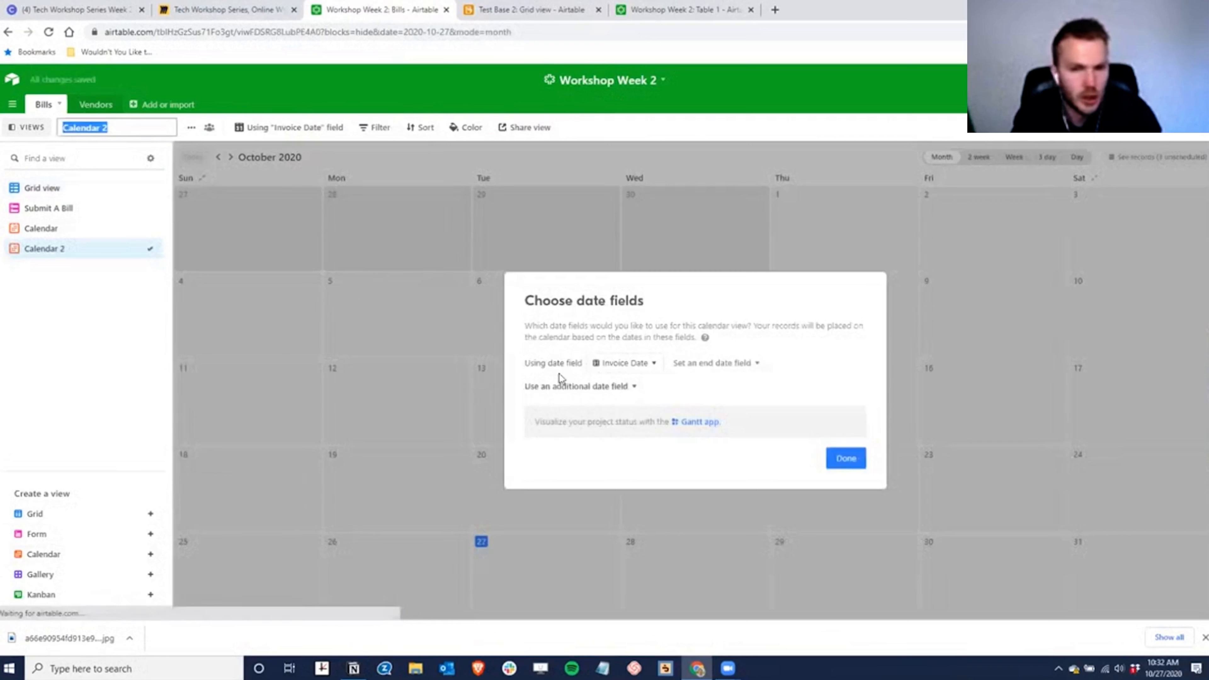
# - Set Calendar 2 to place bills by Due Date, then go back to the Bills grid
pyautogui.click(627, 364)
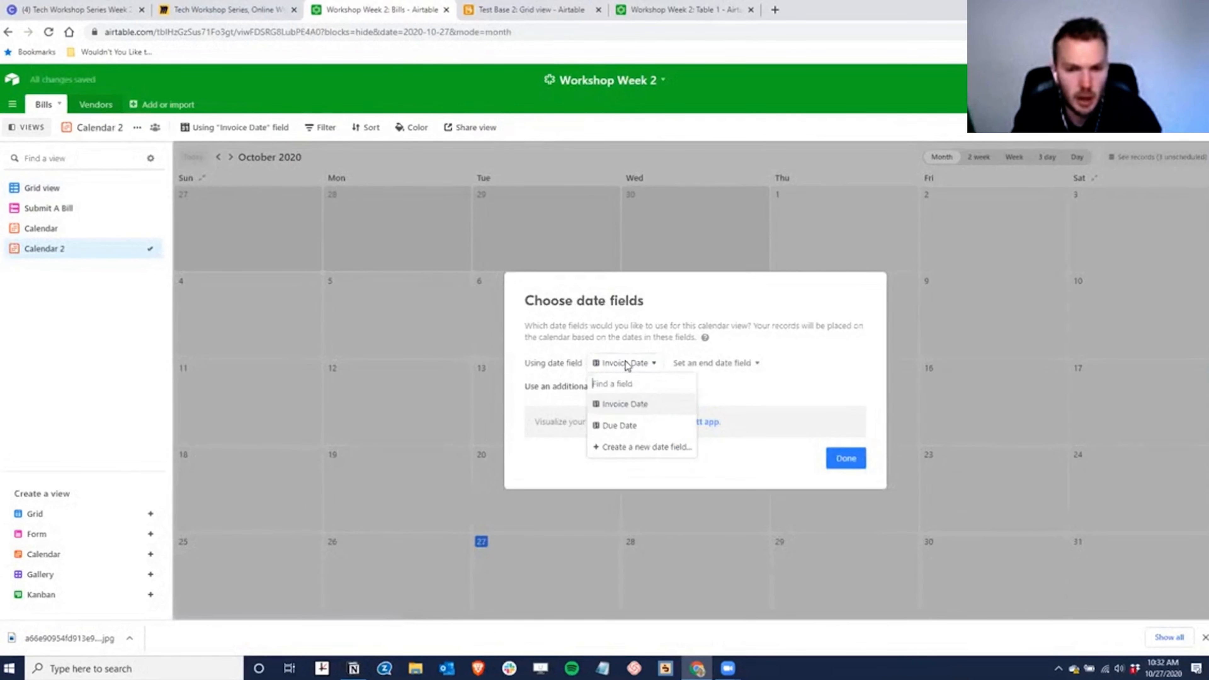
pyautogui.click(618, 423)
pyautogui.click(846, 458)
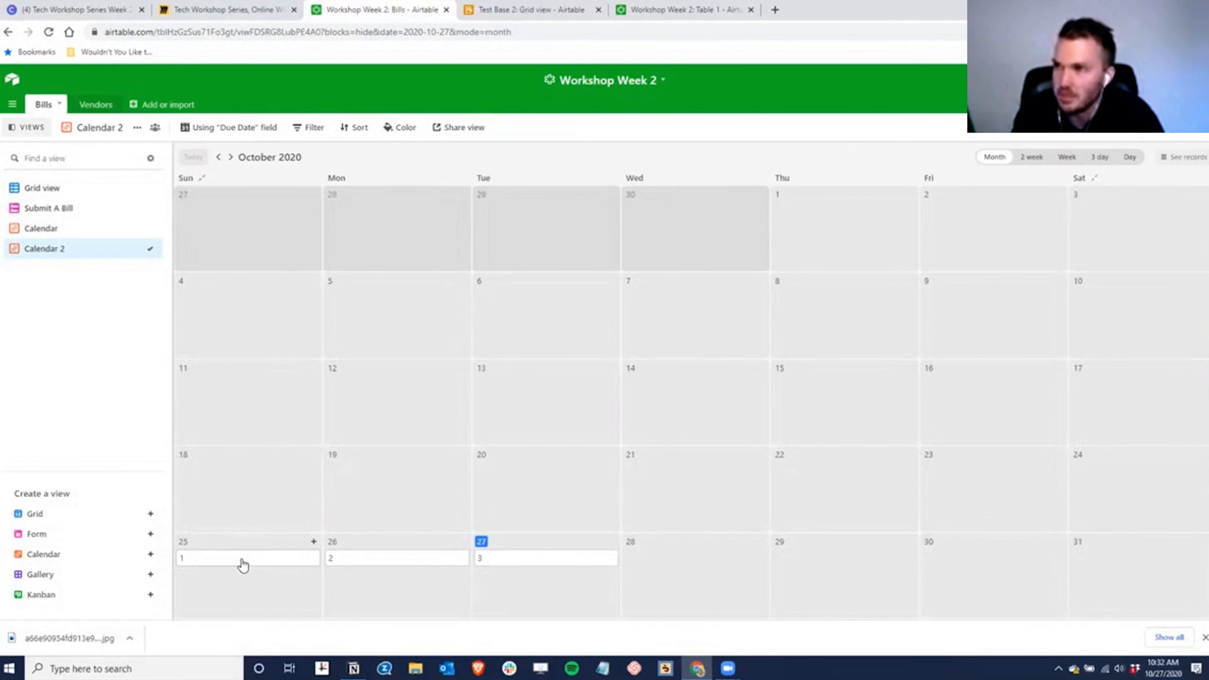
pyautogui.click(47, 191)
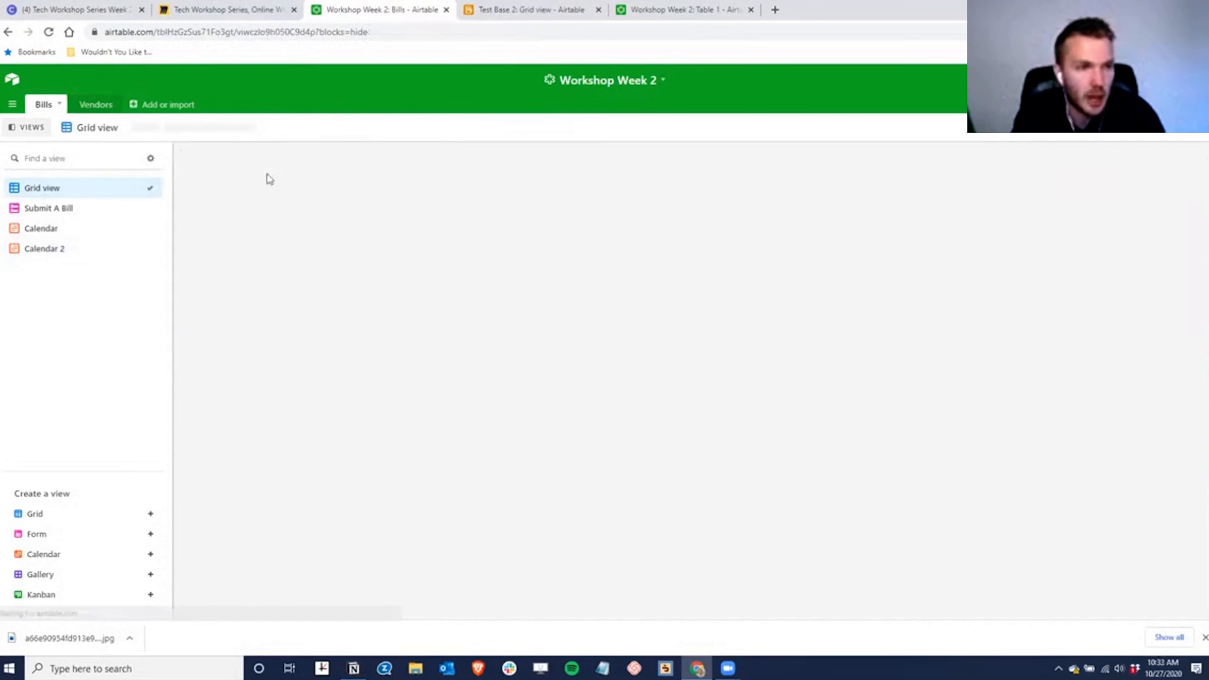
# - Widen the ID column and change the ID field's type to Formula
pyautogui.moveTo(320, 151); pyautogui.dragTo(345, 151)
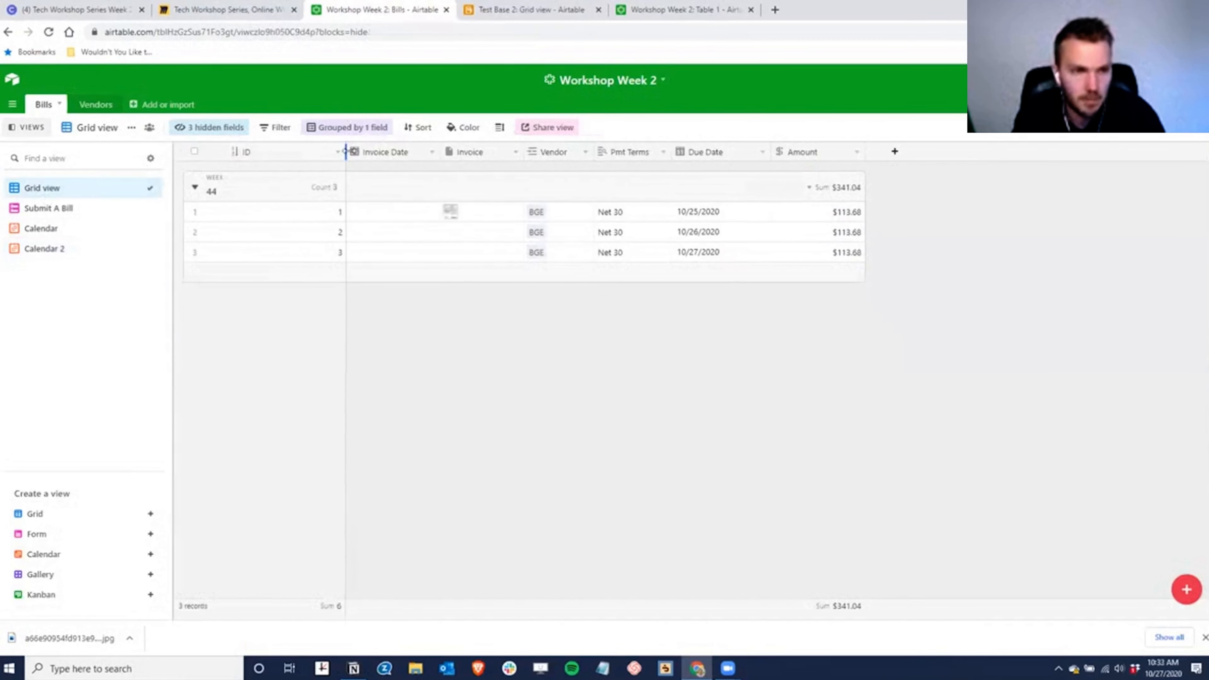
pyautogui.doubleClick(257, 152)
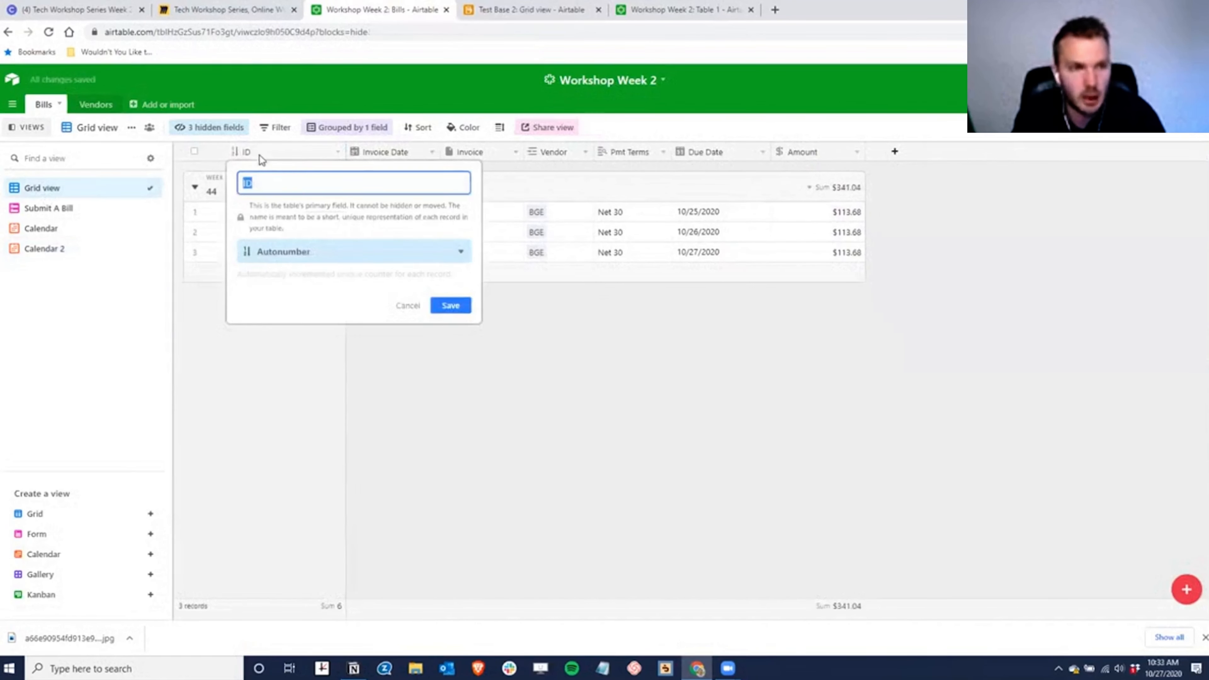
pyautogui.click(313, 259)
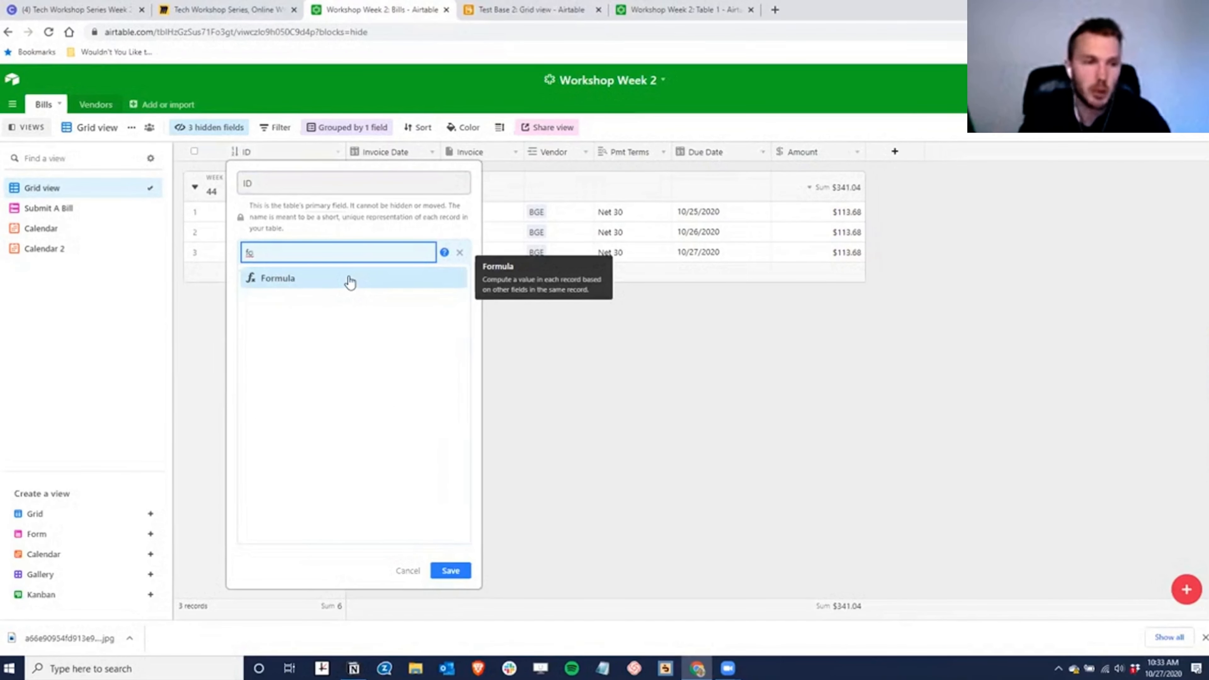
pyautogui.click(349, 280)
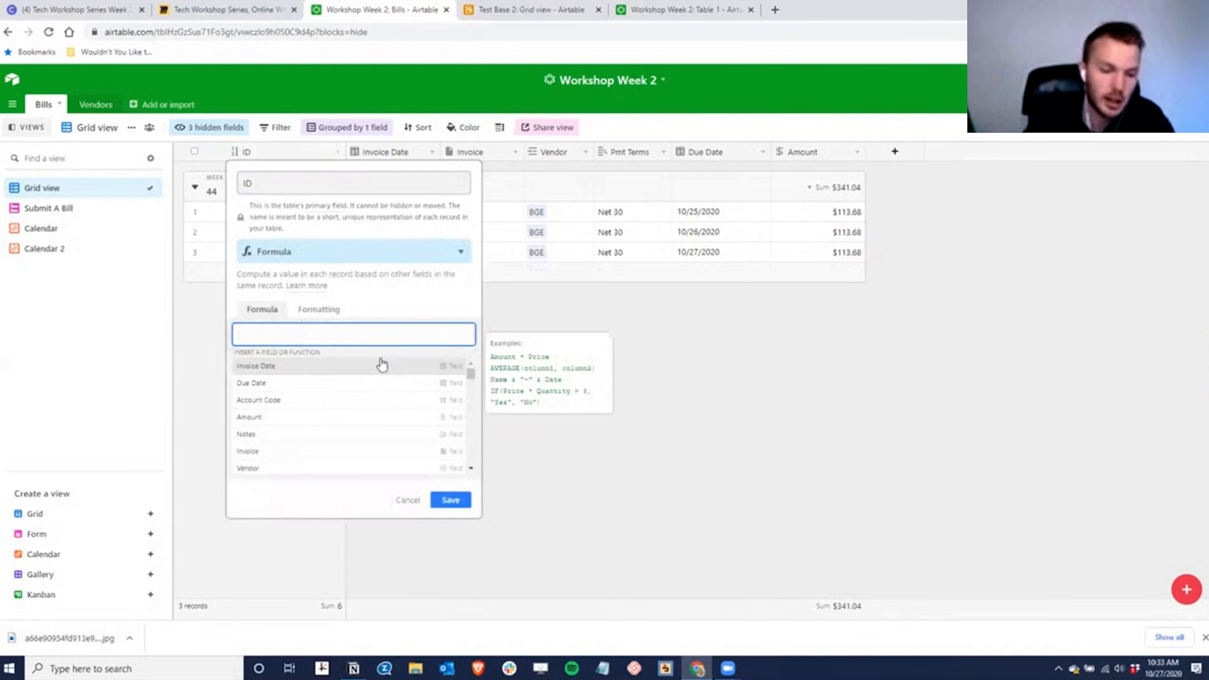
# - Give ID the formula CONCATENATE(Vendor, " ", Amount), save it, and view the Calendar
pyautogui.write('con')
pyautogui.press('Return')
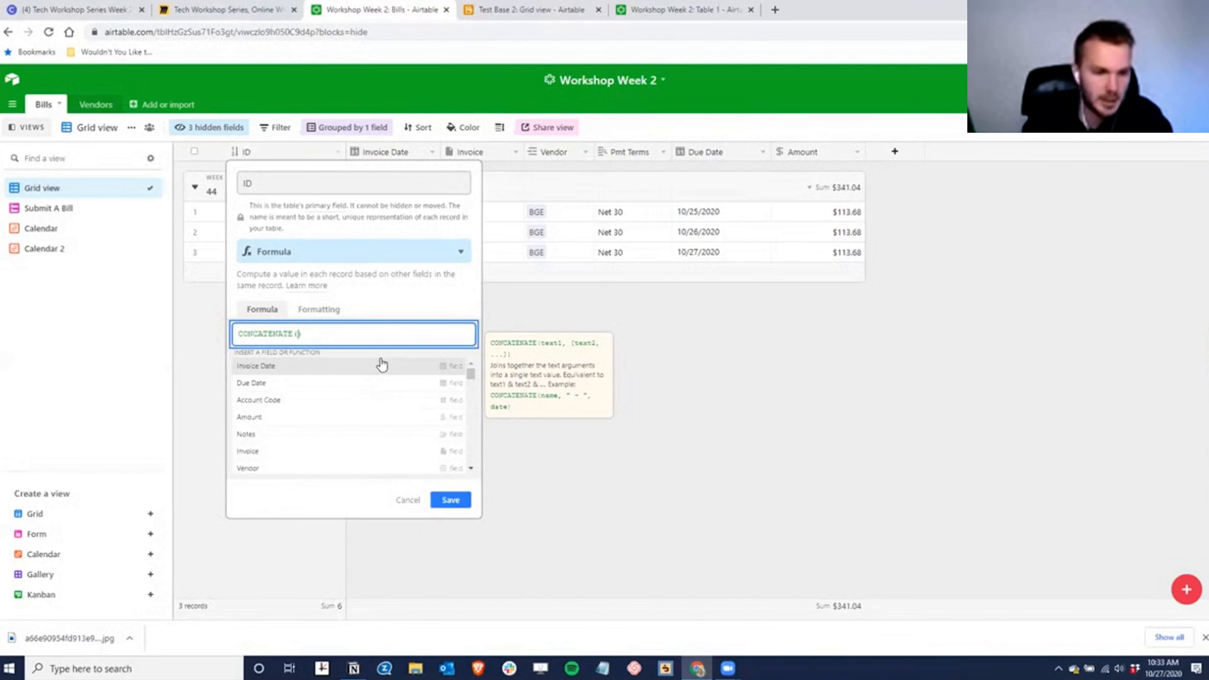
pyautogui.click(257, 464)
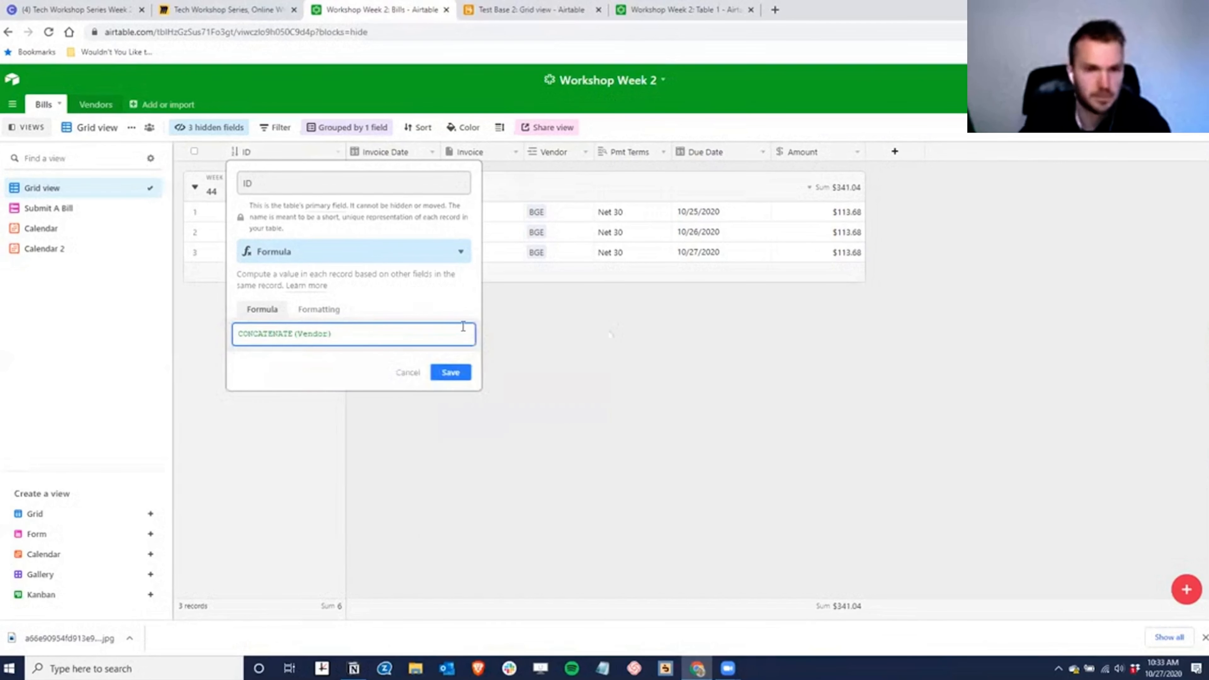
pyautogui.write(', " ",')
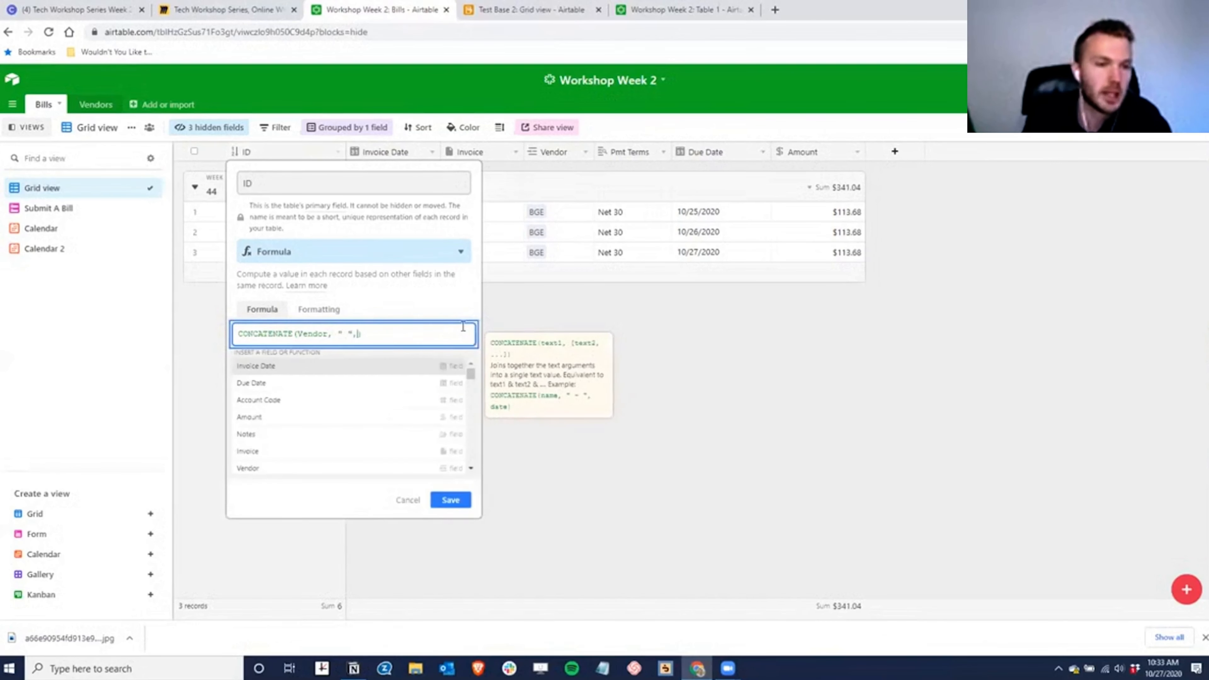
pyautogui.click(251, 417)
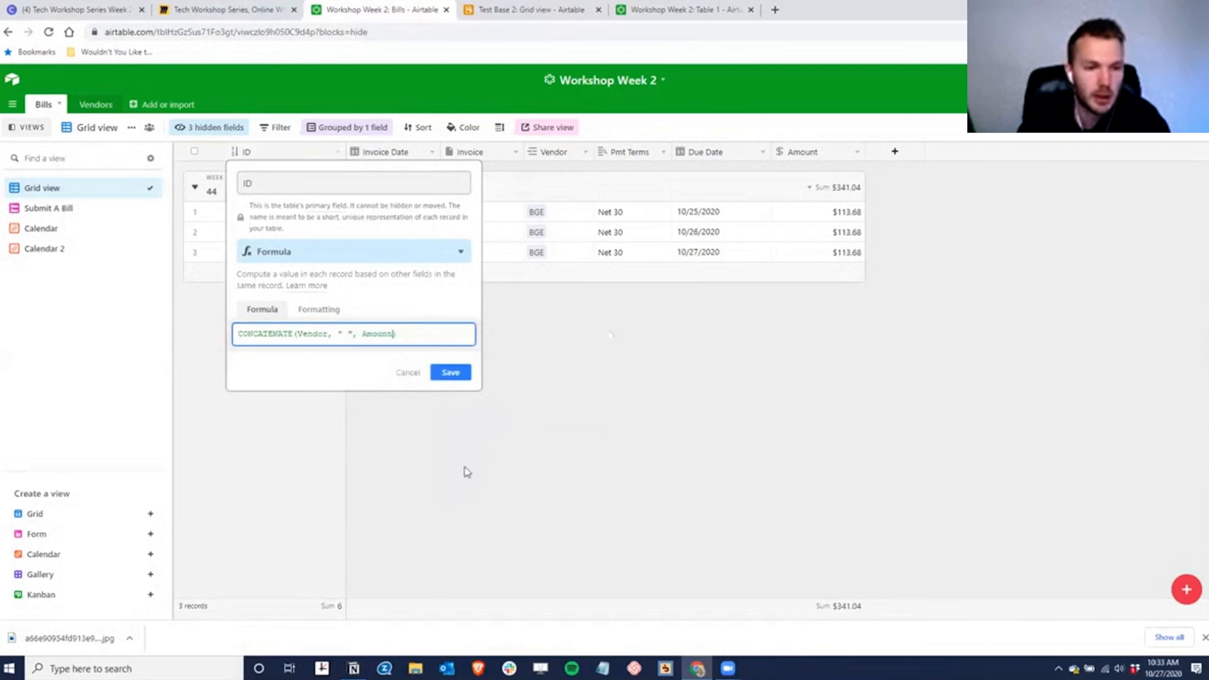
pyautogui.click(461, 376)
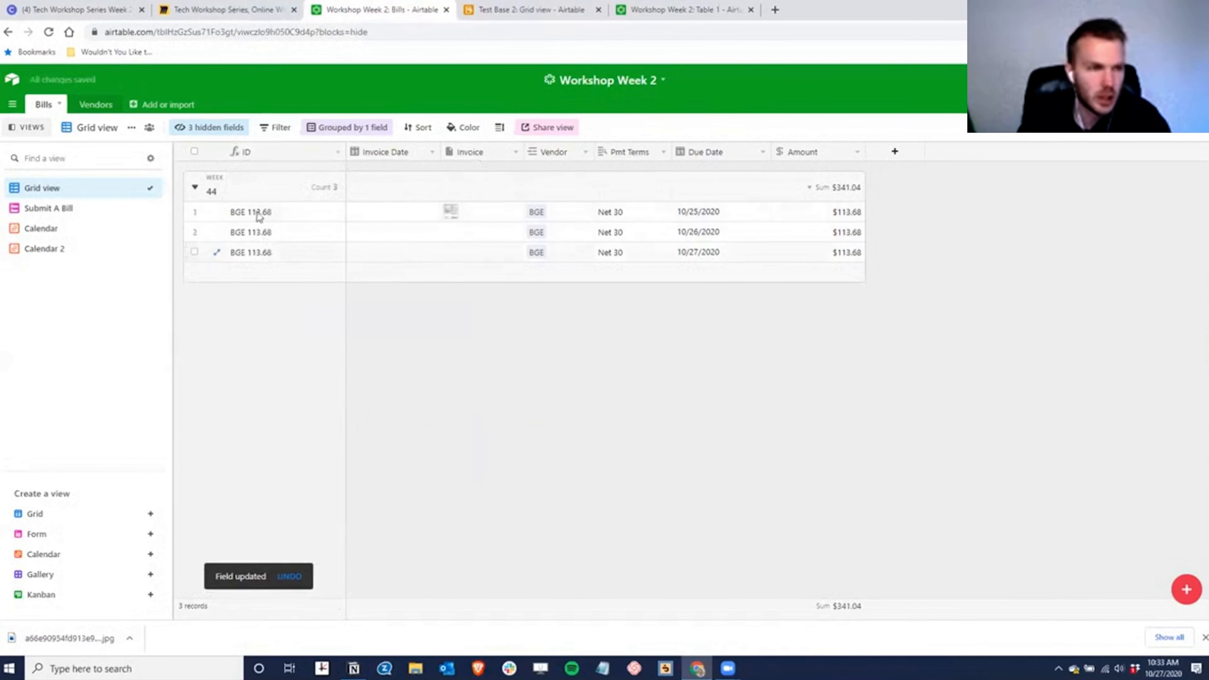
pyautogui.click(39, 229)
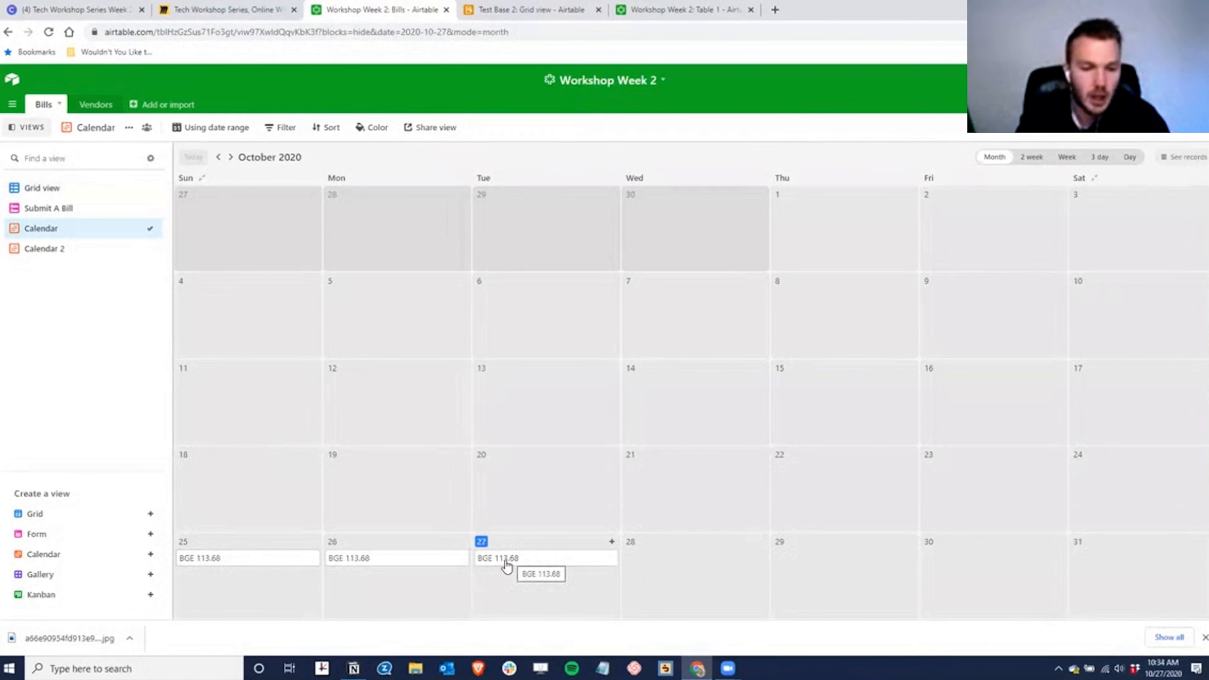
# - Glance at the October 27 bill, then create a private Calendar share link with Month as default display
pyautogui.click(510, 561)
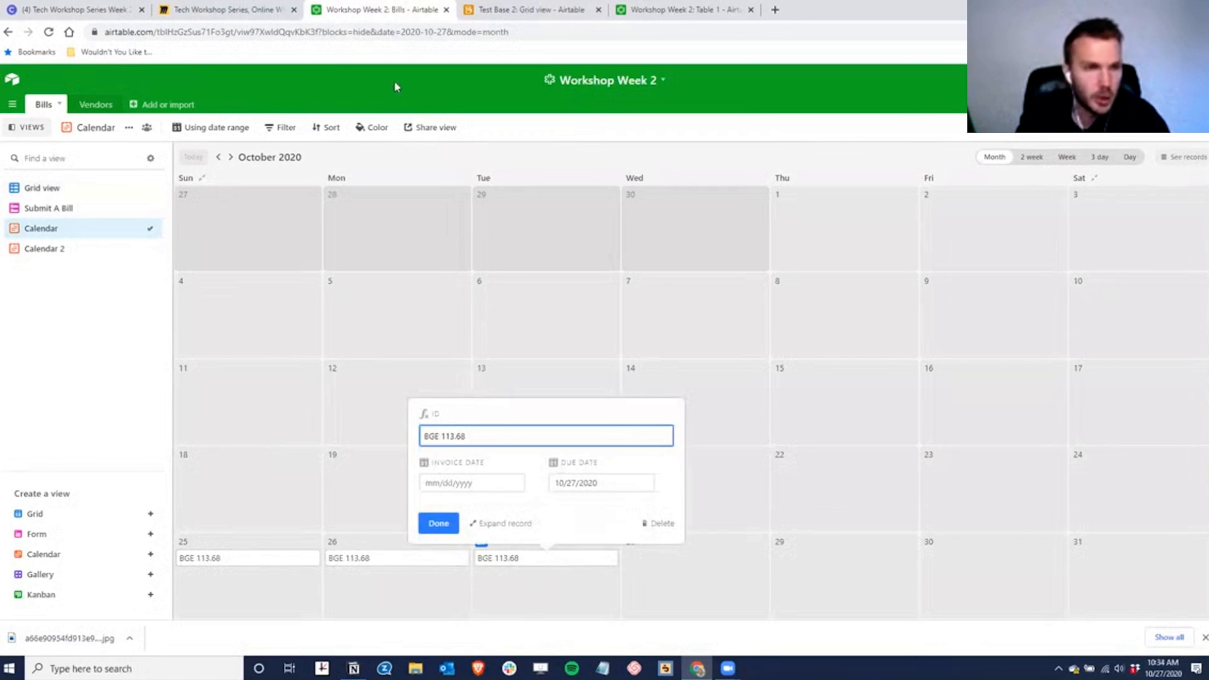
pyautogui.click(401, 95)
pyautogui.click(436, 127)
pyautogui.click(470, 174)
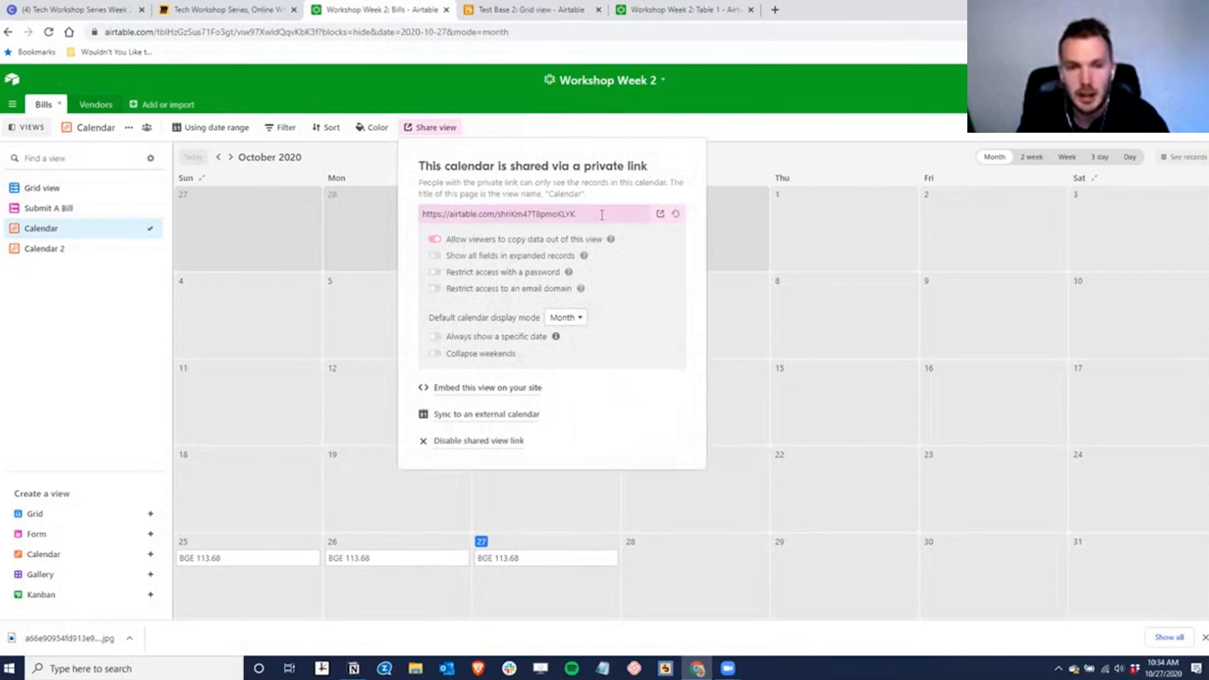
pyautogui.click(598, 213)
pyautogui.hotkey('ctrl', 'c')
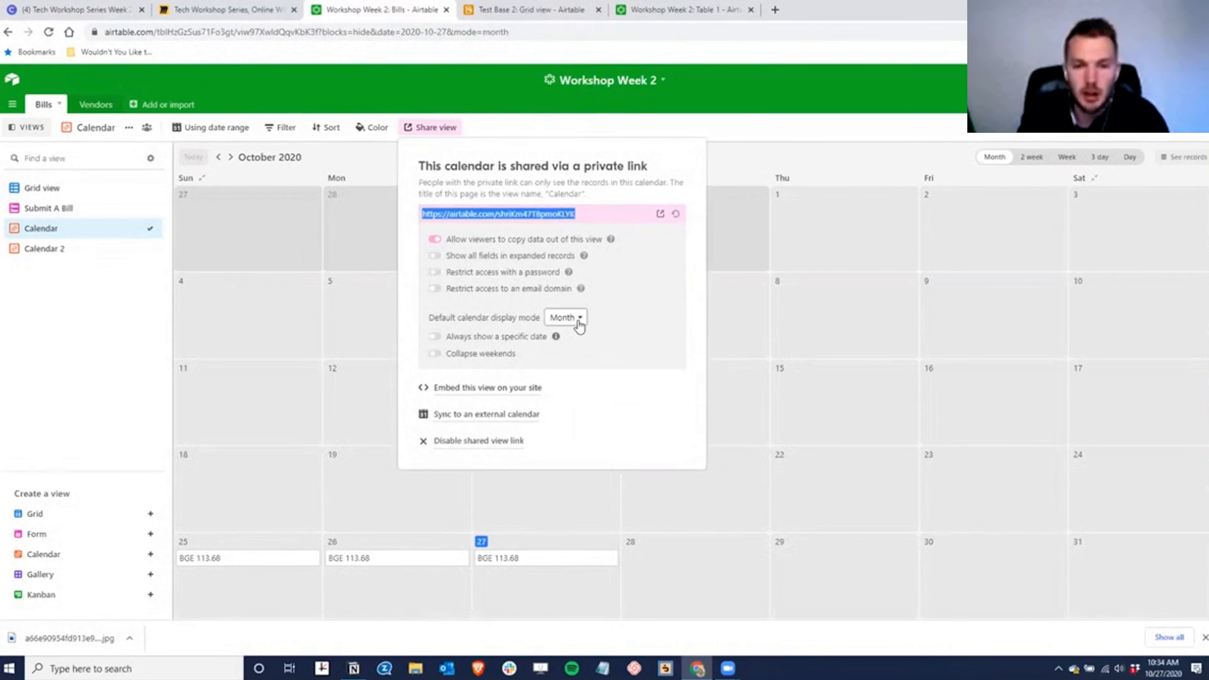
pyautogui.click(575, 317)
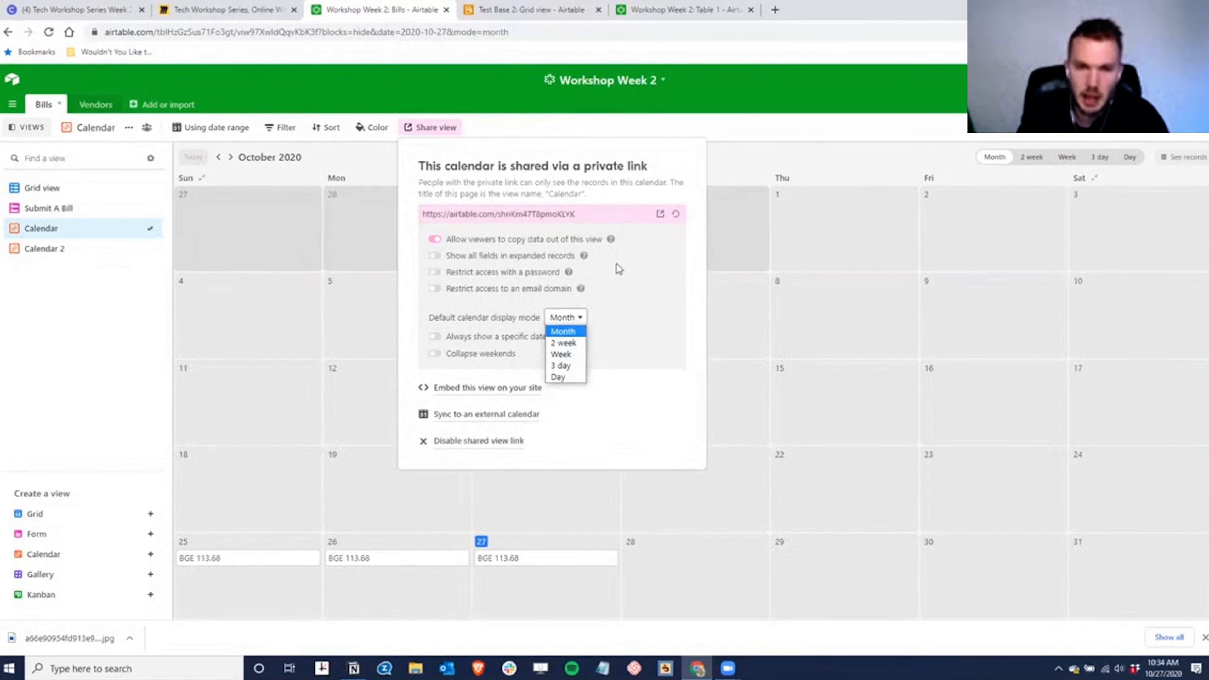
pyautogui.click(591, 211)
pyautogui.click(1204, 32)
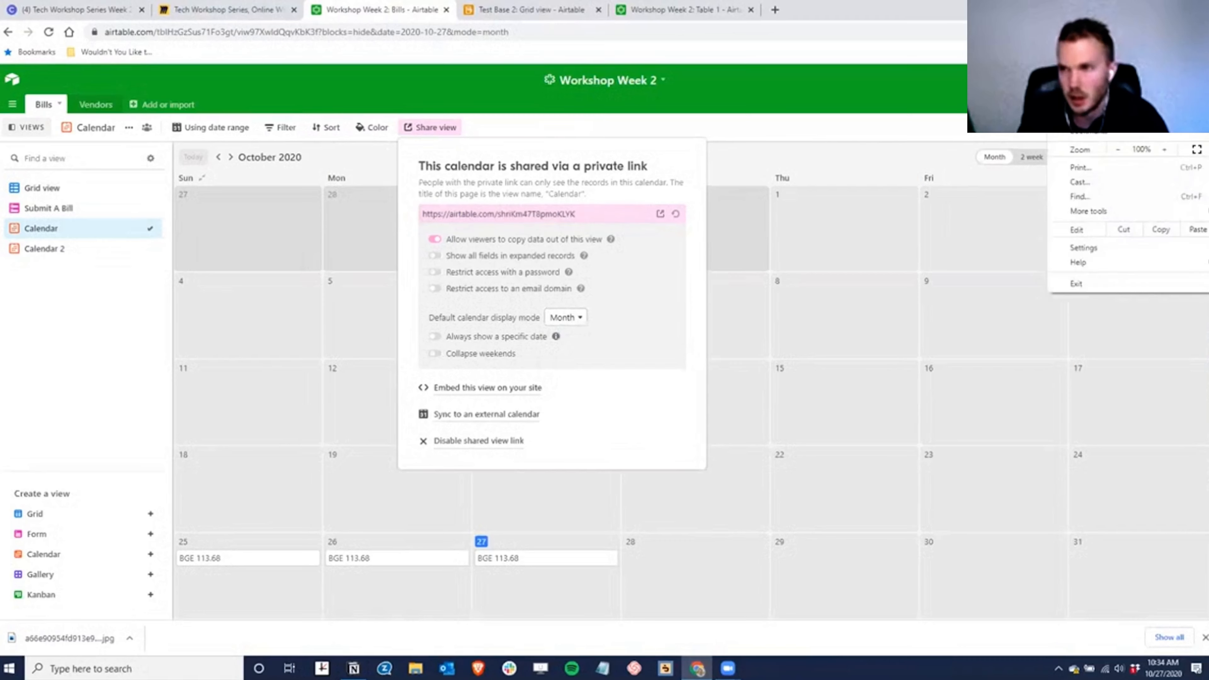
pyautogui.hotkey('ctrl', 'shift', 'n')
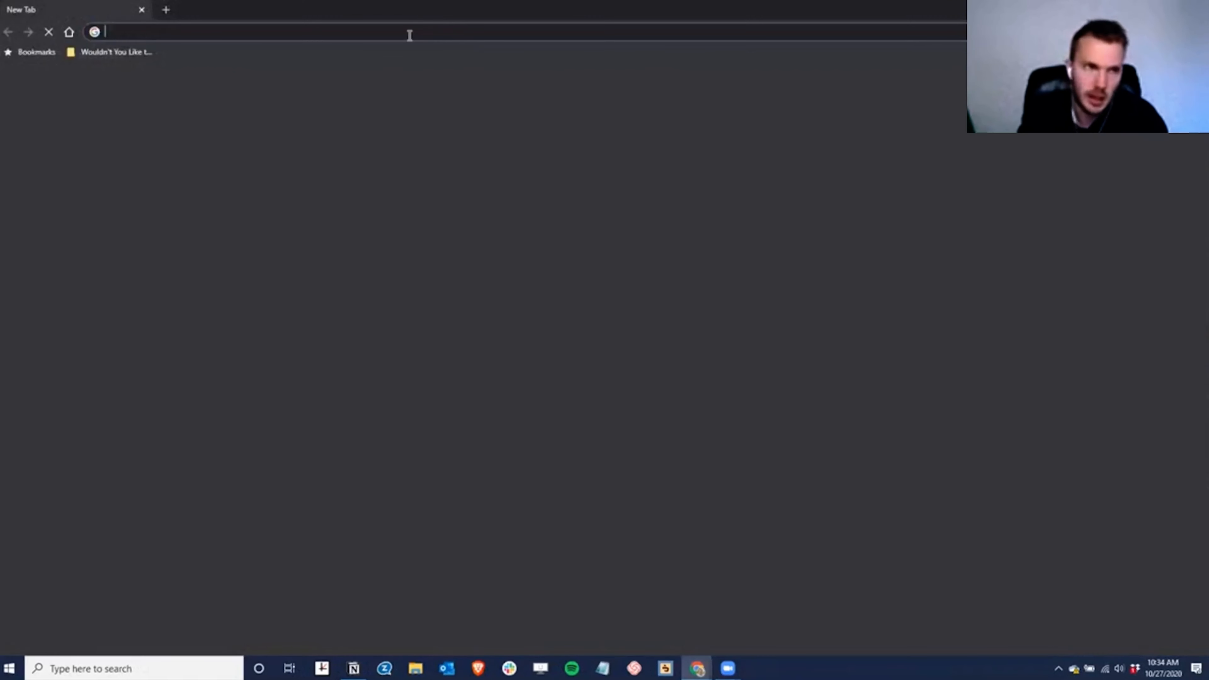
pyautogui.hotkey('ctrl', 'v')
pyautogui.press('Return')
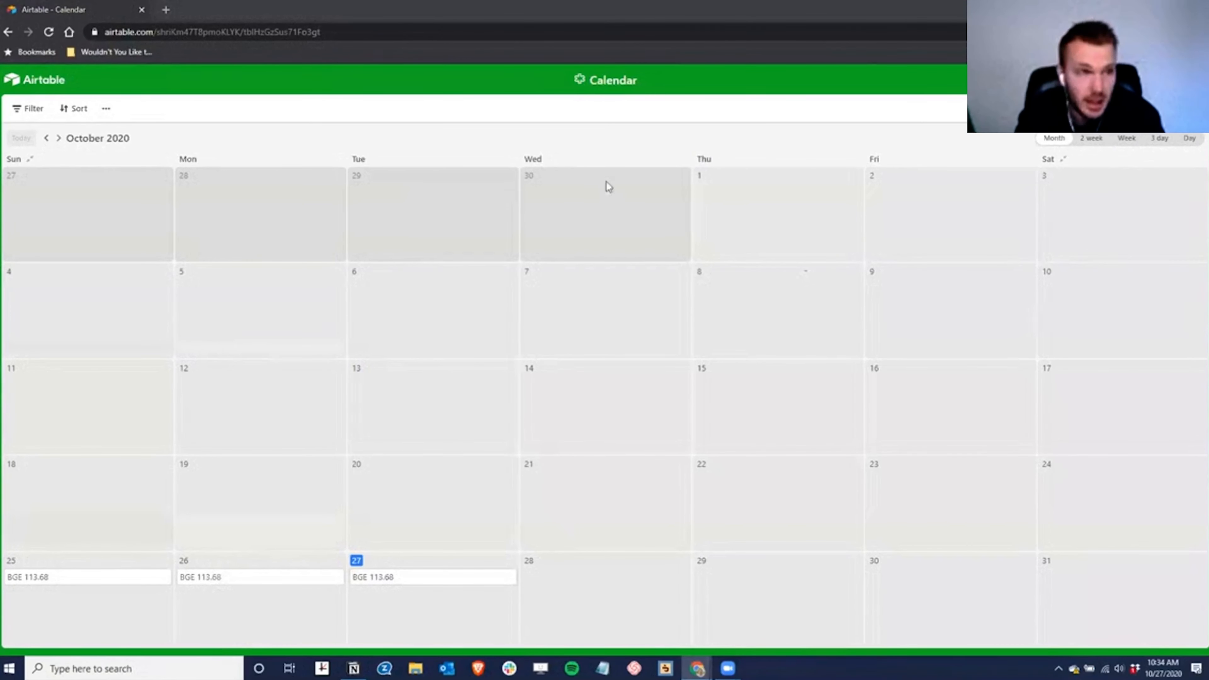
pyautogui.click(1195, 9)
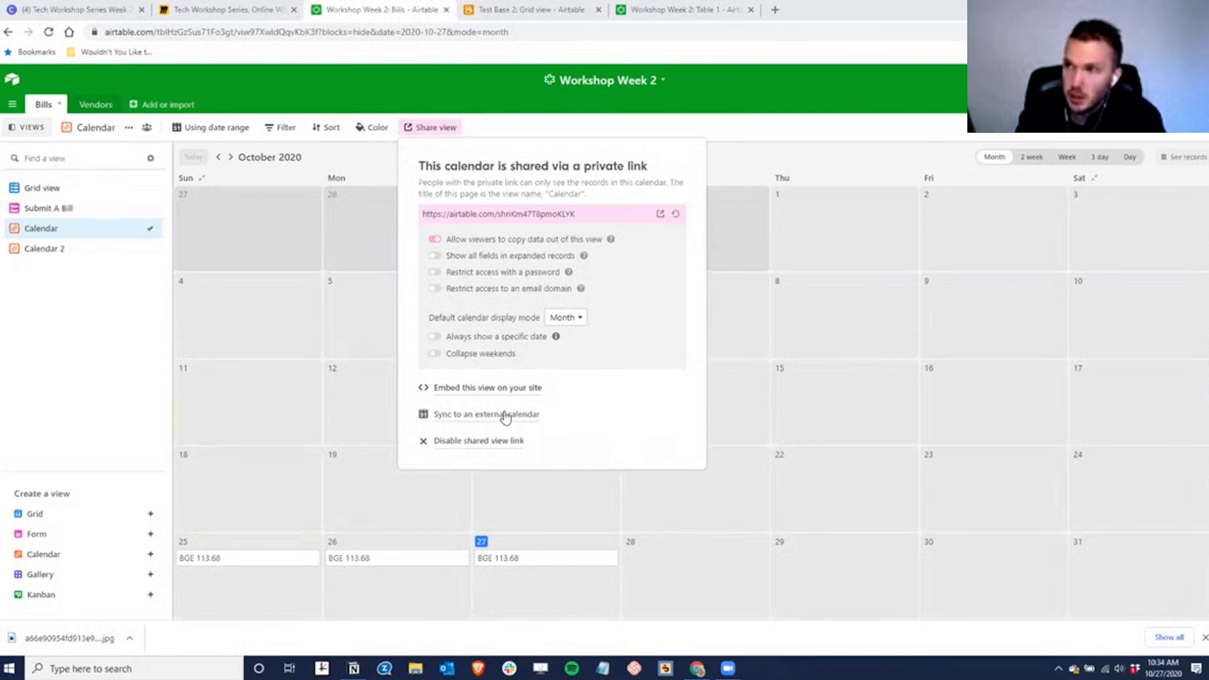
# - Reveal and copy the external calendar sync link, then close the share panel
pyautogui.click(459, 414)
pyautogui.click(535, 432)
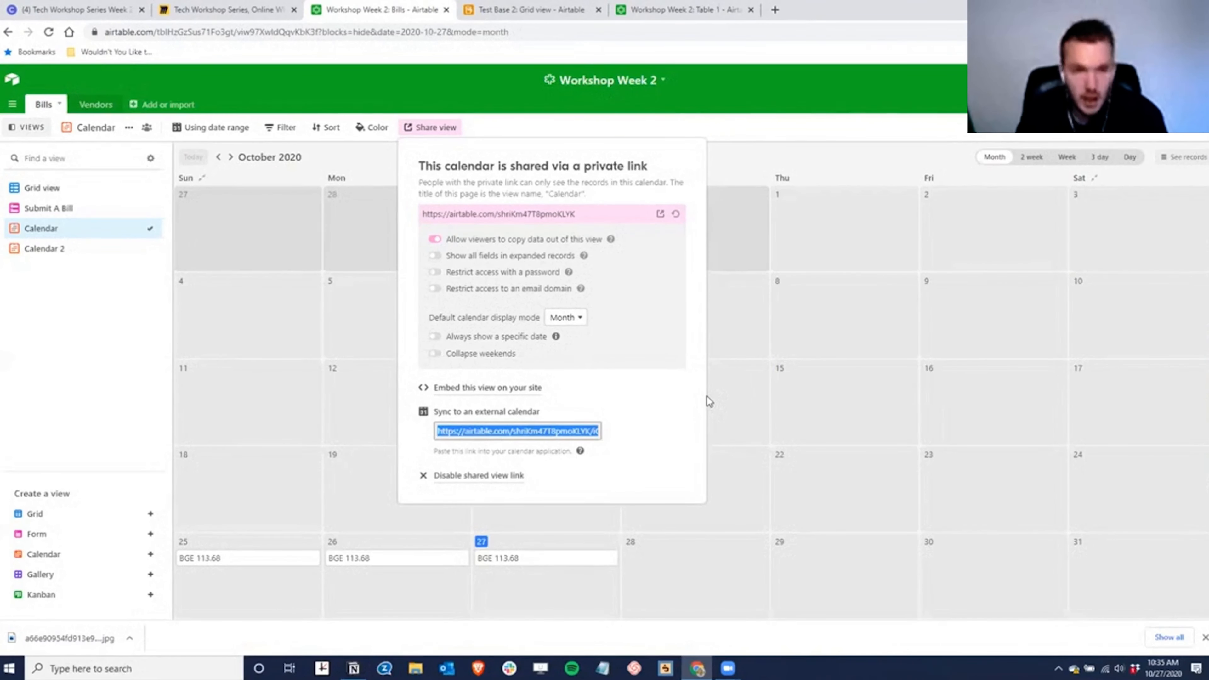
pyautogui.click(668, 114)
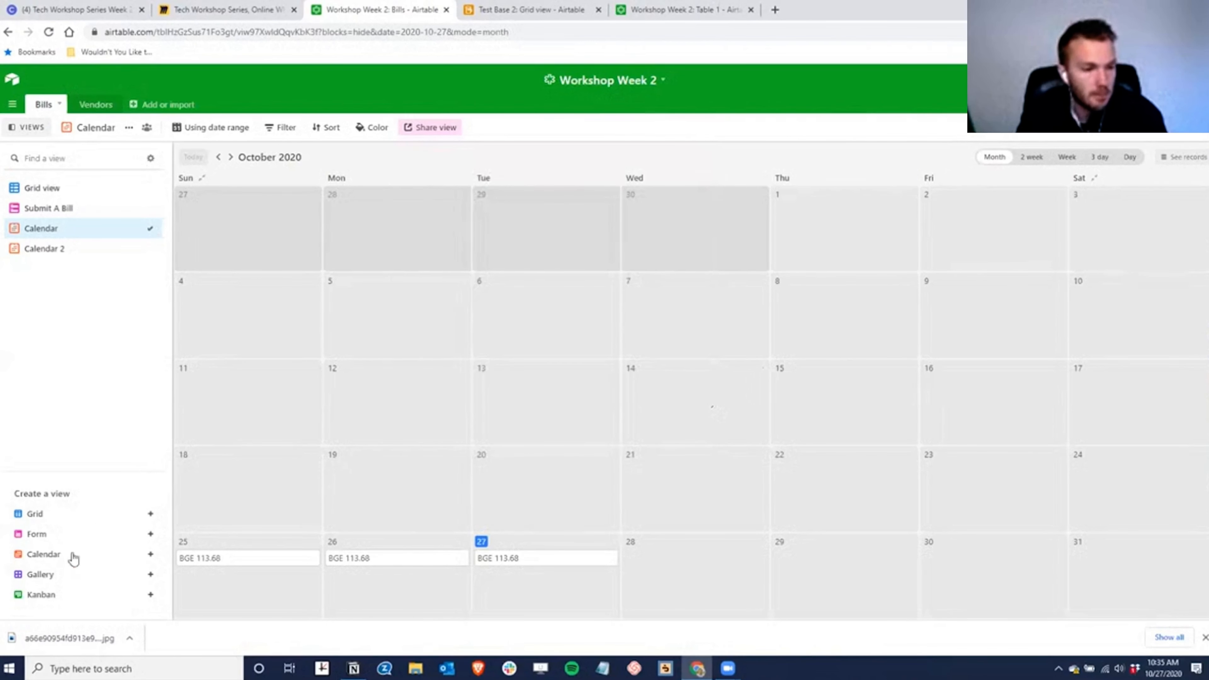
# - Add a Gallery view whose cards show Pmt Terms and Amount, with Vendor hidden
pyautogui.click(41, 574)
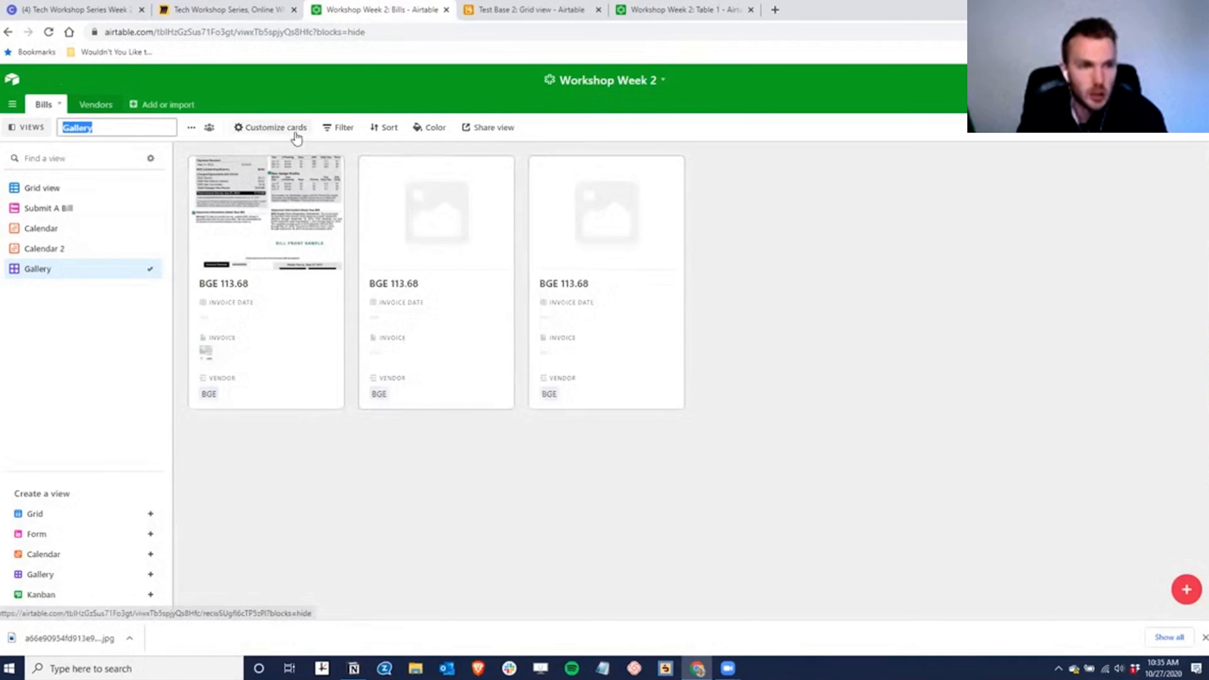
pyautogui.press('Return')
pyautogui.click(202, 128)
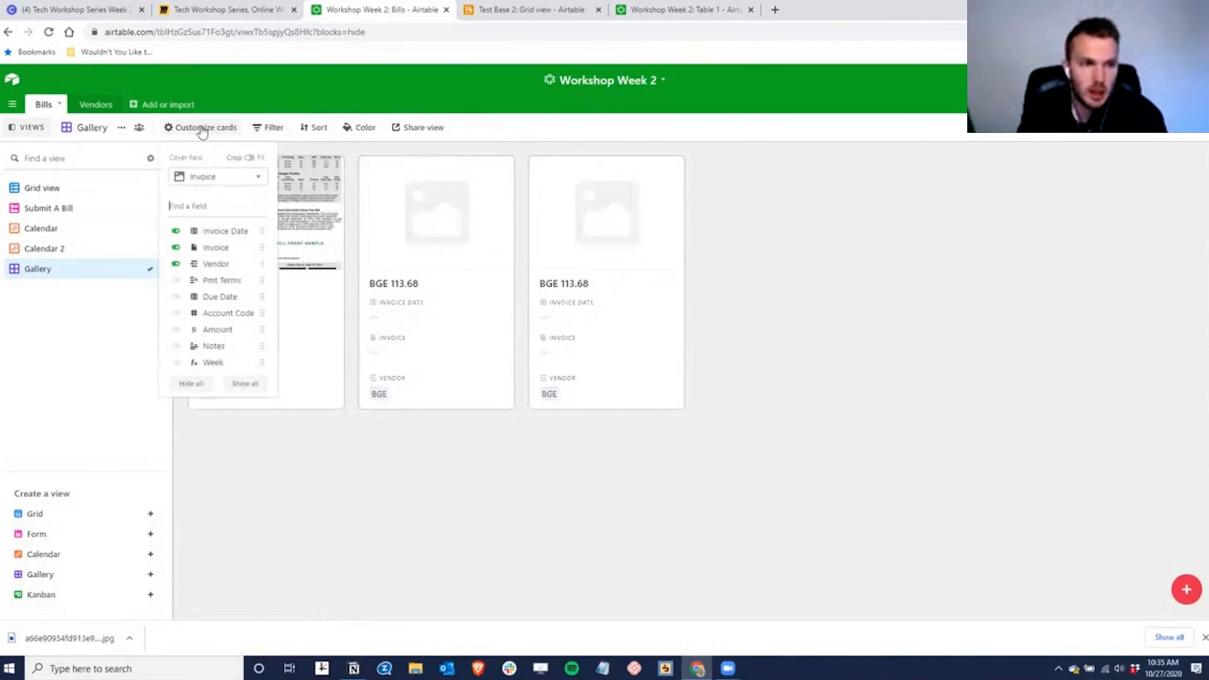
pyautogui.click(175, 280)
pyautogui.click(176, 329)
pyautogui.click(175, 263)
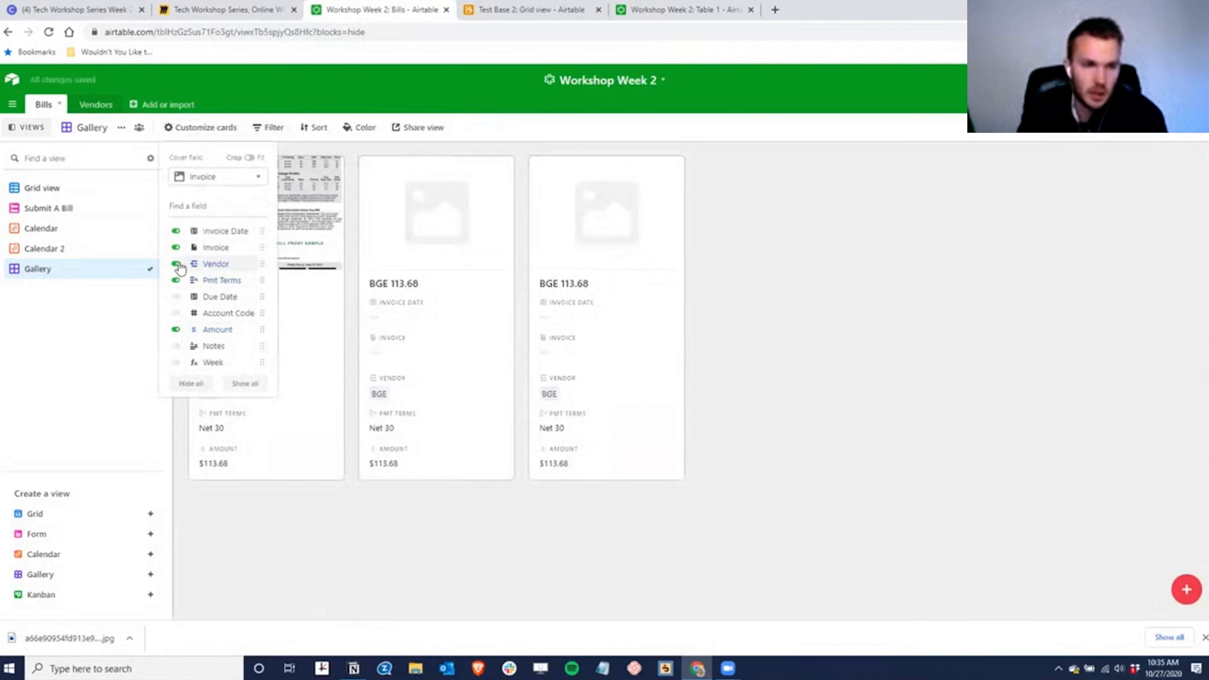
pyautogui.click(854, 329)
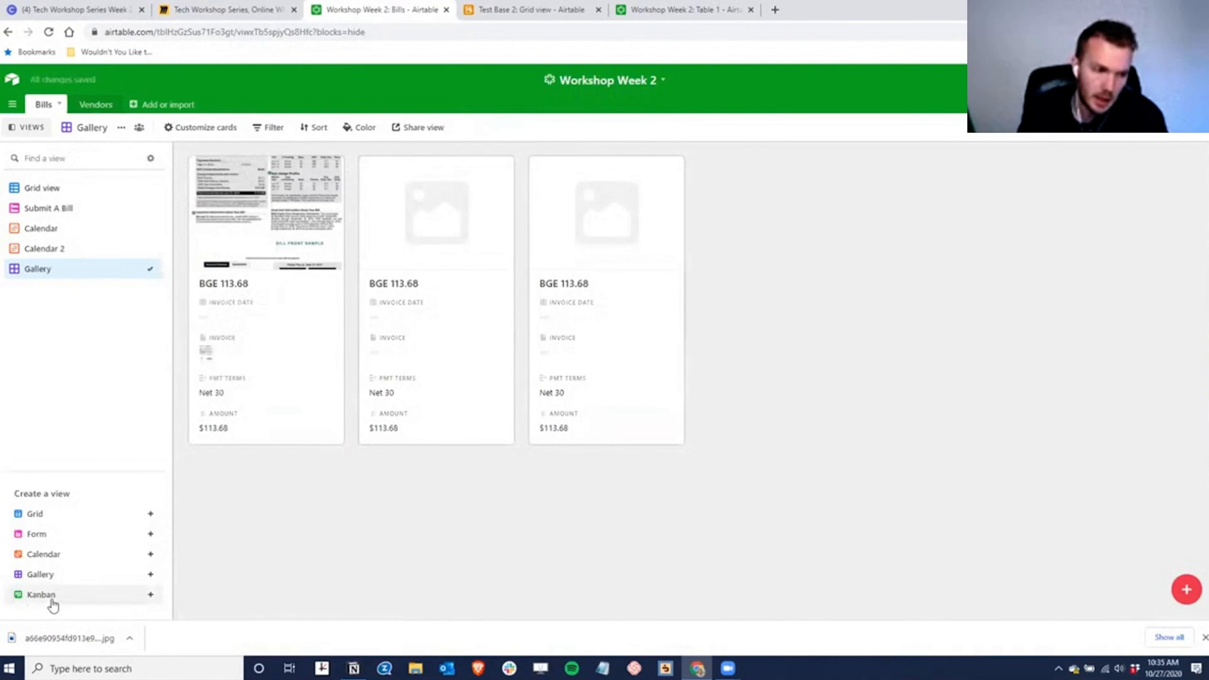
pyautogui.click(41, 594)
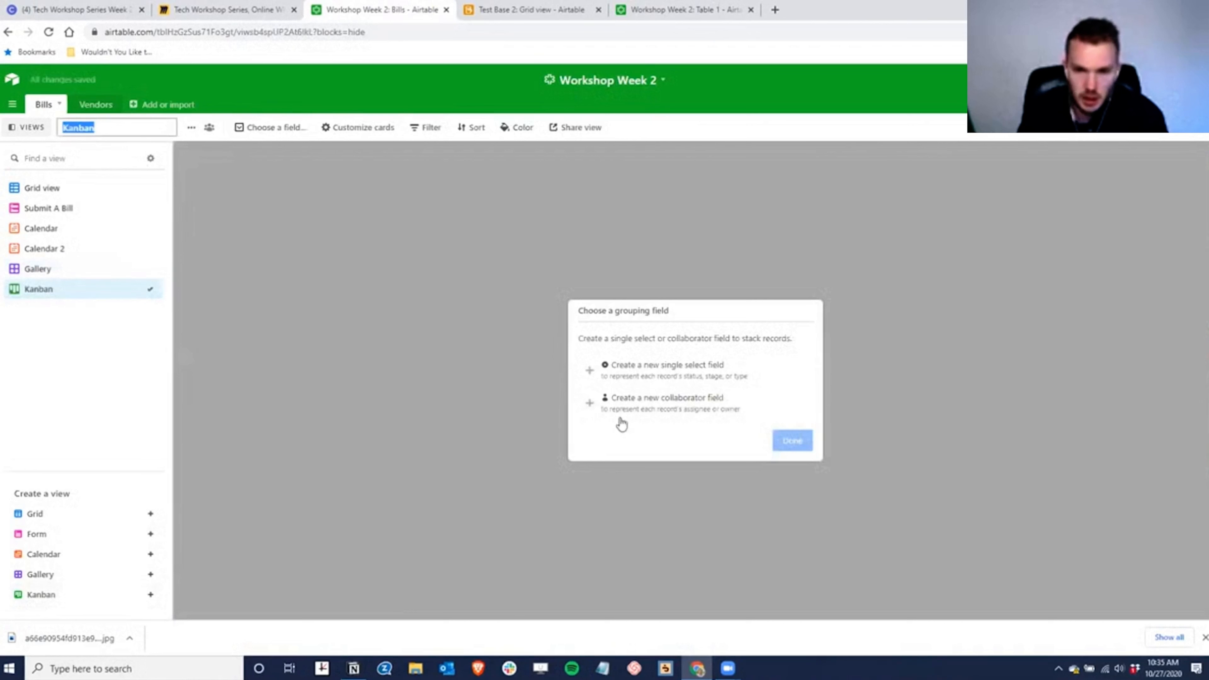
# - Stack a new Kanban view of bills by a new single-select Field 11, then open the Dashboard 1 apps panel
pyautogui.click(671, 375)
pyautogui.click(791, 390)
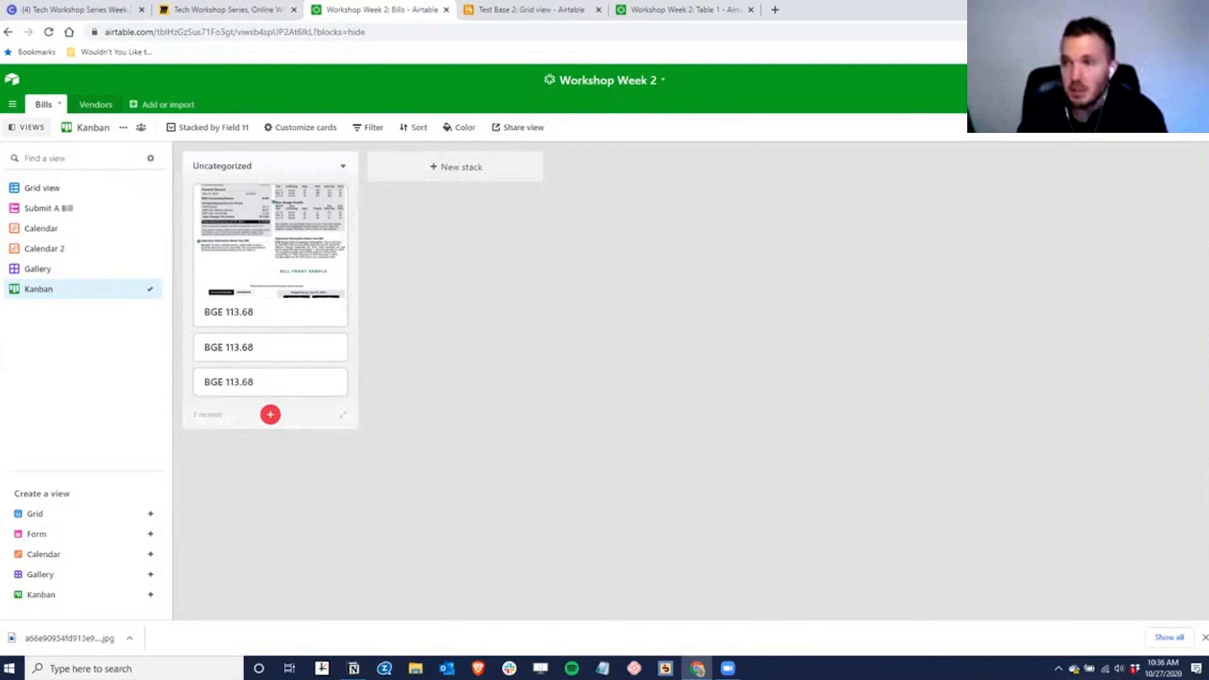
pyautogui.click(1182, 104)
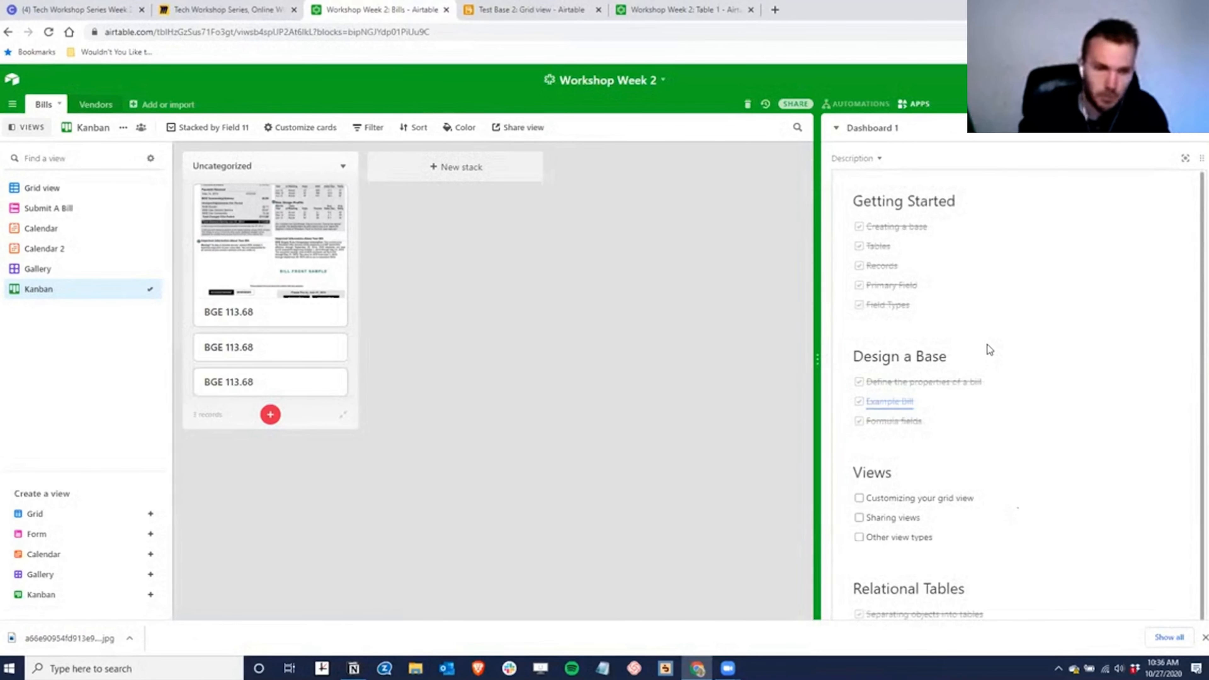
# - Scroll through the Dashboard 1 checklist, then switch to the Airtable home page listing all bases
pyautogui.scroll(-4, 943, 362)
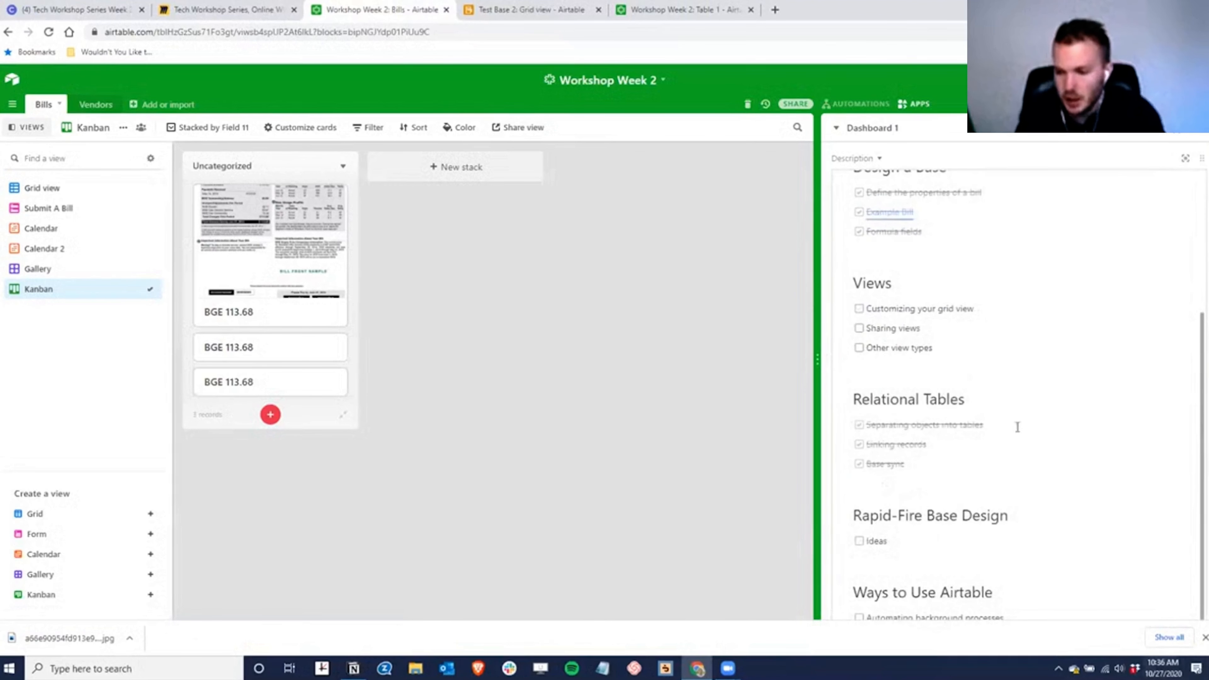
pyautogui.scroll(-1, 1005, 388)
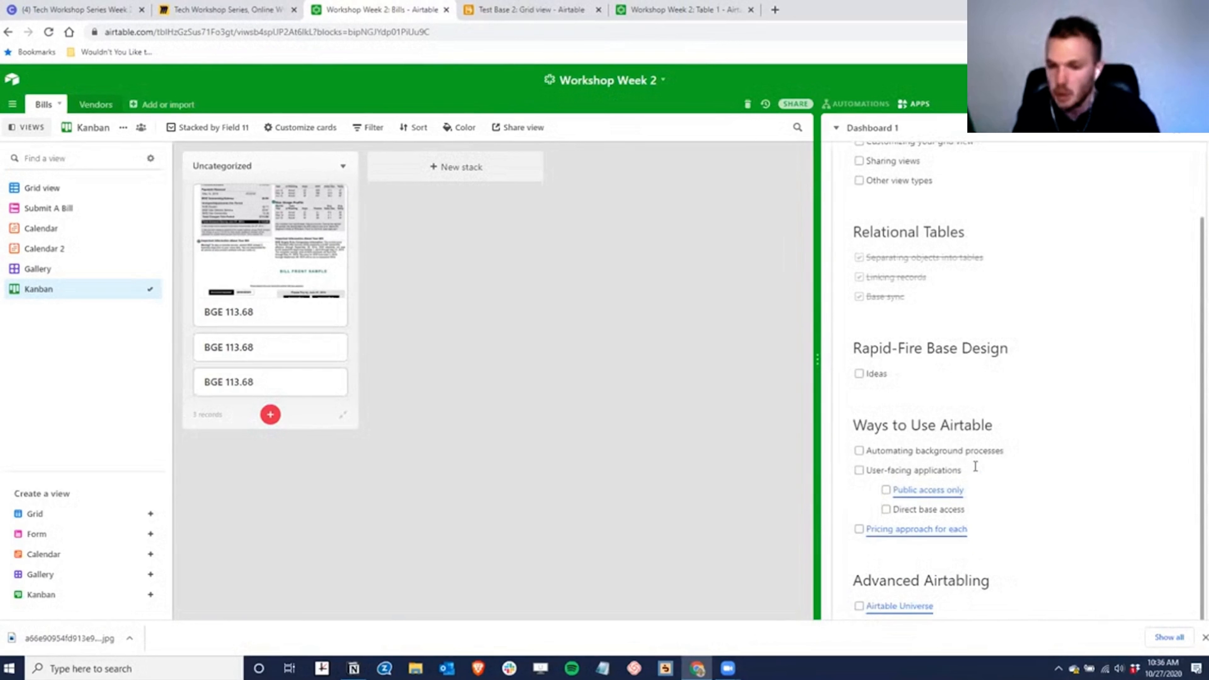
pyautogui.scroll(-1, 975, 466)
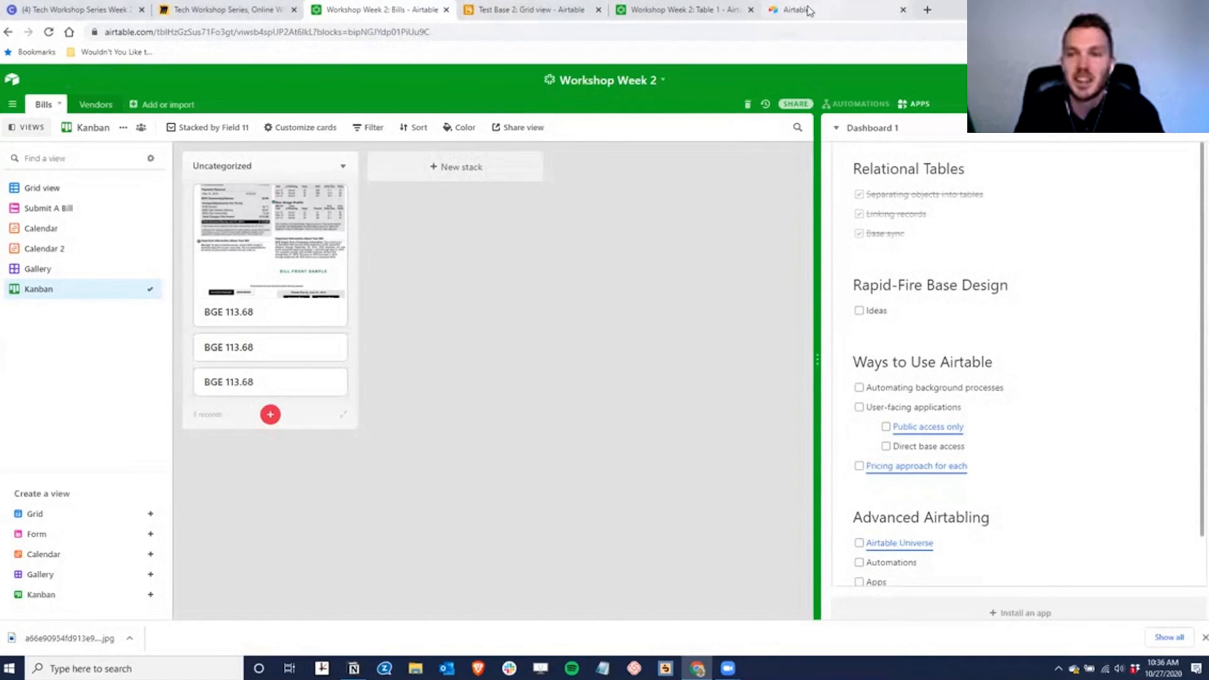
pyautogui.click(806, 10)
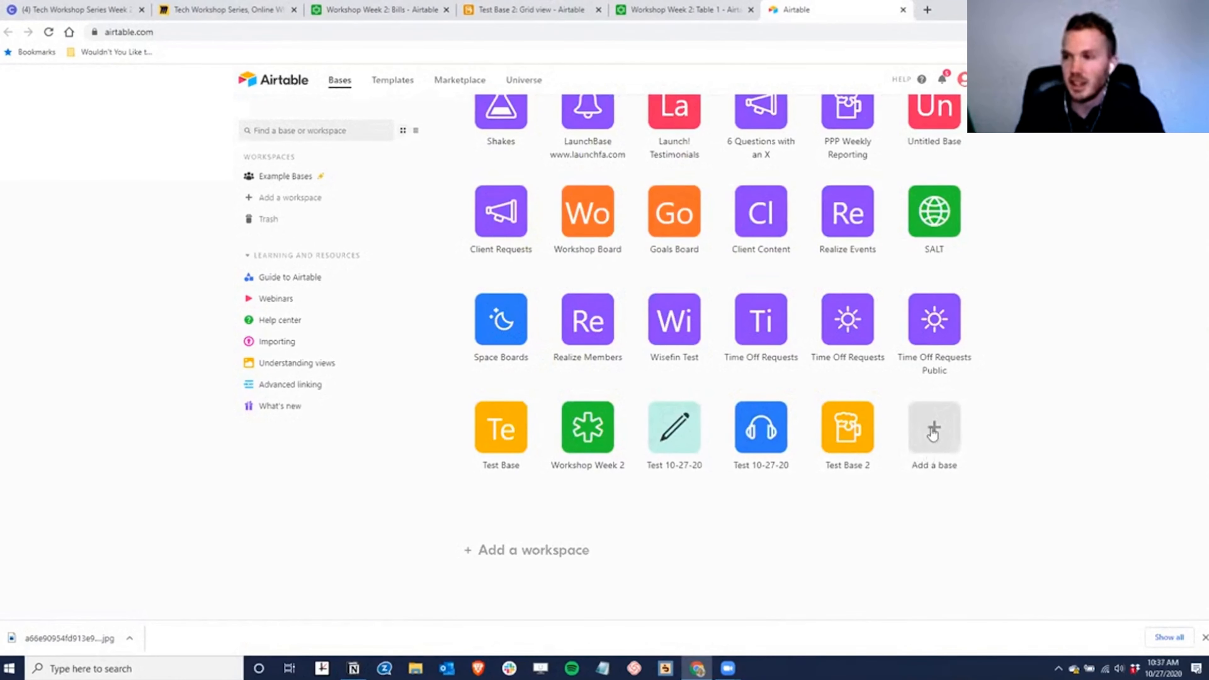
# - Create a blank base from scratch named 'Client Request Framework' and open it
pyautogui.click(936, 441)
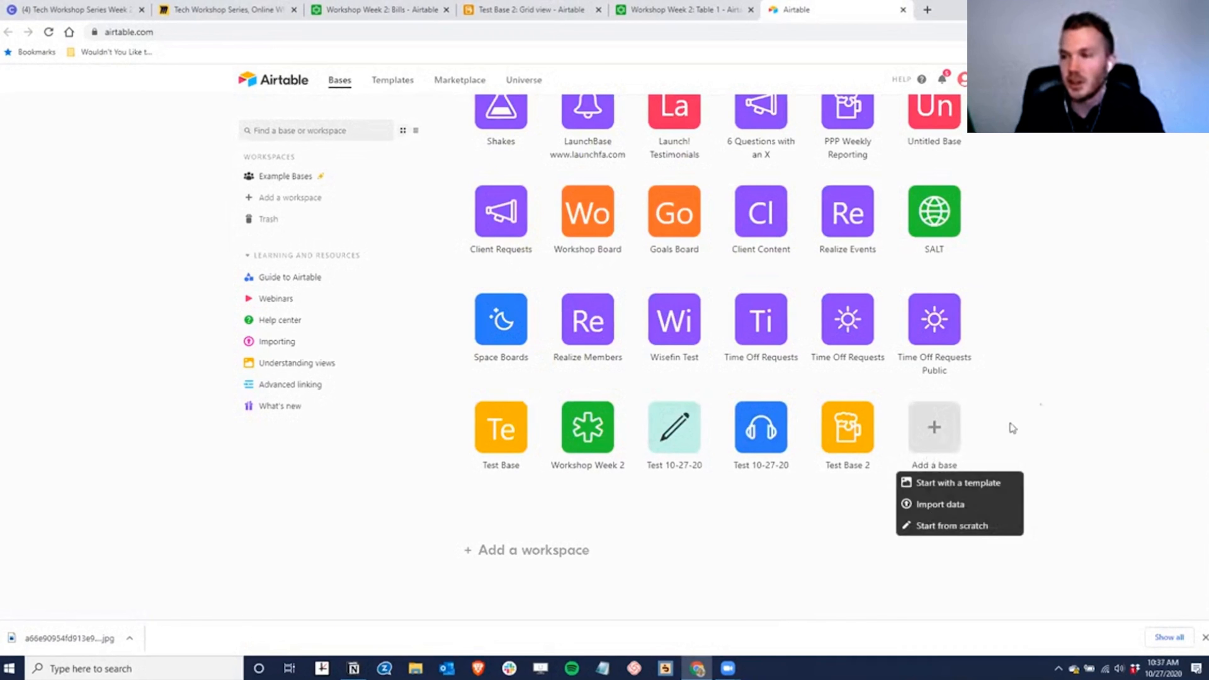
pyautogui.click(954, 526)
pyautogui.write('Client Requ')
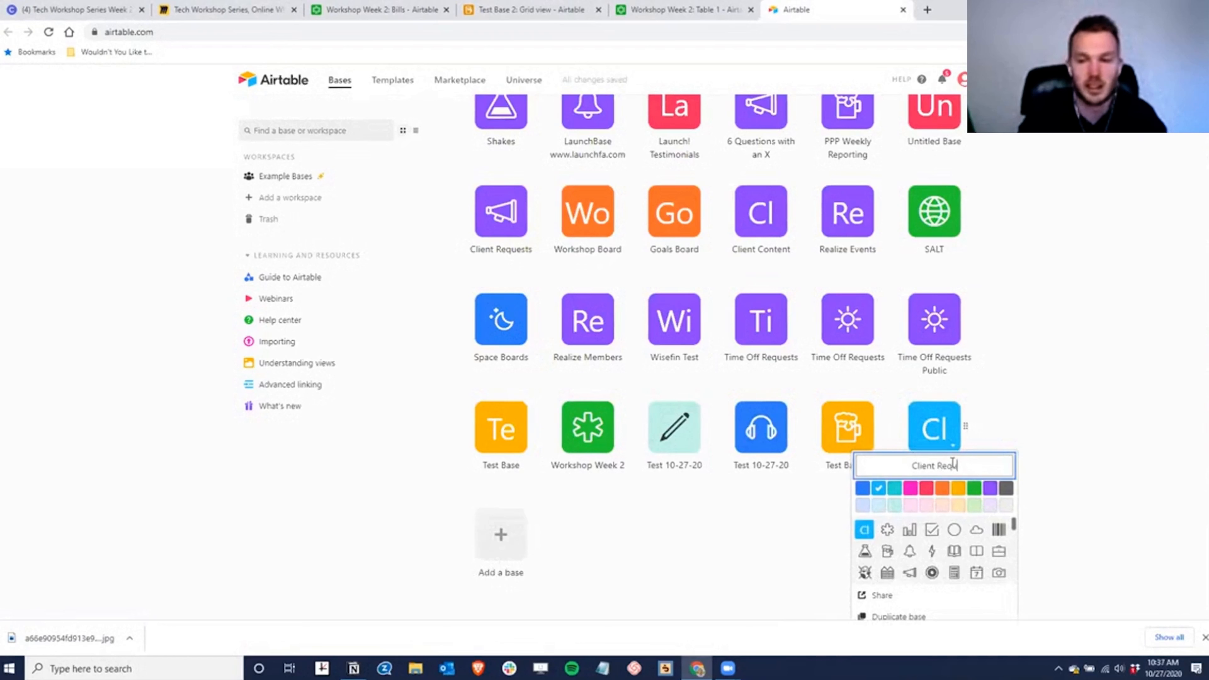
pyautogui.write('est Framework')
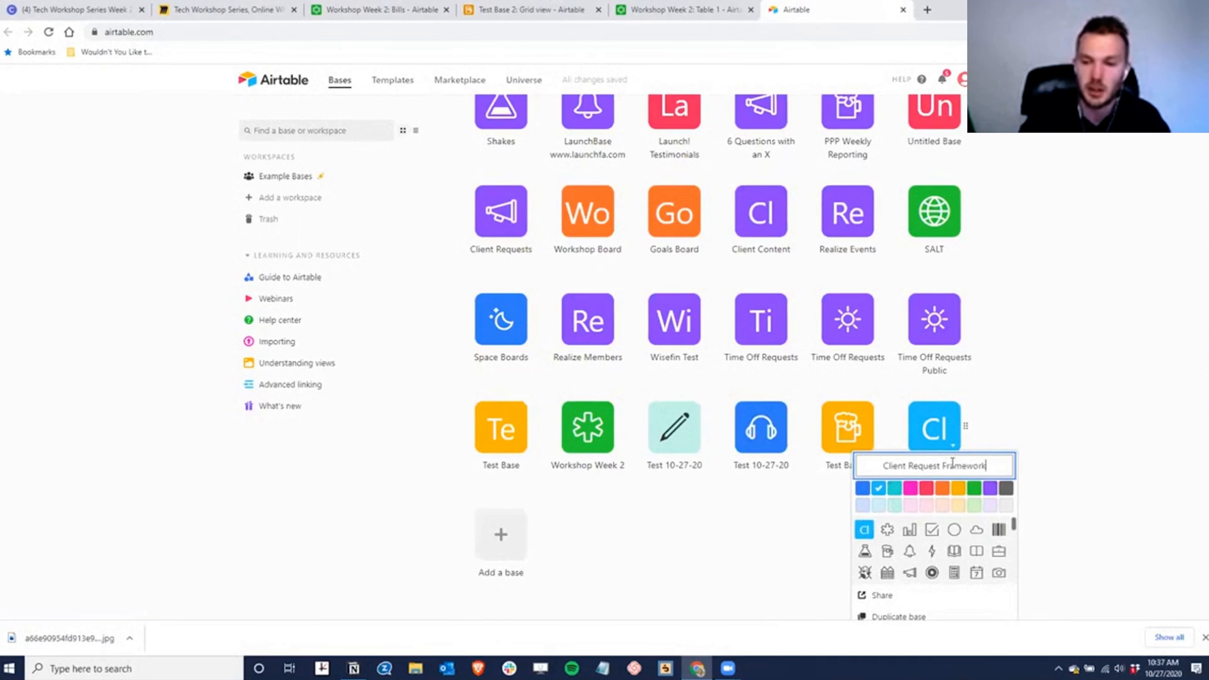
pyautogui.press('Return')
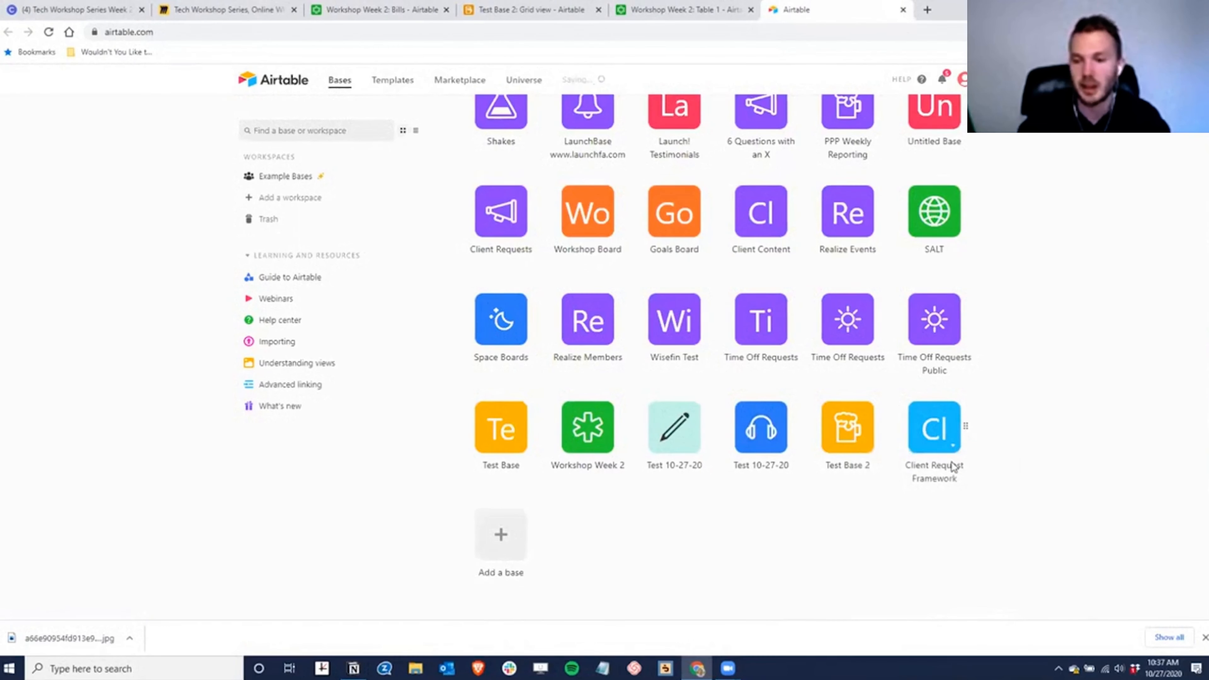
pyautogui.click(932, 421)
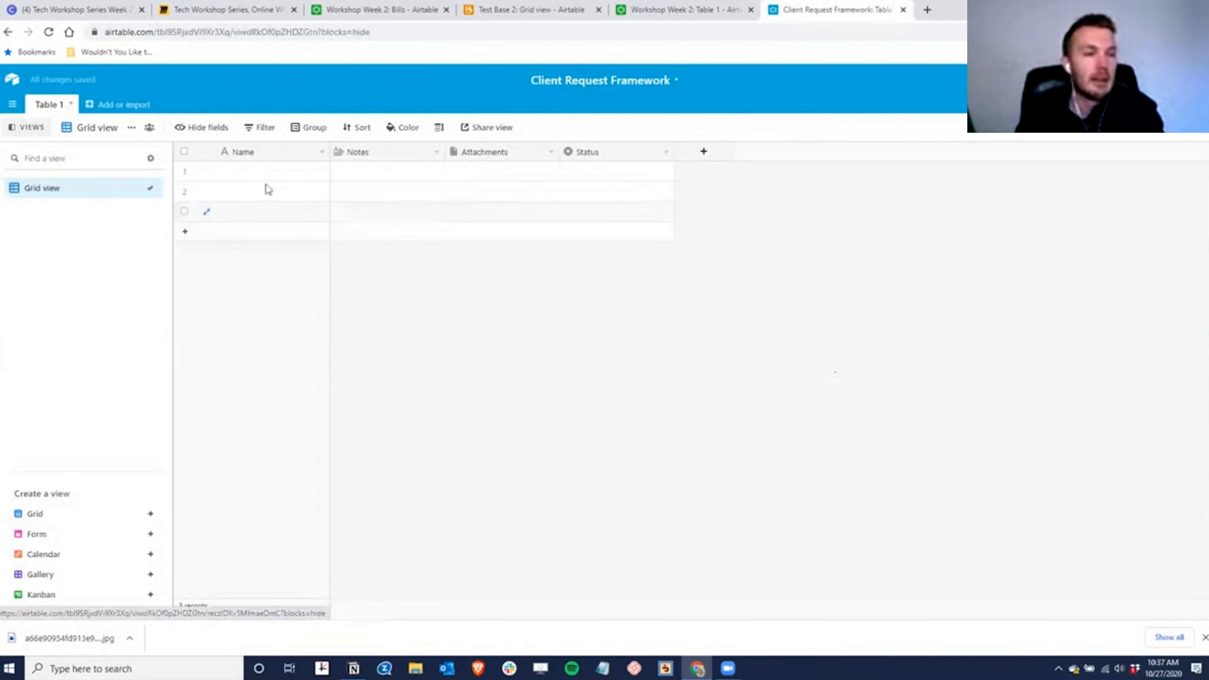
# - Rename the first table to 'Requests' and add a new empty table named 'Clients'
pyautogui.doubleClick(50, 106)
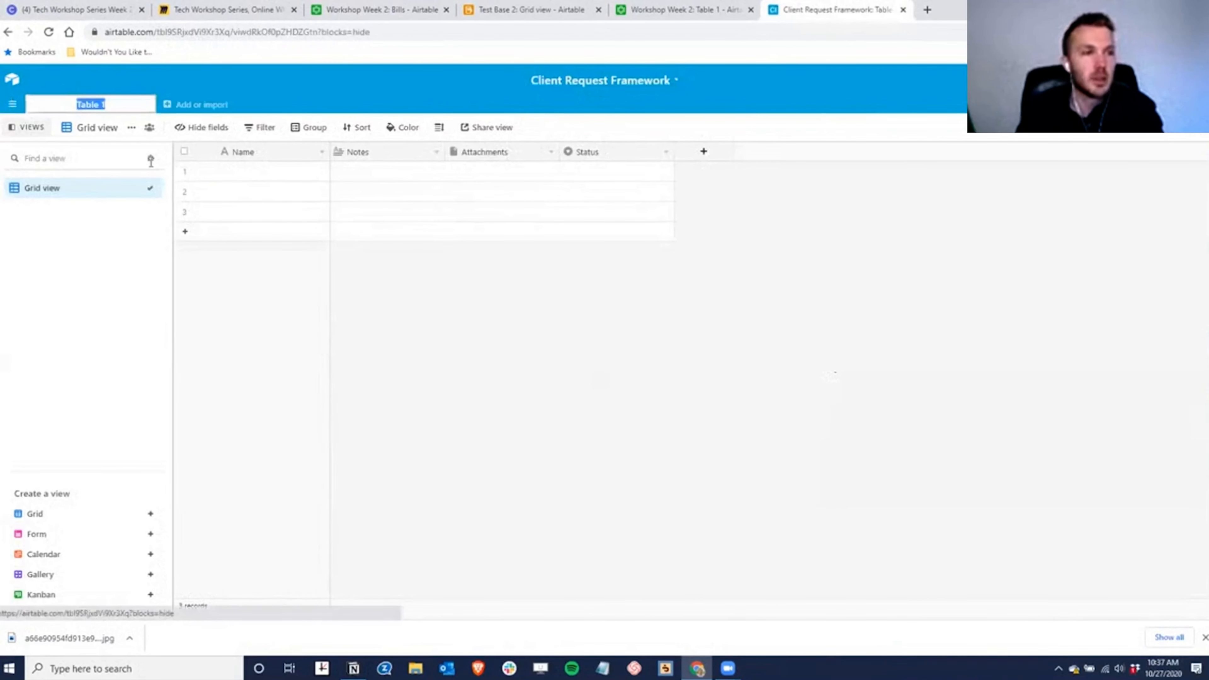
pyautogui.write('Requests')
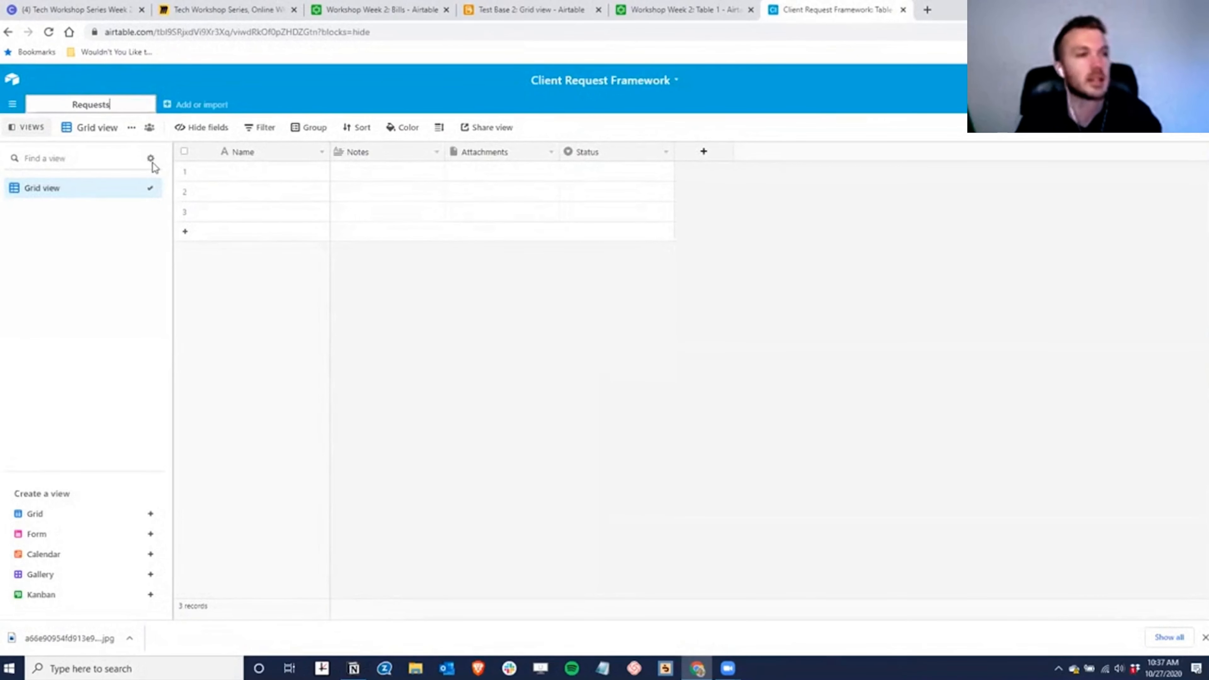
pyautogui.press('Return')
pyautogui.click(99, 102)
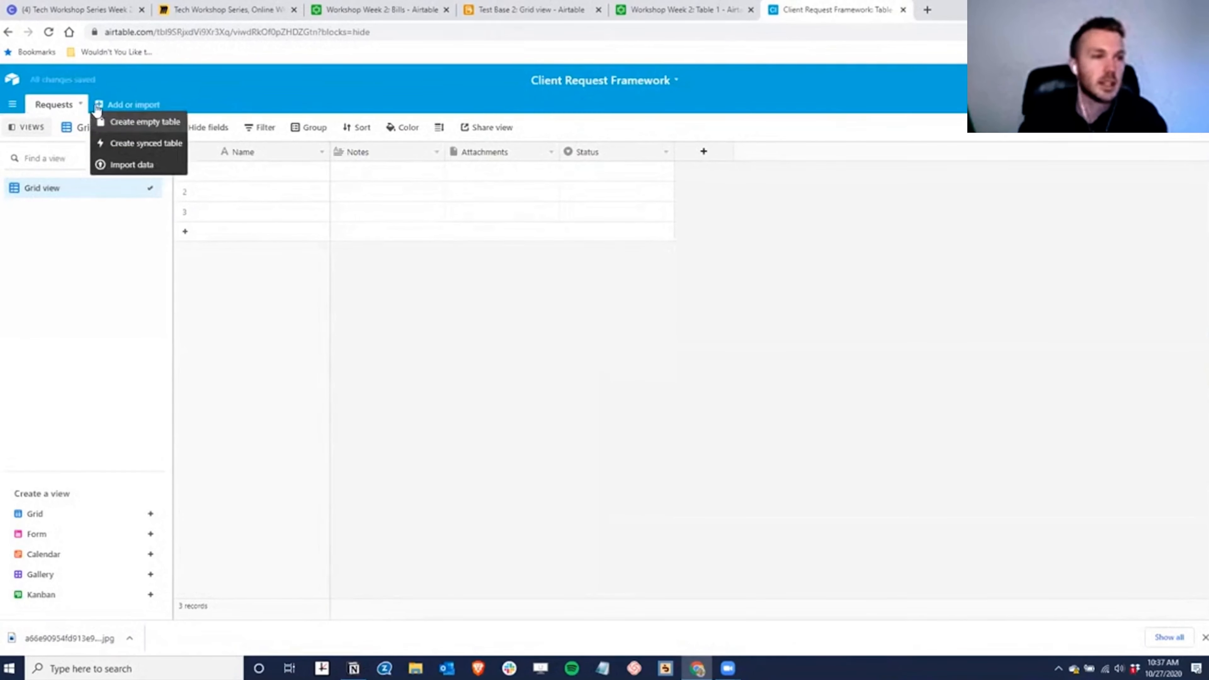
pyautogui.click(135, 123)
pyautogui.write('Clients')
pyautogui.press('Return')
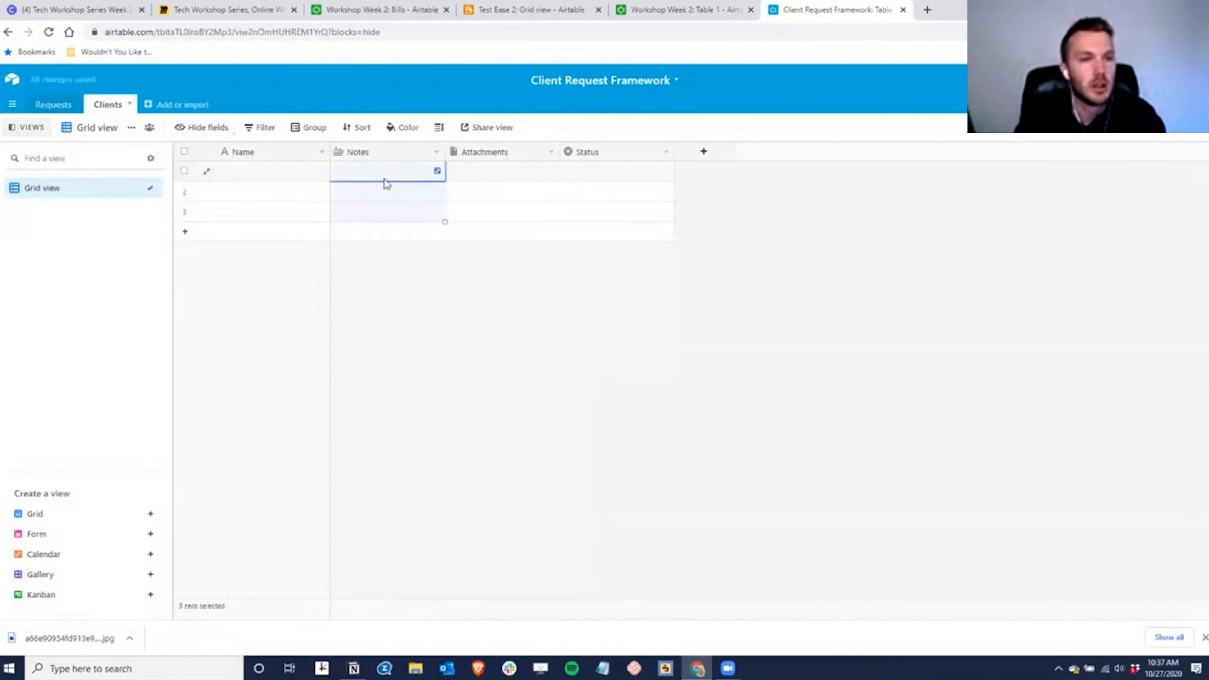
# - Delete the Notes and Attachments fields from Clients and open the Status field's settings
pyautogui.rightClick(385, 158)
pyautogui.click(379, 428)
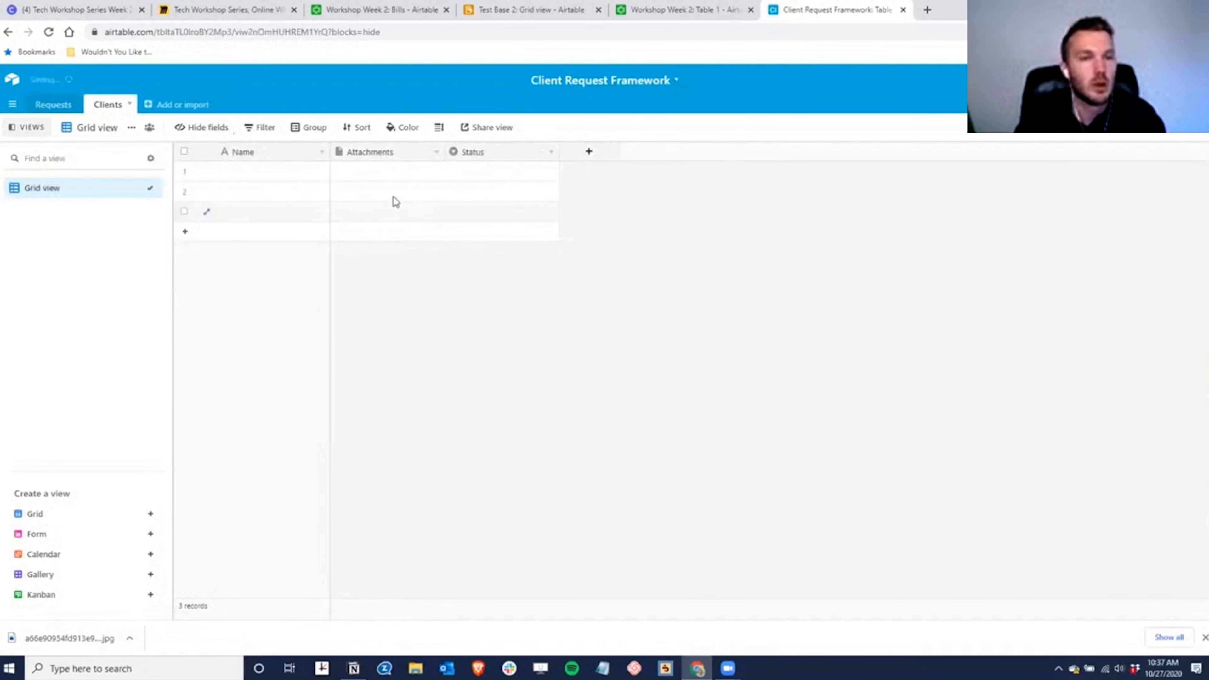
pyautogui.rightClick(395, 152)
pyautogui.click(381, 427)
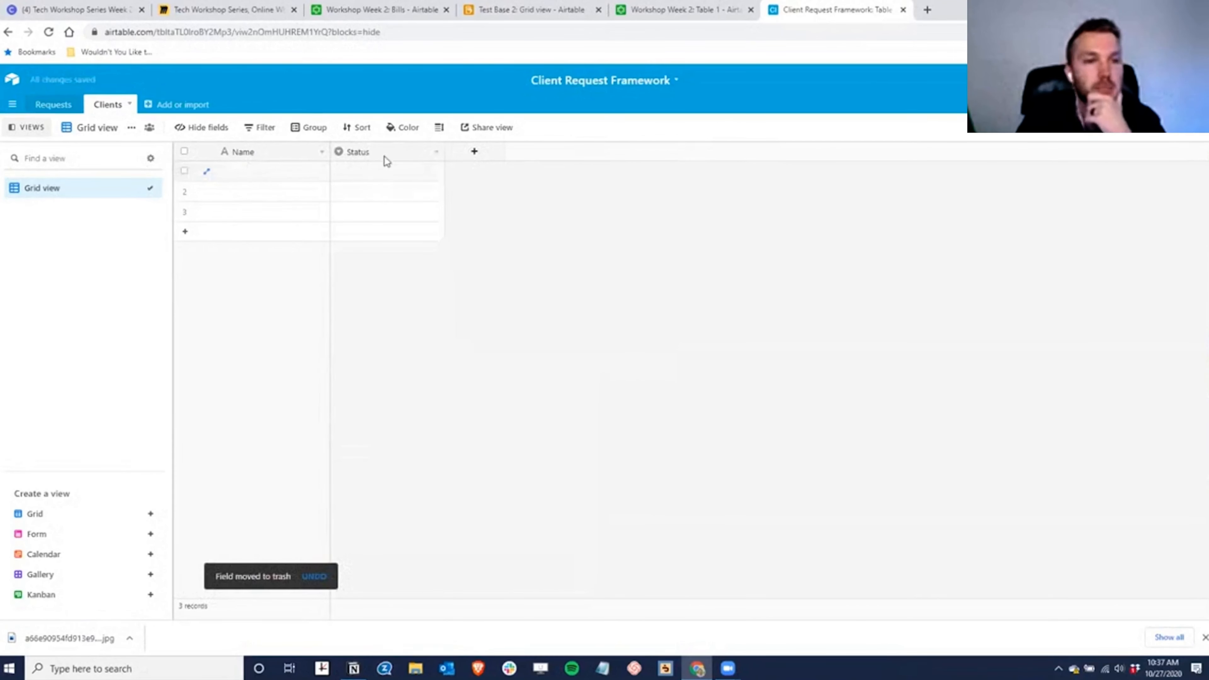
pyautogui.doubleClick(371, 150)
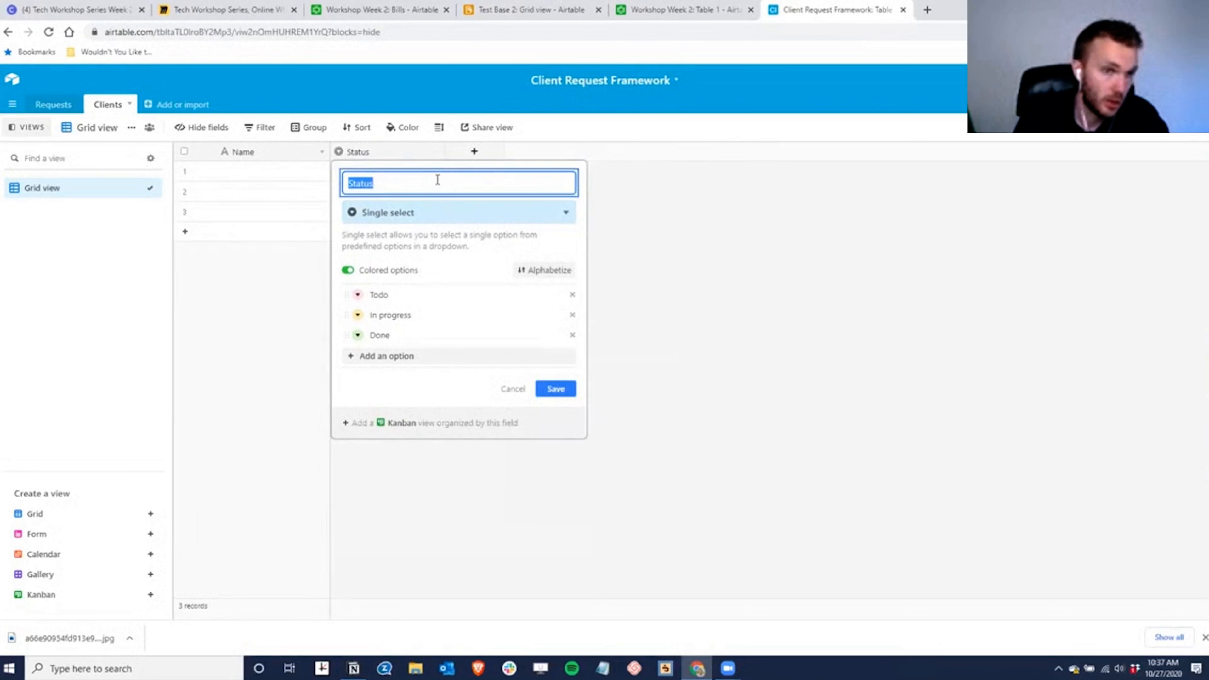
# - Rename Status to 'Preferred Contact' with options Email, SMS and Carrier Pigeon, and save it
pyautogui.write('Preferred Contac')
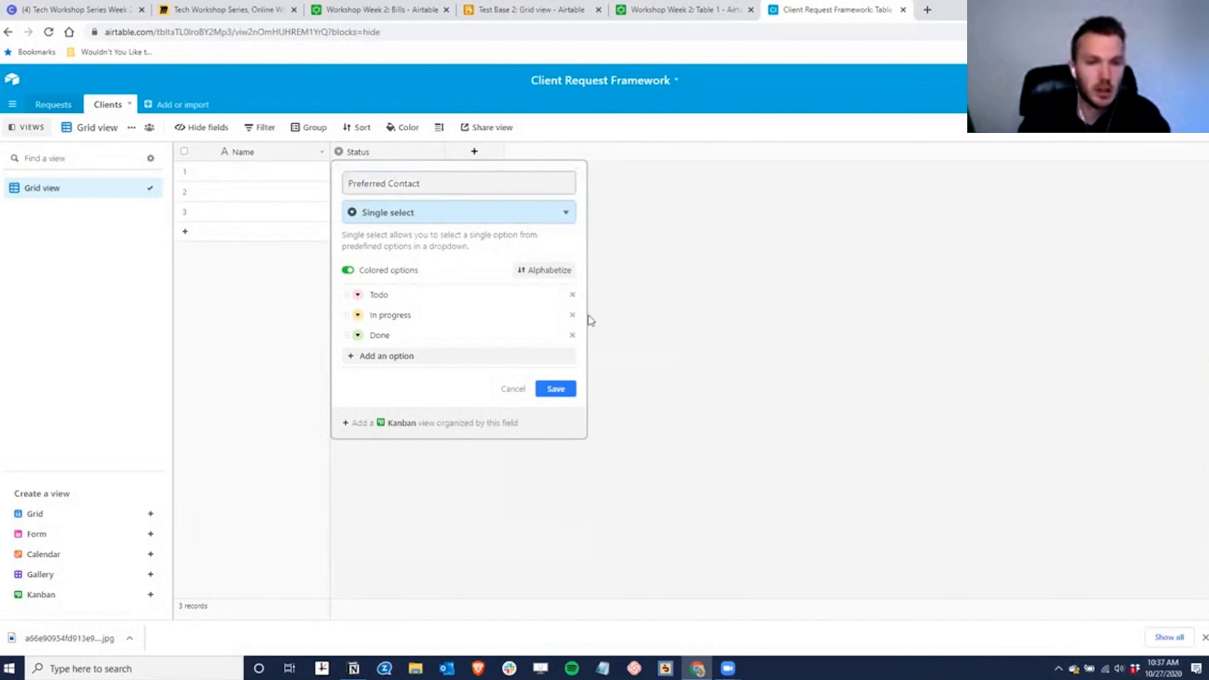
pyautogui.click(402, 292)
pyautogui.write('Email')
pyautogui.click(409, 310)
pyautogui.hotkey('ctrl', 'a')
pyautogui.write('SMS')
pyautogui.click(397, 338)
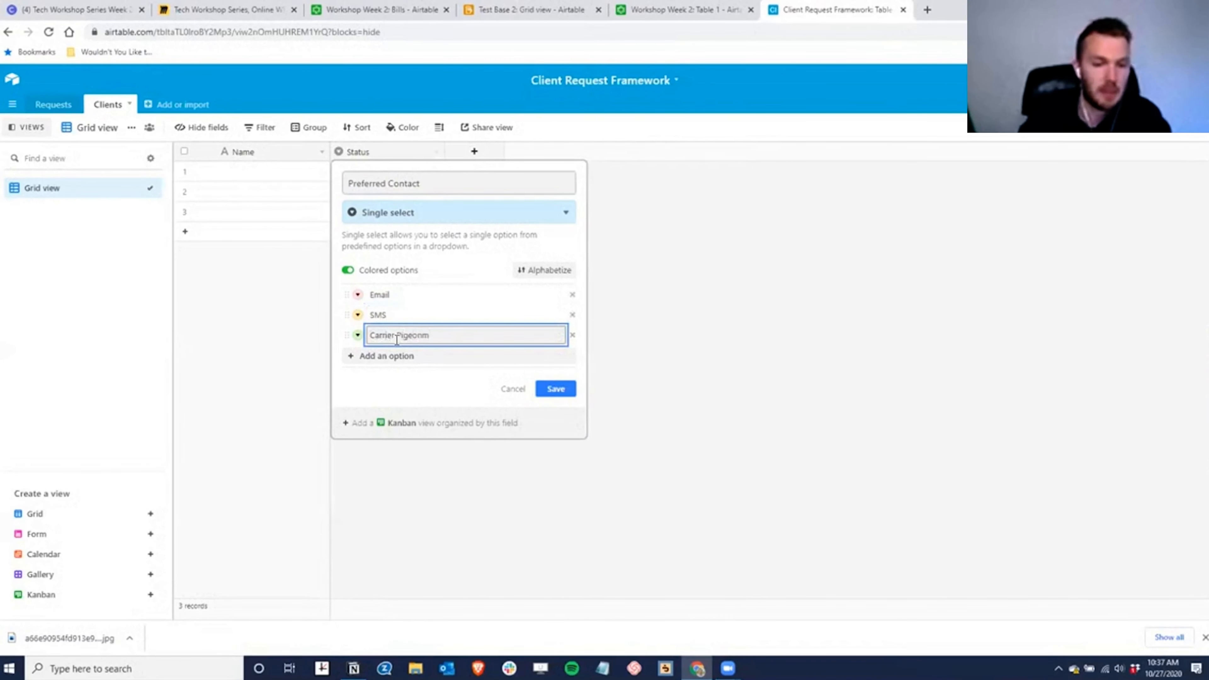
pyautogui.click(555, 388)
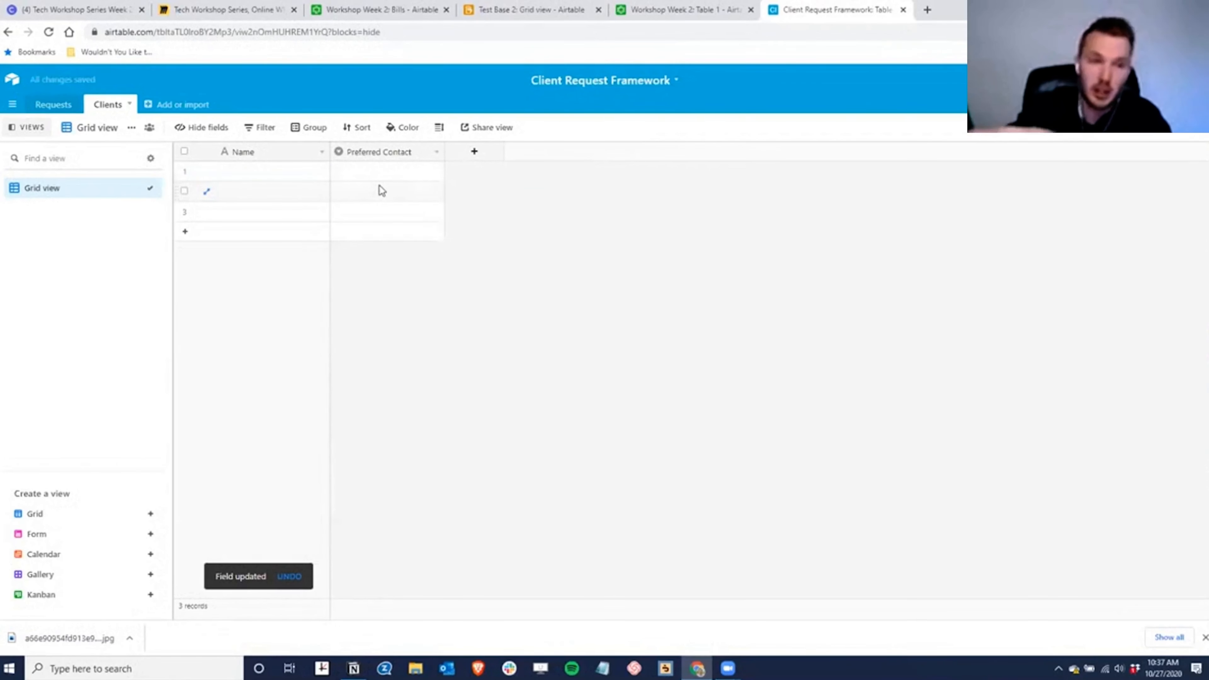
# - Enter a name for each of the three clients, correcting typos in the first two
pyautogui.click(241, 171)
pyautogui.write('Jime')
pyautogui.press('Return')
pyautogui.press('Up')
pyautogui.write('Jim')
pyautogui.press('Return')
pyautogui.write('Jan')
pyautogui.press('Return')
pyautogui.write('Pat')
pyautogui.press('Return')
pyautogui.press('Up')
pyautogui.press('Up')
pyautogui.press('Down')
pyautogui.press('F1')
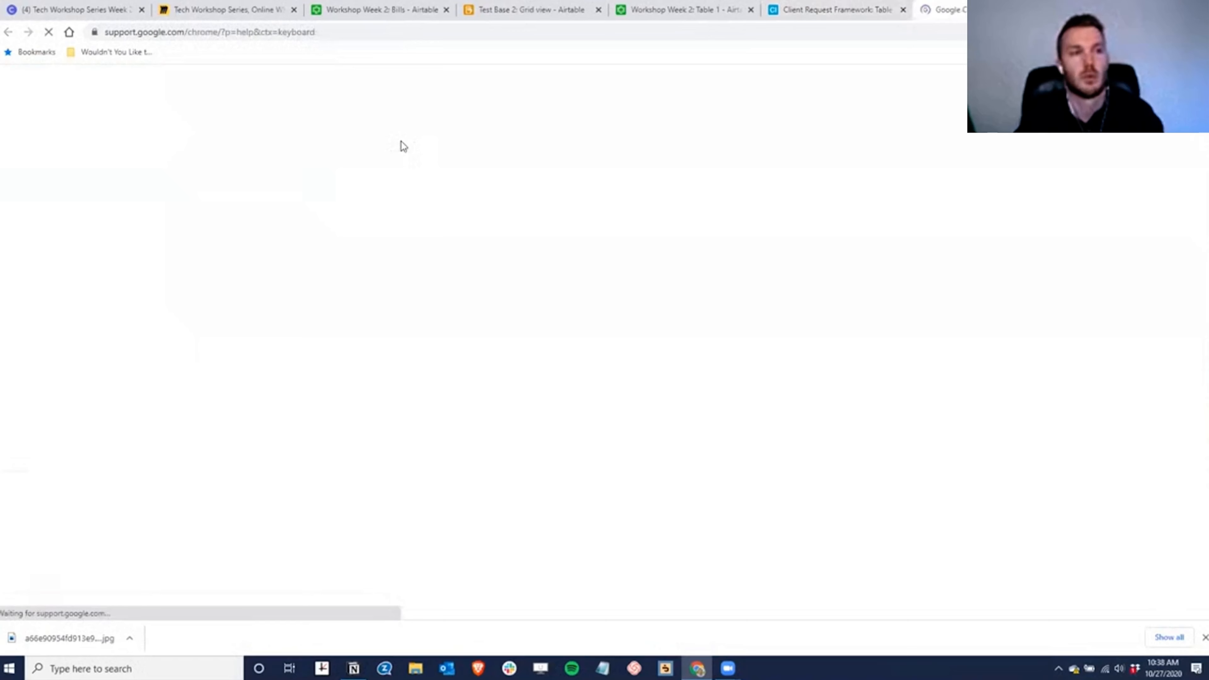
pyautogui.hotkey('ctrl', 'w')
pyautogui.press('Return')
pyautogui.write('e')
pyautogui.press('Tab')
# - Add a 'Client' field to Requests that links to records in the Clients table
pyautogui.click(54, 106)
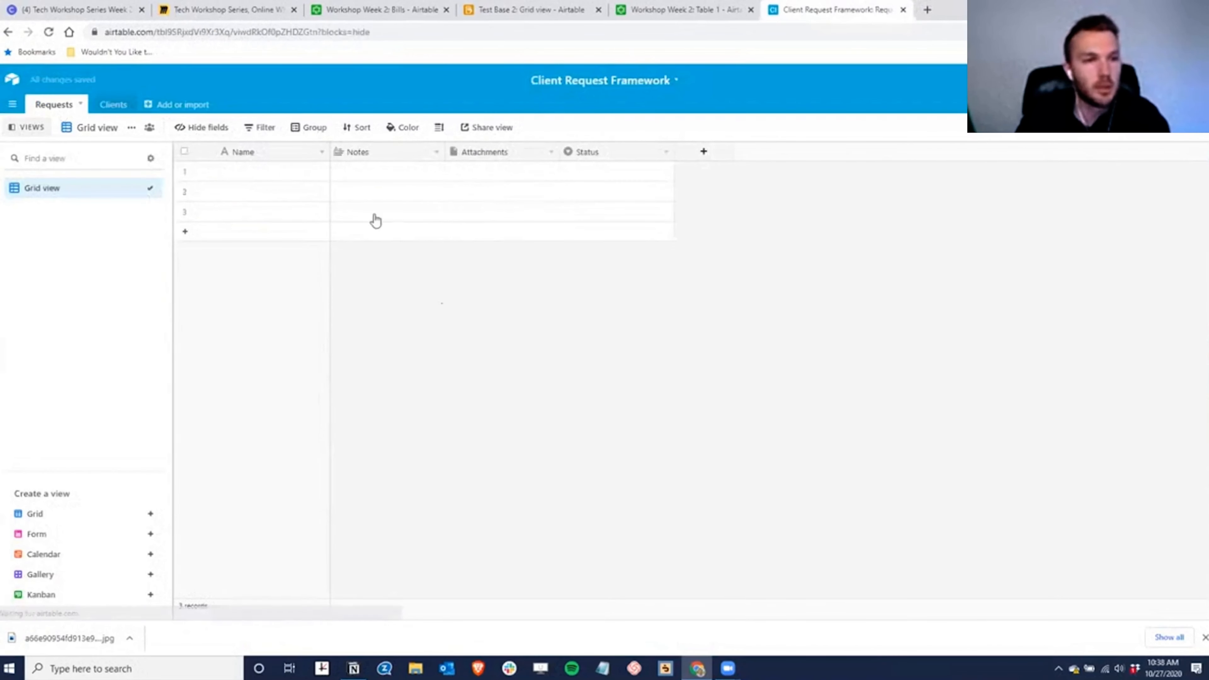
pyautogui.click(702, 152)
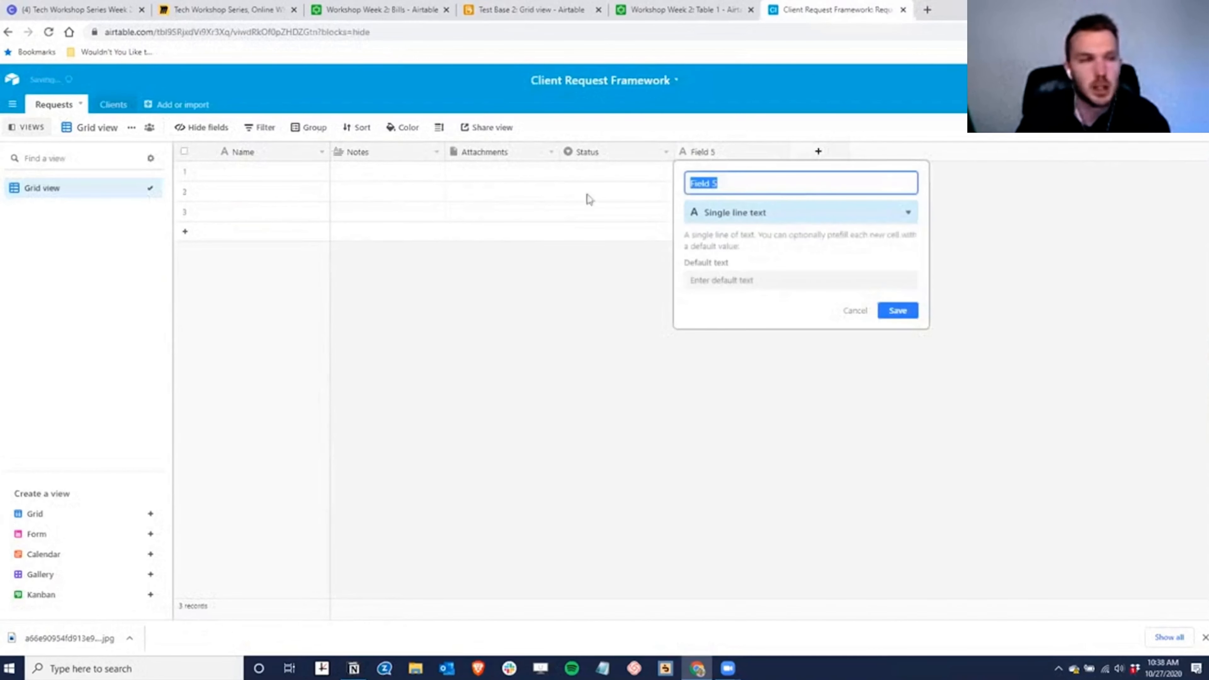
pyautogui.click(727, 223)
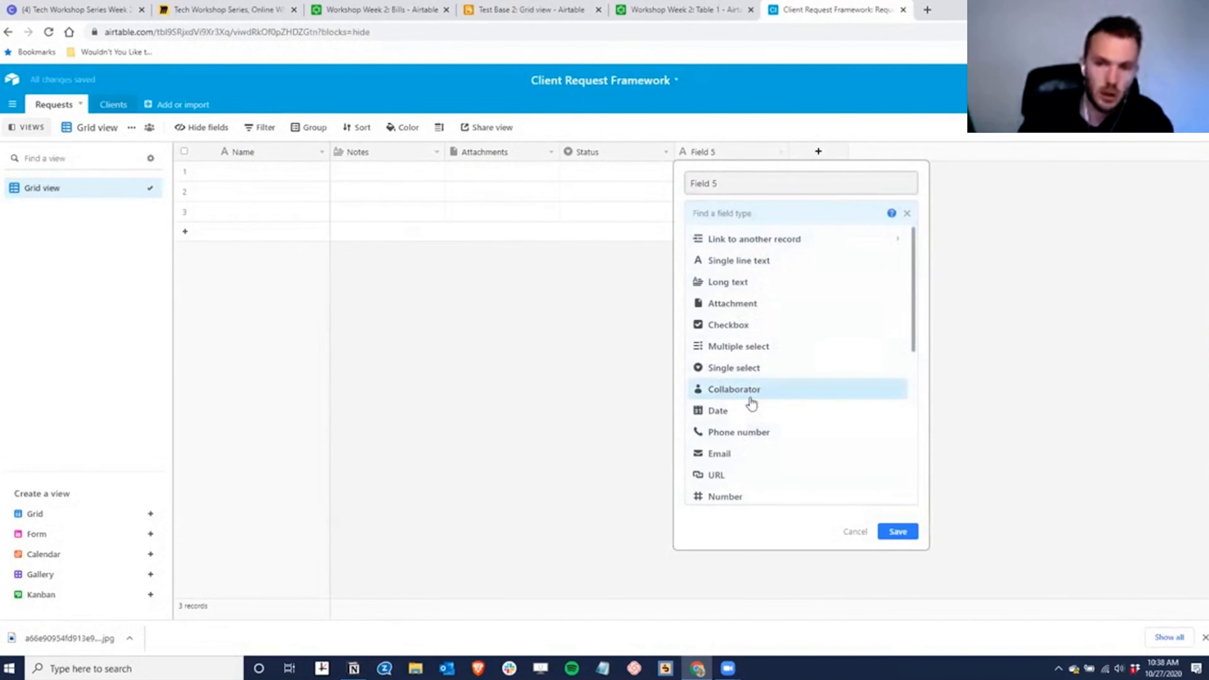
pyautogui.click(759, 238)
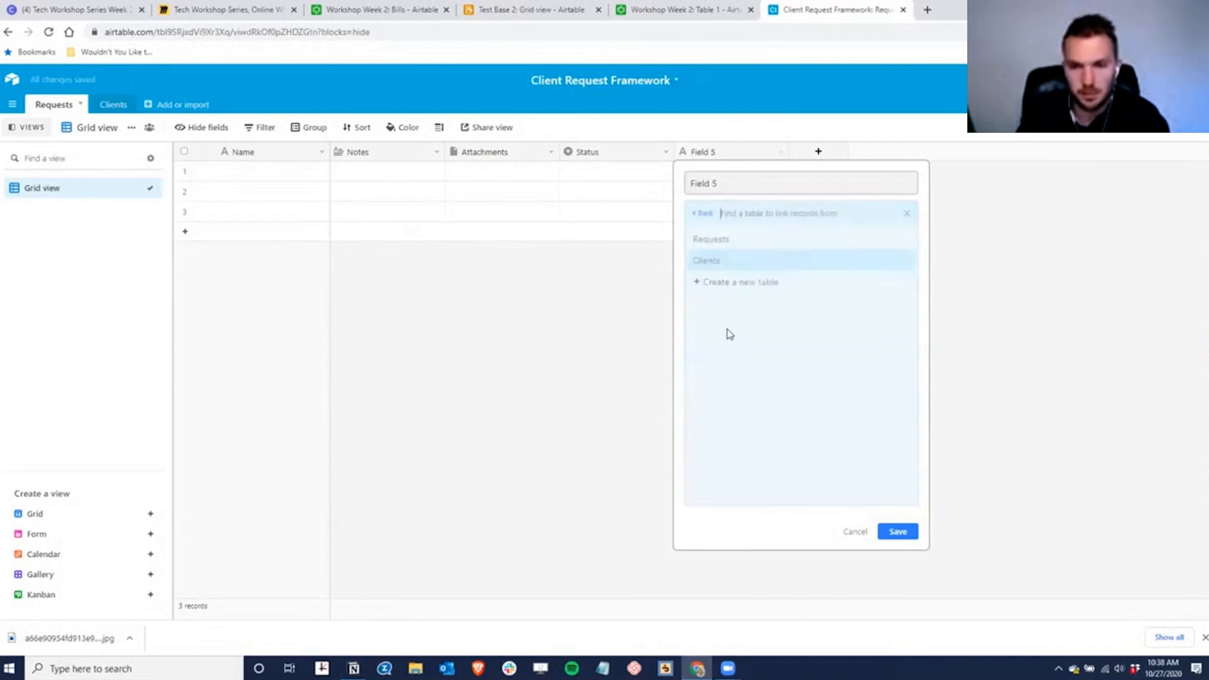
pyautogui.click(717, 263)
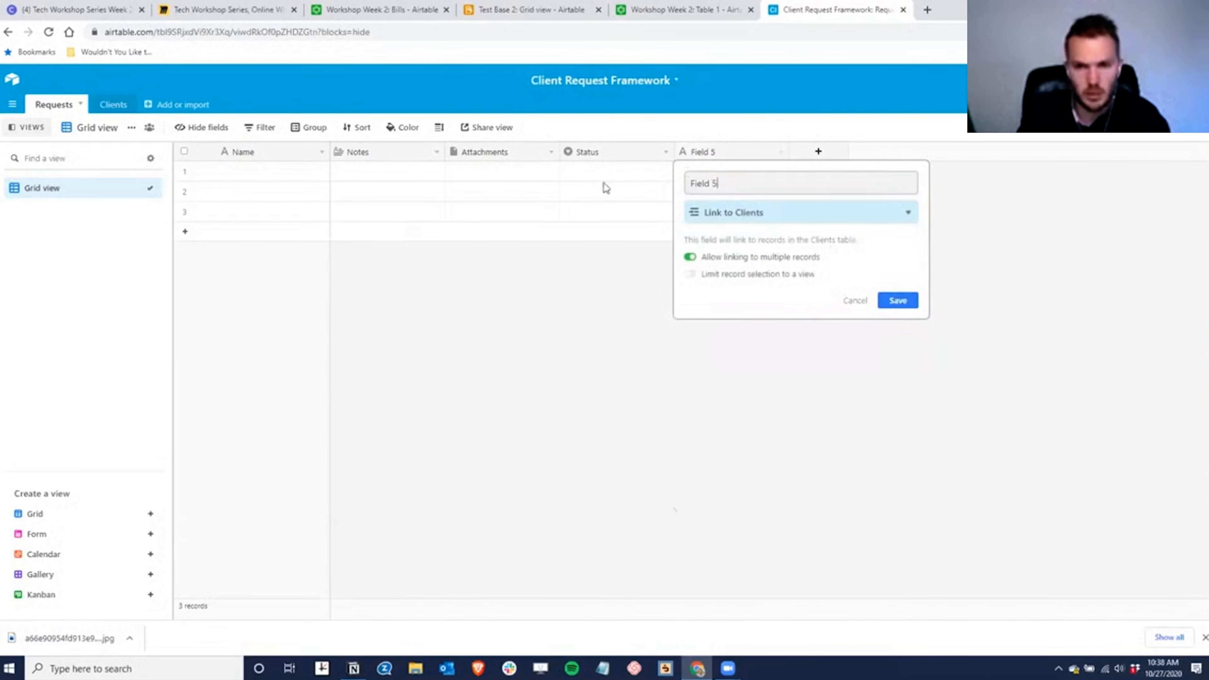
pyautogui.press('BackSpace')
pyautogui.press('BackSpace')
pyautogui.press('BackSpace')
pyautogui.press('BackSpace')
pyautogui.press('BackSpace')
pyautogui.press('BackSpace')
pyautogui.press('BackSpace')
pyautogui.write('Client')
pyautogui.press('Return')
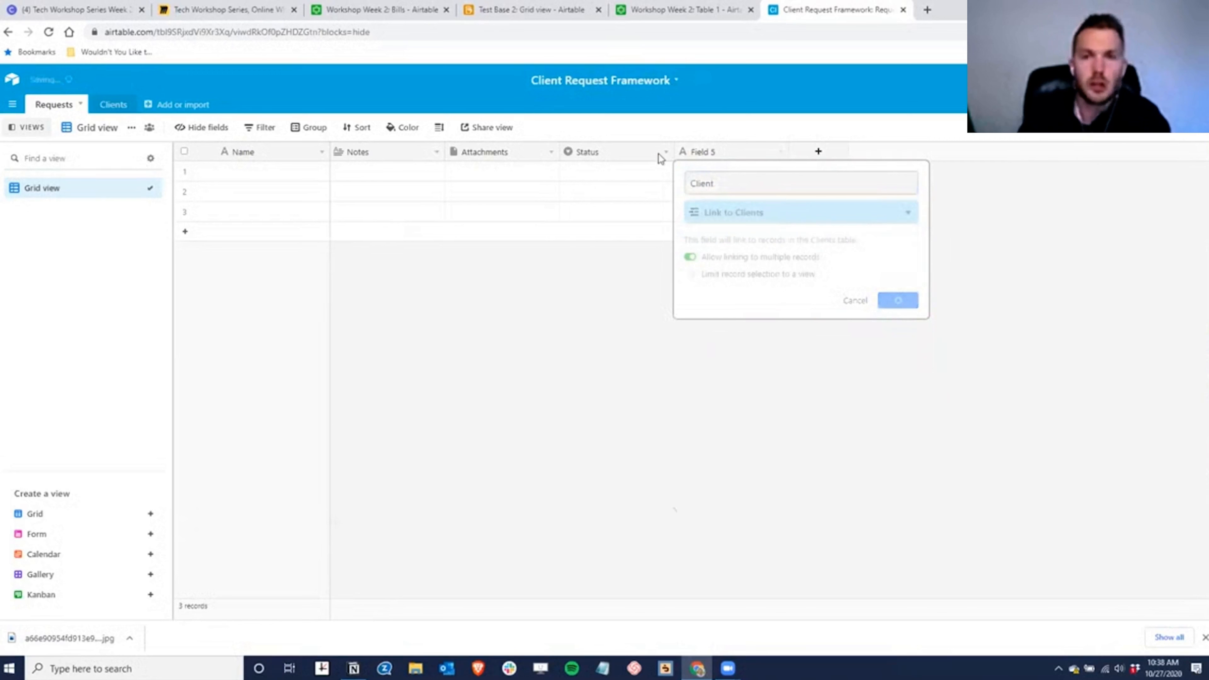
# - Change the primary Name field to an Autonumber field named 'ID'
pyautogui.doubleClick(237, 153)
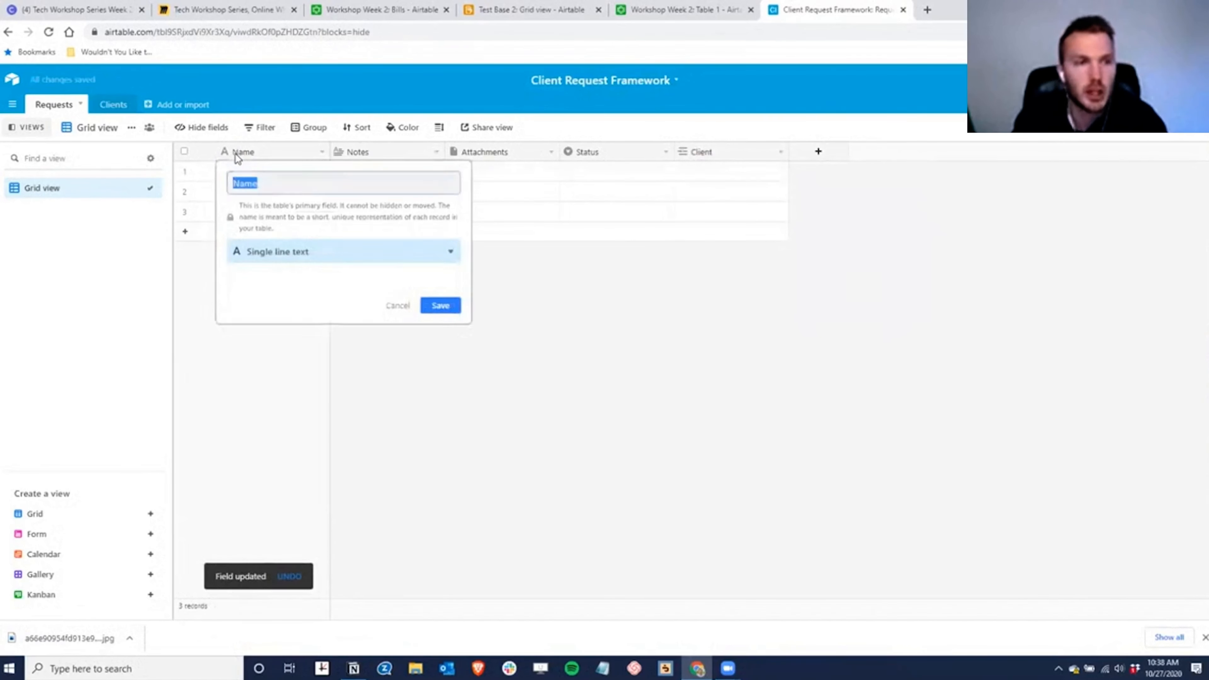
pyautogui.write('ID')
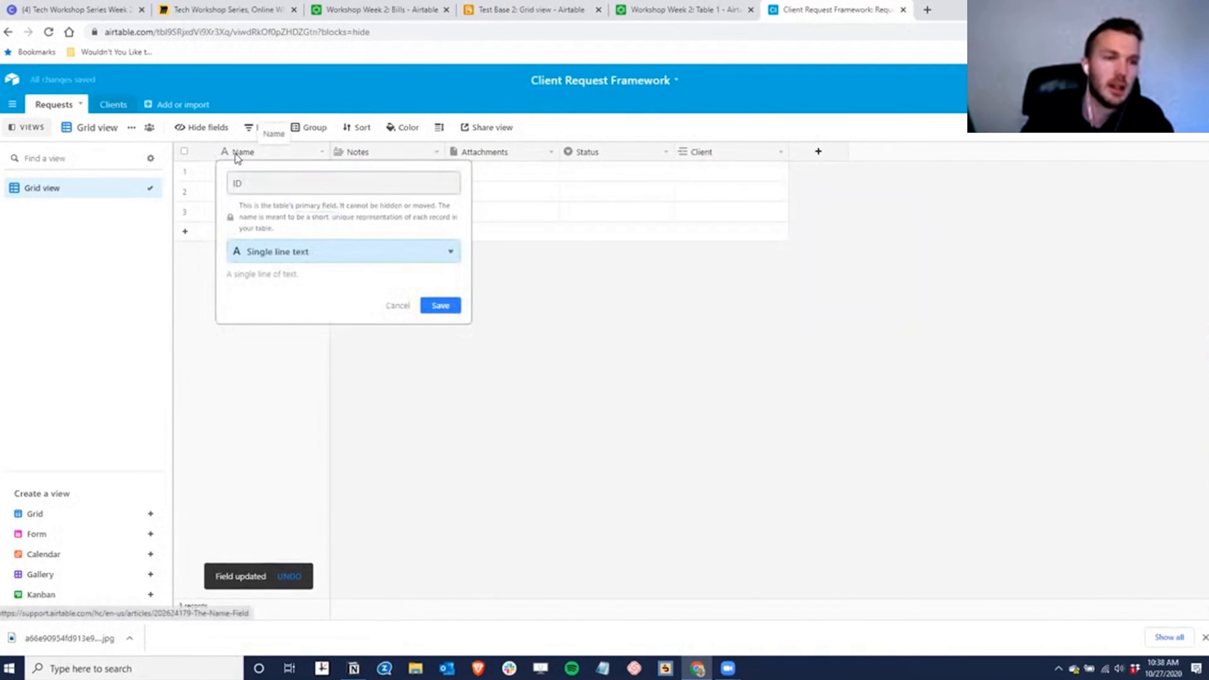
pyautogui.write('au')
pyautogui.press('Return')
pyautogui.click(440, 305)
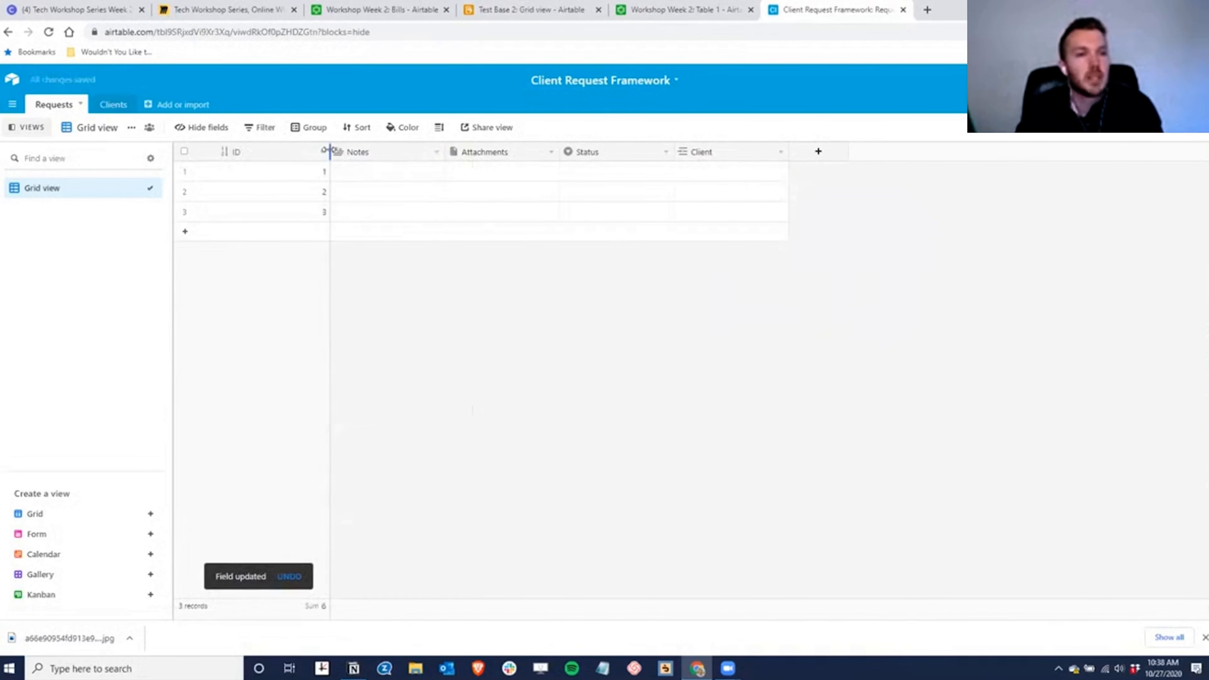
# - Narrow the ID column and turn Notes into a Single line text field named 'Question'
pyautogui.moveTo(329, 152); pyautogui.dragTo(268, 152)
pyautogui.doubleClick(304, 153)
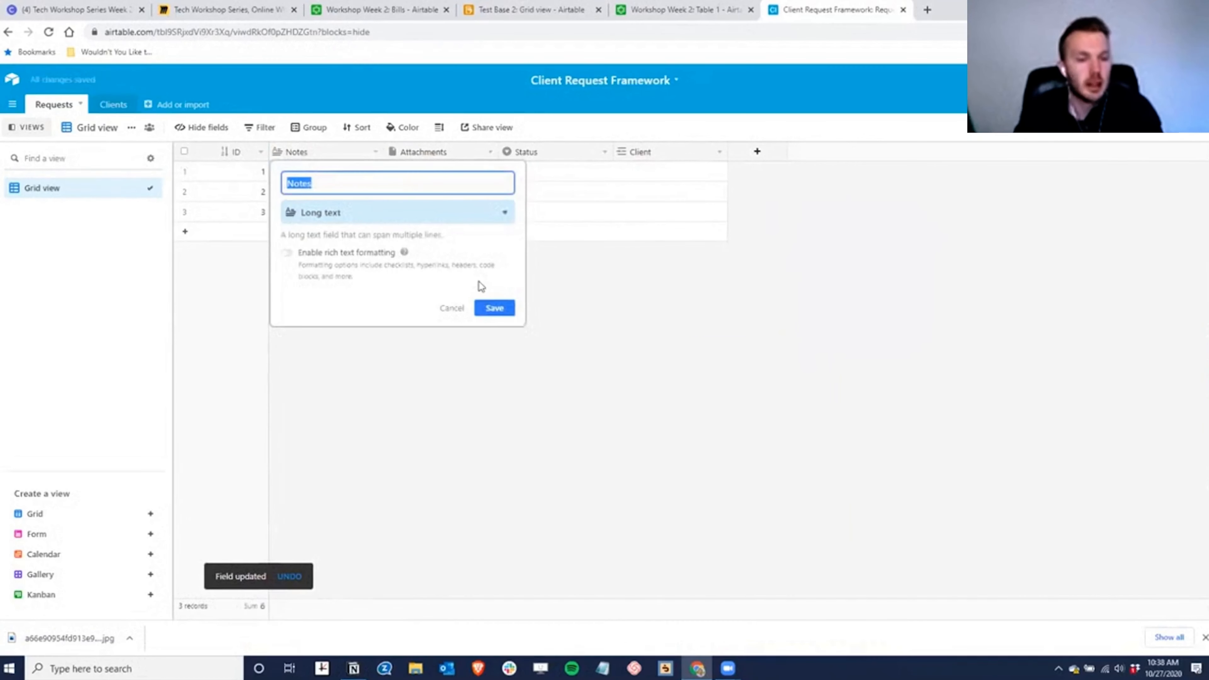
pyautogui.write('Question')
pyautogui.press('Tab')
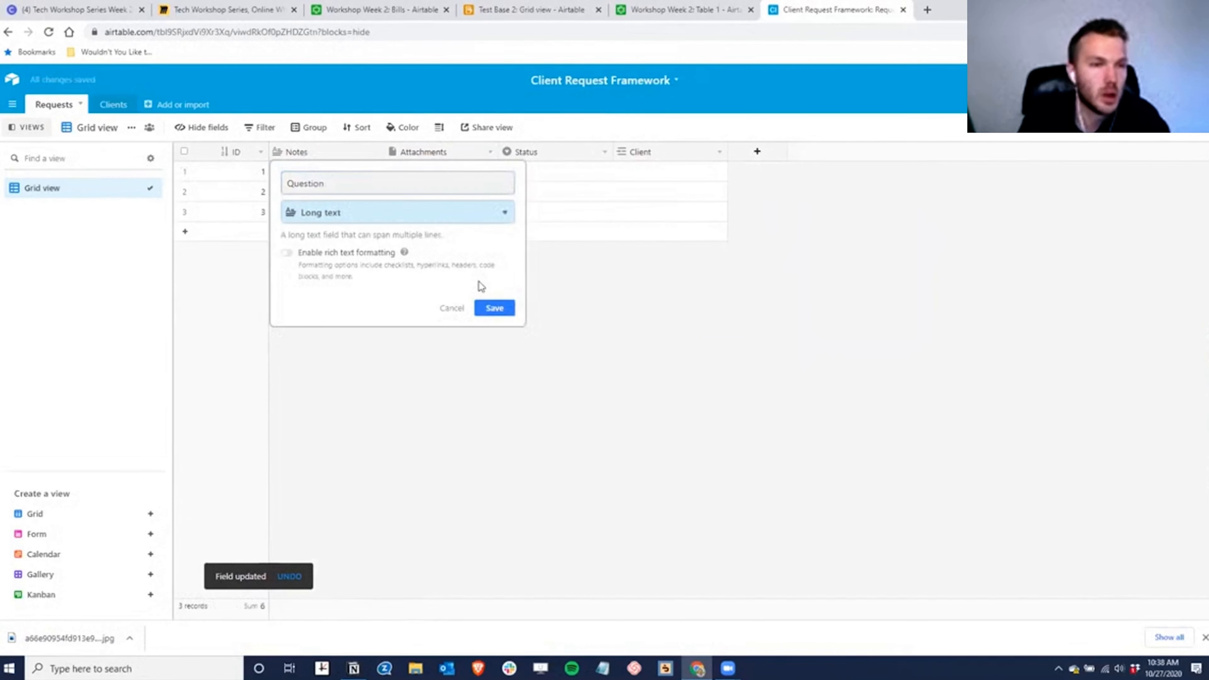
pyautogui.write('sin')
pyautogui.press('Return')
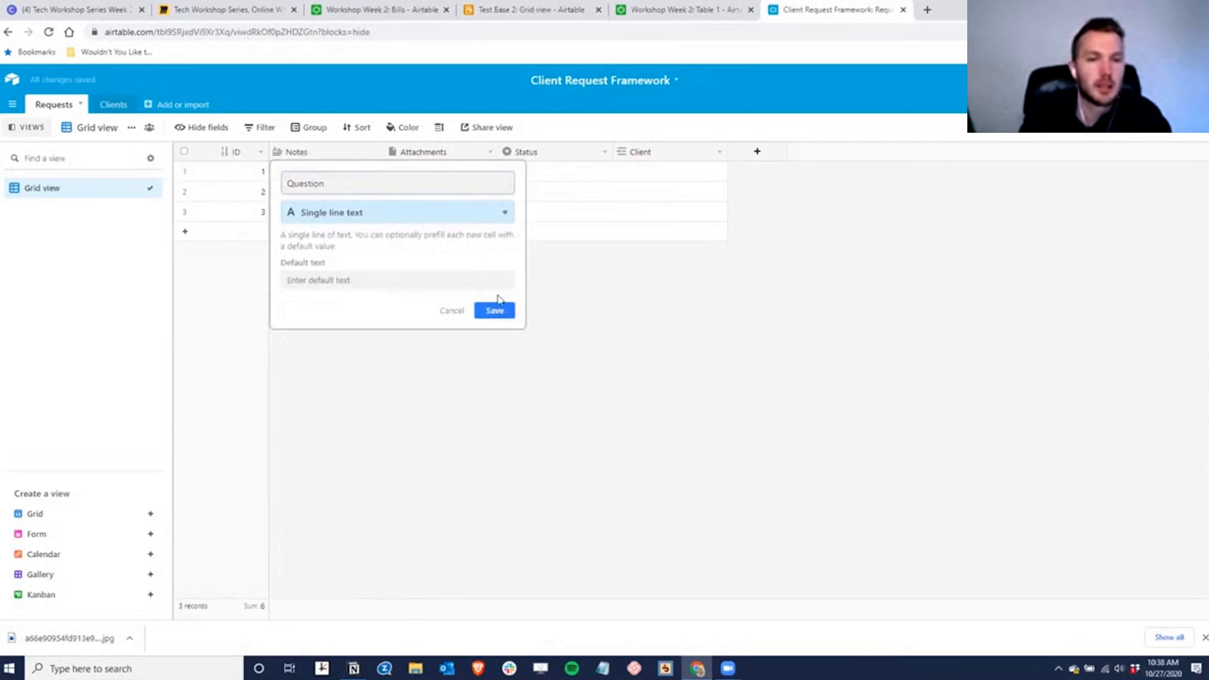
pyautogui.click(494, 311)
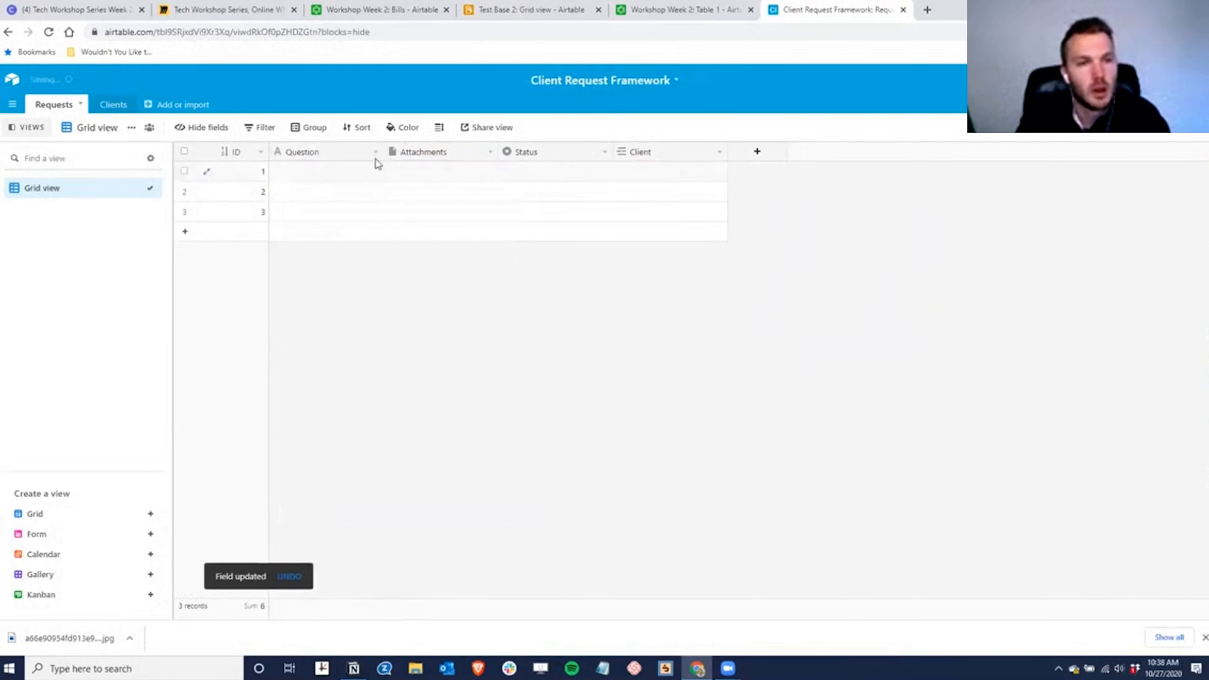
# - Widen Question, move Client right after it, and delete the Status field
pyautogui.moveTo(385, 153); pyautogui.dragTo(433, 160)
pyautogui.moveTo(704, 152); pyautogui.dragTo(468, 161)
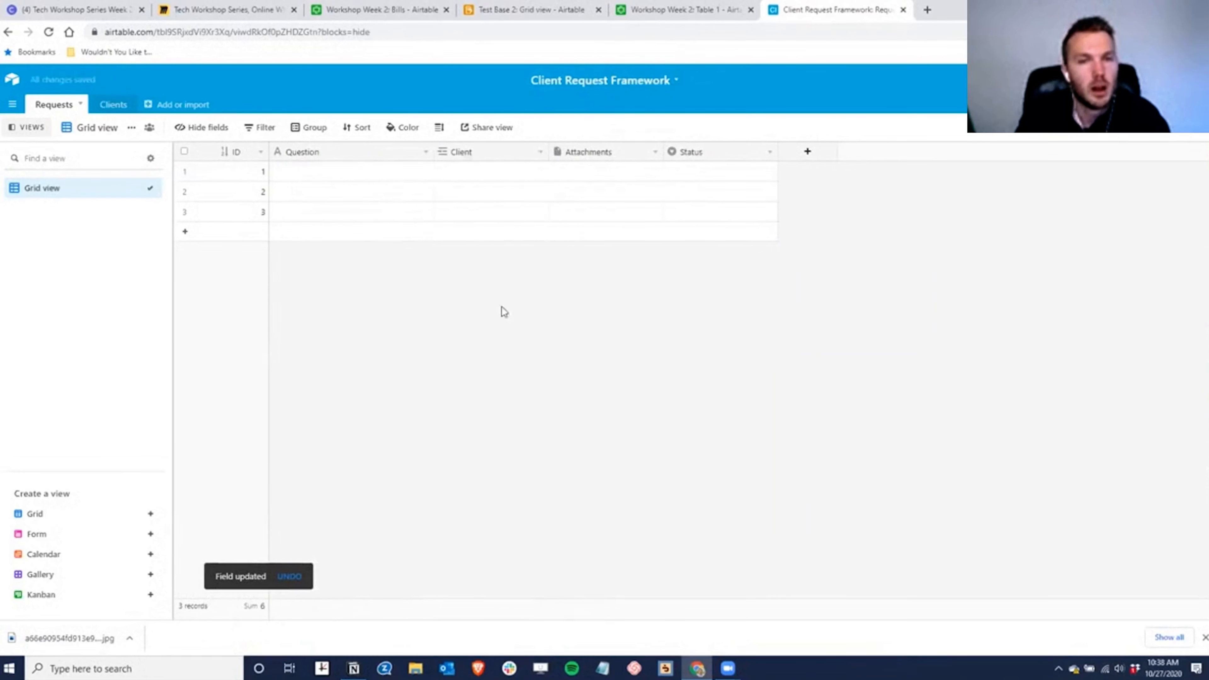
pyautogui.click(770, 152)
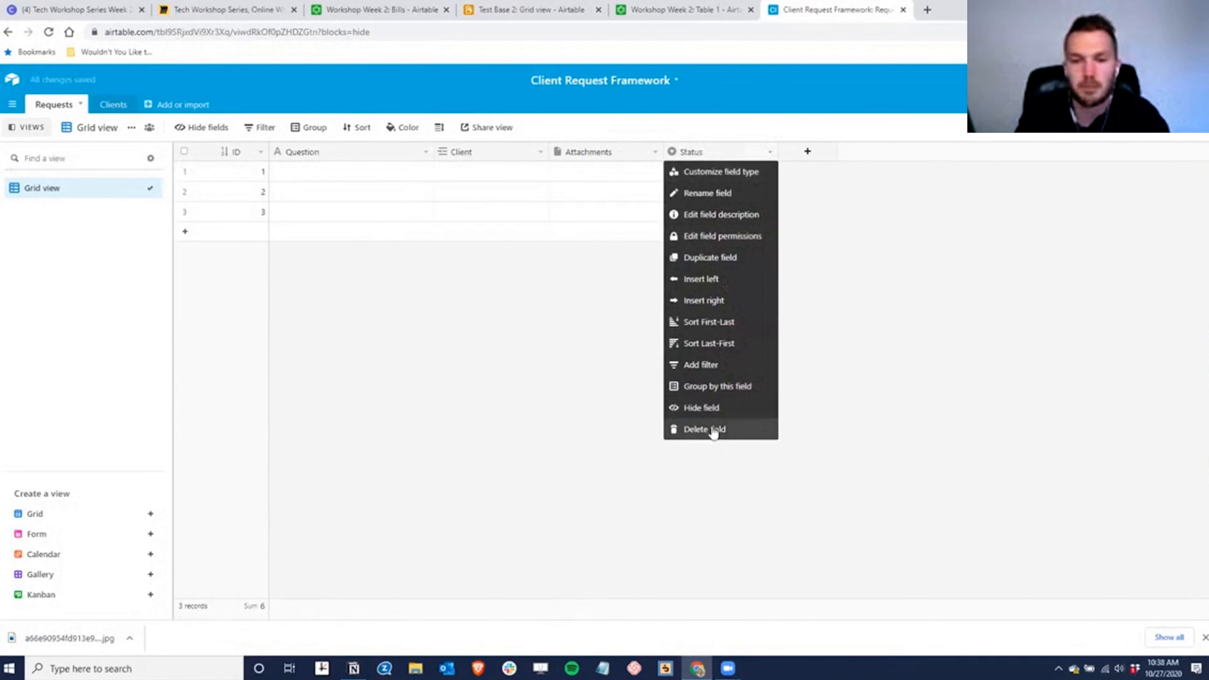
pyautogui.click(712, 430)
# - Convert the Attachments field into an Email-type field named 'Email'
pyautogui.doubleClick(599, 152)
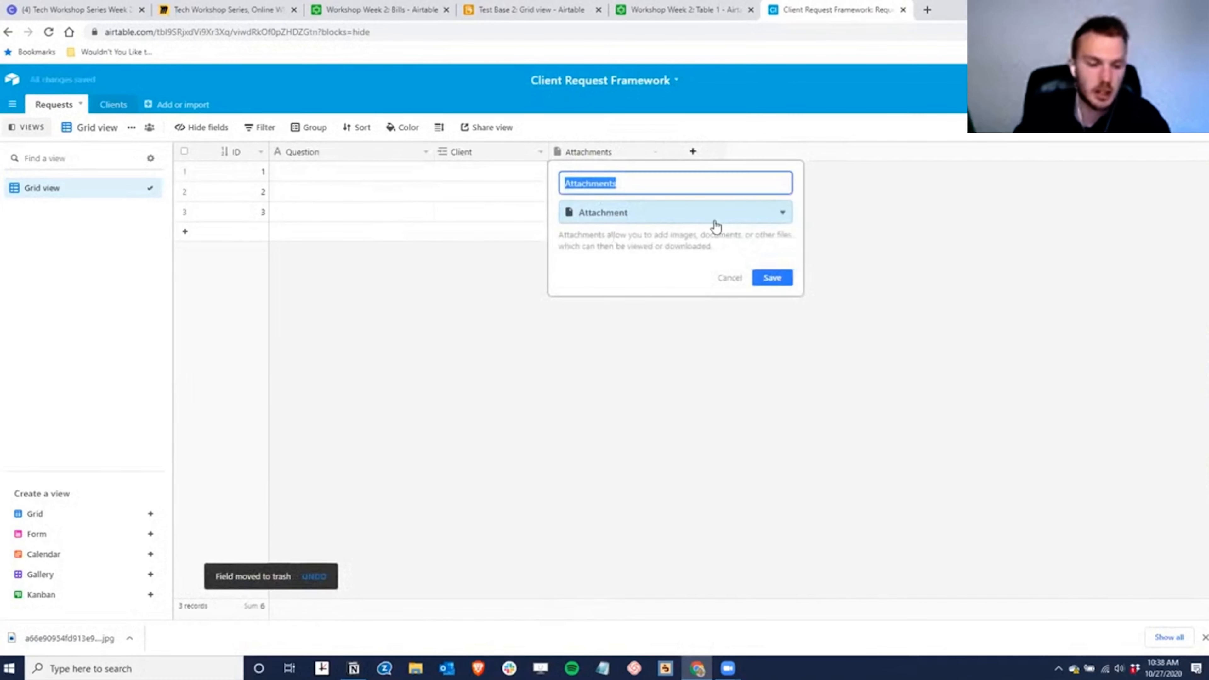
pyautogui.write('Email')
pyautogui.click(715, 224)
pyautogui.write('email')
pyautogui.press('Return')
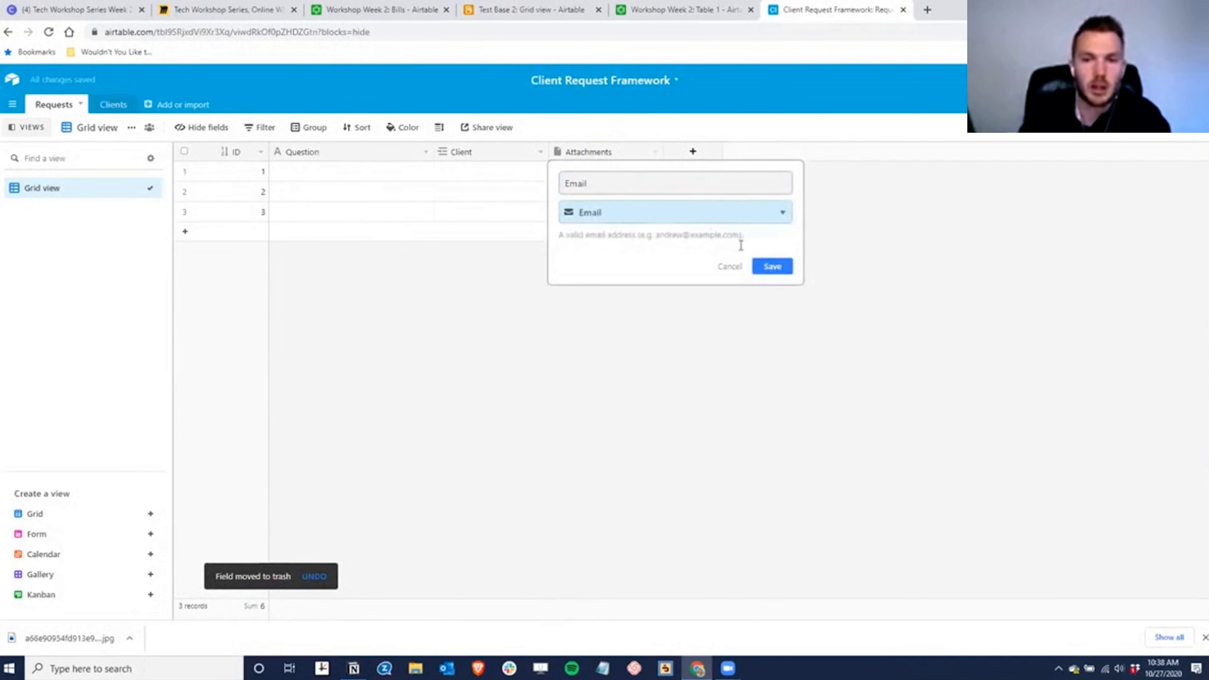
pyautogui.press('Return')
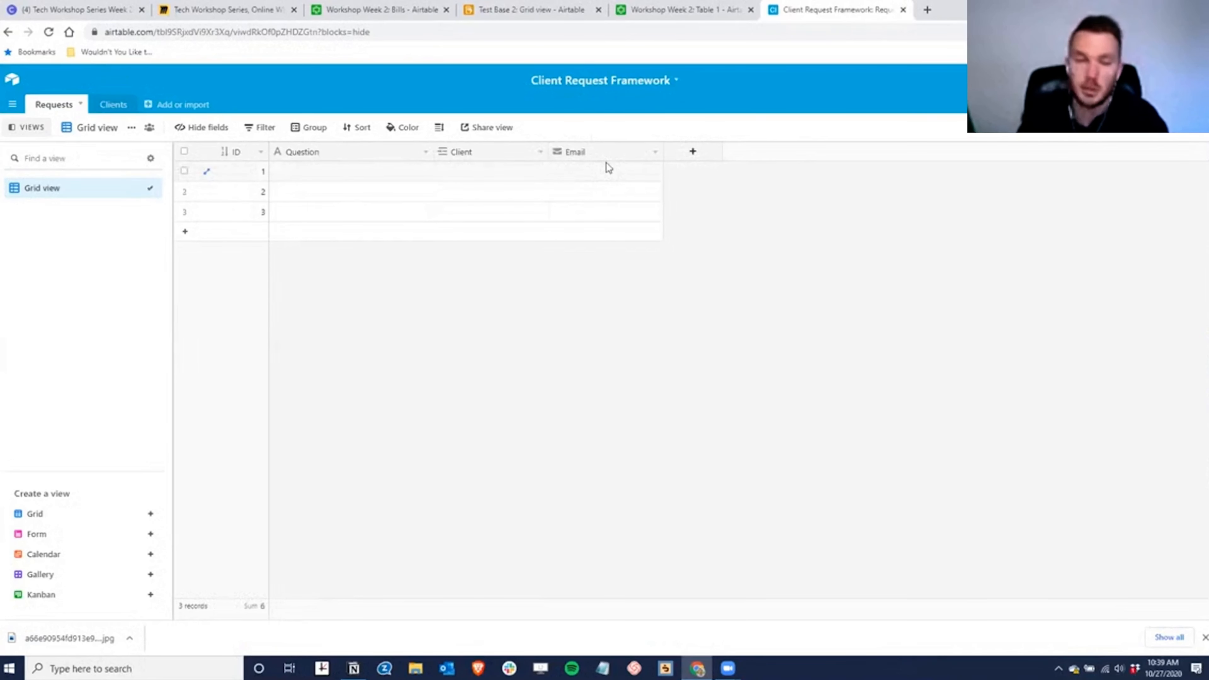
# - Fill request 1 with question 'Please provide your McDonald's W-2', a linked client, and the contact's e-mail
pyautogui.click(356, 177)
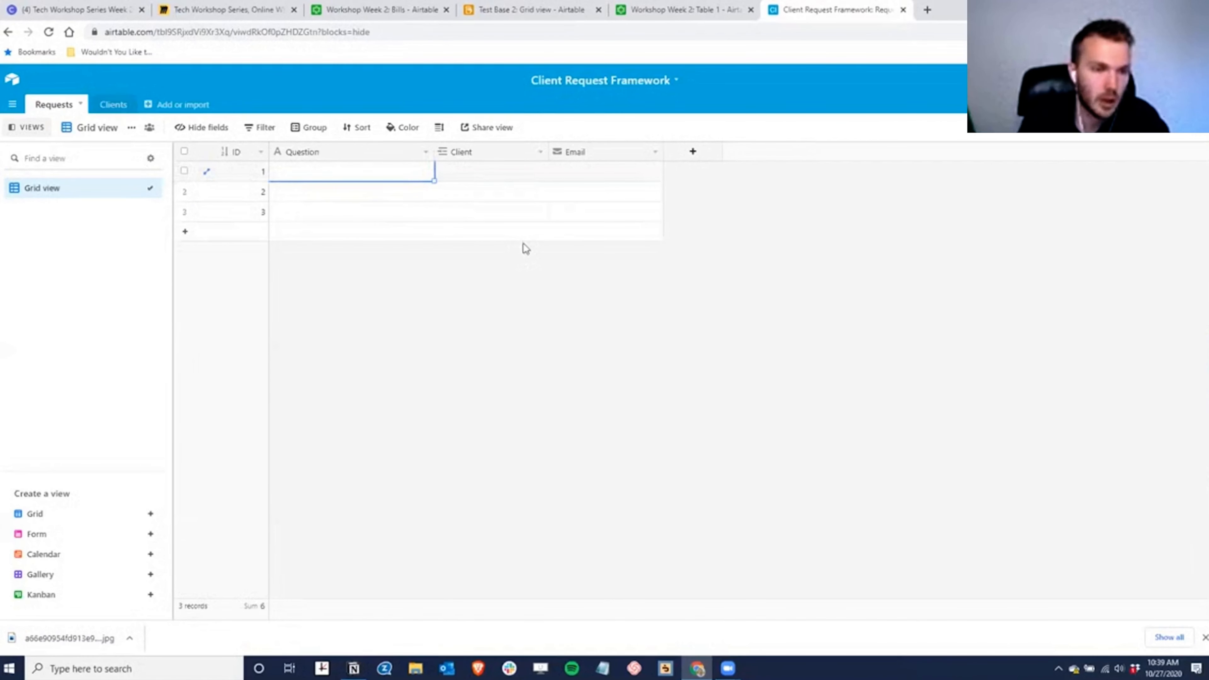
pyautogui.write("Please provide your McDonald's W-2")
pyautogui.press('Tab')
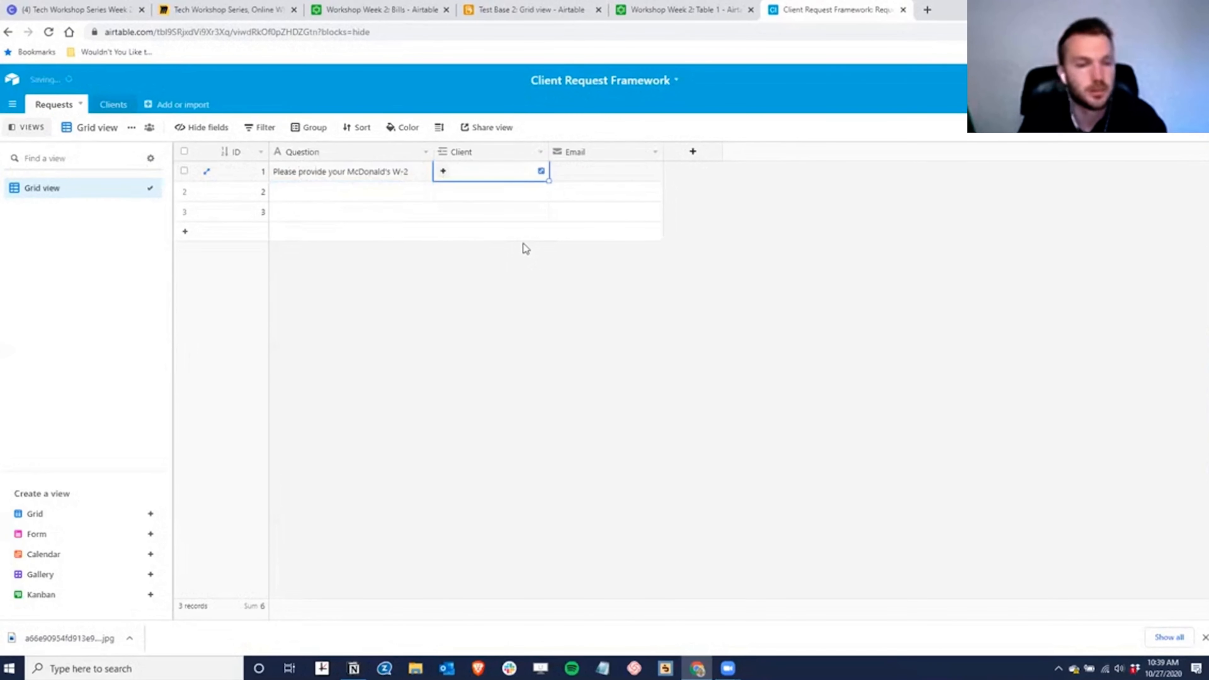
pyautogui.write('jim')
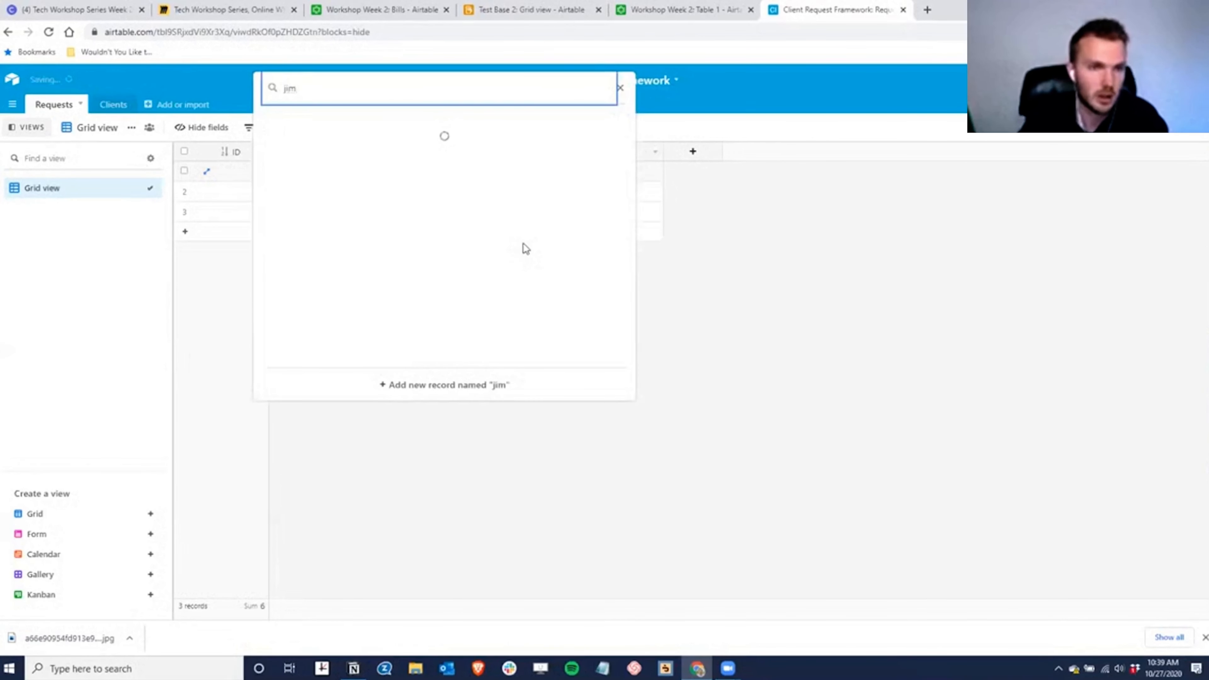
pyautogui.press('BackSpace')
pyautogui.press('BackSpace')
pyautogui.press('BackSpace')
pyautogui.write('jane')
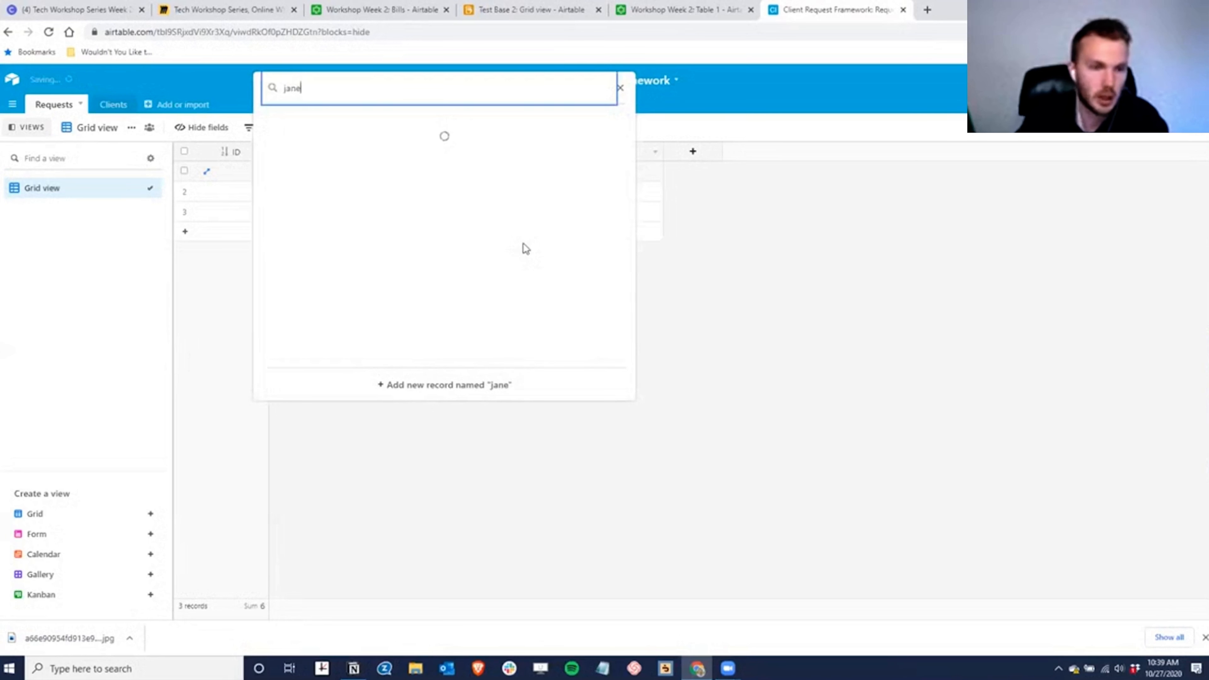
pyautogui.press('Return')
pyautogui.press('Tab')
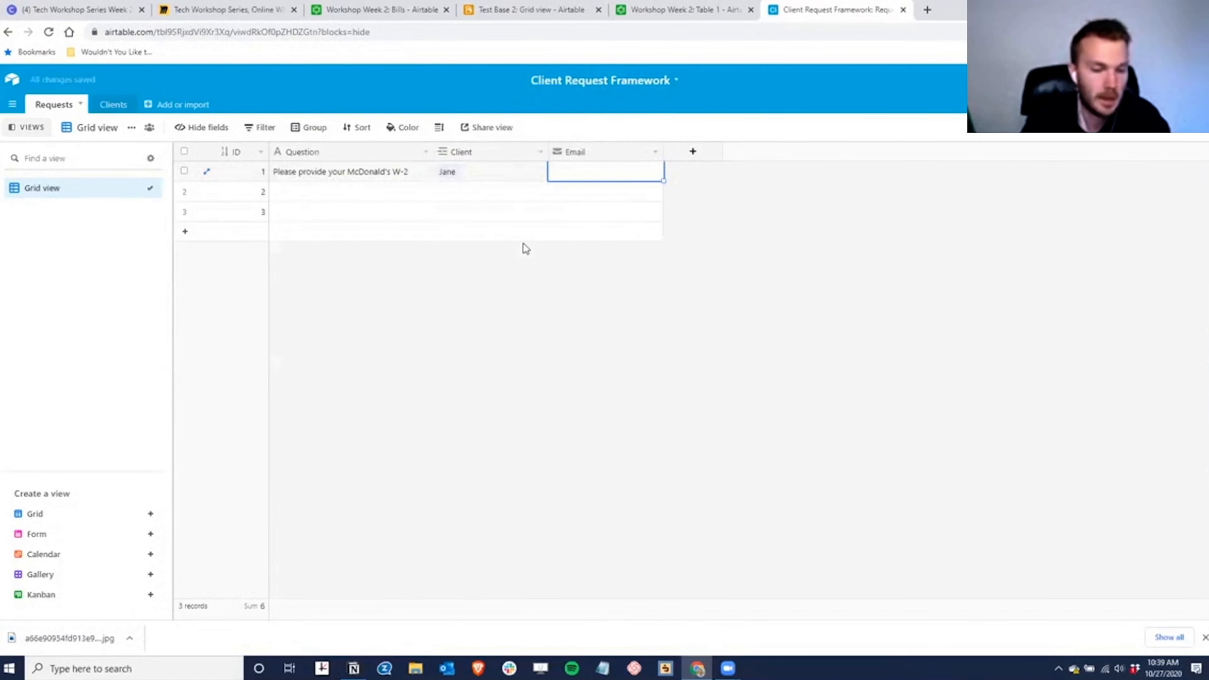
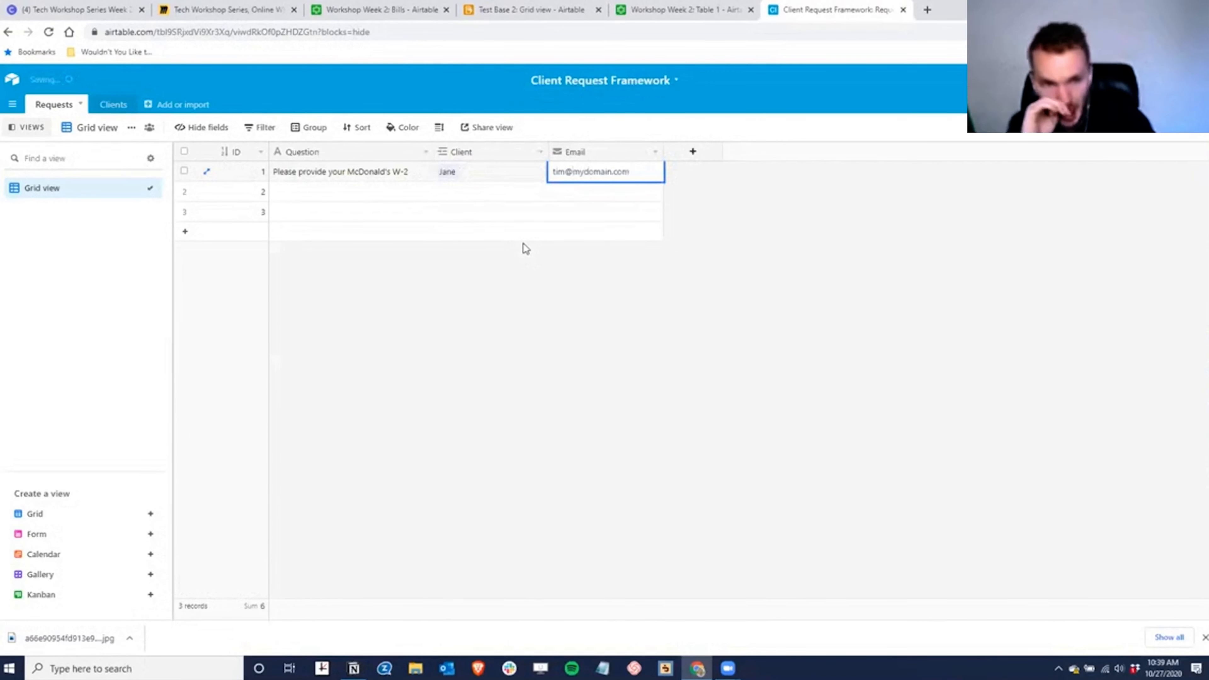
pyautogui.press('Return')
# - Add an Attachment-type field named 'File Attachment' to Requests and narrow its column
pyautogui.click(694, 153)
pyautogui.click(693, 153)
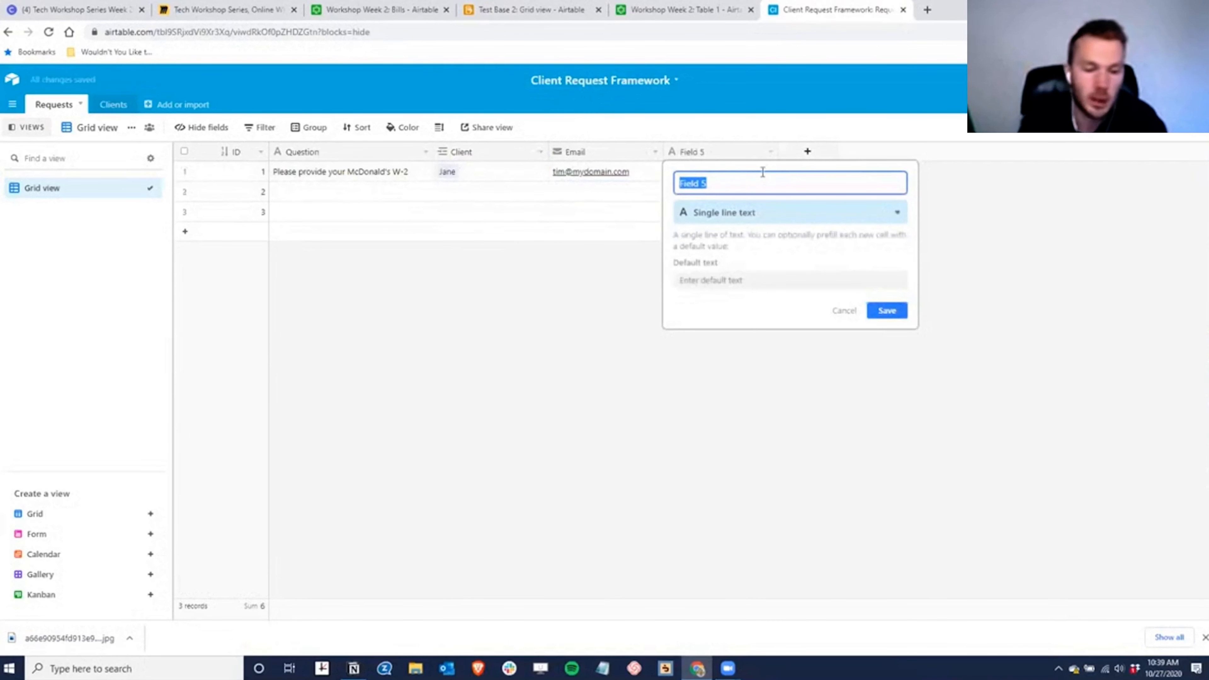
pyautogui.write('File Attachment')
pyautogui.press('Tab')
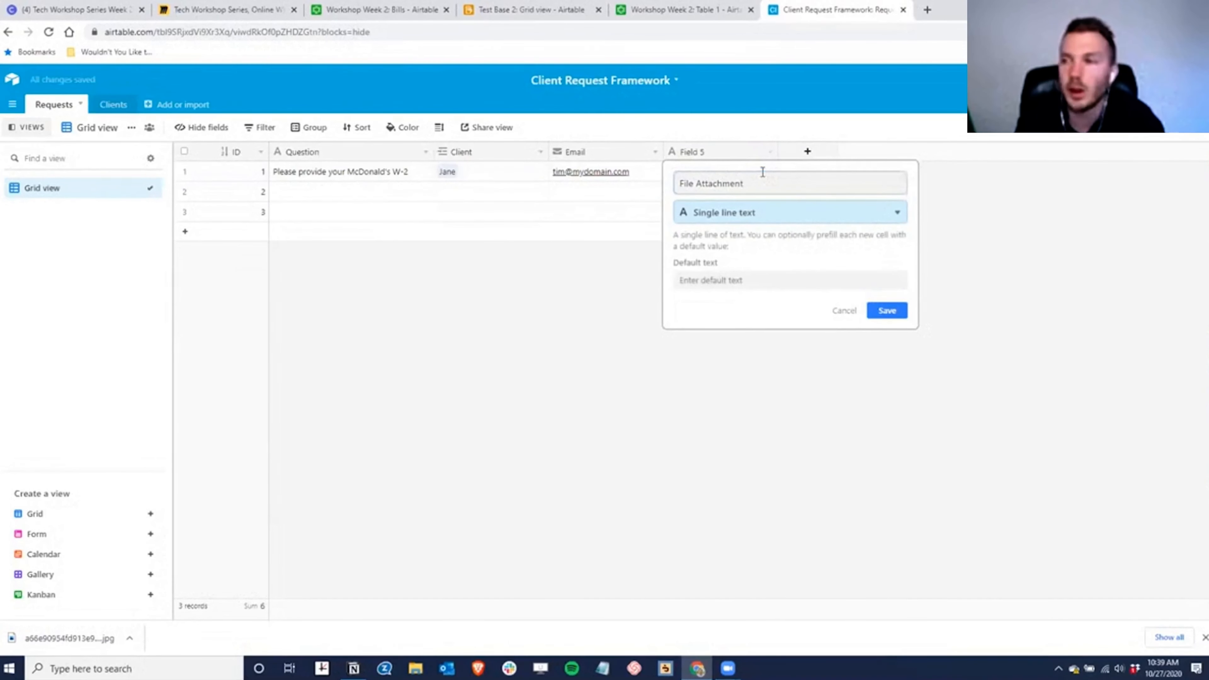
pyautogui.write('attach')
pyautogui.press('Return')
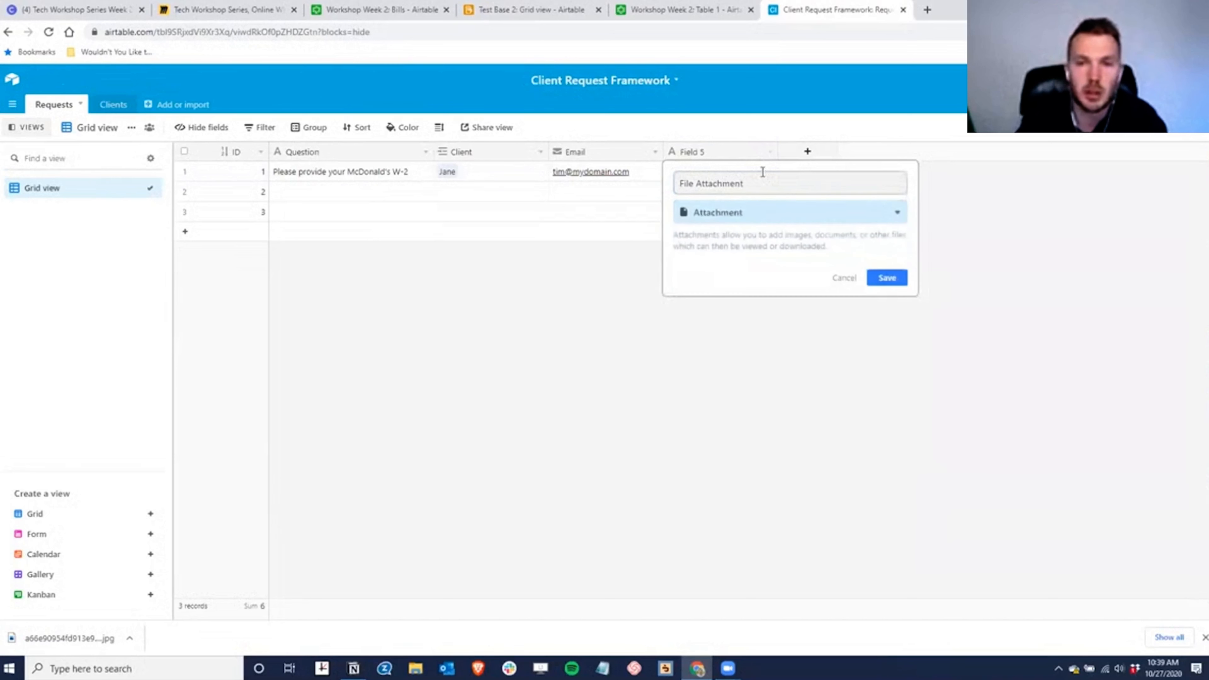
pyautogui.click(896, 281)
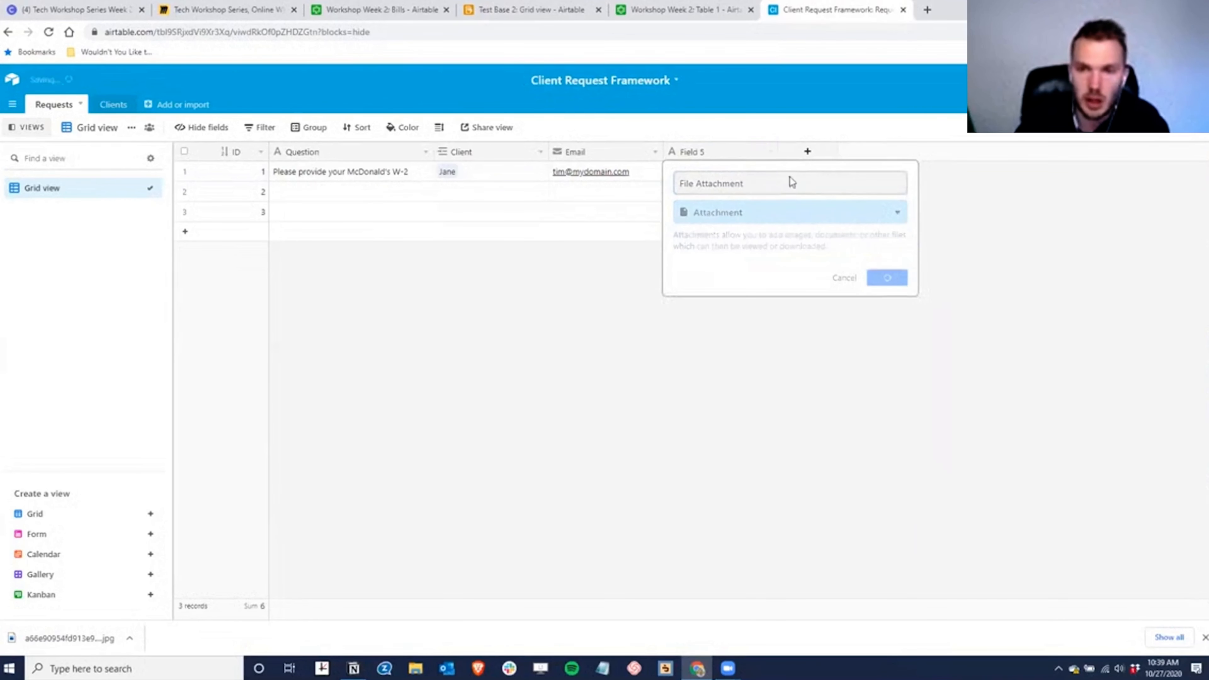
pyautogui.moveTo(777, 151); pyautogui.dragTo(765, 152)
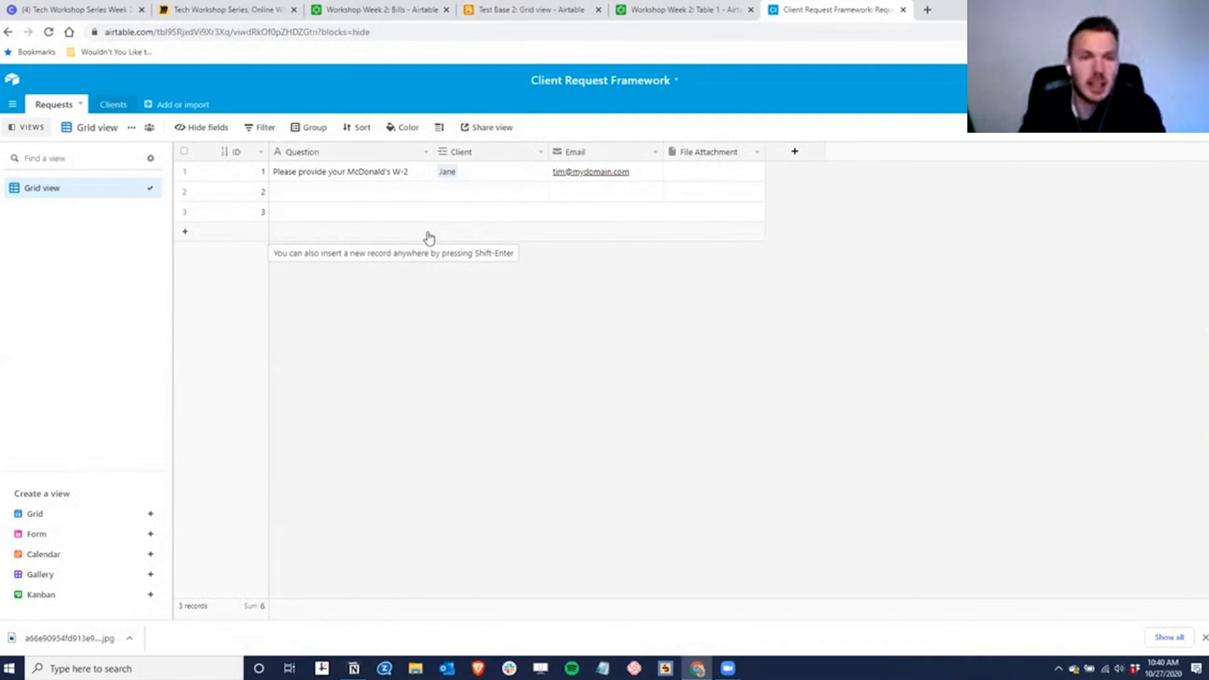
# - Create a new automation, Automation 1, and bring up its list of triggers
pyautogui.click(113, 106)
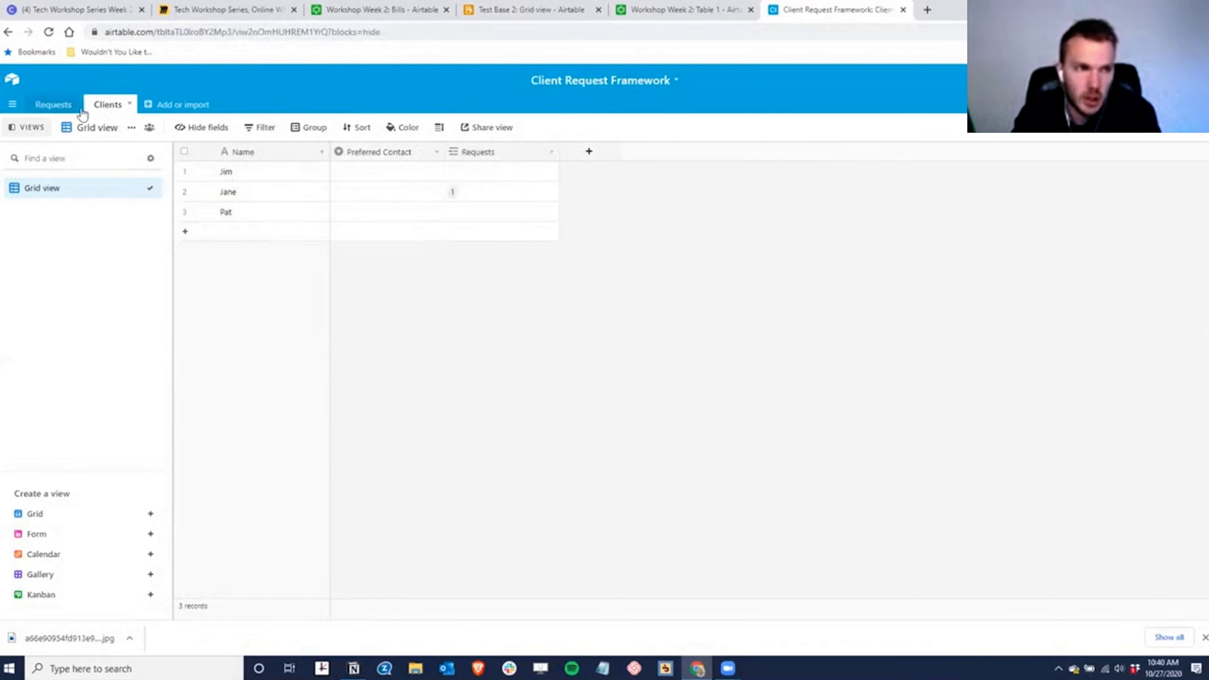
pyautogui.click(50, 105)
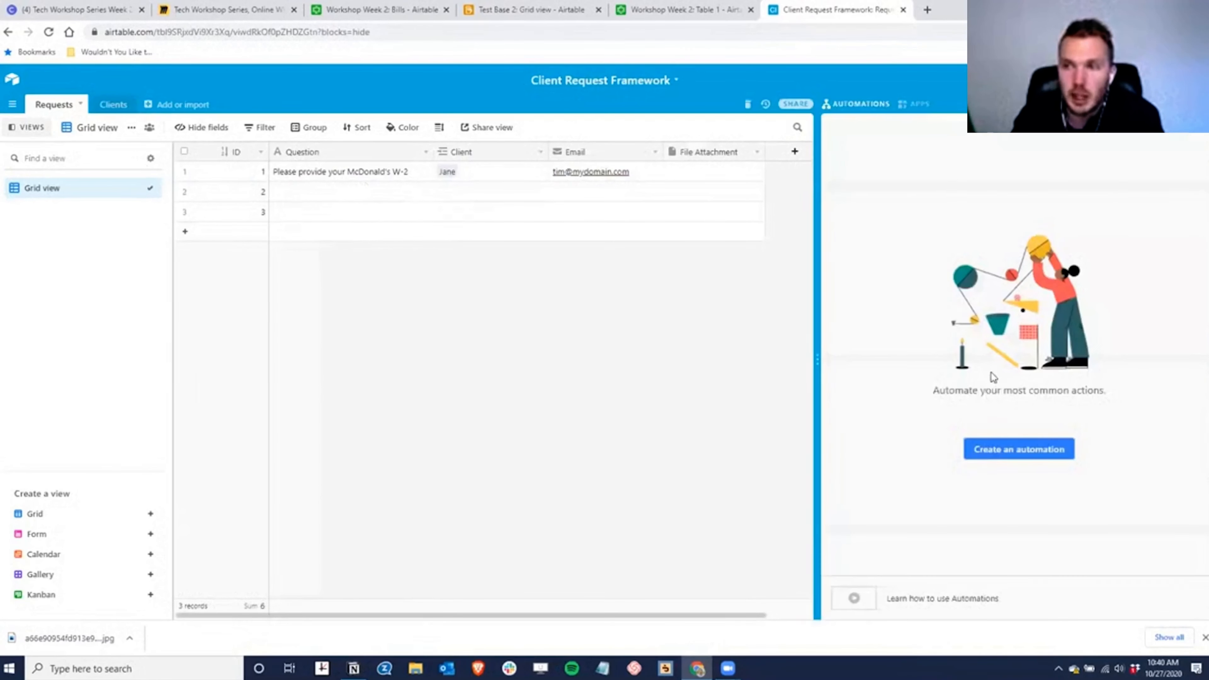
pyautogui.click(1001, 455)
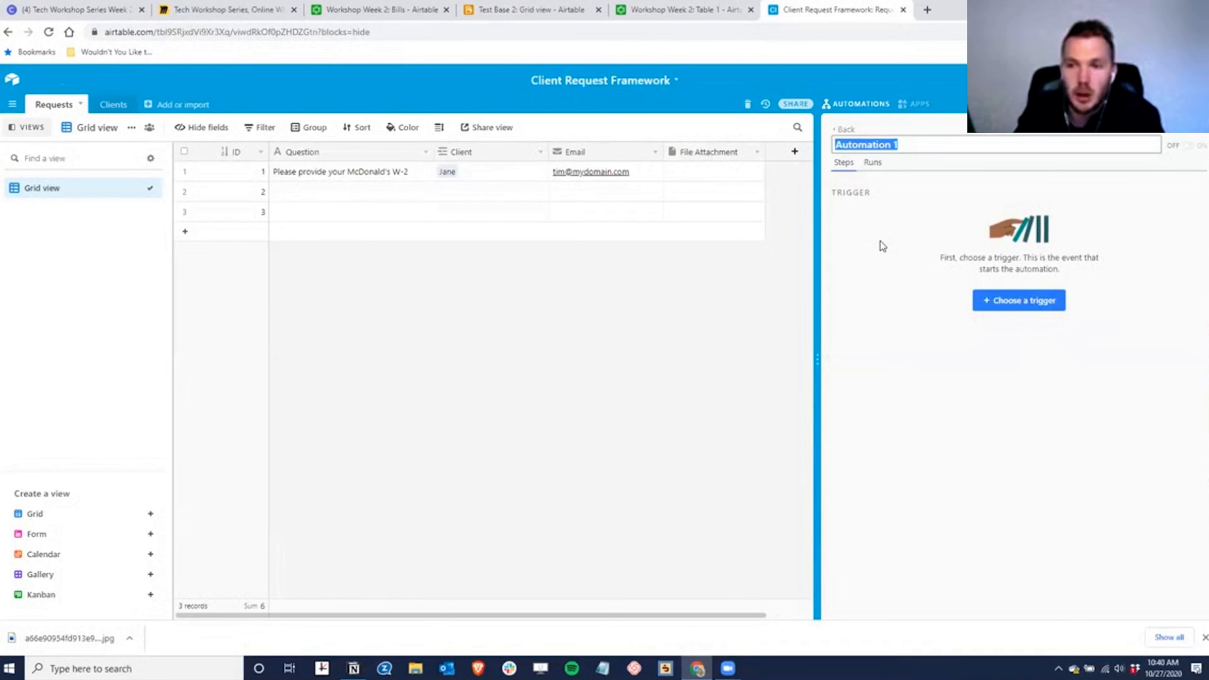
pyautogui.click(911, 190)
pyautogui.click(1018, 300)
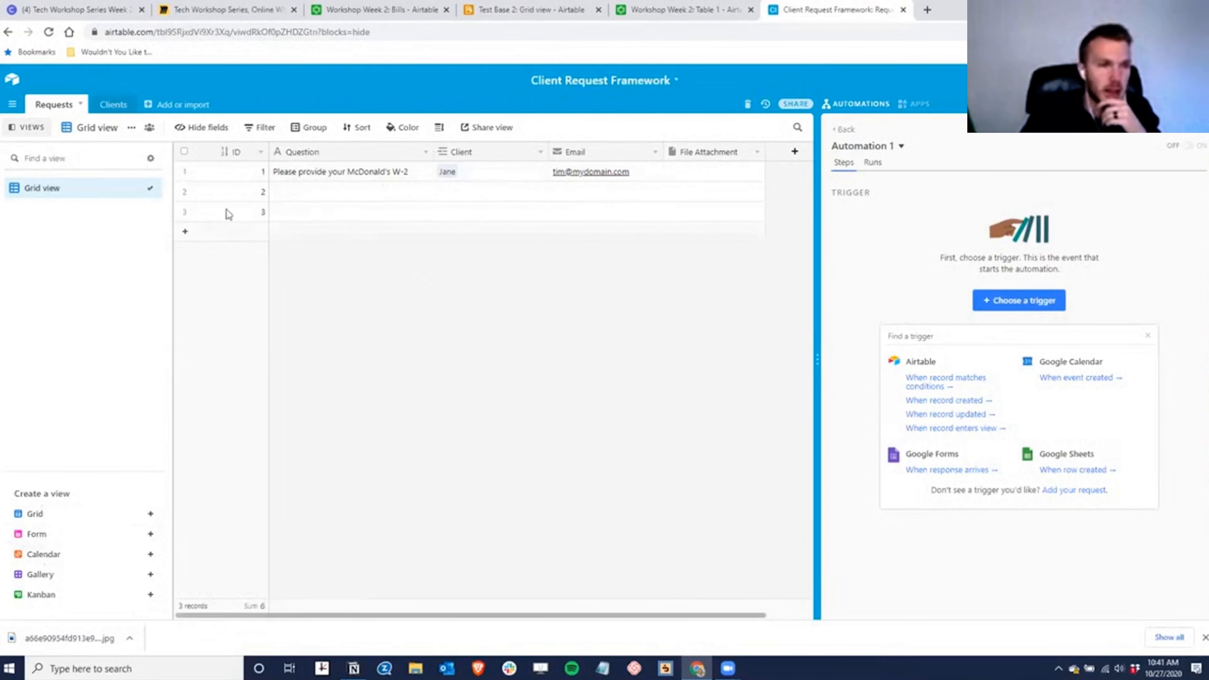
# - Delete the empty records in rows 2 and 3 of the Requests table
pyautogui.click(184, 191)
pyautogui.click(184, 212)
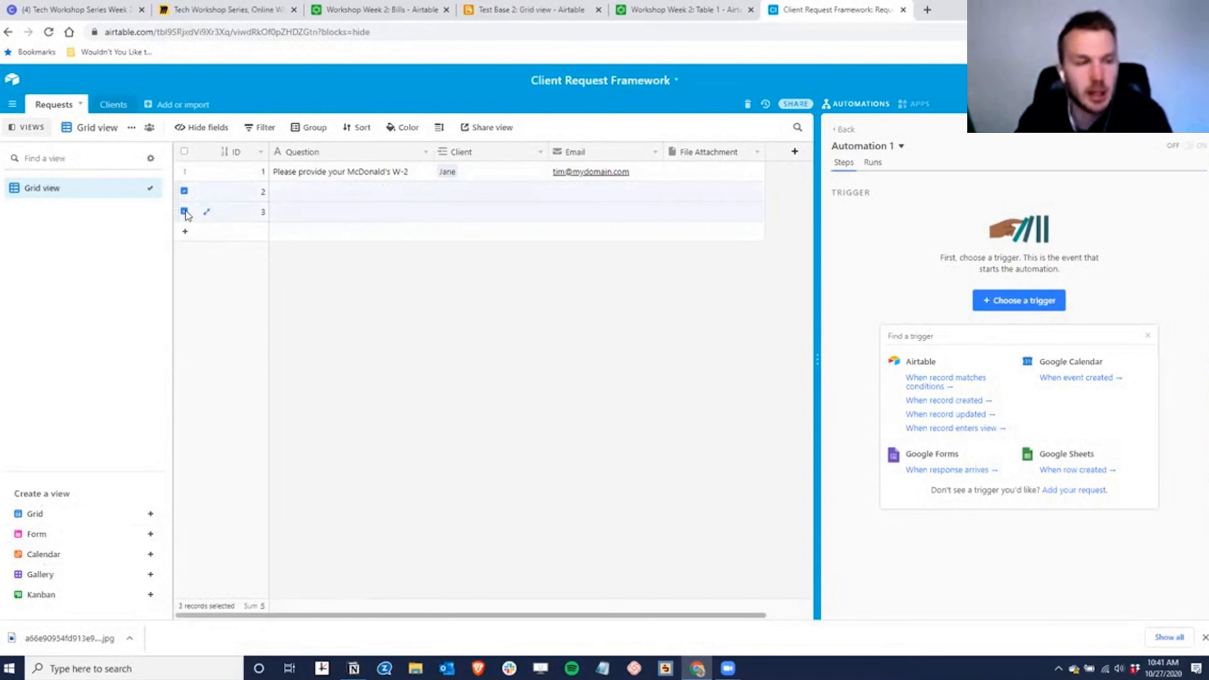
pyautogui.rightClick(236, 188)
pyautogui.click(285, 218)
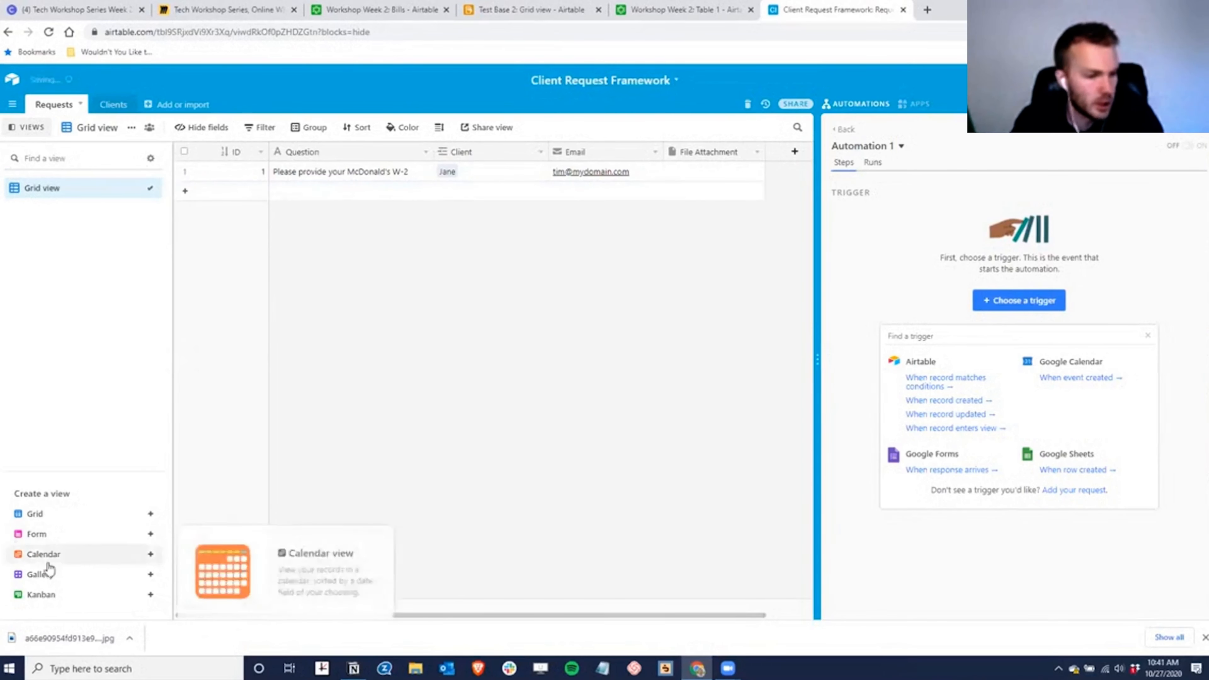
# - Create a new form view named 'Client Requests'
pyautogui.click(48, 534)
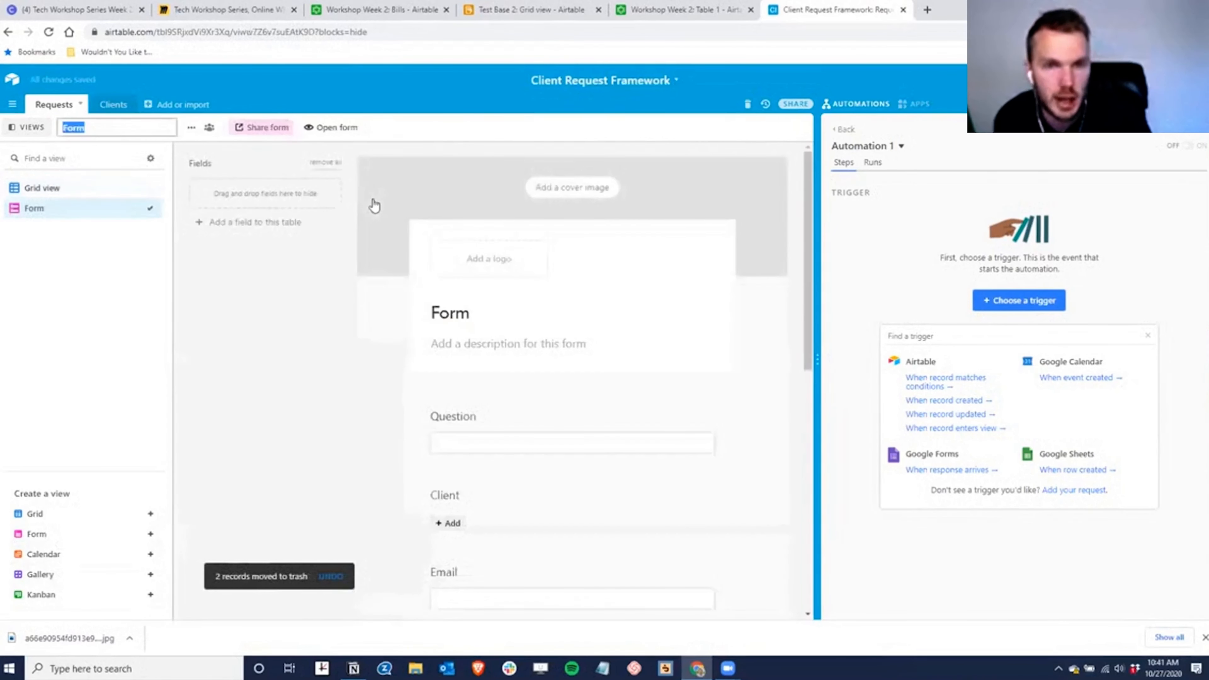
pyautogui.write('Client Request')
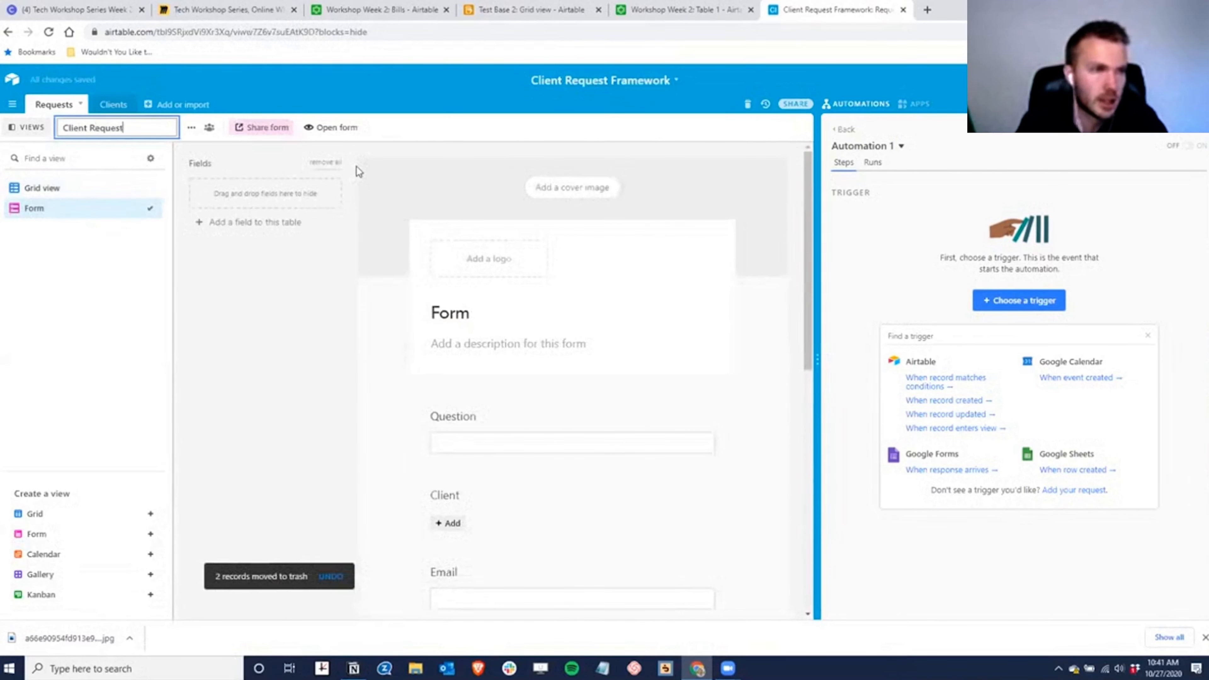
pyautogui.write('s')
pyautogui.press('Return')
# - Add a form description asking respondents to enter the question below
pyautogui.click(550, 344)
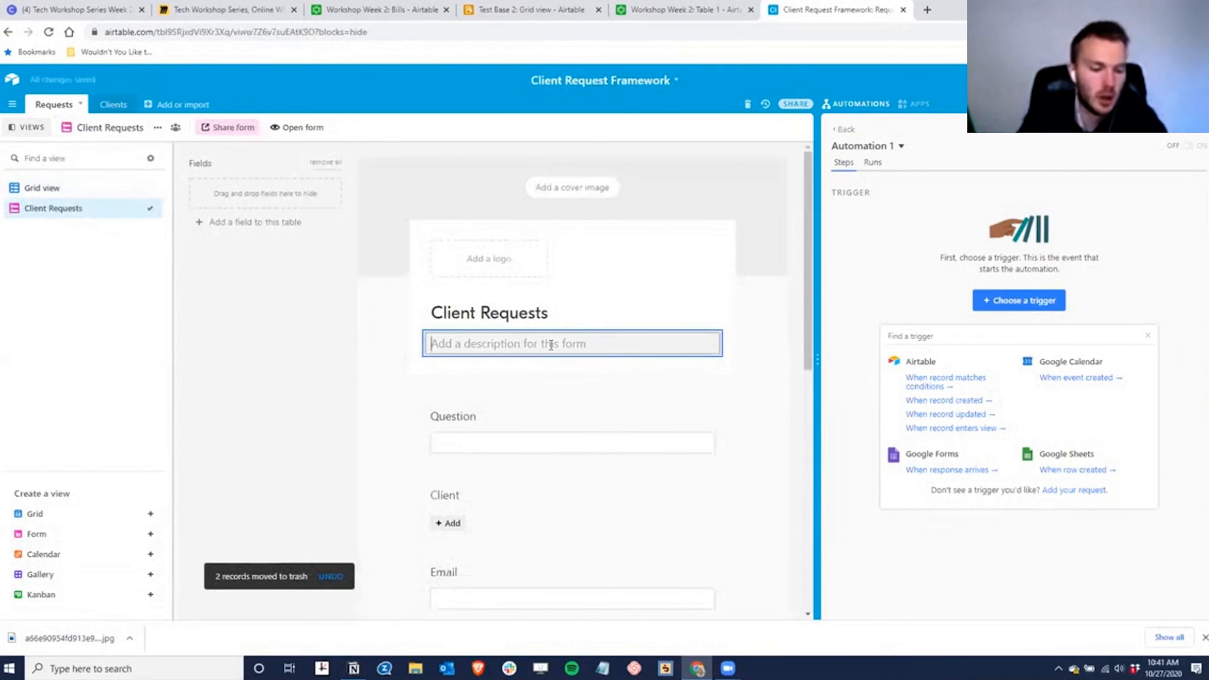
pyautogui.write('Enter the quesiton y')
pyautogui.press('BackSpace')
pyautogui.hotkey('ctrl', 'shift', 'Left')
pyautogui.write('q')
pyautogui.press('Tab')
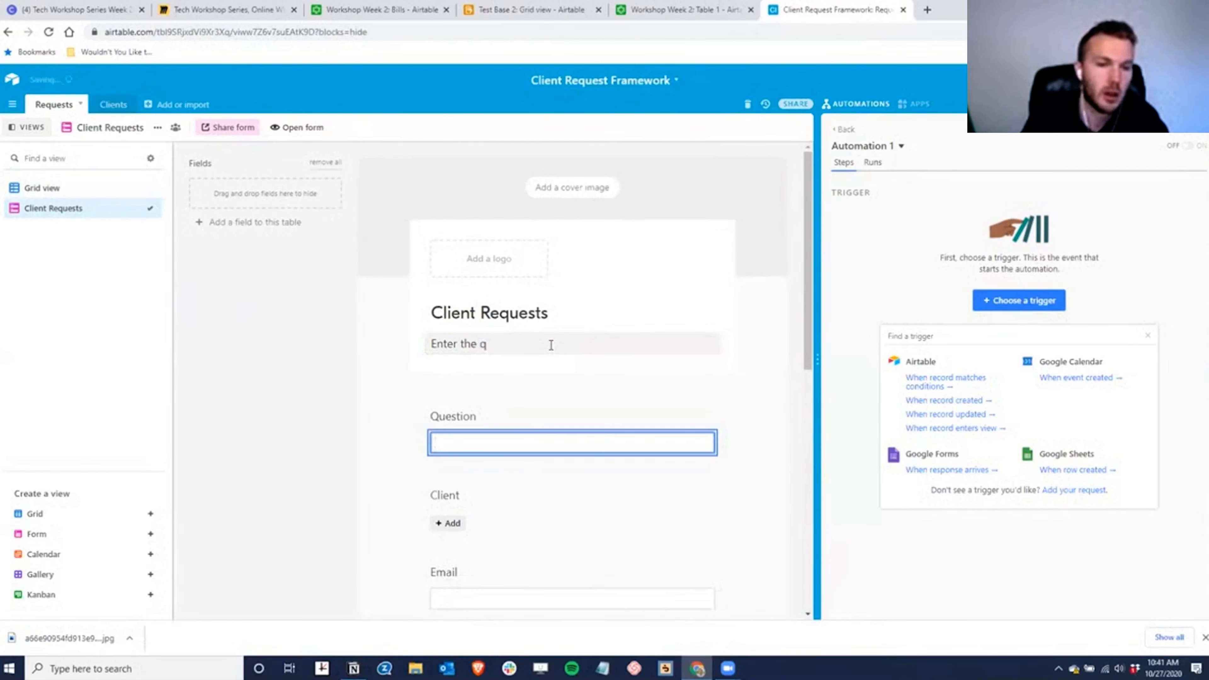
pyautogui.click(550, 344)
pyautogui.write('below')
pyautogui.scroll(-3, 506, 415)
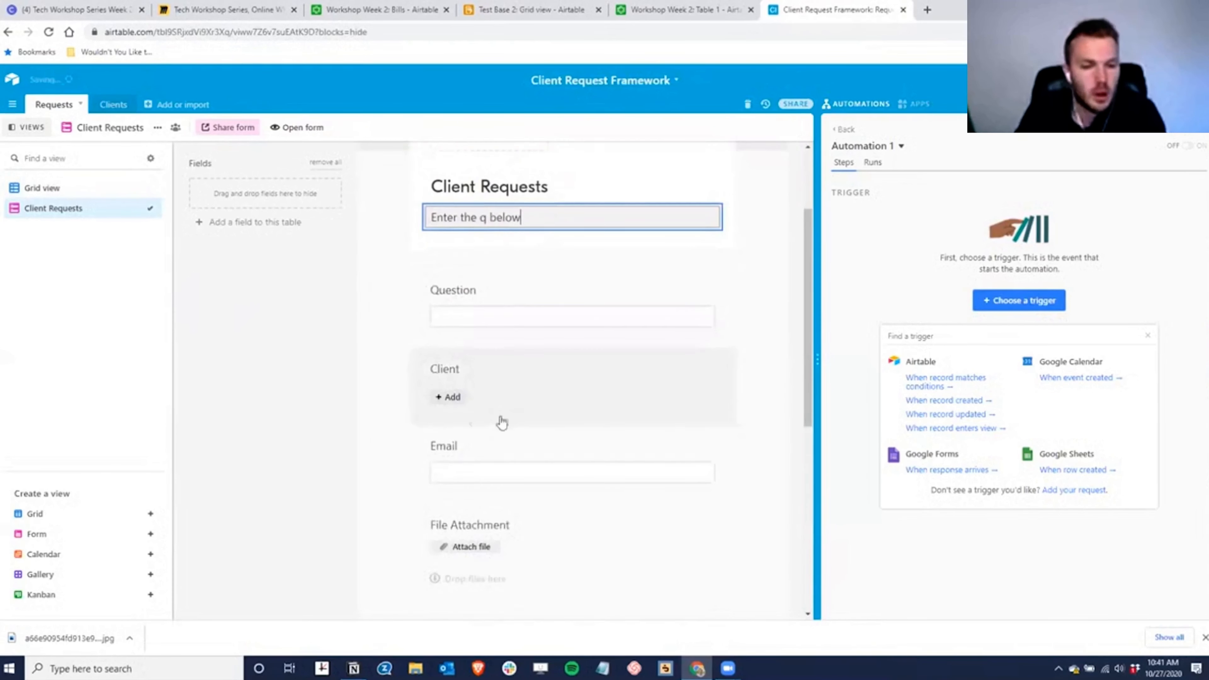
# - Make the Client field required on the form
pyautogui.click(459, 323)
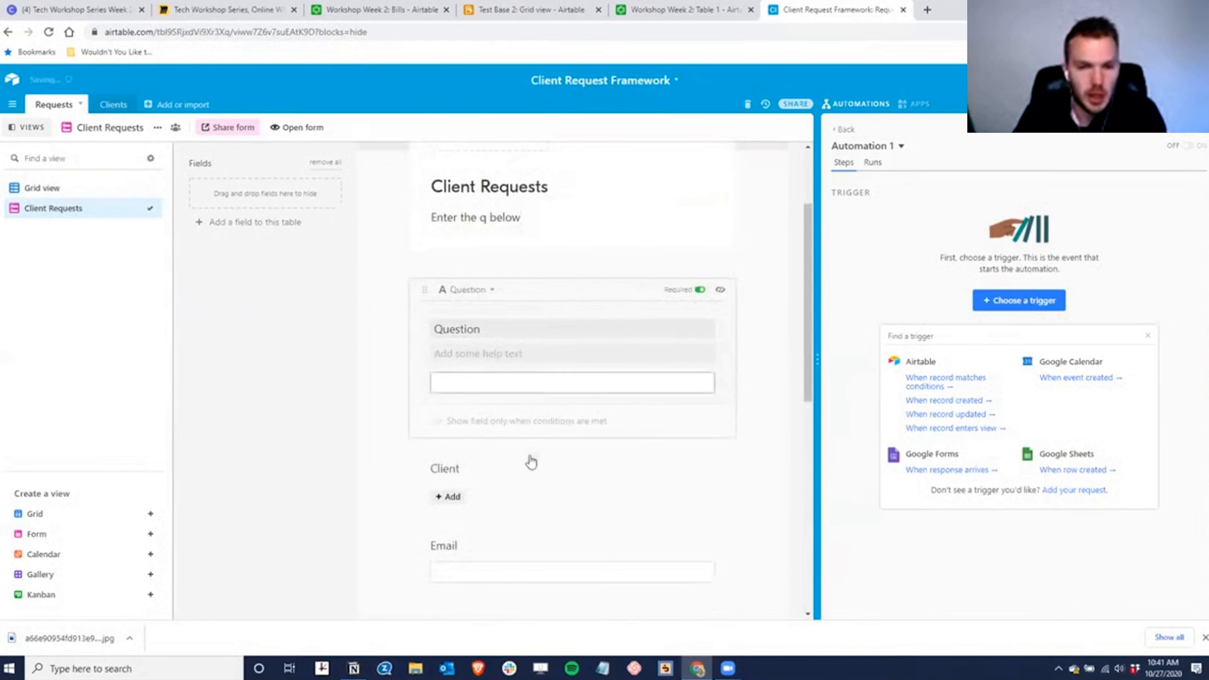
pyautogui.click(628, 453)
pyautogui.scroll(-3, 490, 519)
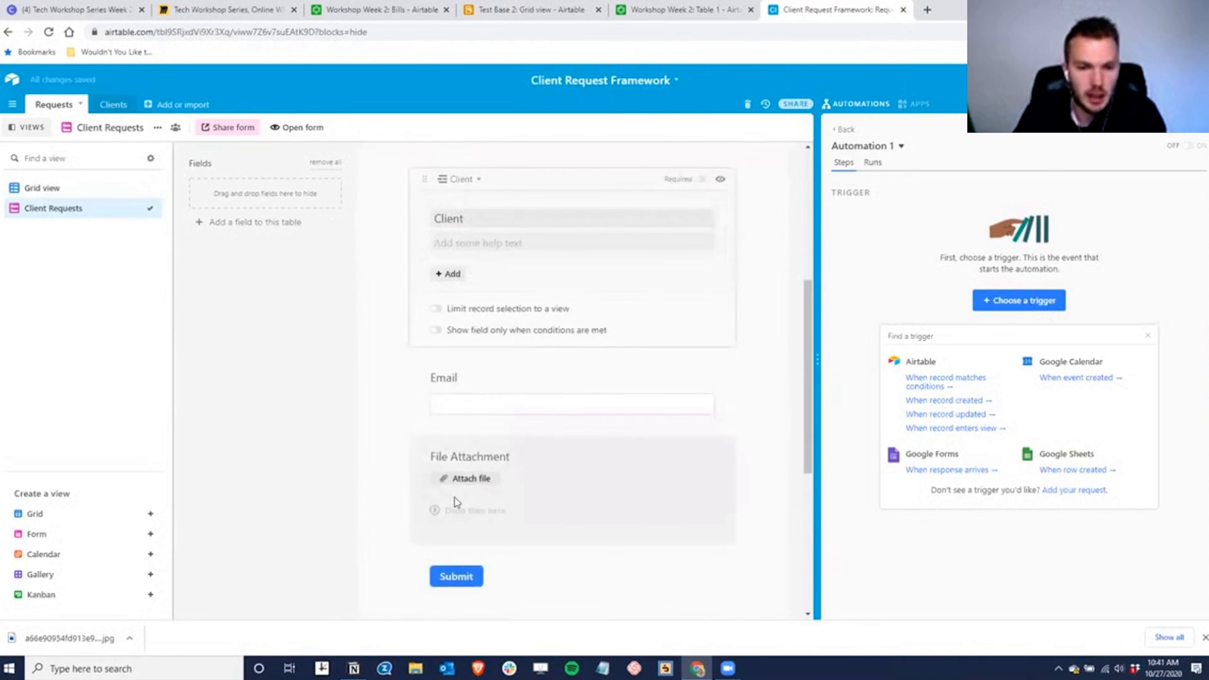
pyautogui.scroll(1, 577, 383)
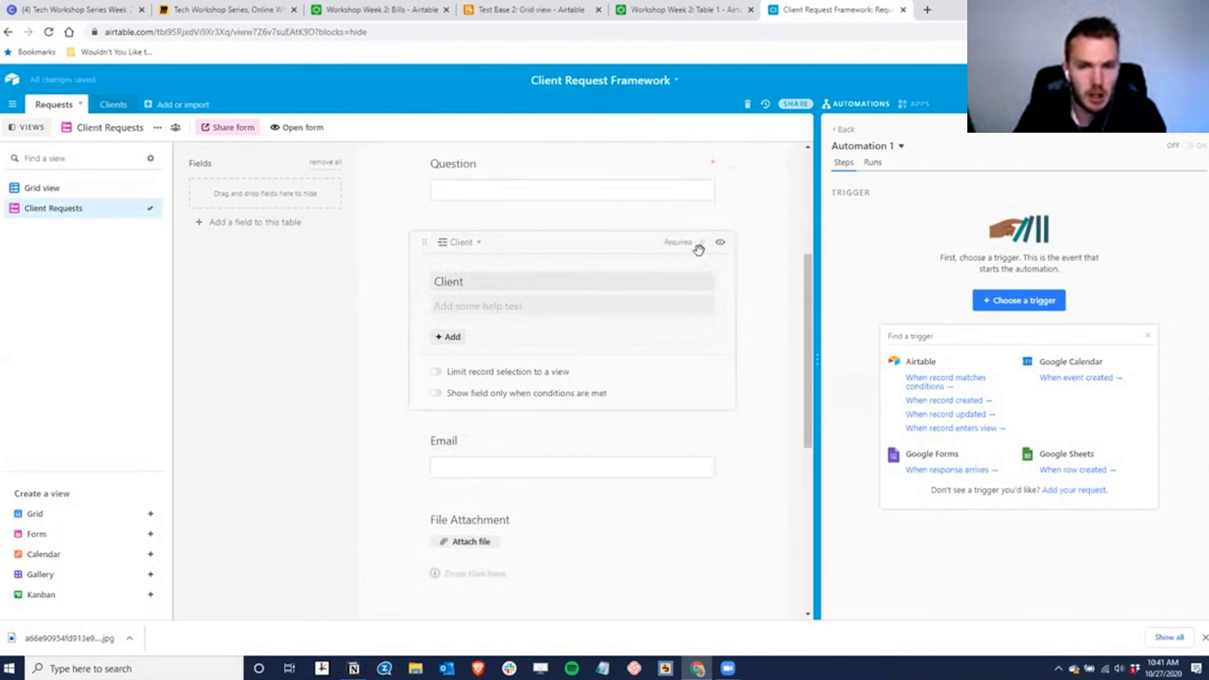
pyautogui.click(700, 243)
# - Retitle Email 'Who should be notified of the response (email address)', require it, and copy the share link
pyautogui.click(486, 441)
pyautogui.doubleClick(447, 359)
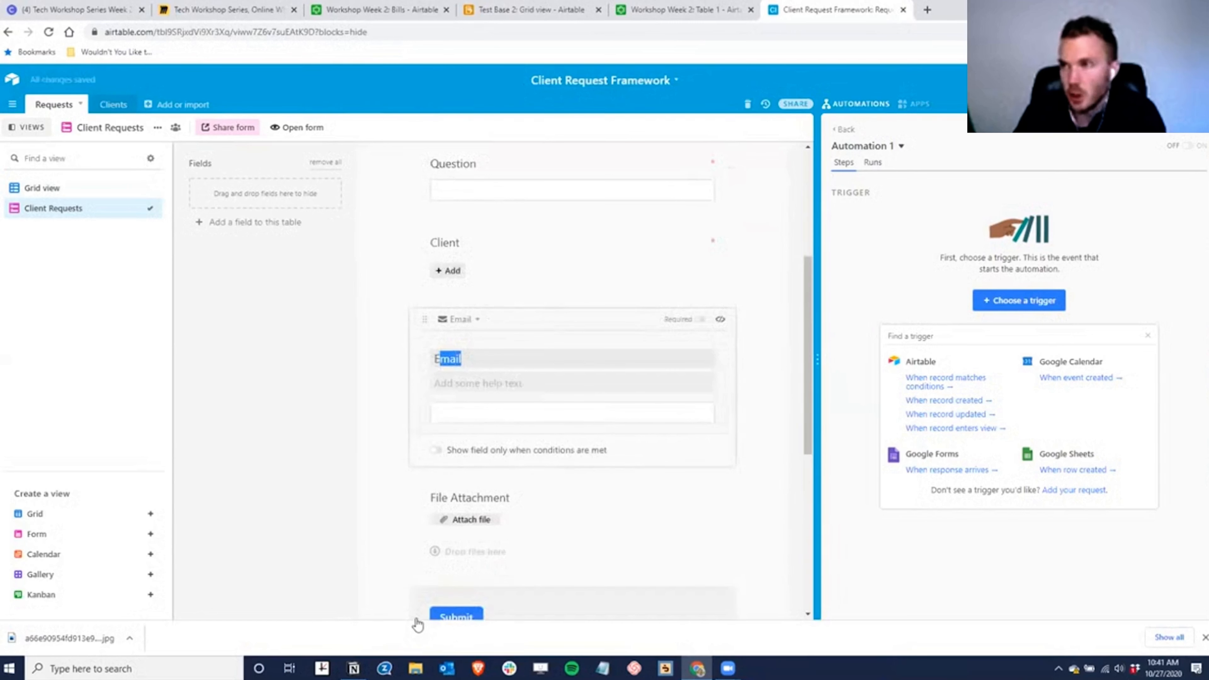
pyautogui.hotkey('ctrl', 'a')
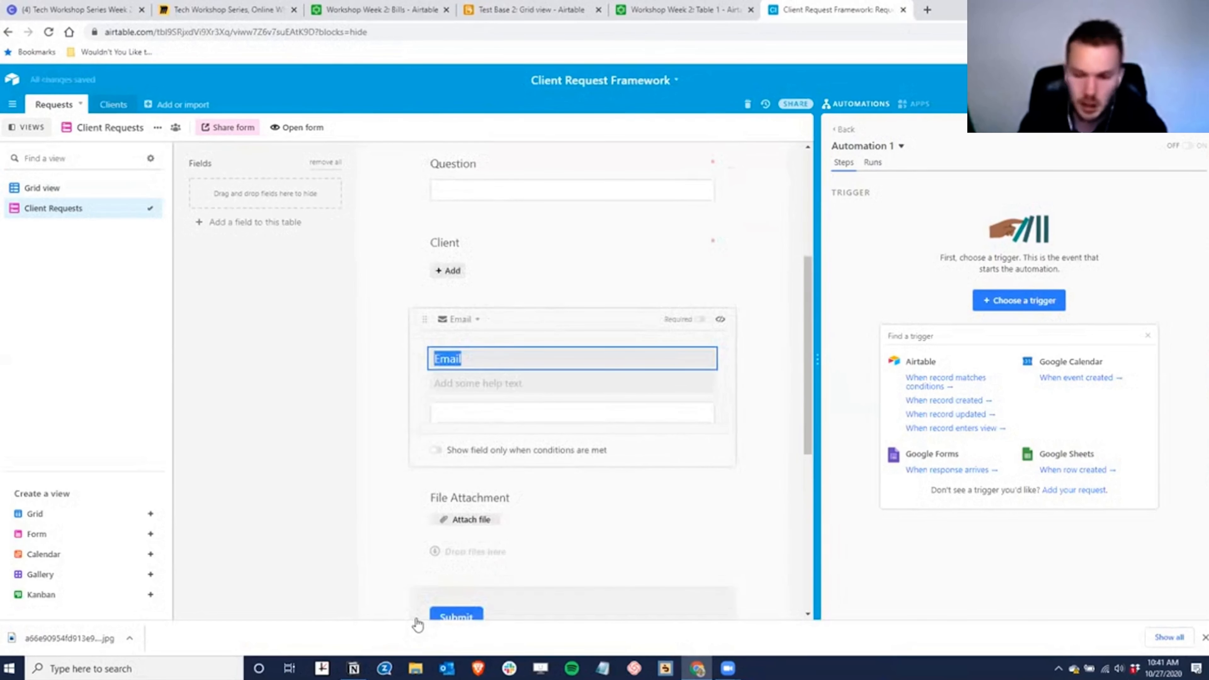
pyautogui.write('Who should be notified of the response')
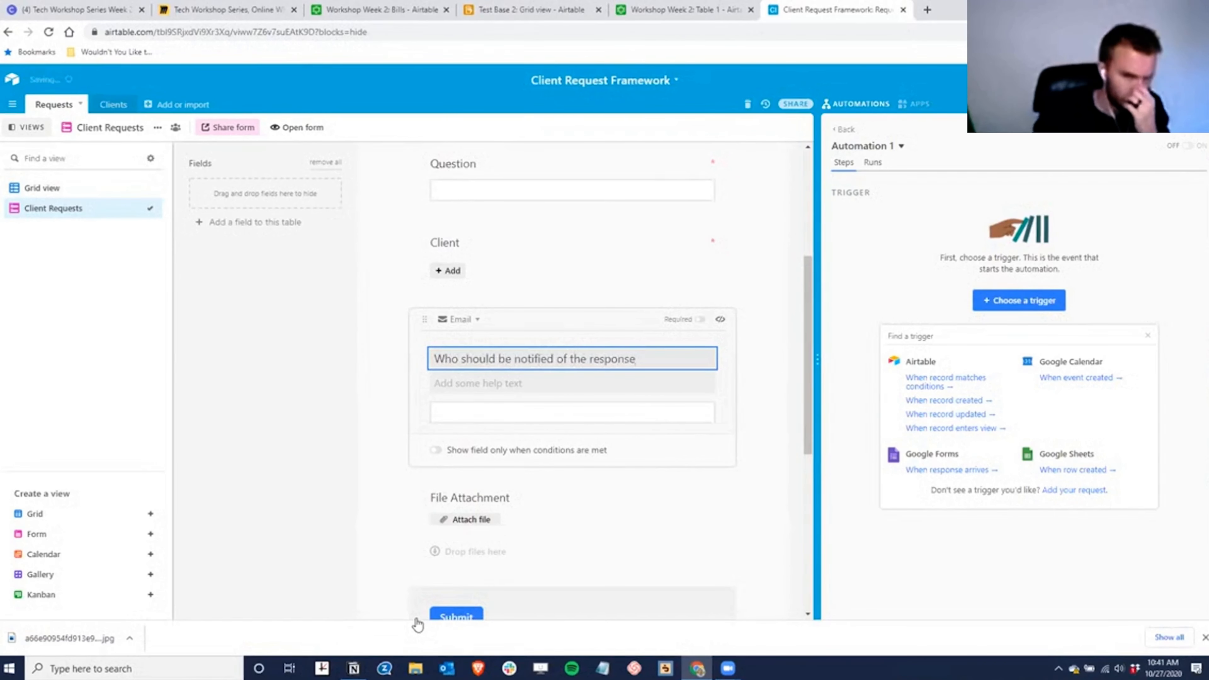
pyautogui.write(' (email)')
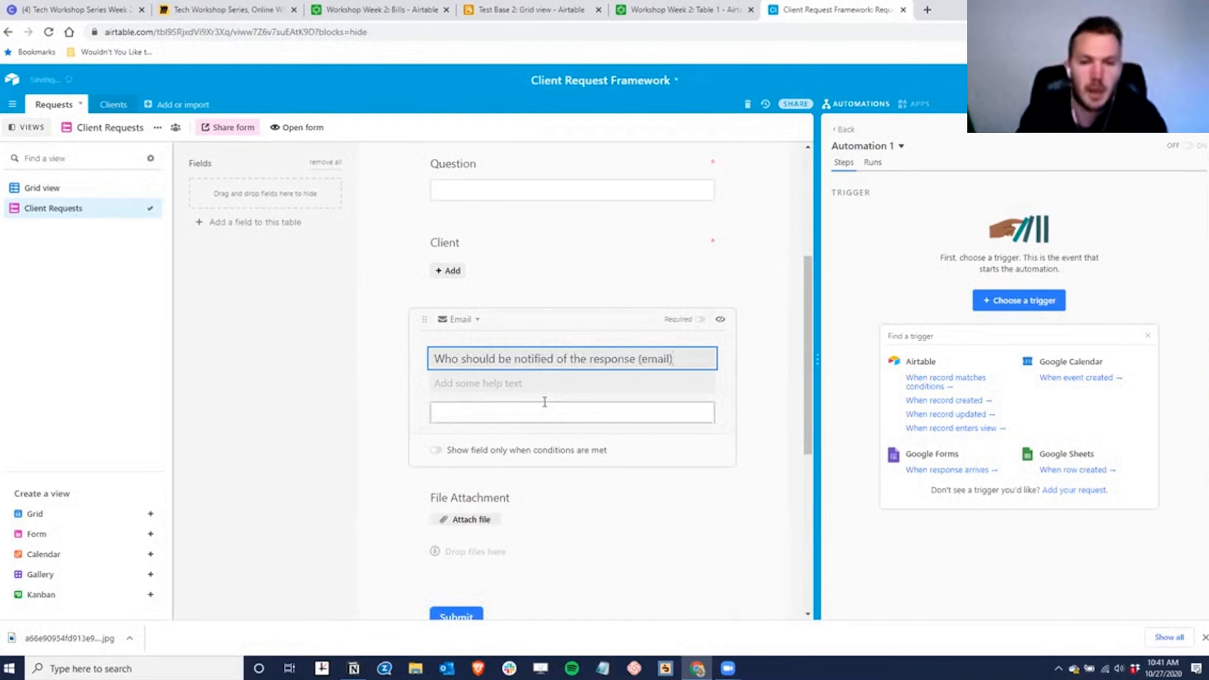
pyautogui.press('BackSpace')
pyautogui.write('address)')
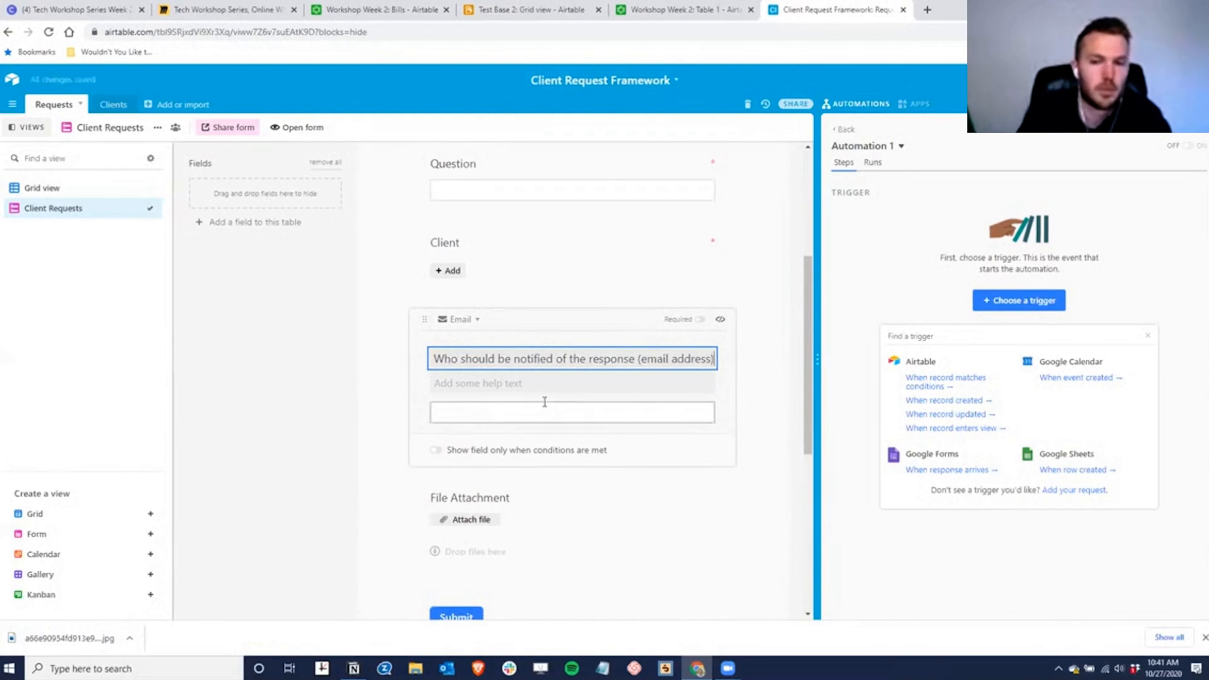
pyautogui.click(699, 319)
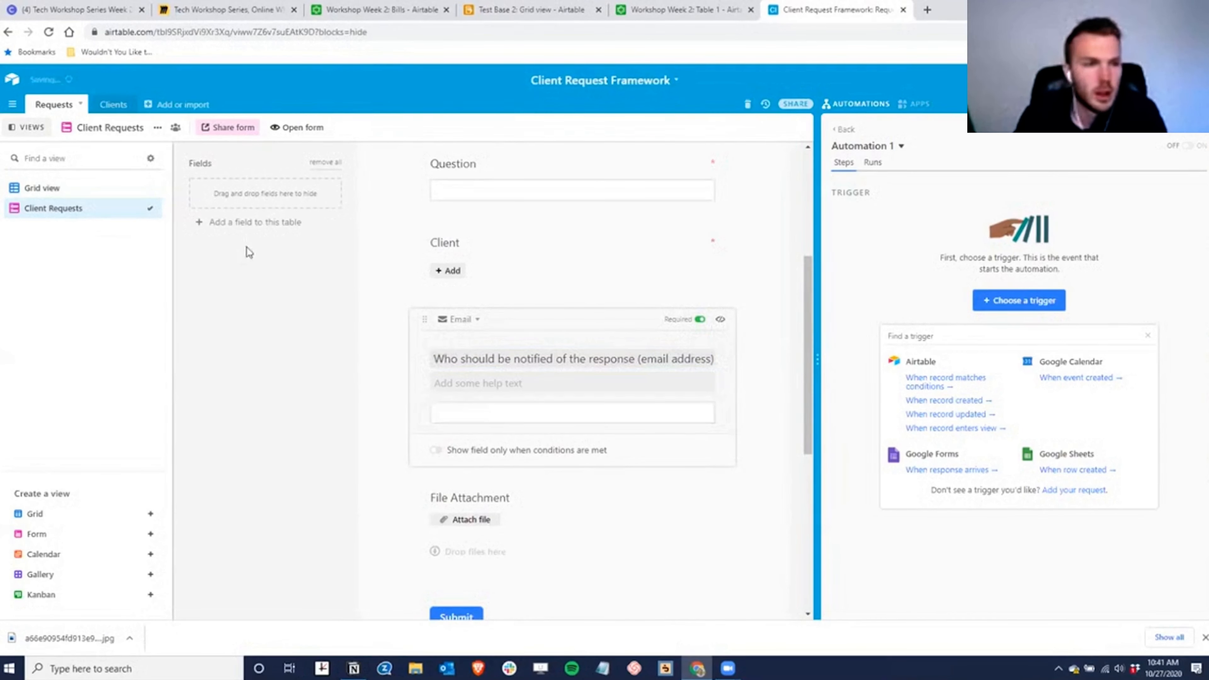
pyautogui.click(229, 127)
pyautogui.click(293, 214)
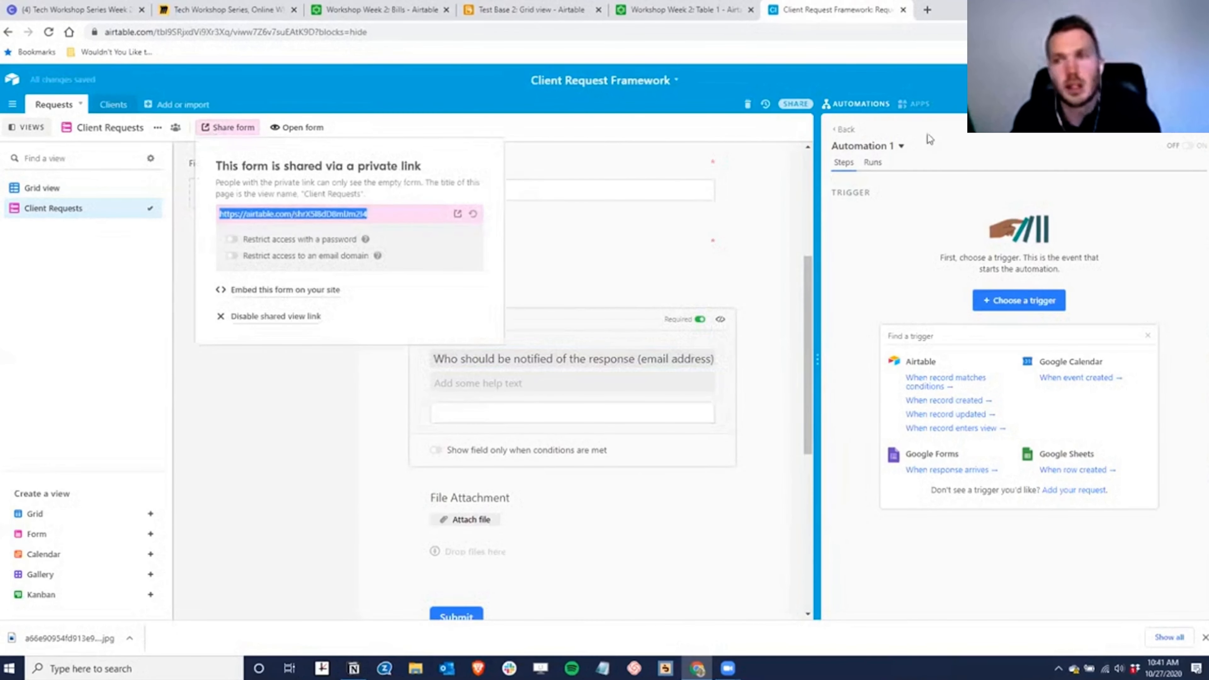
# - Preview the shared form link in a private window, then return to the main base window
pyautogui.click(1201, 31)
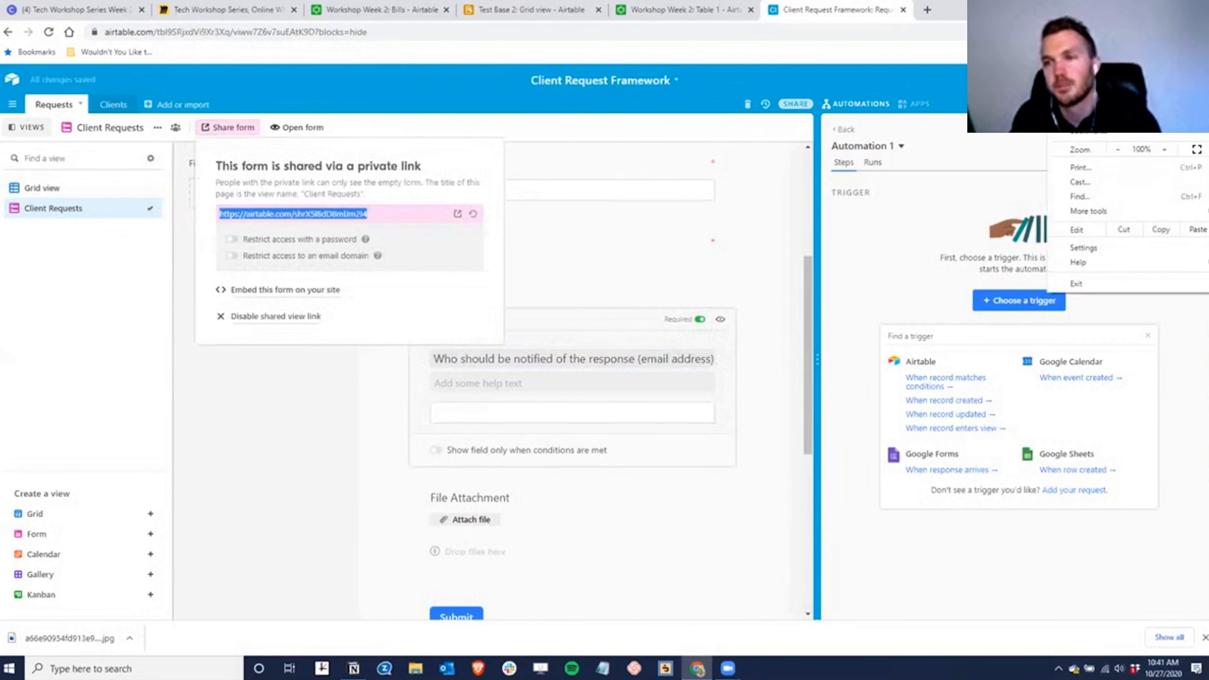
pyautogui.hotkey('ctrl', 'shift', 'n')
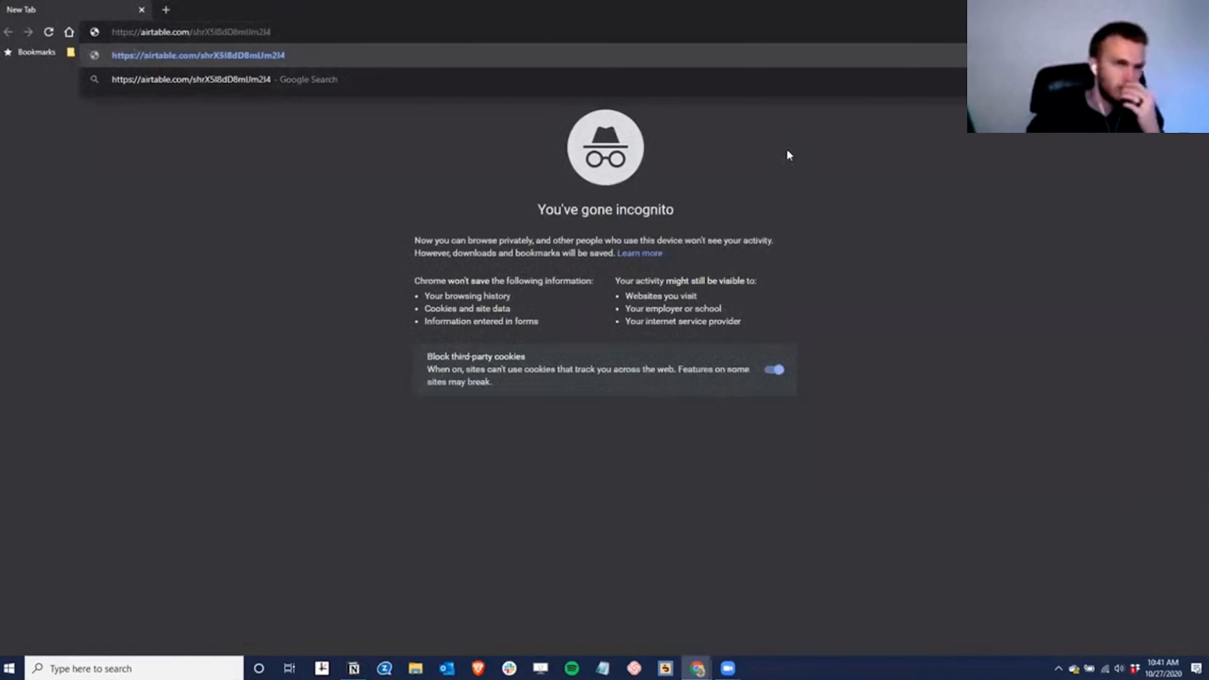
pyautogui.press('Return')
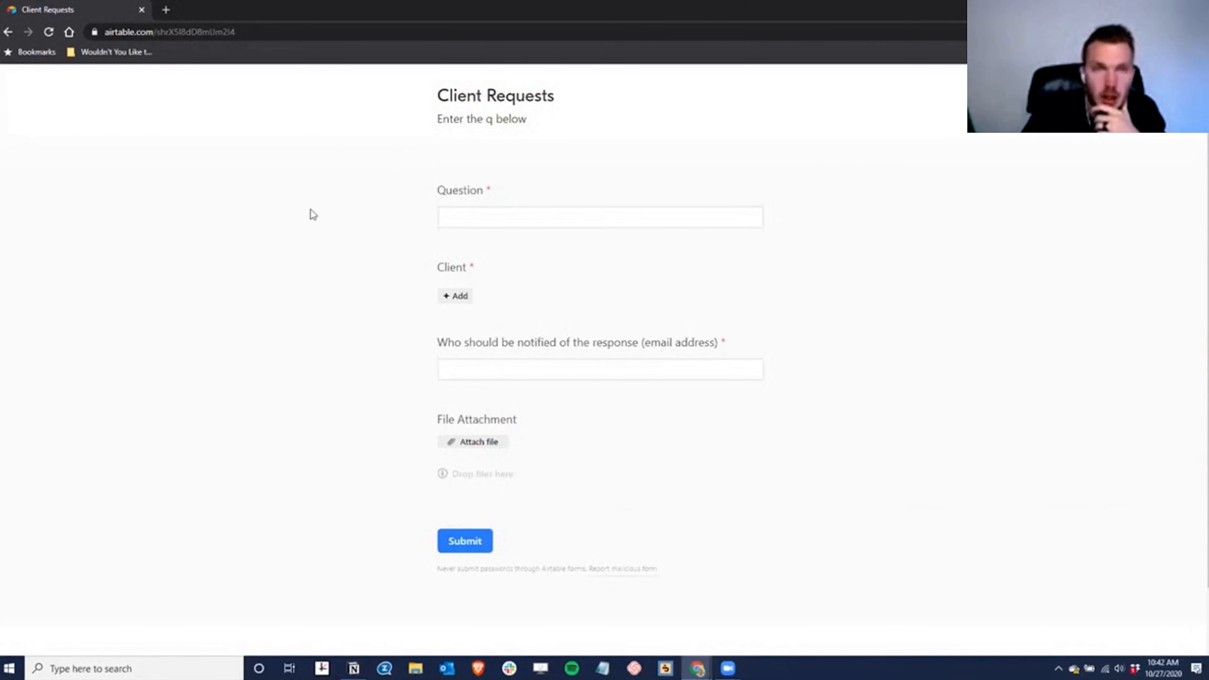
pyautogui.moveTo(251, 15); pyautogui.dragTo(570, 53)
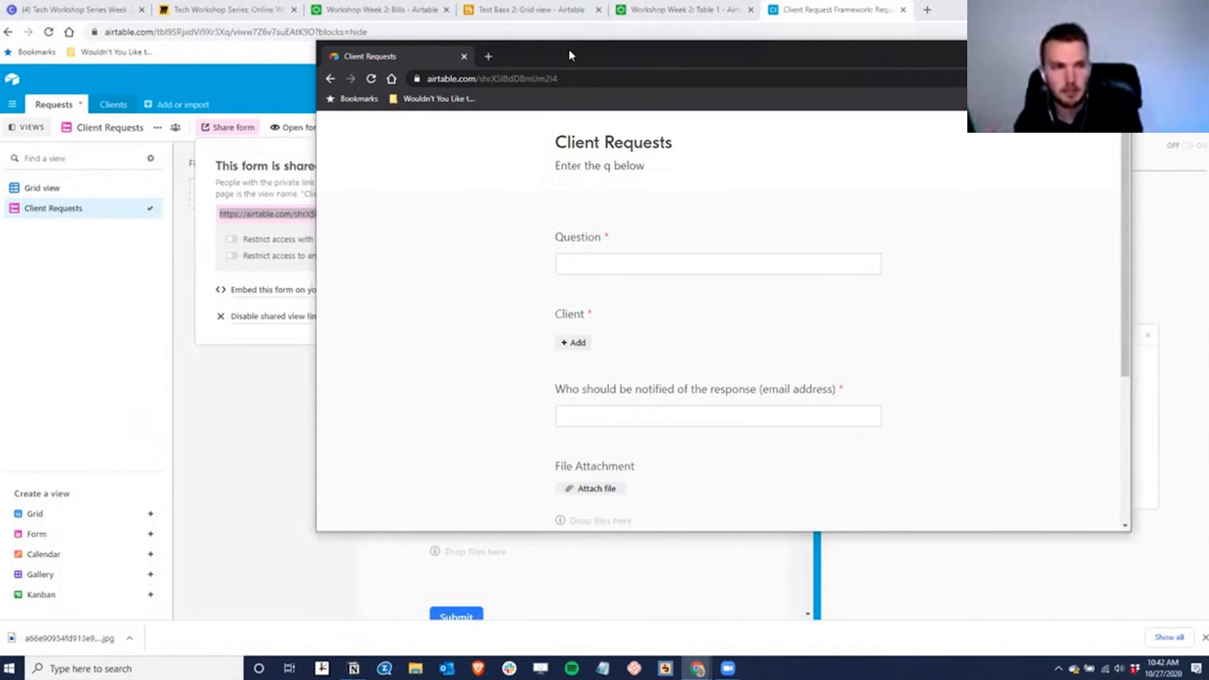
pyautogui.click(261, 384)
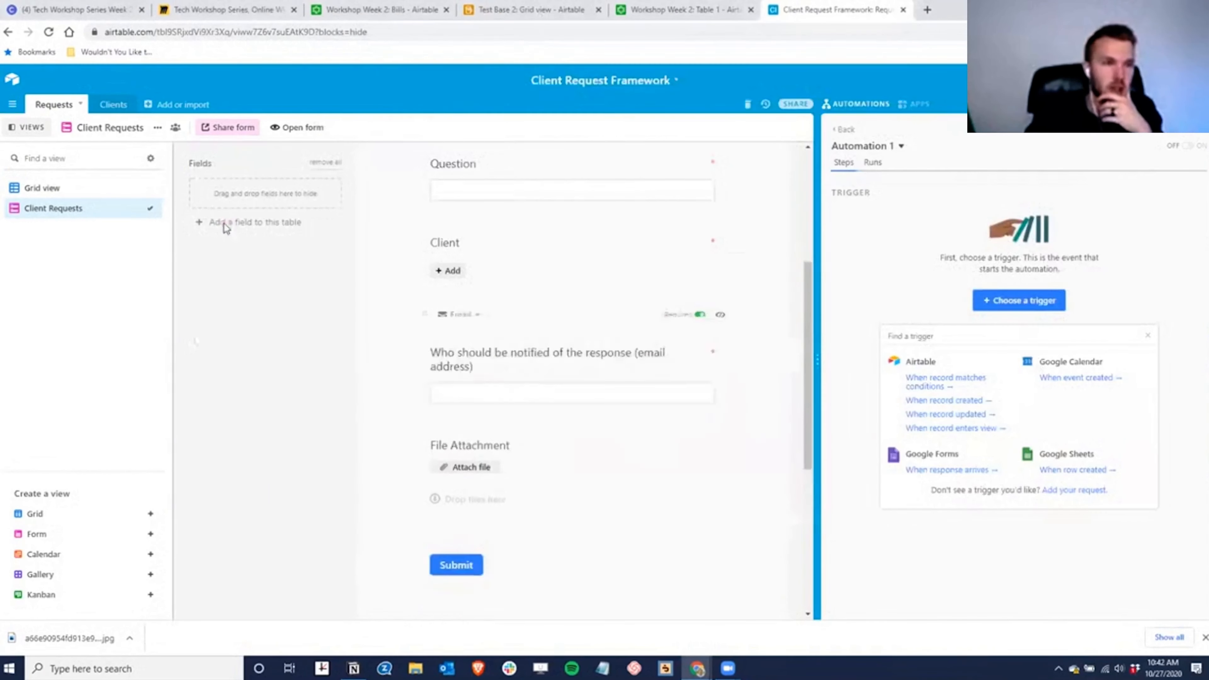
# - Show the Add or import table options, then switch to the Test Base 2 tab
pyautogui.click(149, 106)
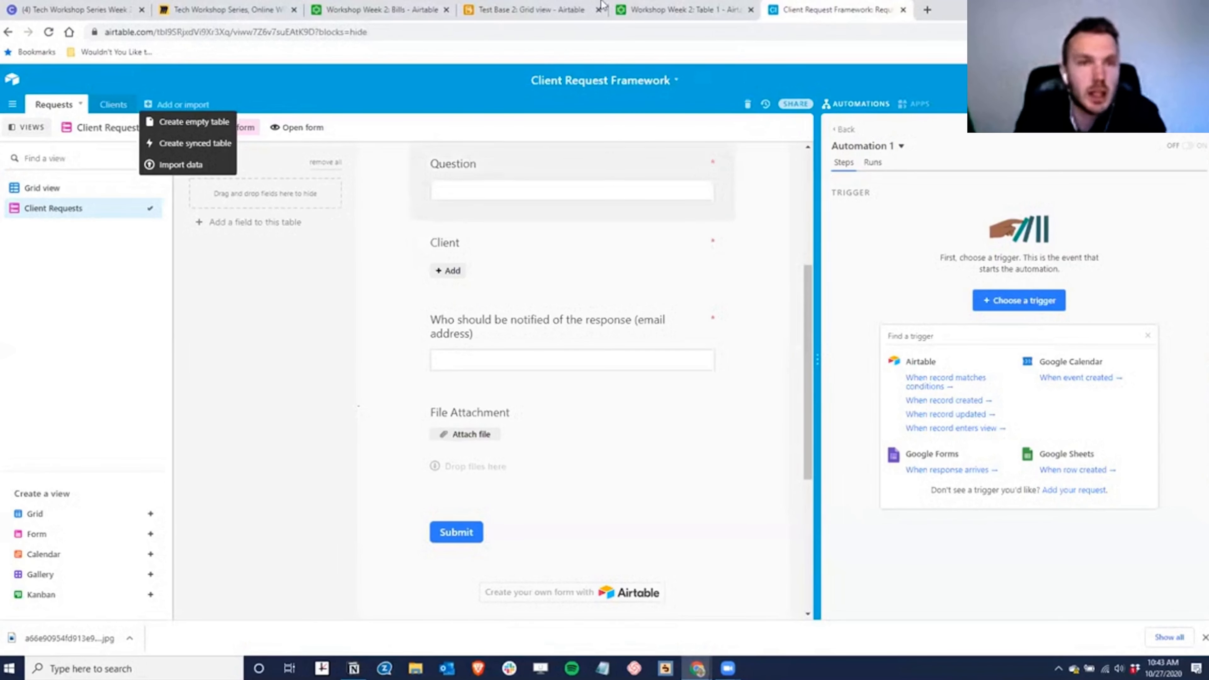
pyautogui.click(553, 11)
# - Tick off the Ideas item on the Workshop Week 2 Dashboard 1 checklist
pyautogui.click(376, 11)
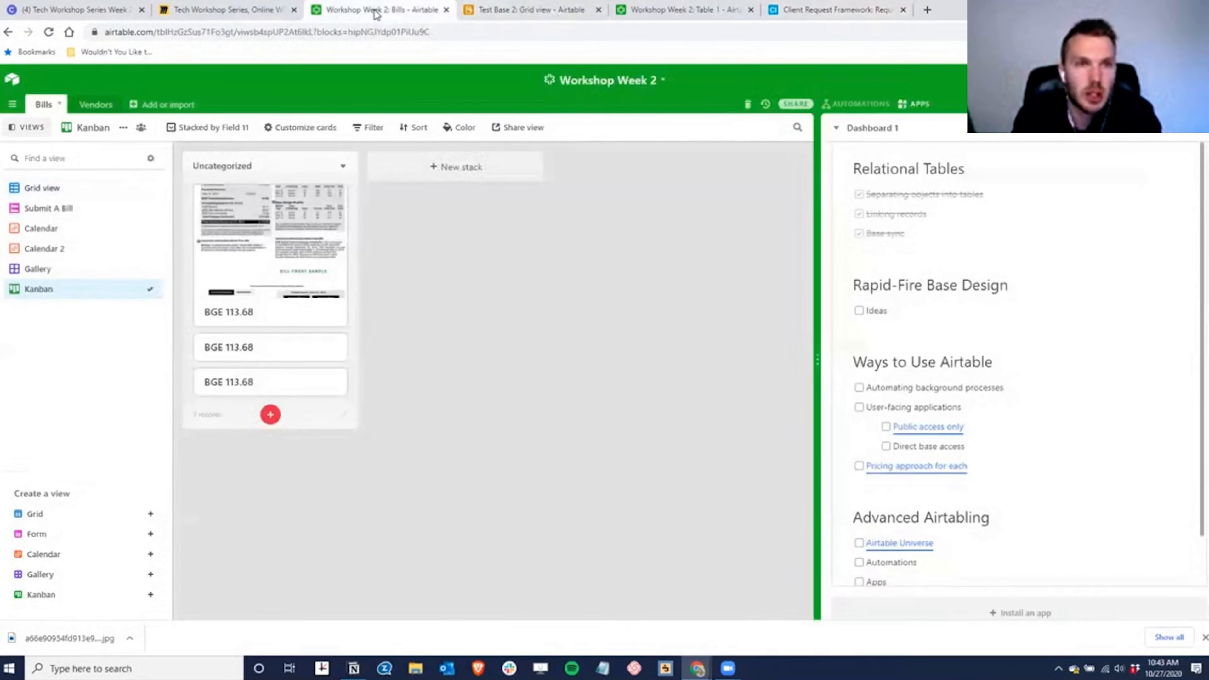
pyautogui.scroll(1, 947, 405)
pyautogui.click(859, 366)
pyautogui.scroll(-2, 1088, 444)
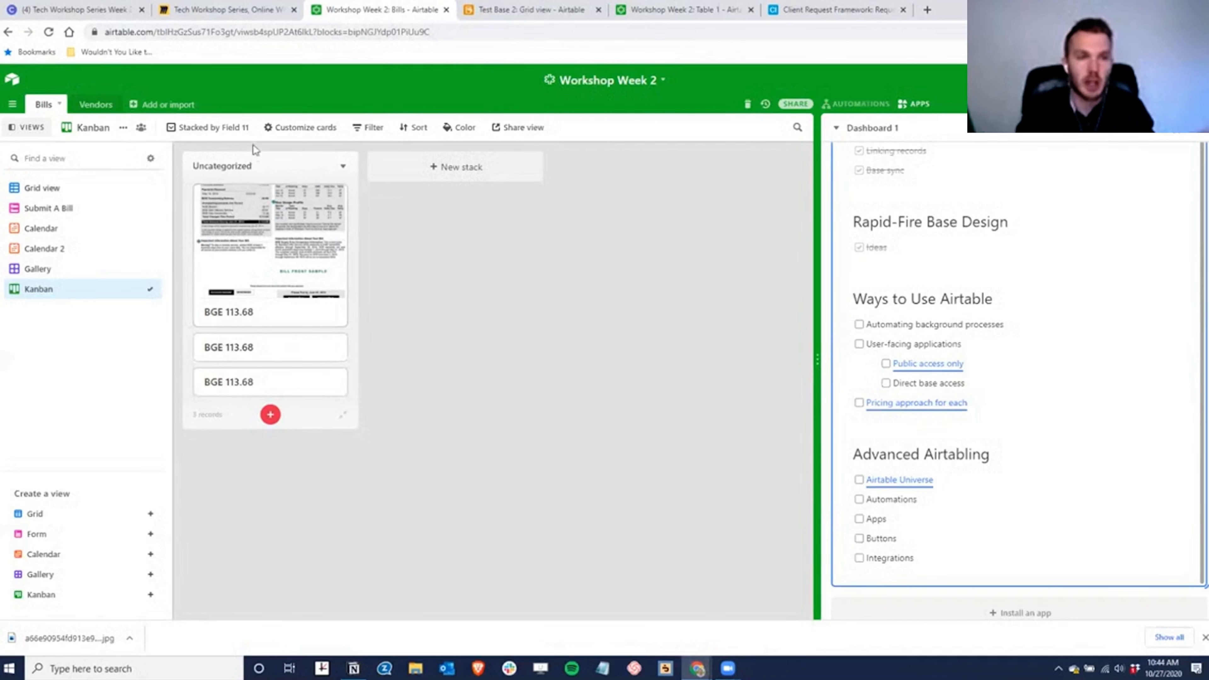
# - Browse the Calendar 2 and Calendar views, ending on the Gallery view of bills
pyautogui.click(52, 250)
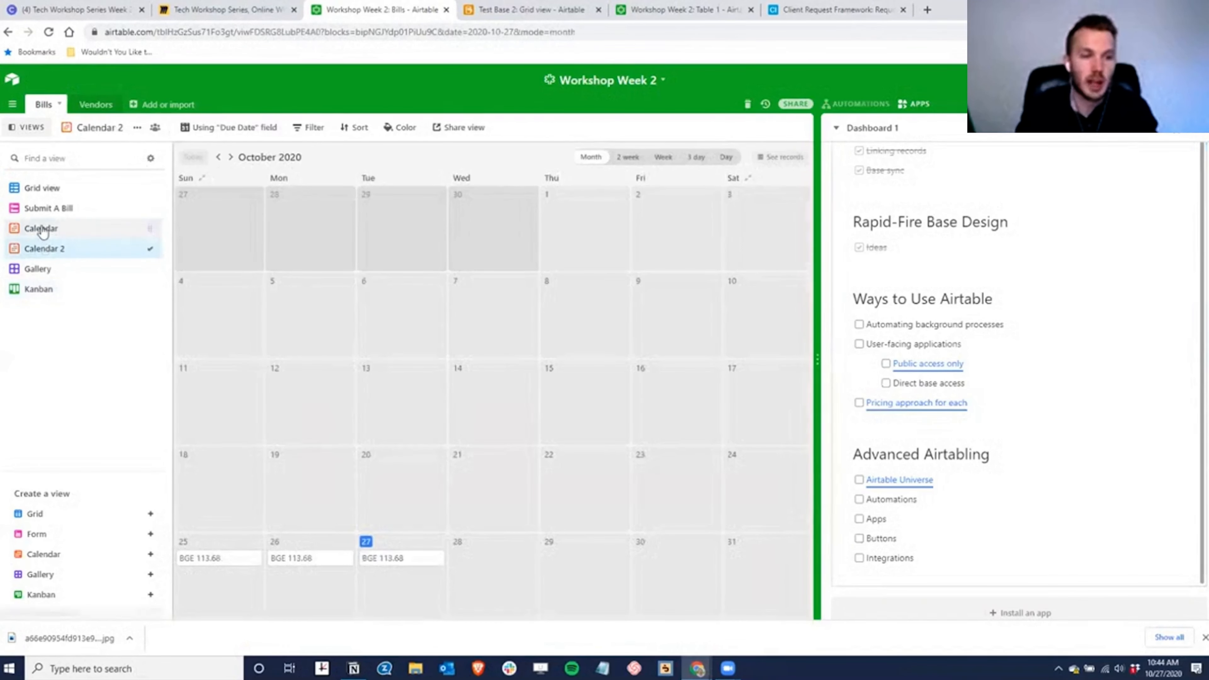
pyautogui.click(42, 230)
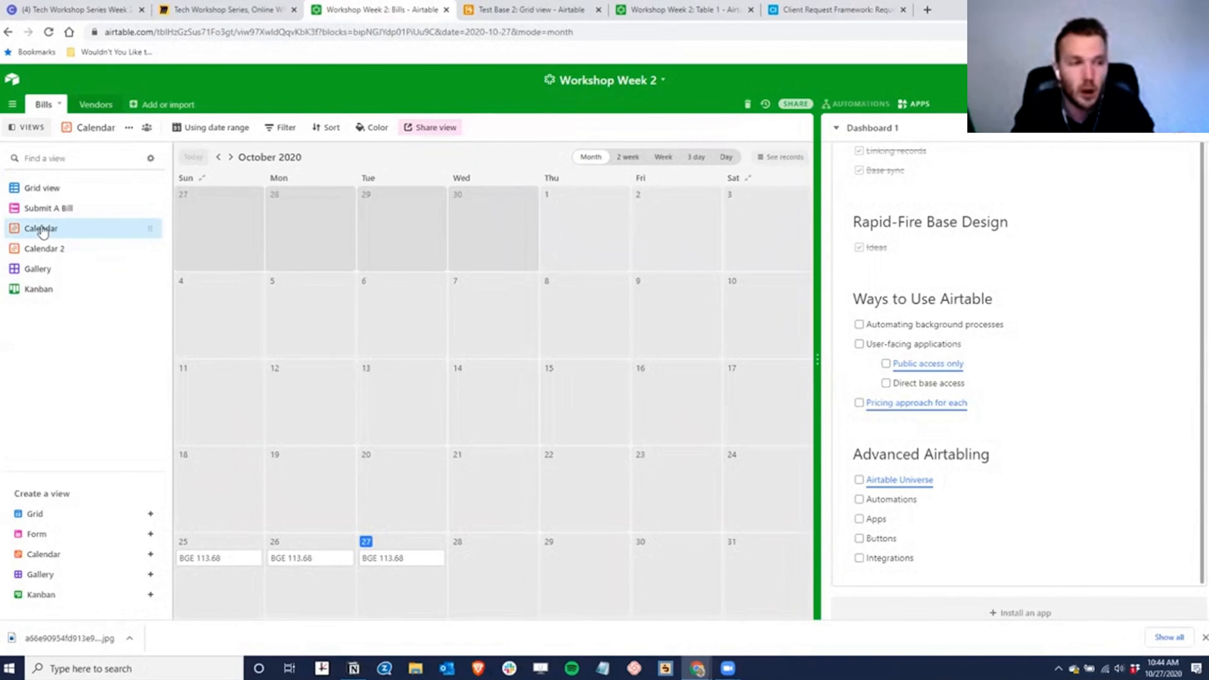
pyautogui.click(56, 273)
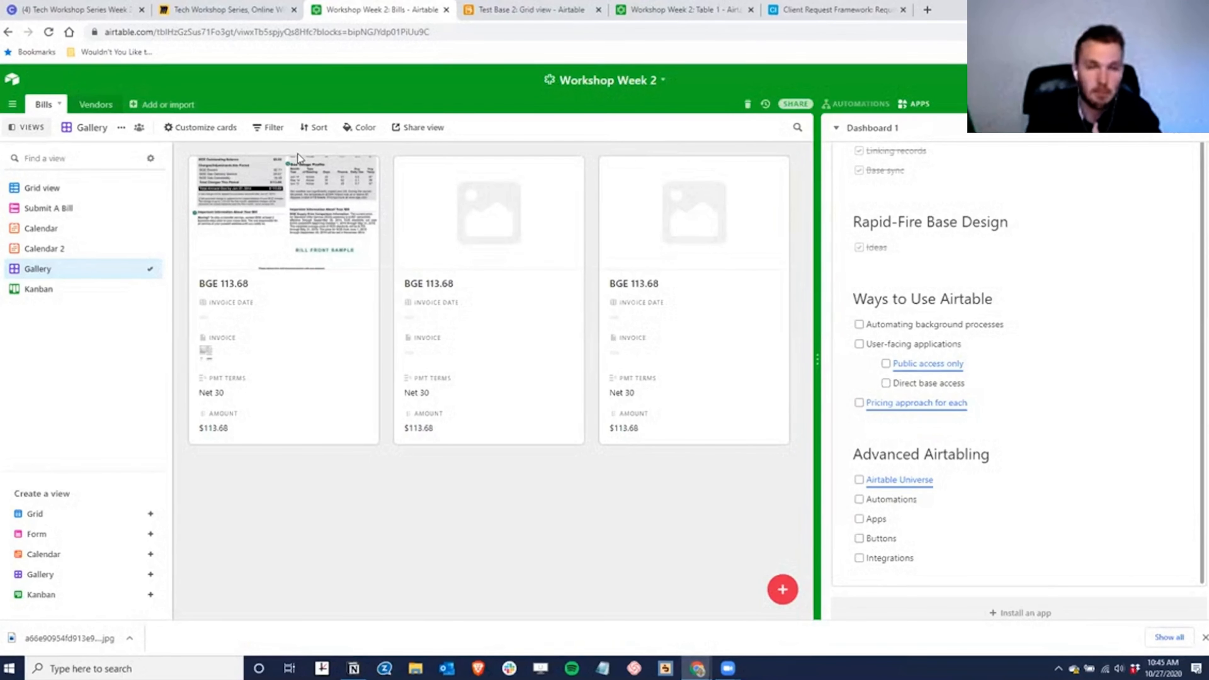
# - Go to the Airtable home page and open, then close, the Test 10-27-20 base menu
pyautogui.click(17, 82)
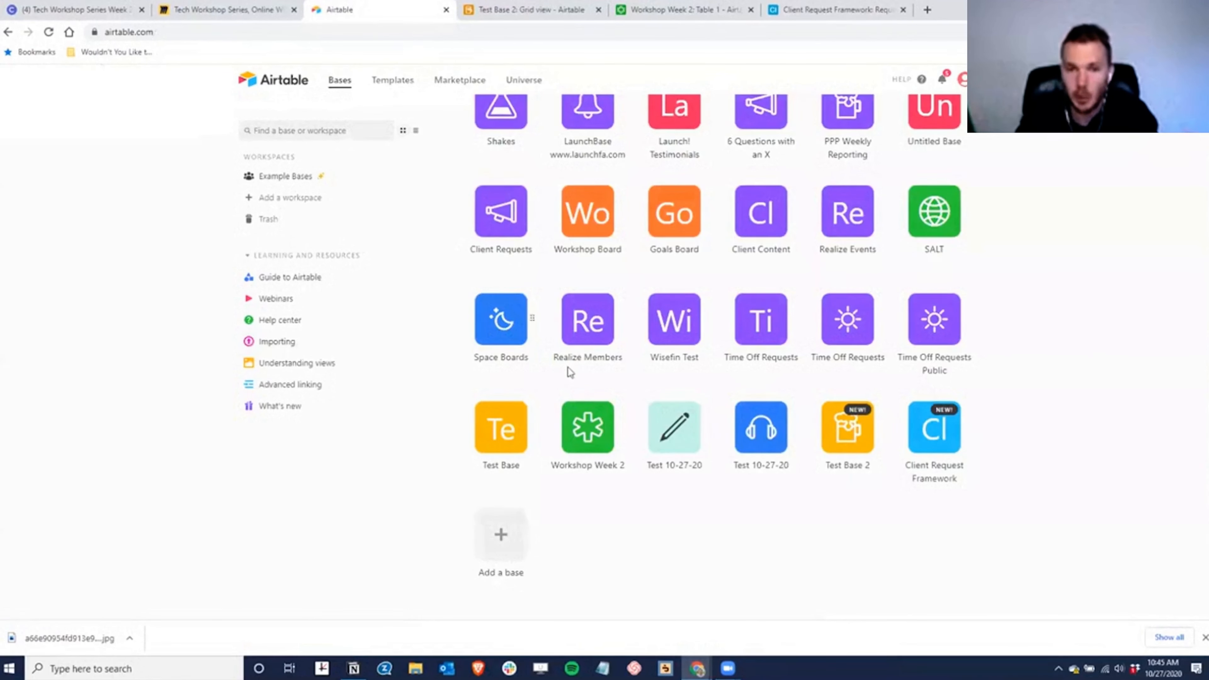
pyautogui.scroll(2, 667, 362)
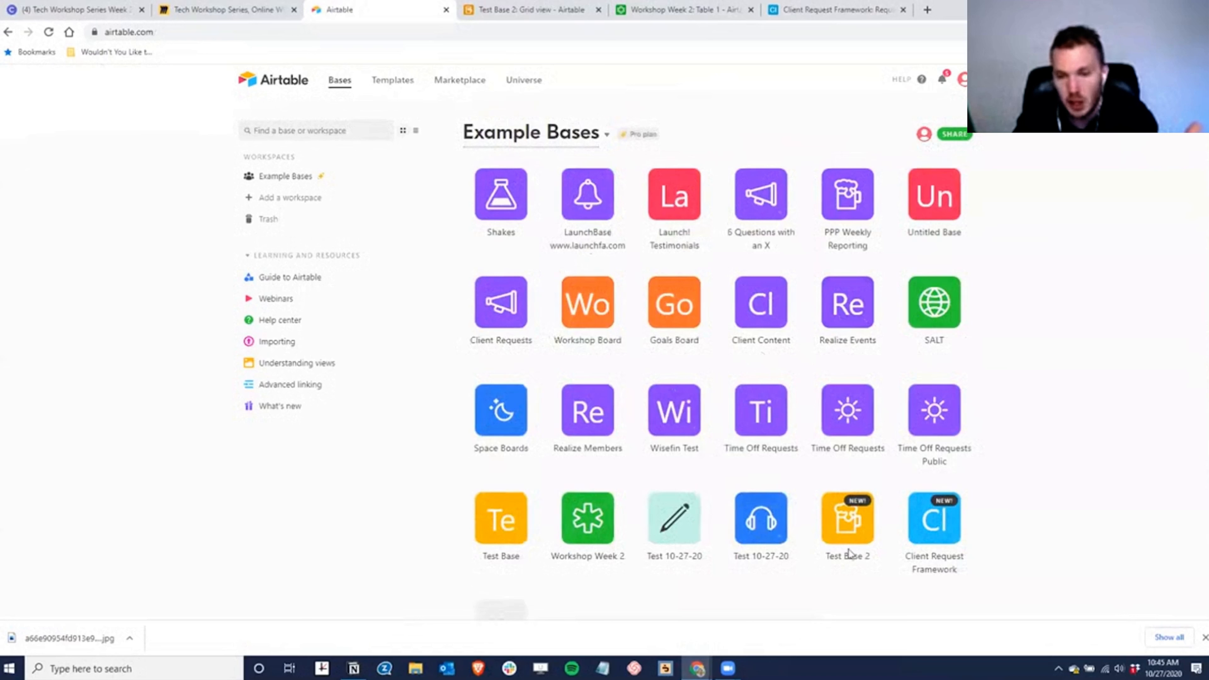
pyautogui.click(692, 541)
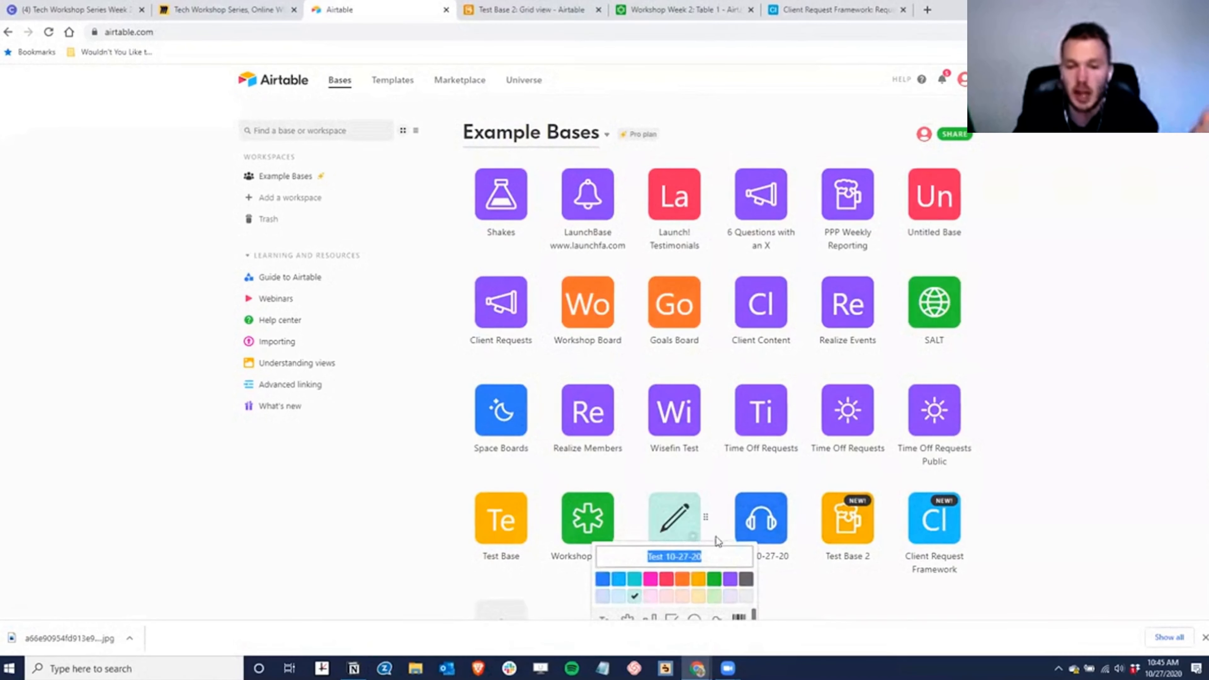
pyautogui.scroll(-4, 884, 591)
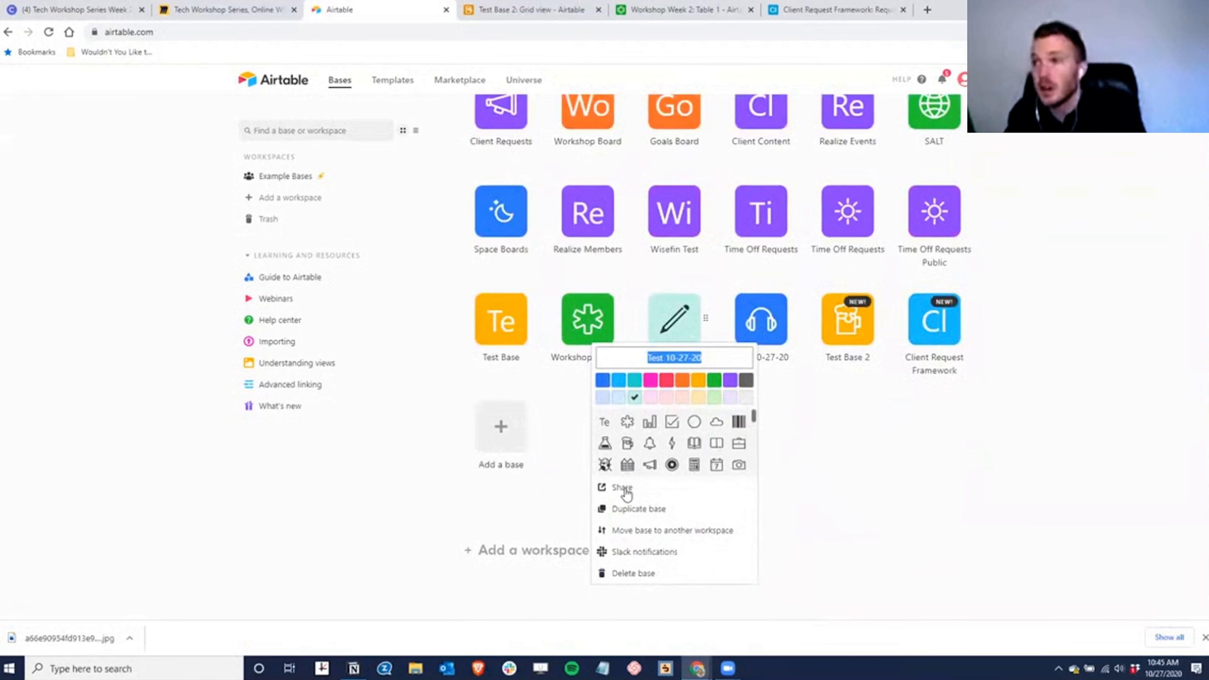
pyautogui.click(948, 434)
# - Search 'airtable pricing' and switch the Pricing page to monthly billing ($12 Plus, $24 Pro)
pyautogui.hotkey('ctrl', 't')
pyautogui.write('a')
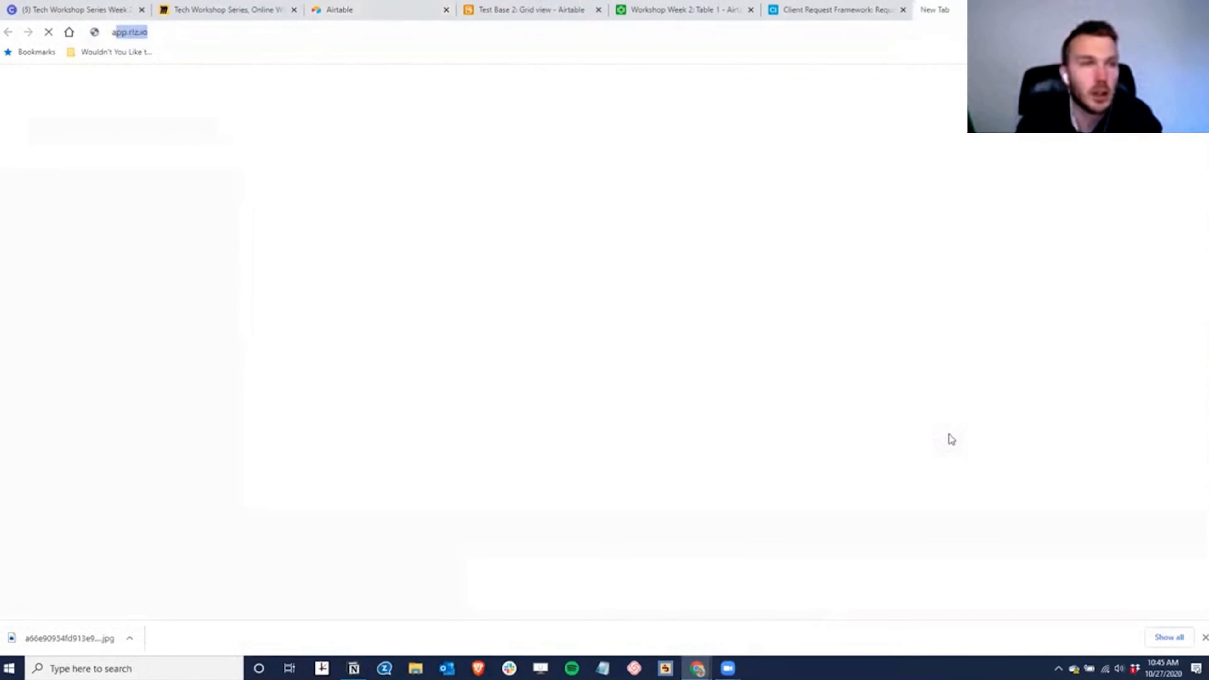
pyautogui.write('irtable pricing')
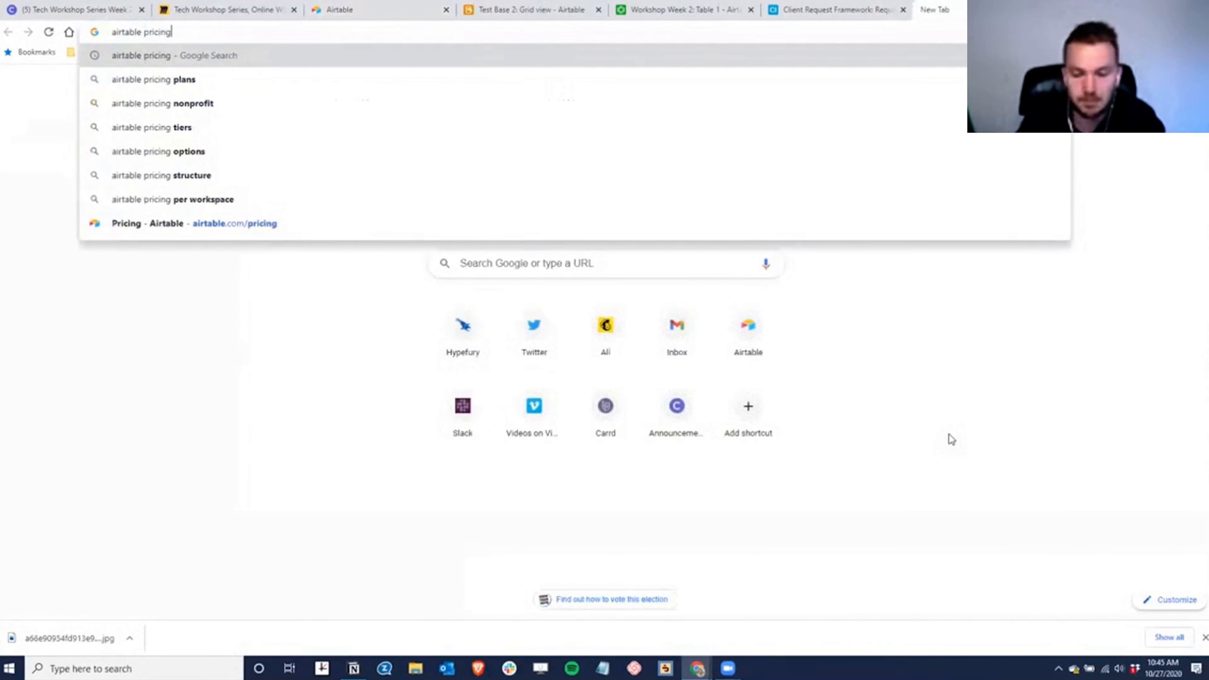
pyautogui.press('Return')
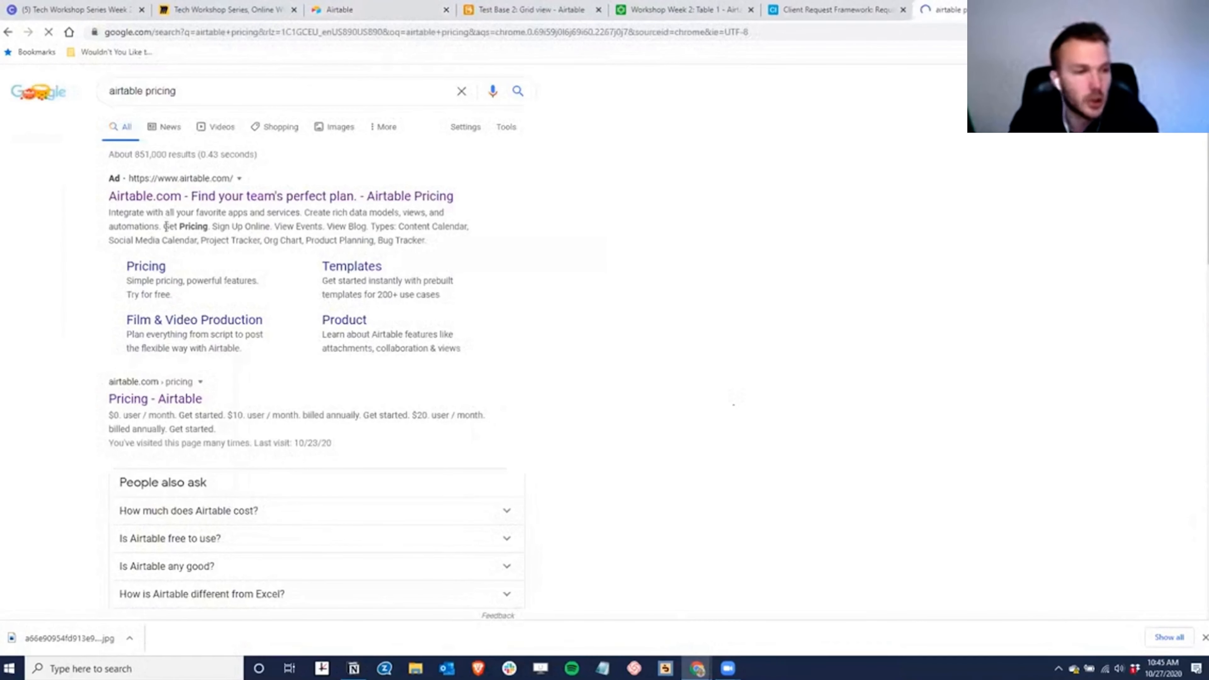
pyautogui.click(142, 399)
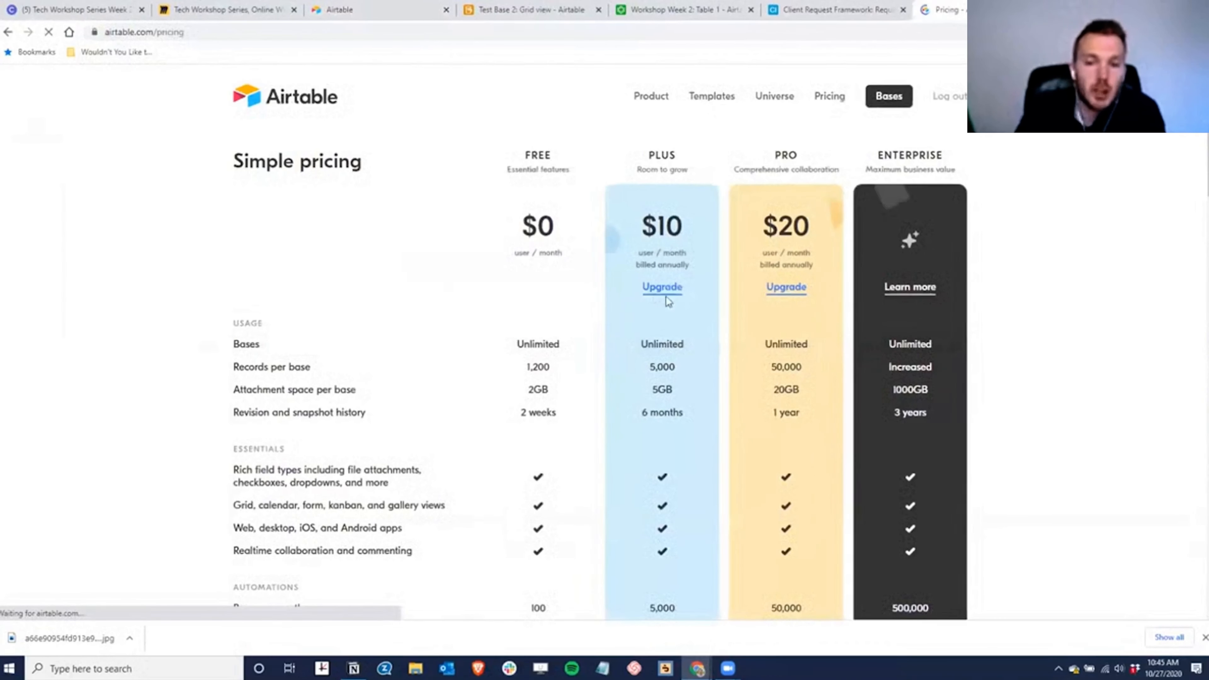
pyautogui.scroll(-7, 666, 295)
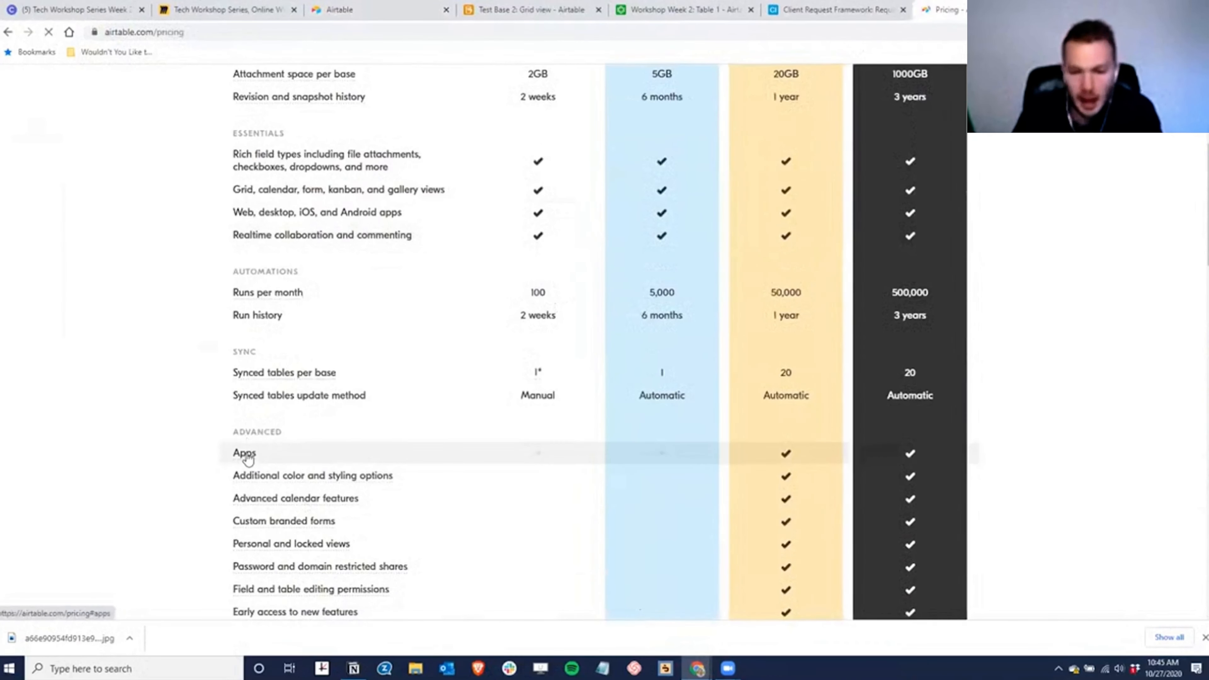
pyautogui.scroll(-3, 247, 458)
pyautogui.scroll(10, 458, 439)
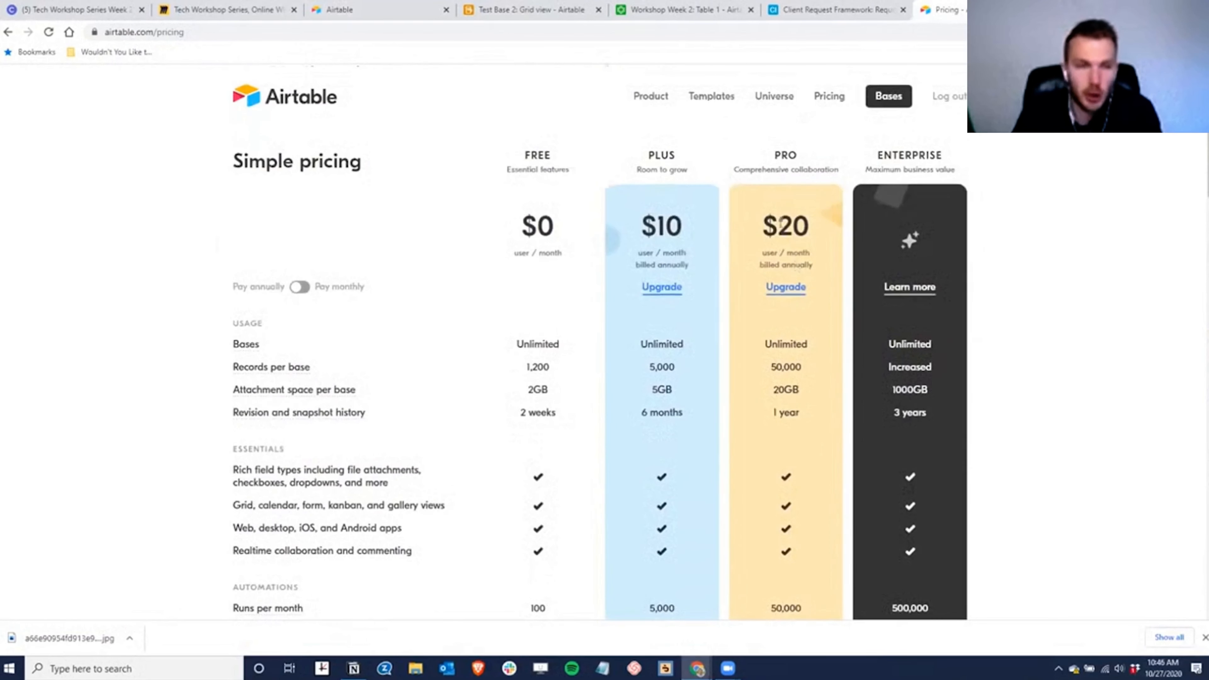
pyautogui.click(300, 287)
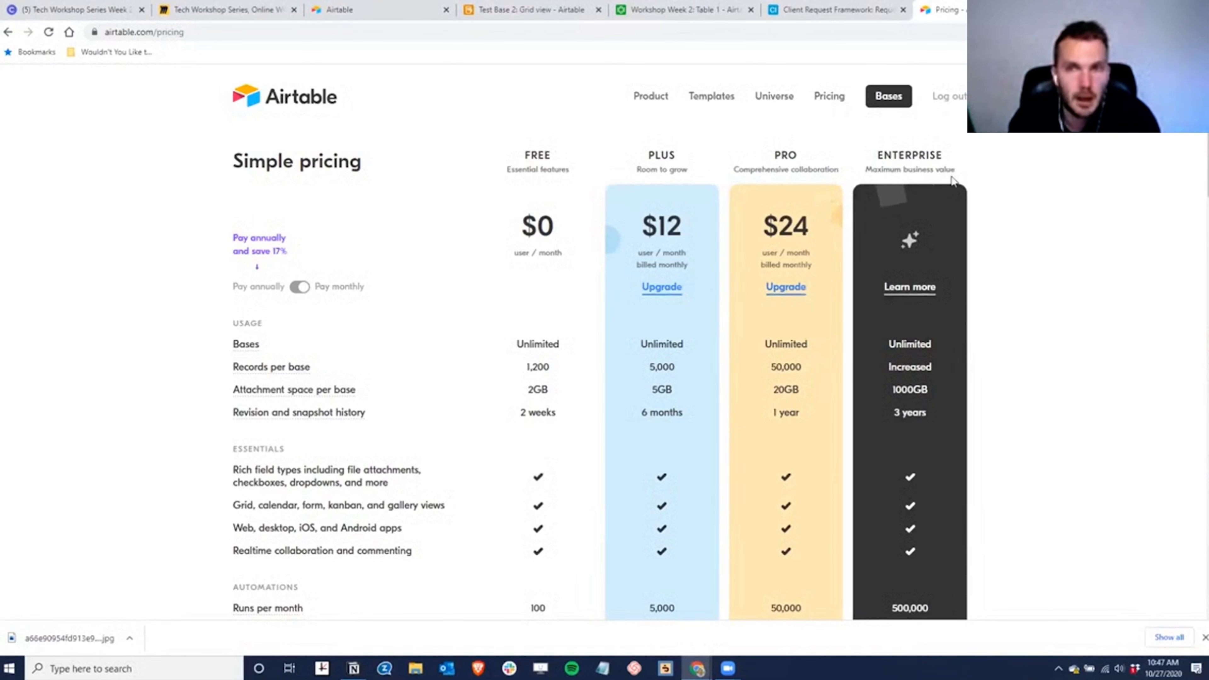
pyautogui.click(531, 14)
# - Open Dashboard 1 in Workshop Week 2 and follow its Airtable Universe link to a new tab
pyautogui.click(664, 11)
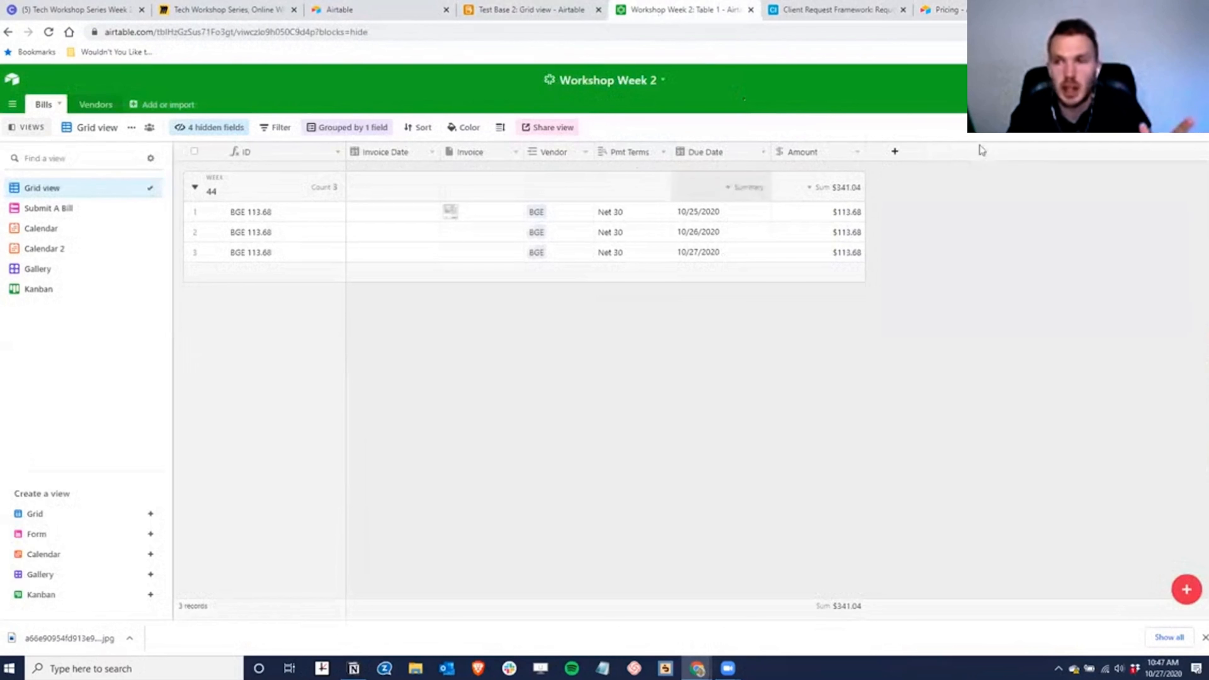
pyautogui.click(1183, 103)
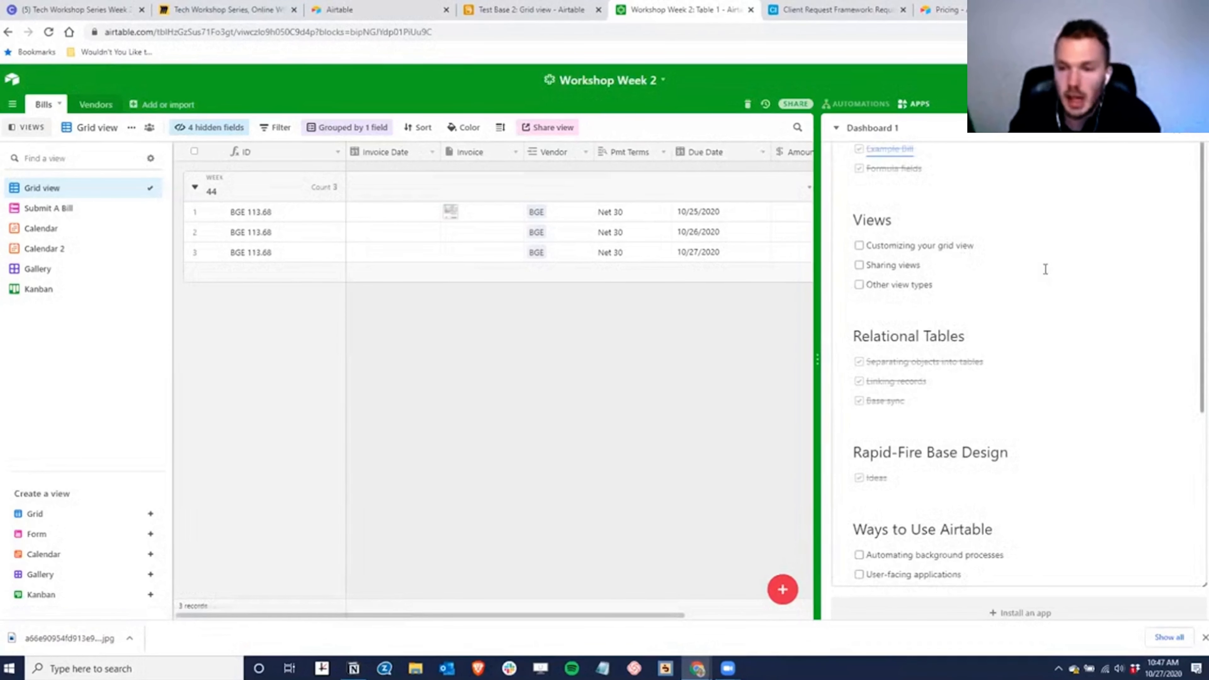
pyautogui.scroll(-5, 1018, 388)
pyautogui.scroll(-1, 1021, 386)
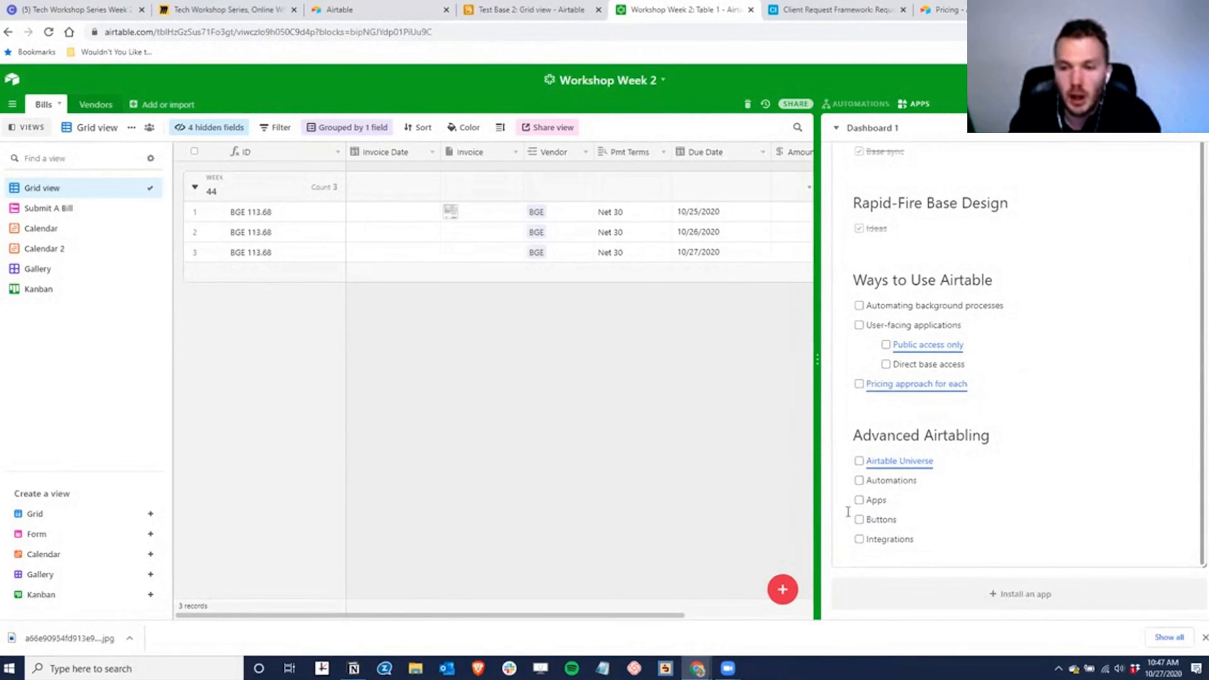
pyautogui.click(907, 462)
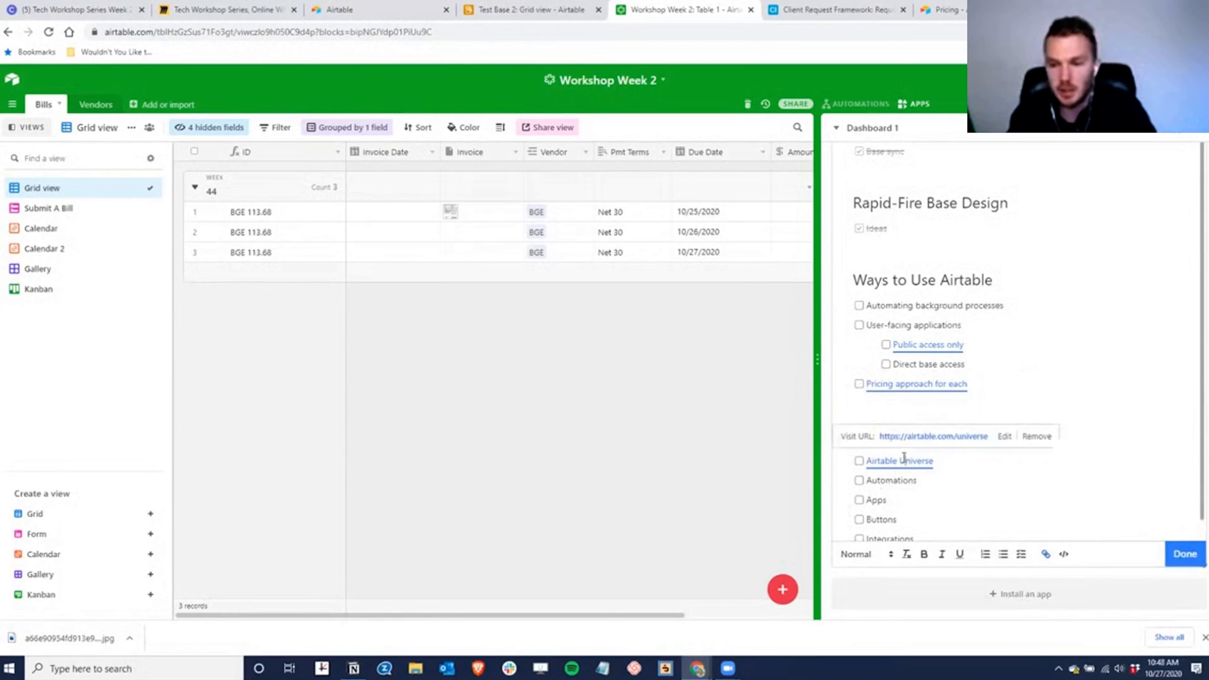
pyautogui.click(922, 435)
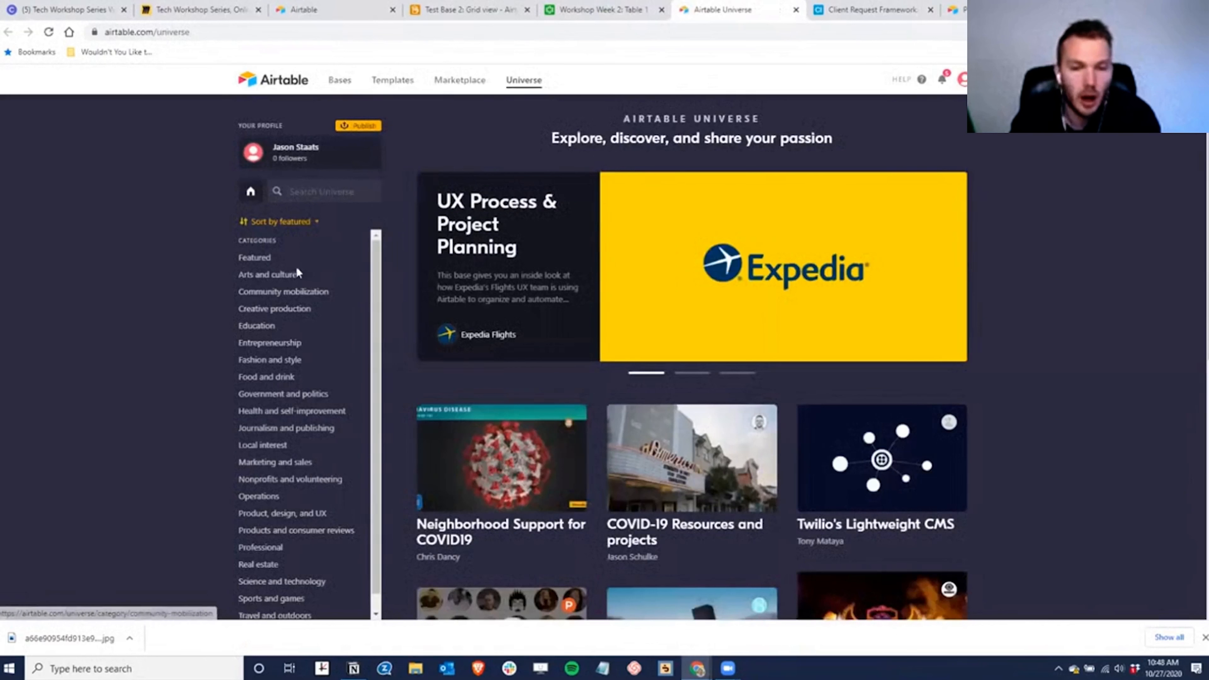
# - Scroll through the Airtable Universe shared-base cards, then return to the Test Base 2 grid
pyautogui.scroll(-1, 294, 274)
pyautogui.scroll(1, 310, 343)
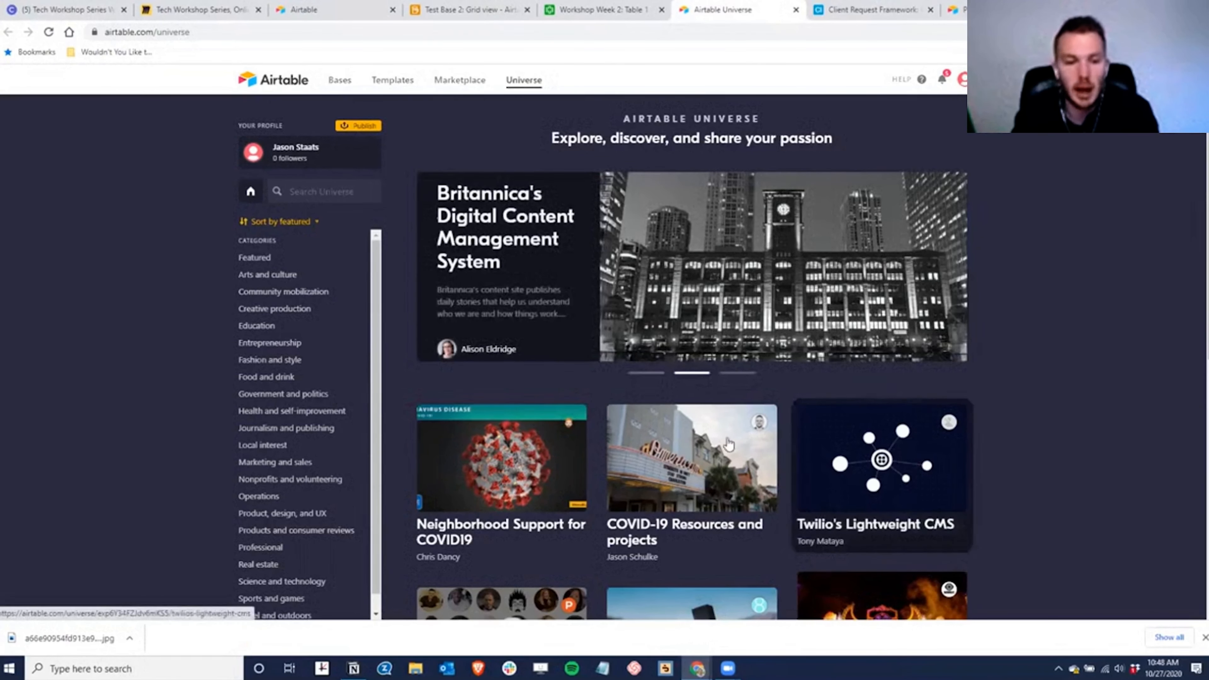
pyautogui.scroll(-5, 728, 452)
pyautogui.scroll(-3, 725, 472)
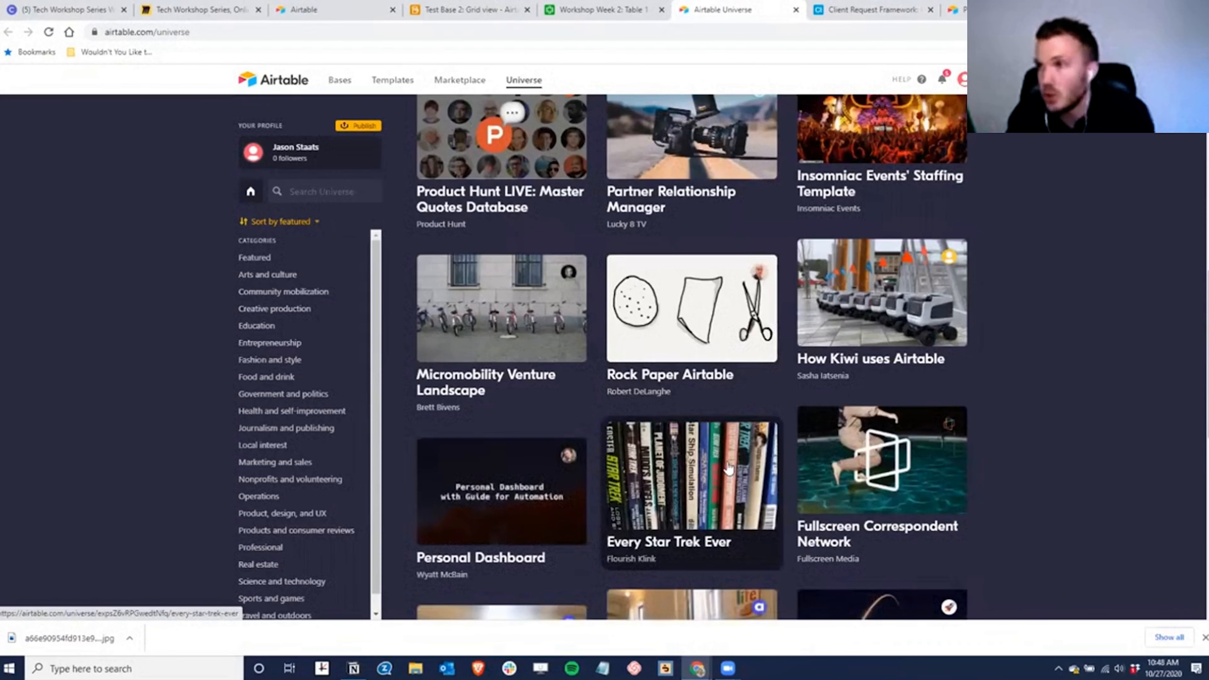
pyautogui.scroll(-10, 728, 469)
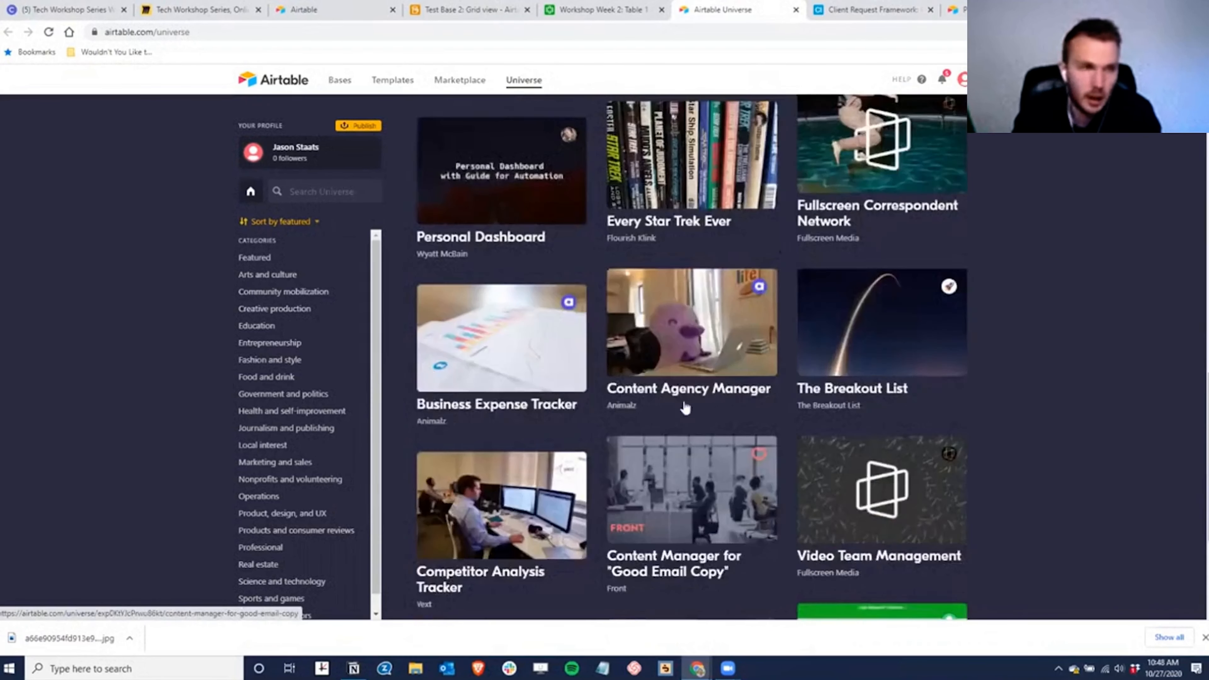
pyautogui.scroll(-8, 669, 340)
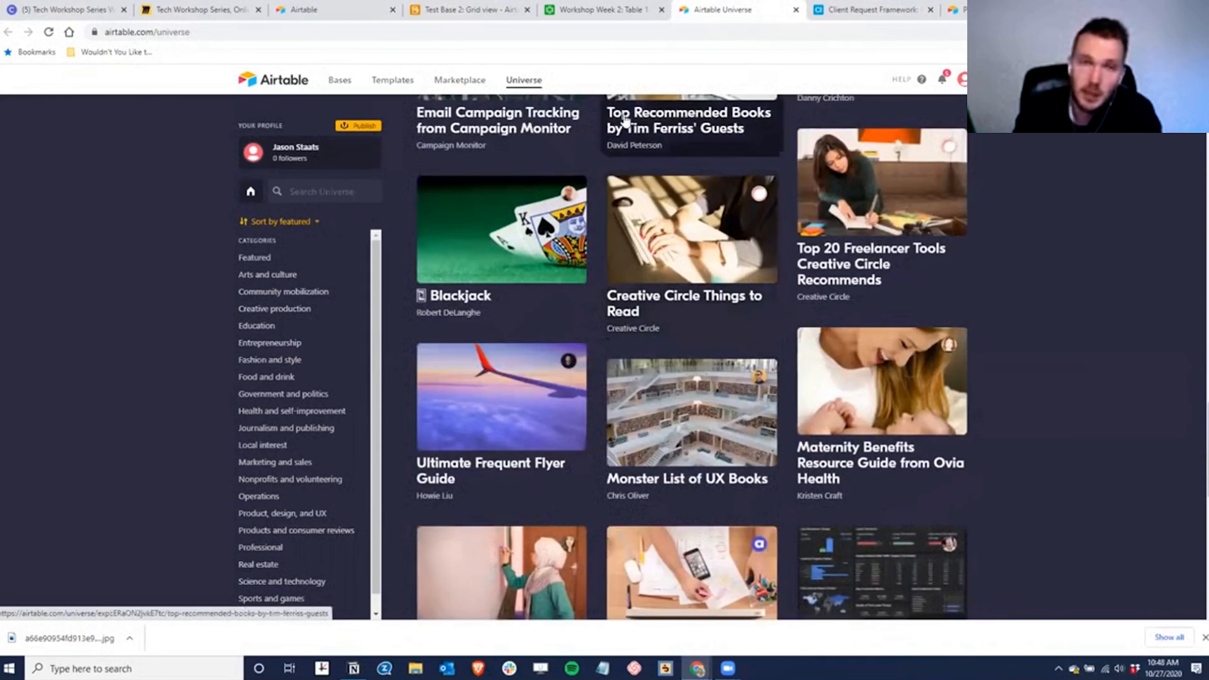
pyautogui.click(478, 9)
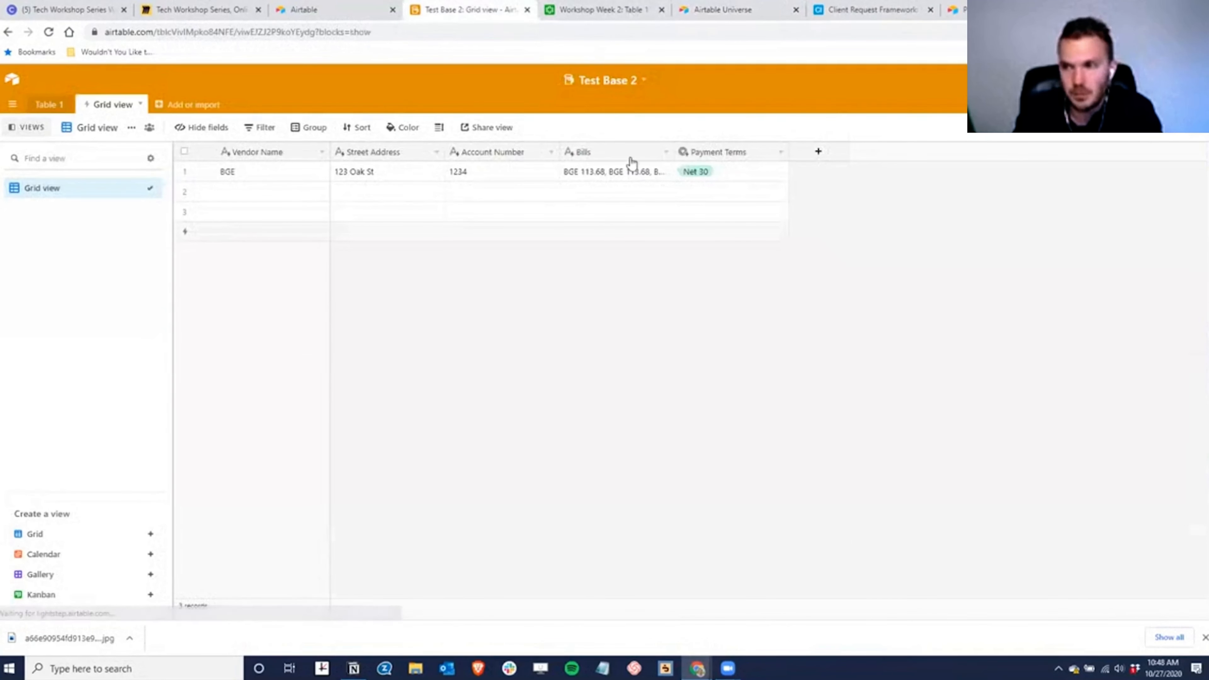
# - Close the Test Base 2 tab, open the apps marketplace, and view all apps by Airtable
pyautogui.hotkey('ctrl', 'w')
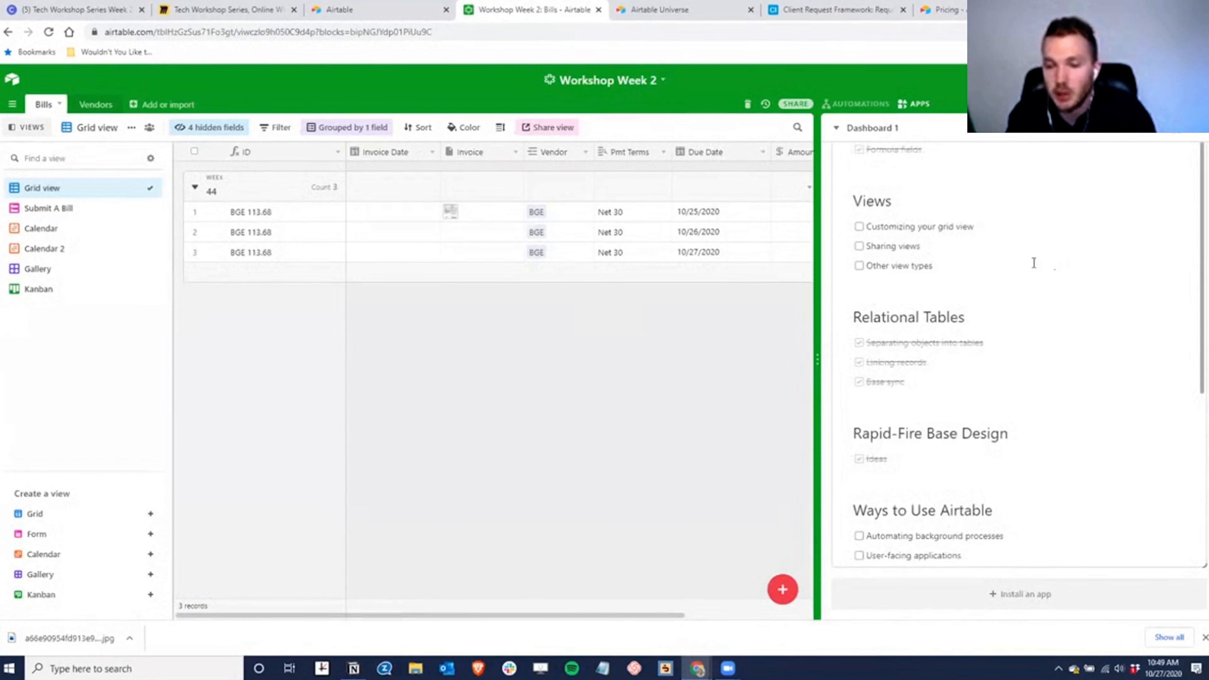
pyautogui.scroll(-4, 1028, 254)
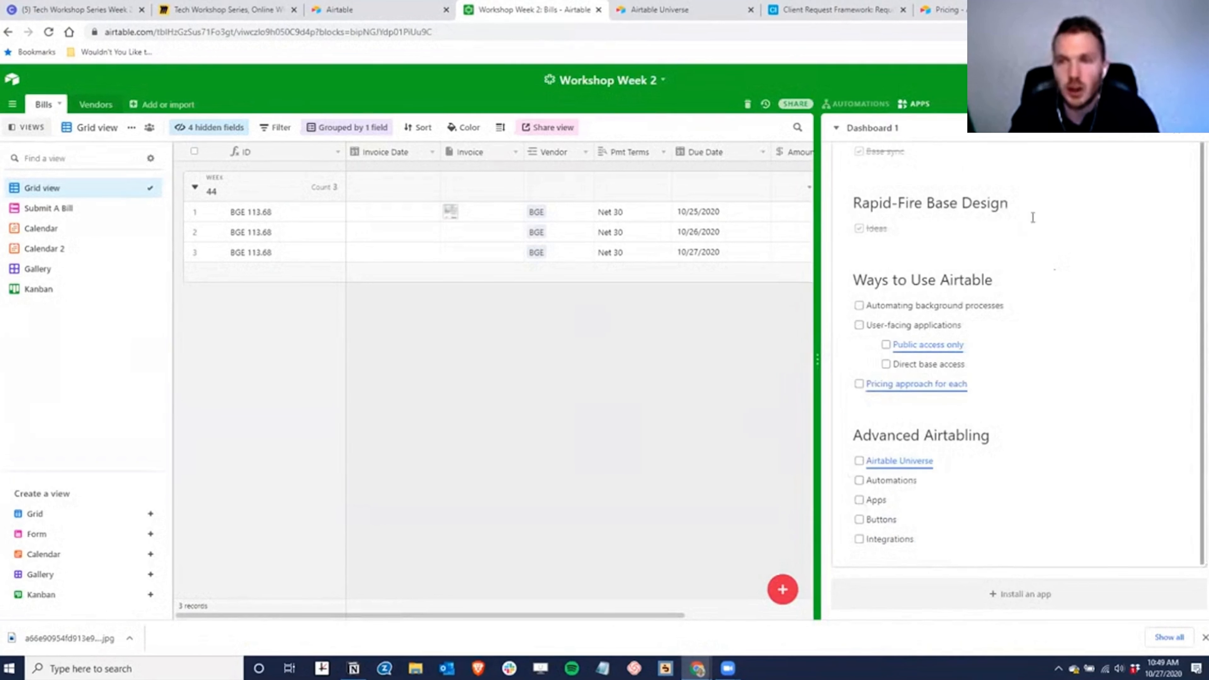
pyautogui.scroll(5, 1094, 269)
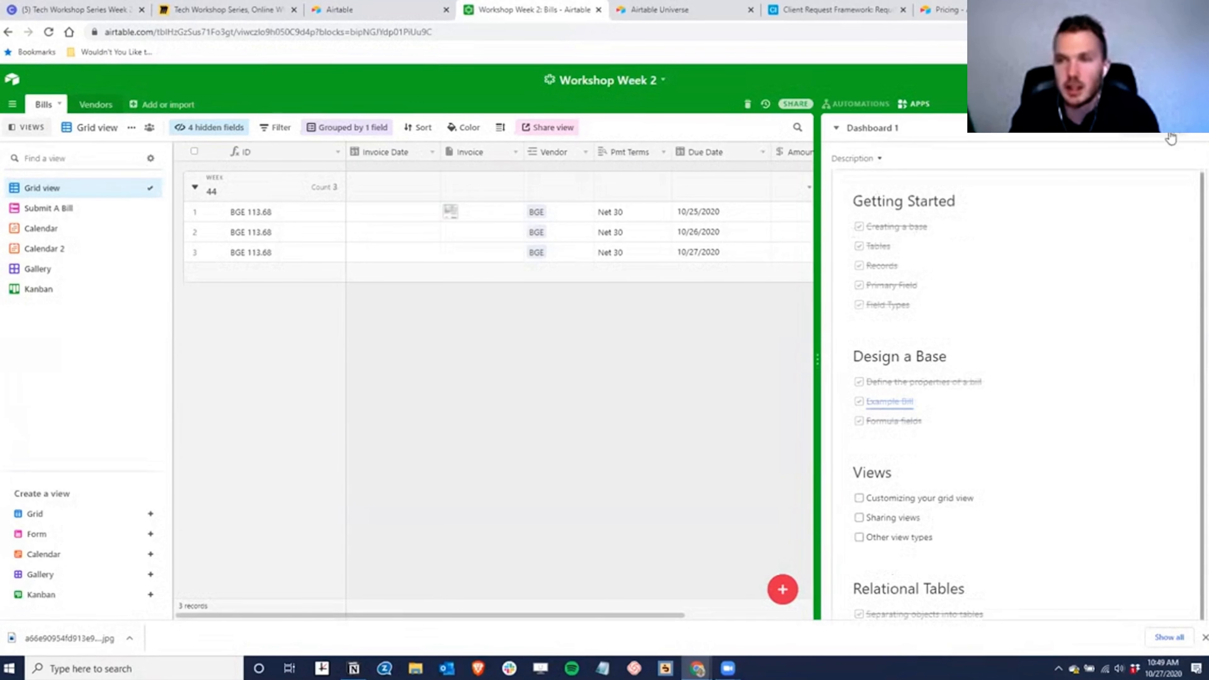
pyautogui.click(1160, 137)
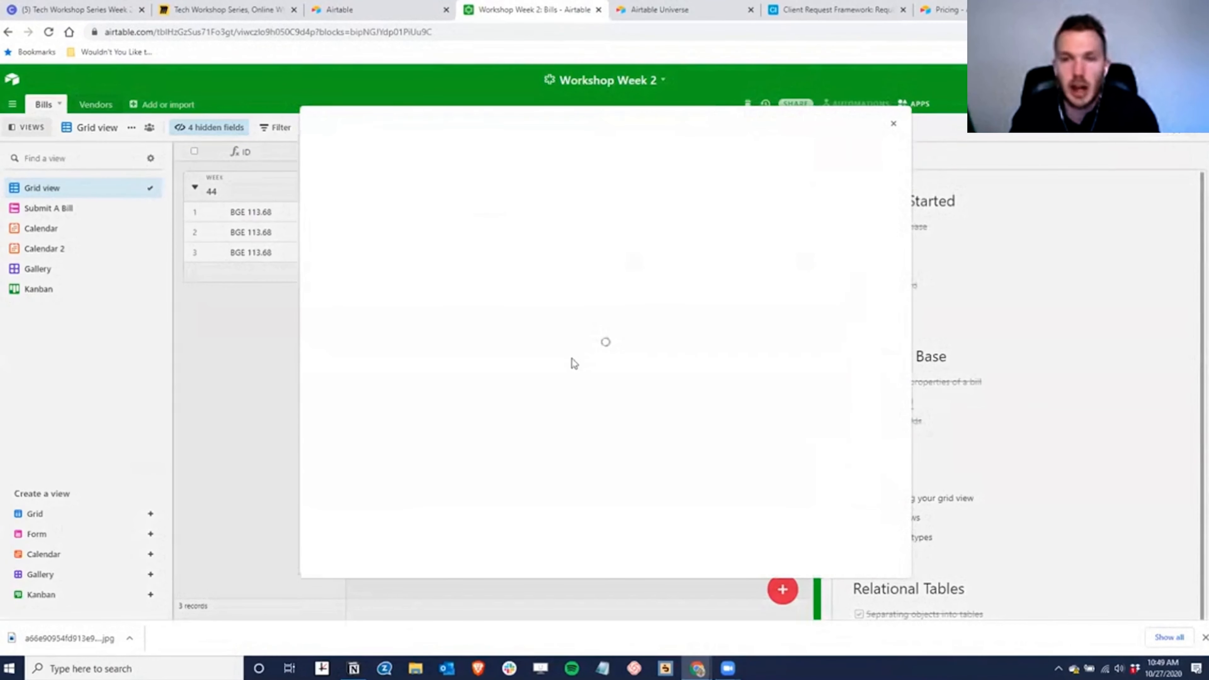
pyautogui.scroll(-3, 633, 376)
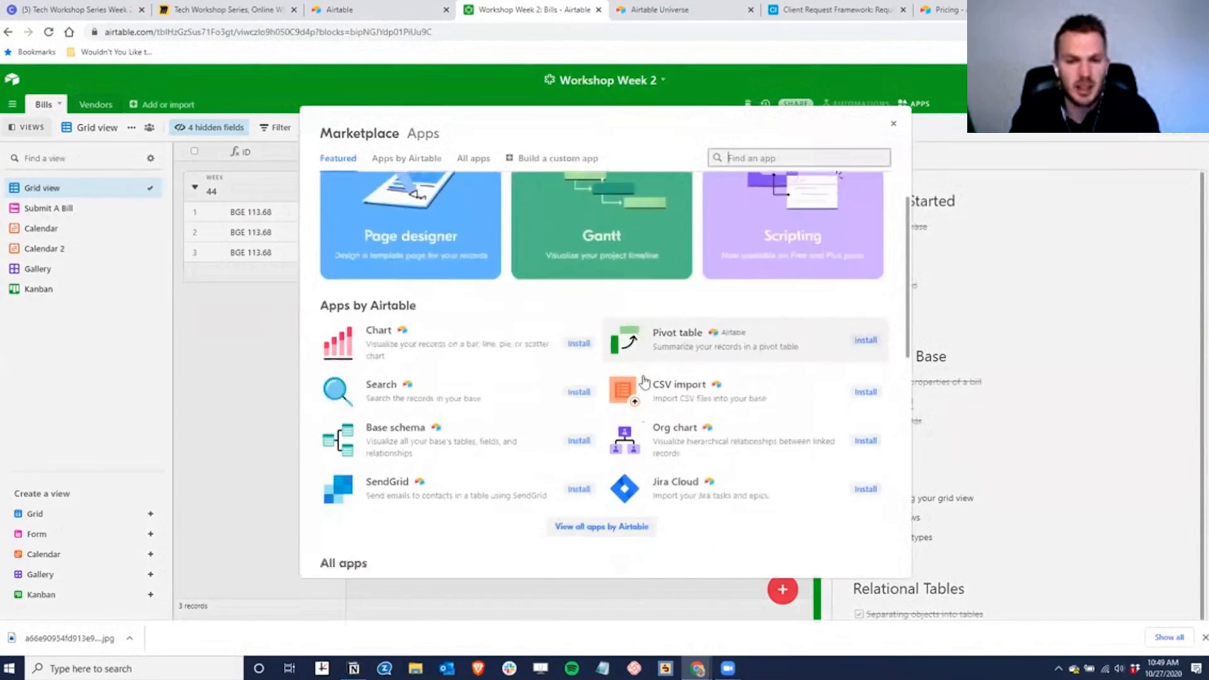
pyautogui.scroll(3, 601, 455)
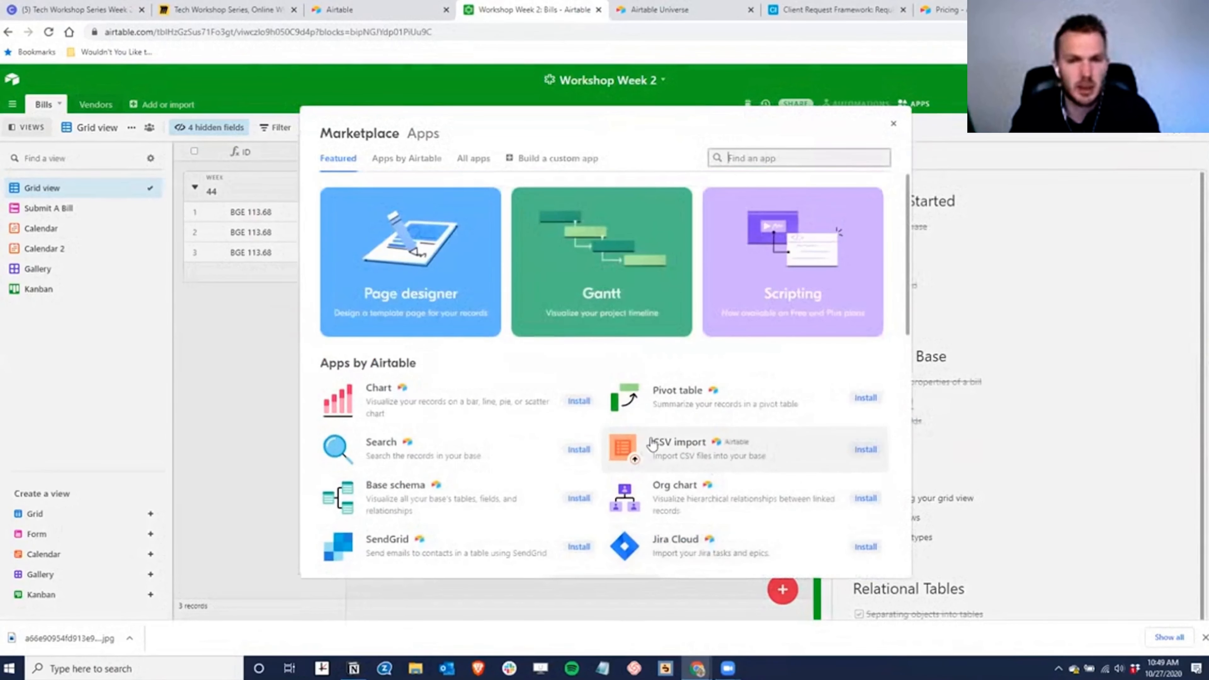
pyautogui.scroll(-6, 586, 419)
pyautogui.scroll(-3, 493, 396)
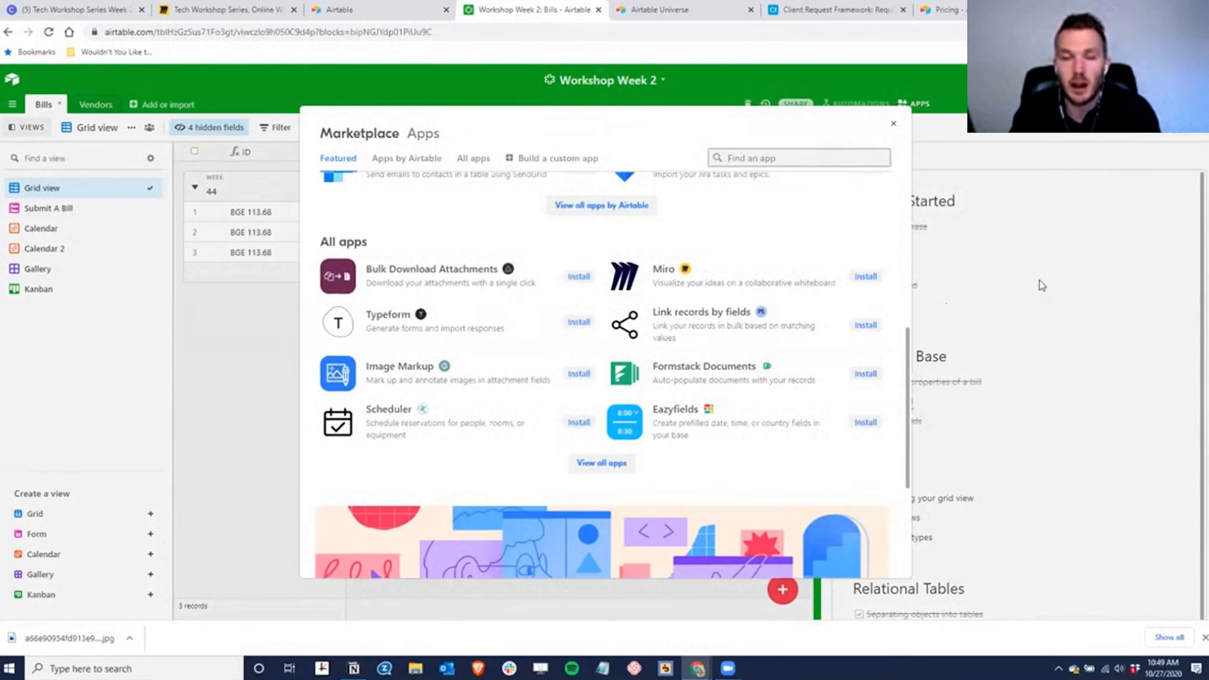
pyautogui.scroll(5, 623, 334)
pyautogui.scroll(-1, 598, 471)
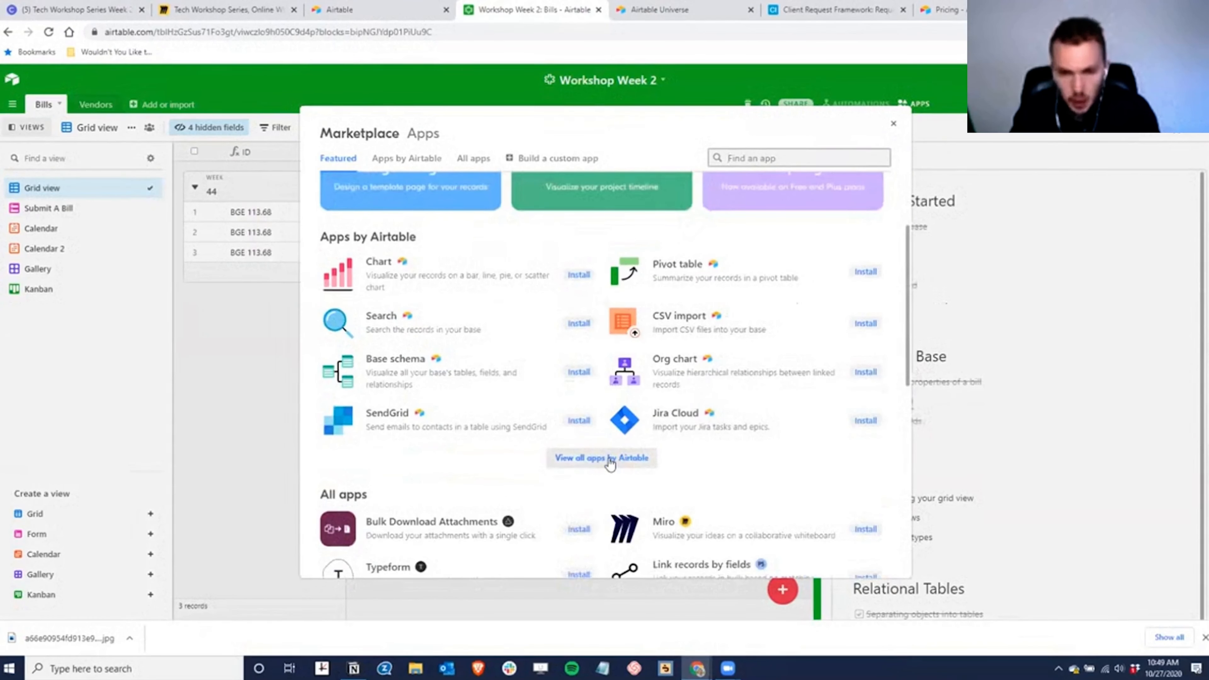
pyautogui.click(610, 459)
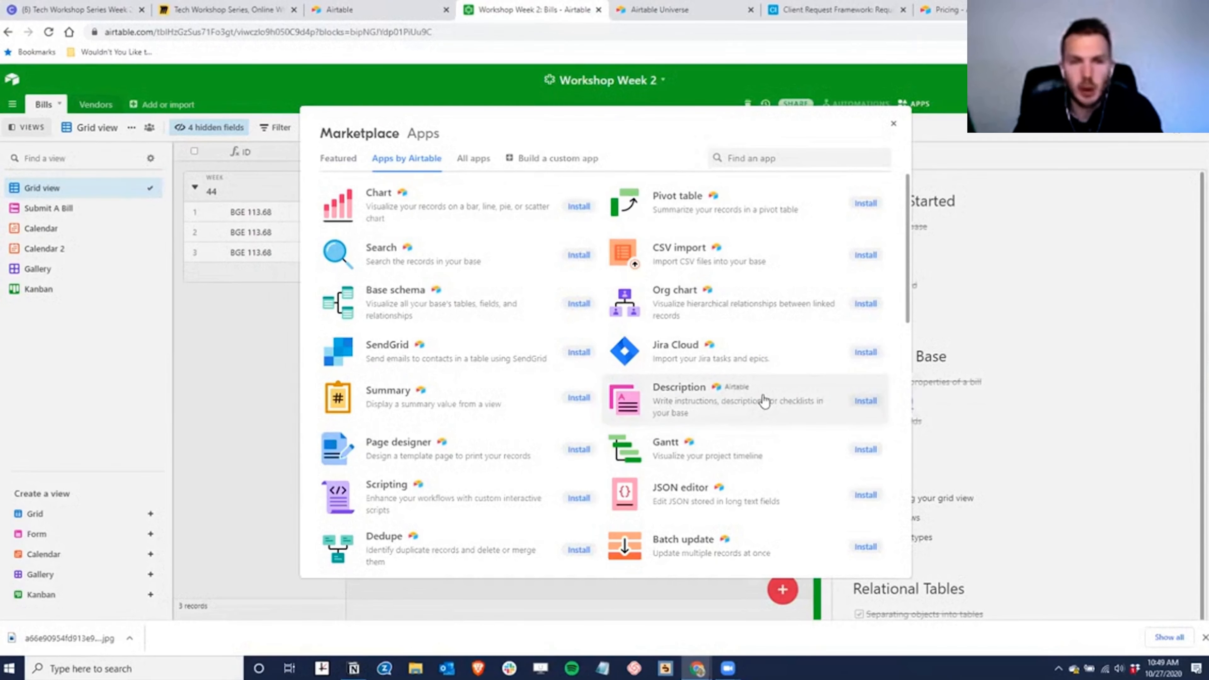
# - Inspect the Chart app's details, then go back and show all apps made by Airtable
pyautogui.click(507, 205)
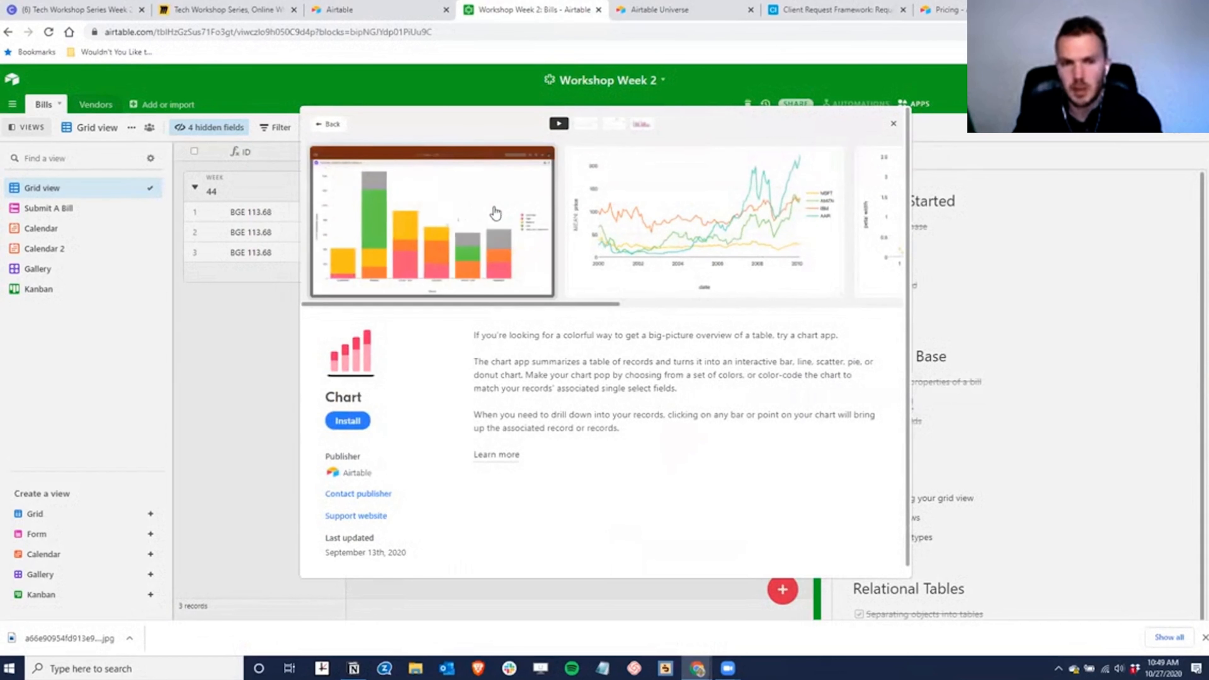
pyautogui.click(329, 124)
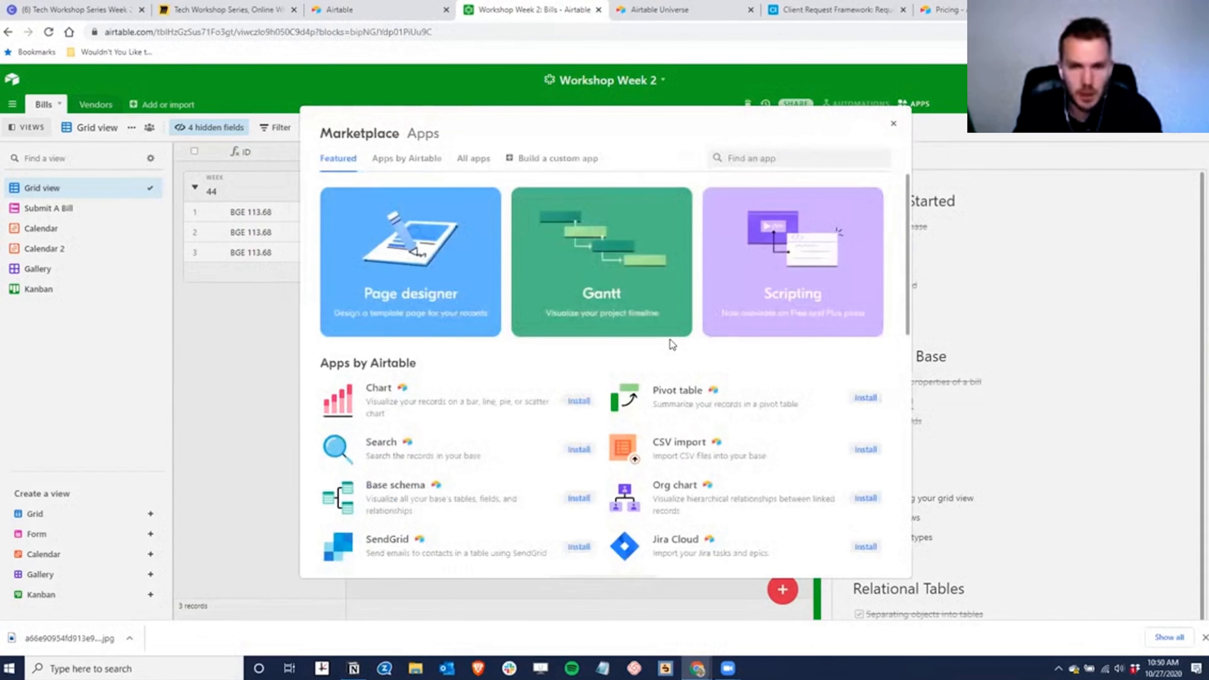
pyautogui.scroll(-1, 693, 278)
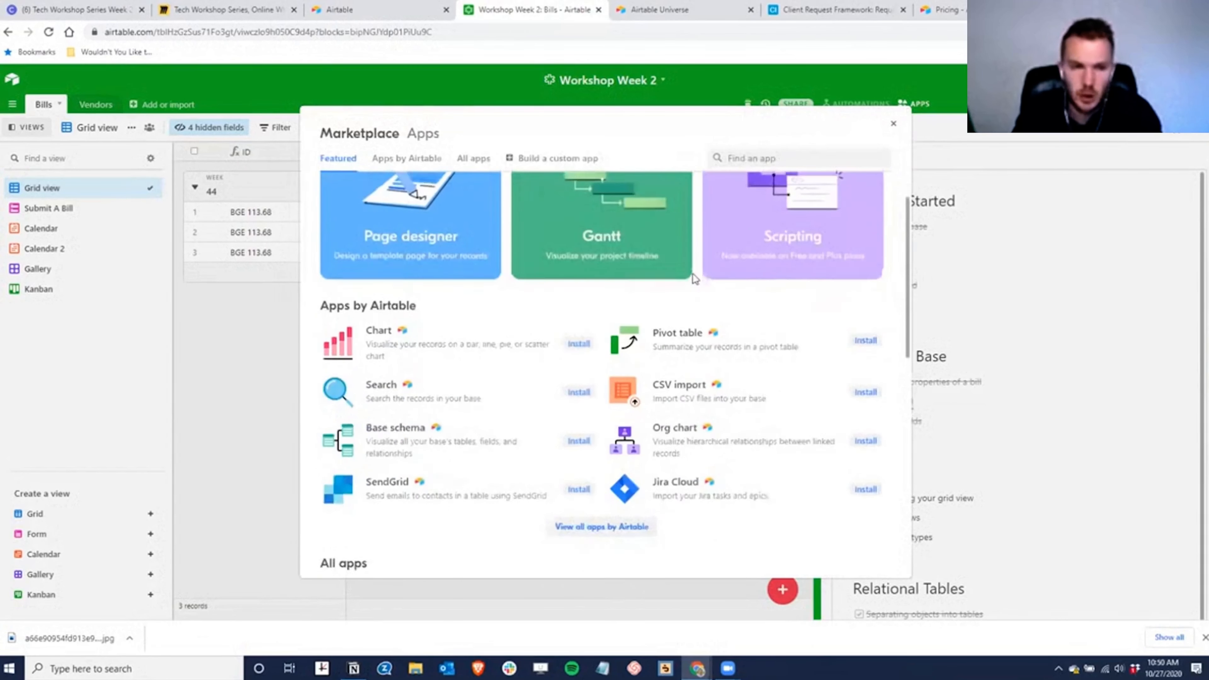
pyautogui.scroll(1, 694, 277)
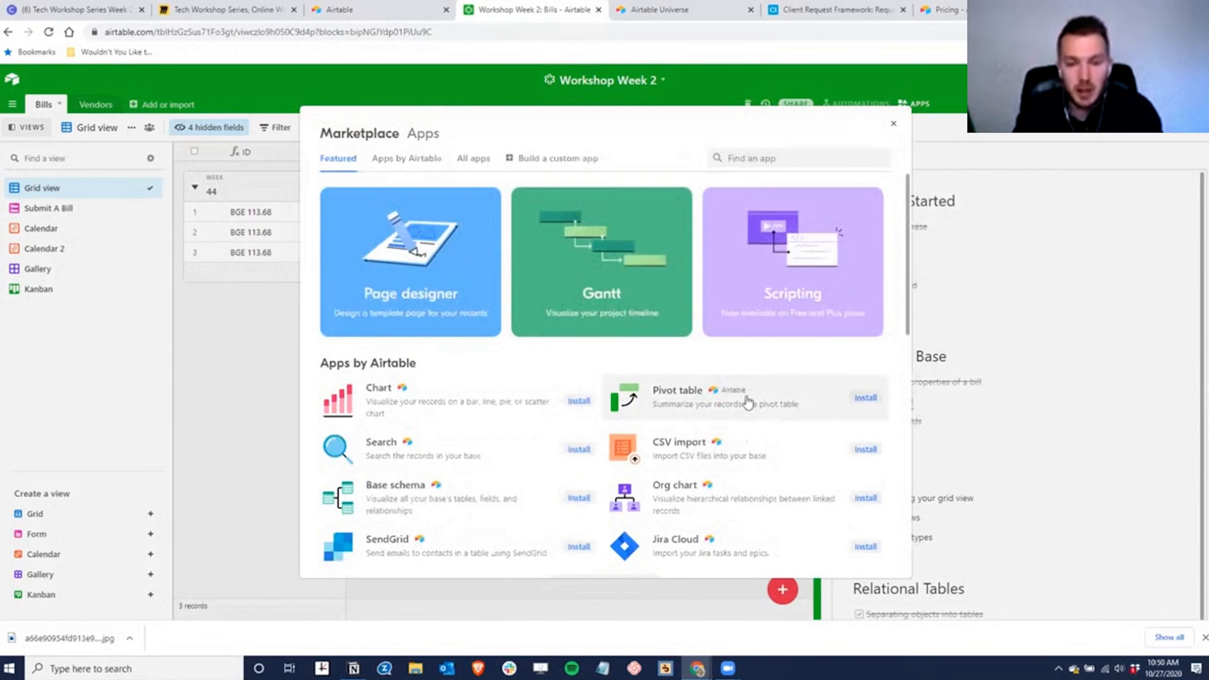
pyautogui.scroll(-1, 747, 401)
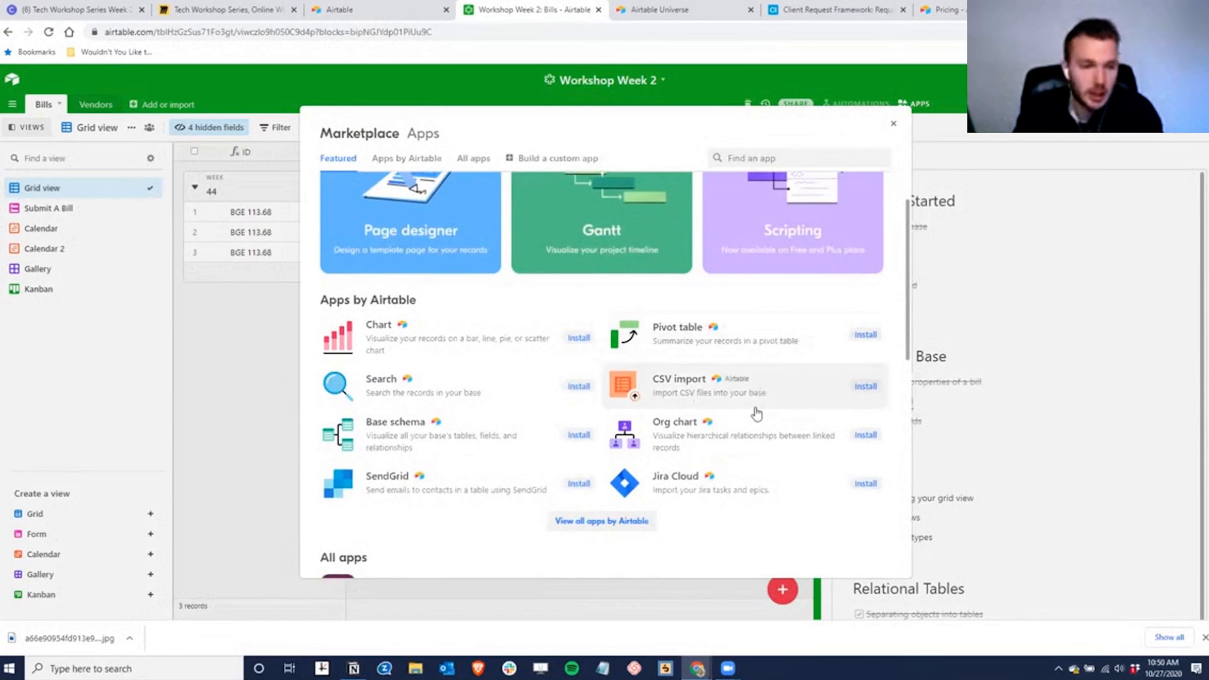
pyautogui.scroll(-1, 600, 460)
pyautogui.click(602, 458)
# - Scroll through the full list of Airtable-made apps, from Chart through Translate
pyautogui.scroll(-5, 742, 359)
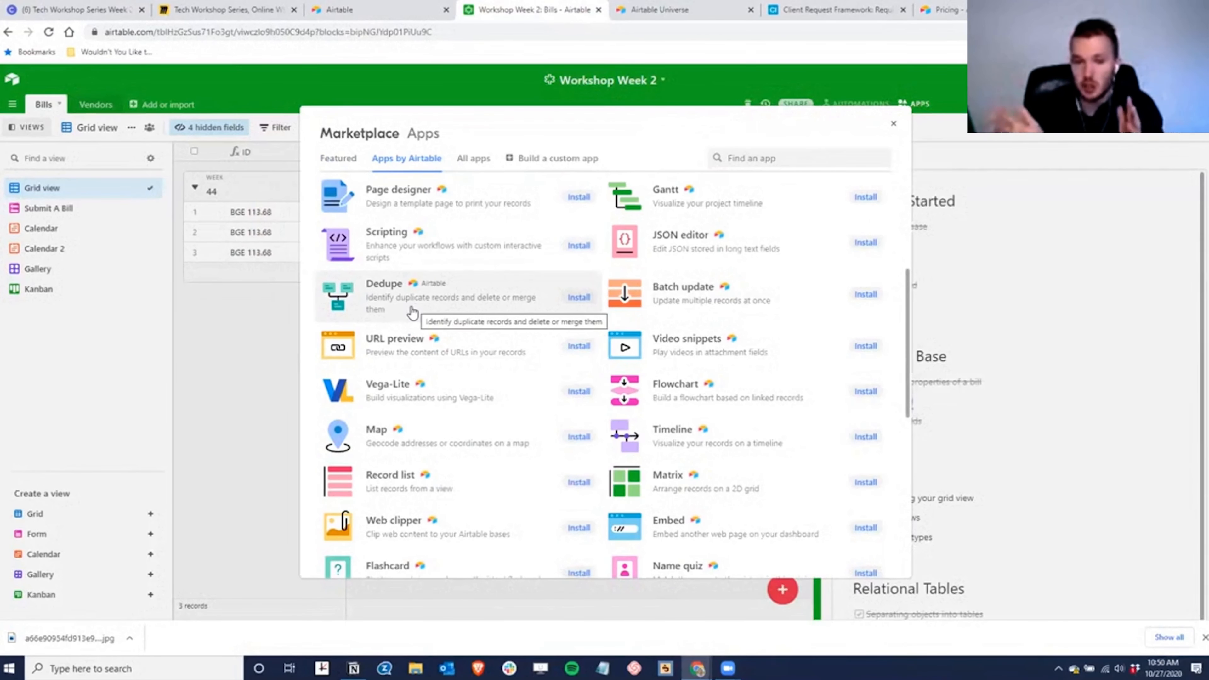
pyautogui.scroll(-4, 633, 322)
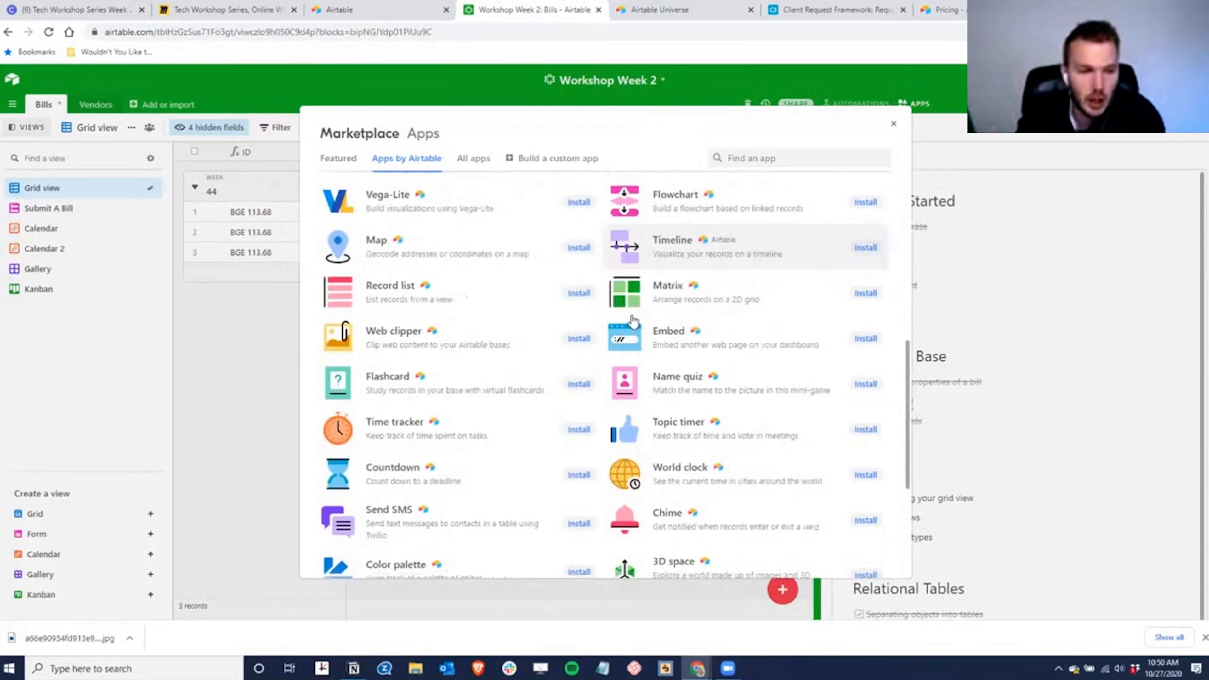
pyautogui.scroll(-4, 719, 440)
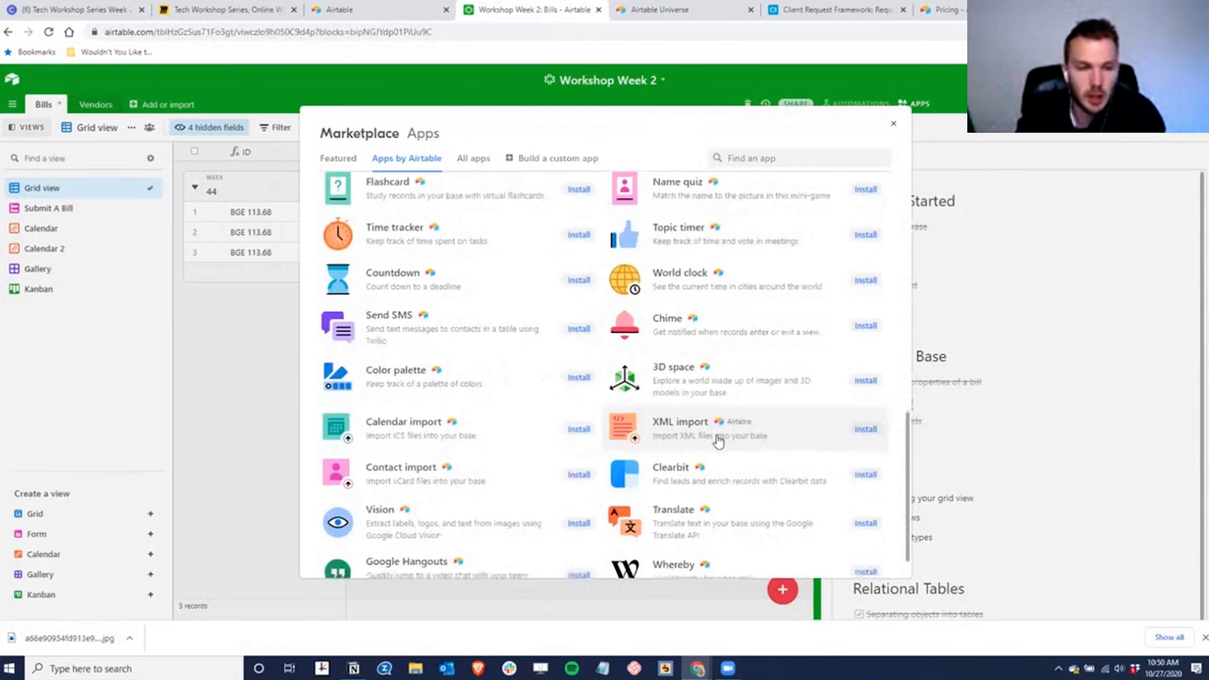
pyautogui.scroll(-1, 718, 441)
pyautogui.scroll(7, 750, 460)
pyautogui.scroll(7, 757, 474)
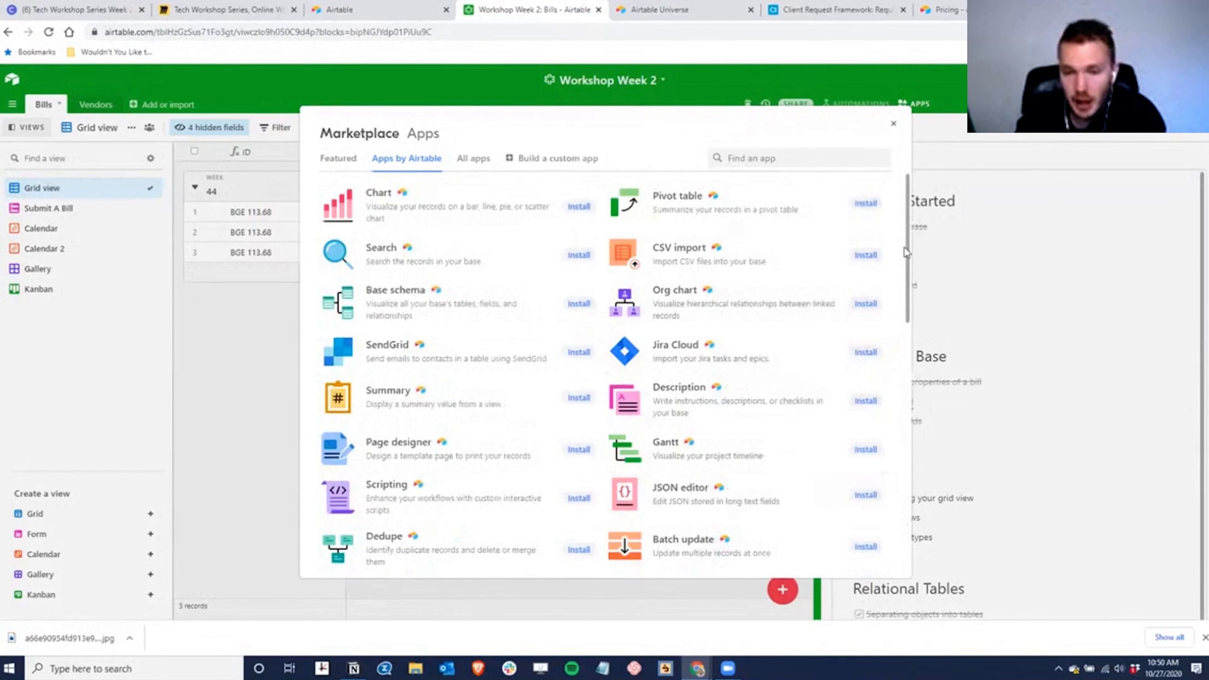
pyautogui.moveTo(907, 234); pyautogui.dragTo(903, 289)
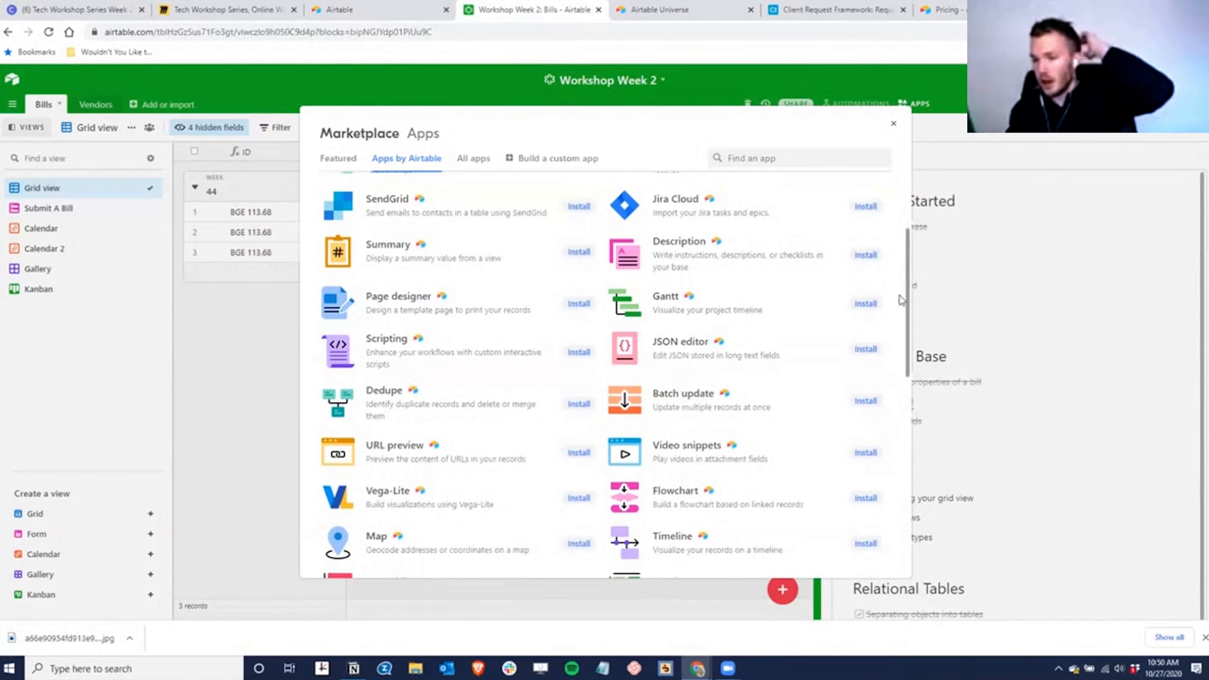
pyautogui.scroll(-1, 897, 297)
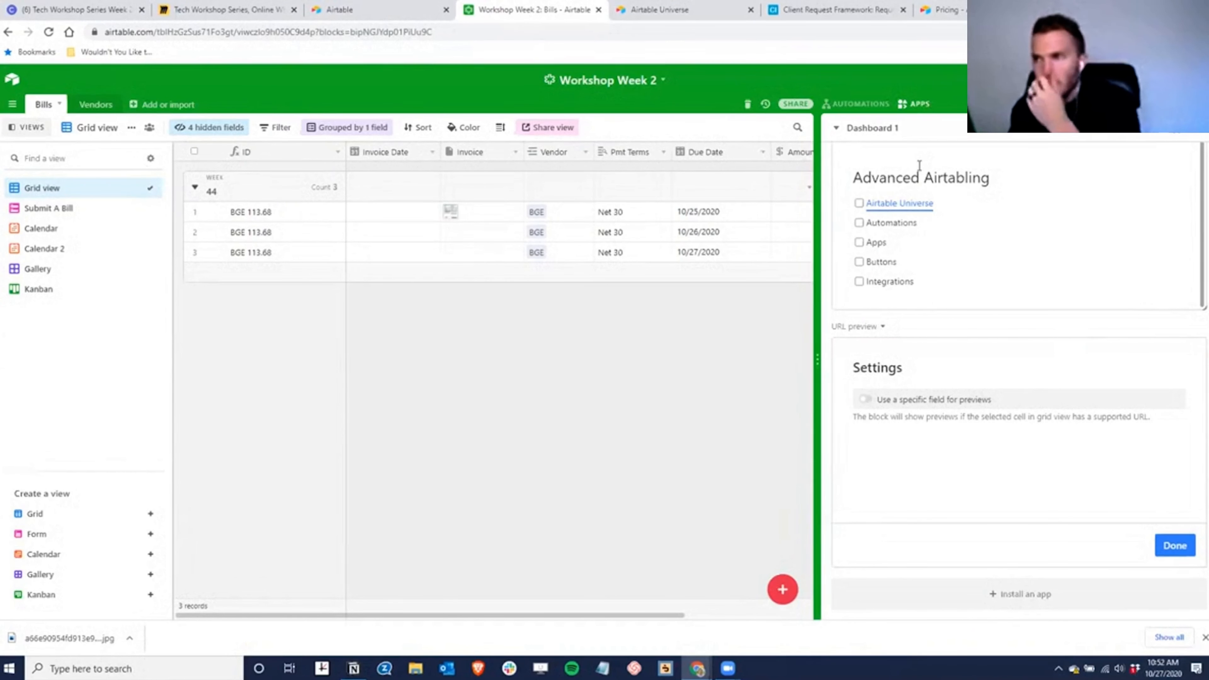
# - Create Automation 1 with a 'When record created' trigger on the Bills table, and run a test
pyautogui.click(855, 104)
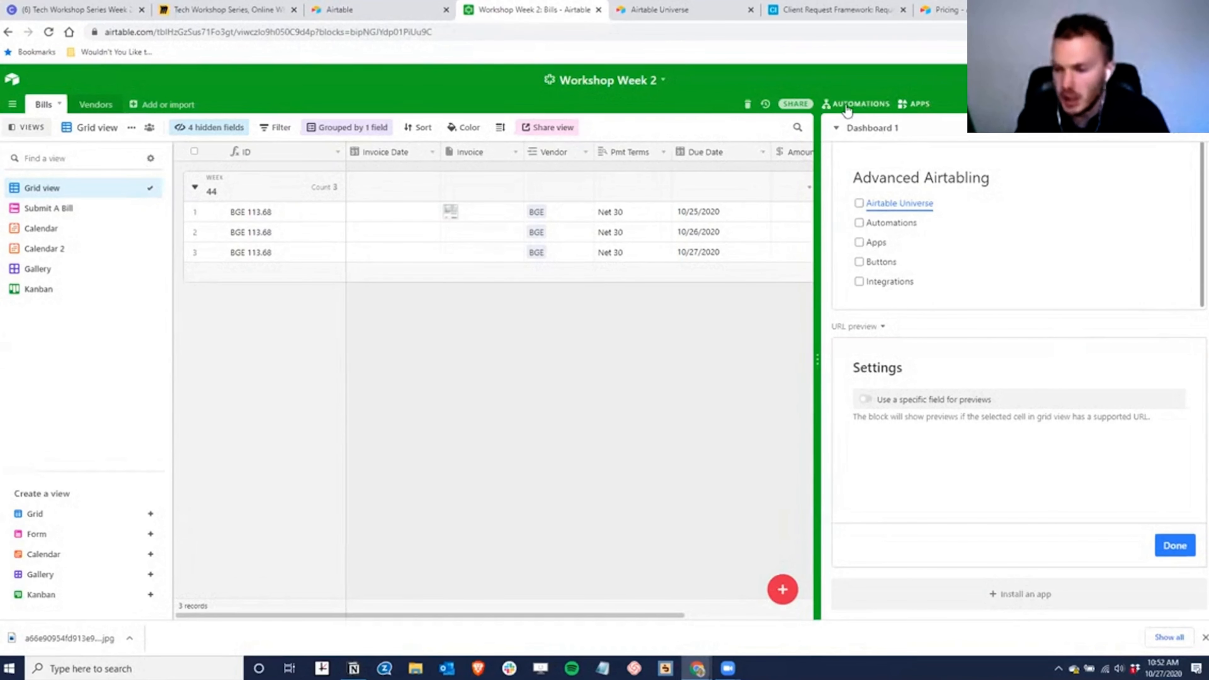
pyautogui.click(1041, 450)
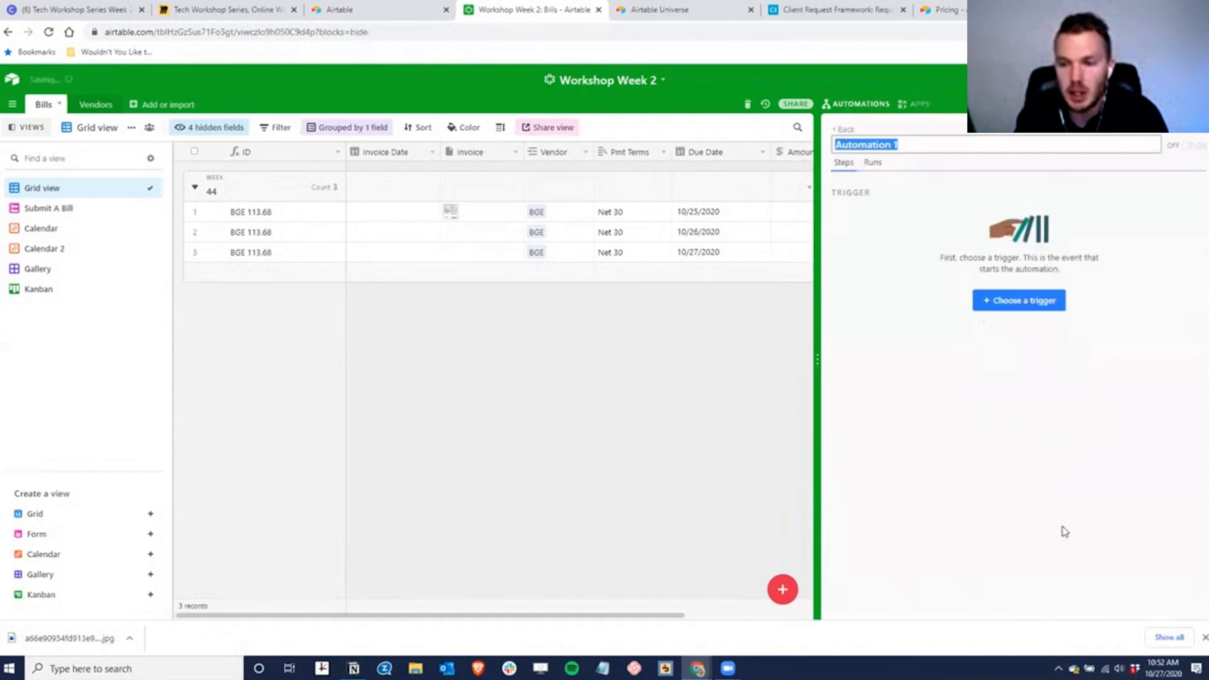
pyautogui.click(1081, 473)
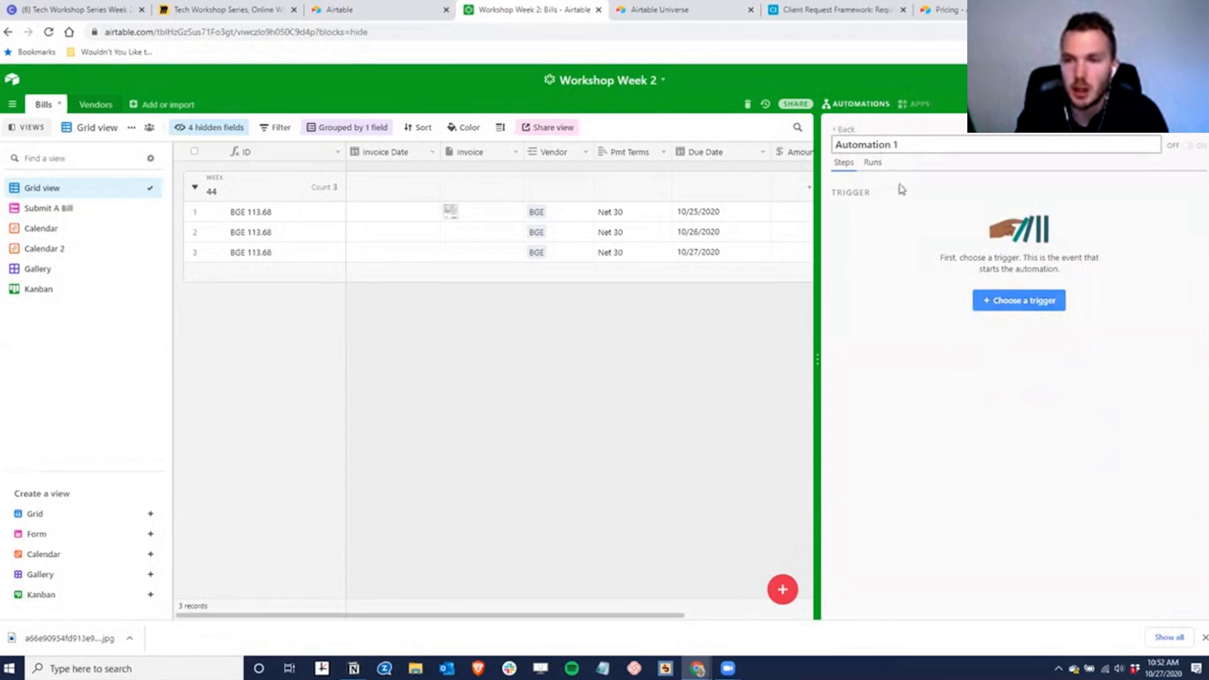
pyautogui.click(1016, 299)
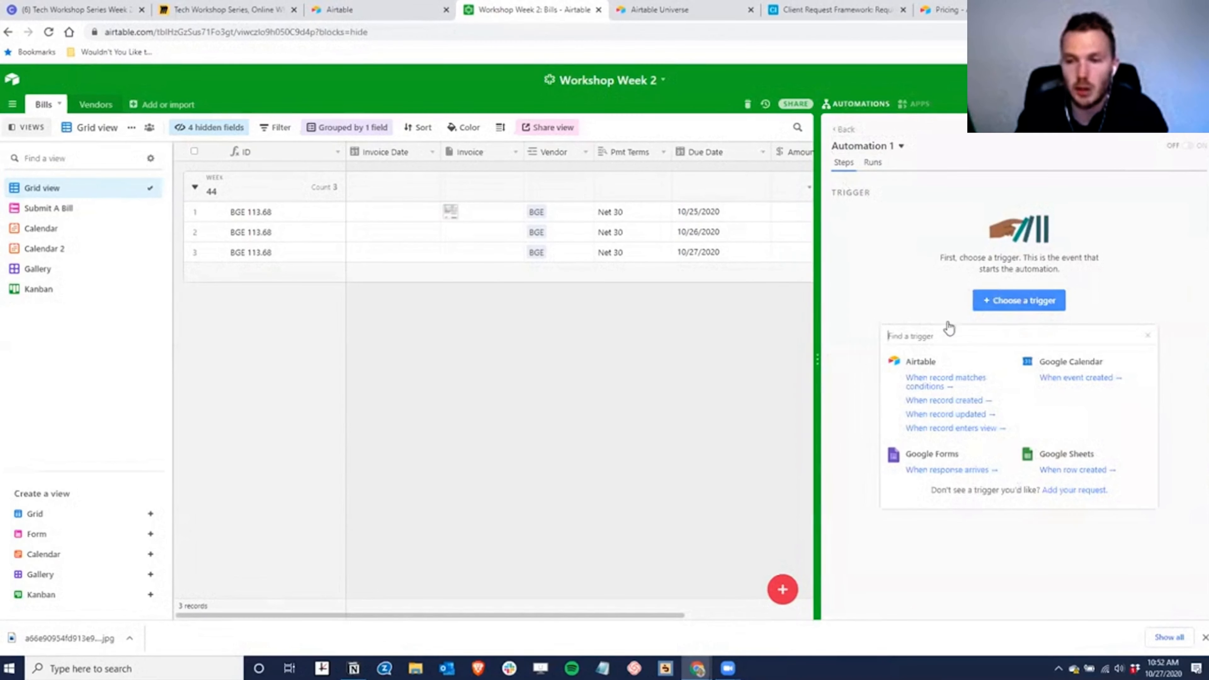
pyautogui.click(944, 402)
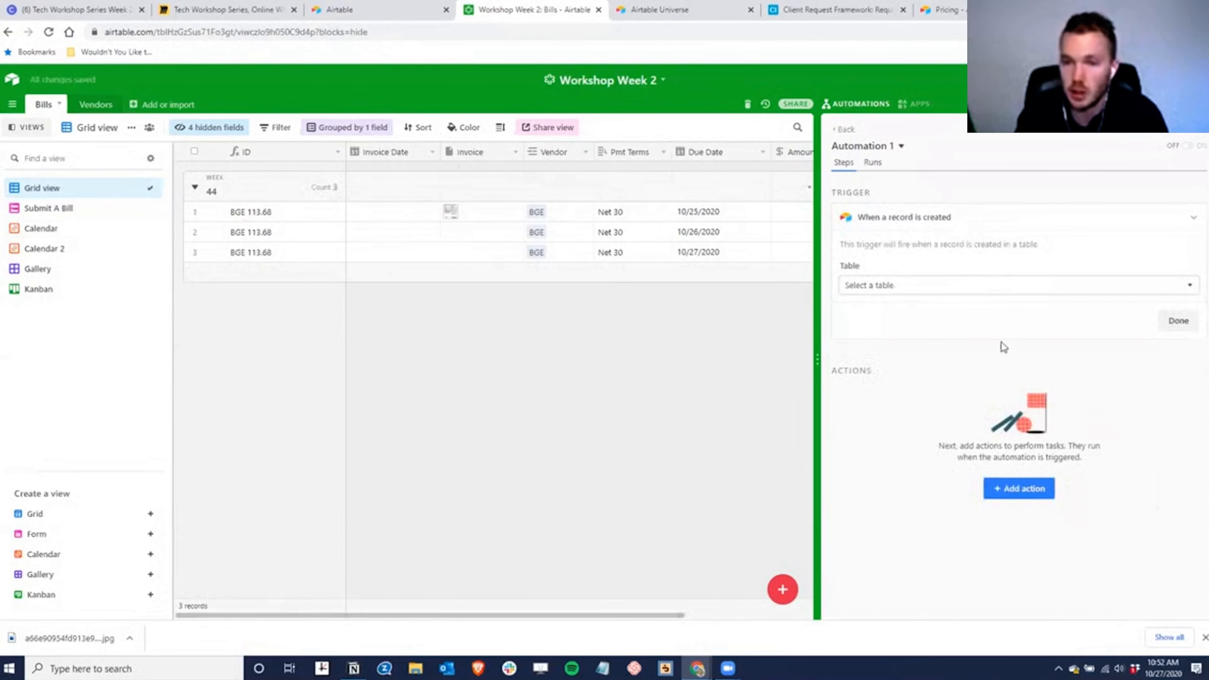
pyautogui.click(885, 287)
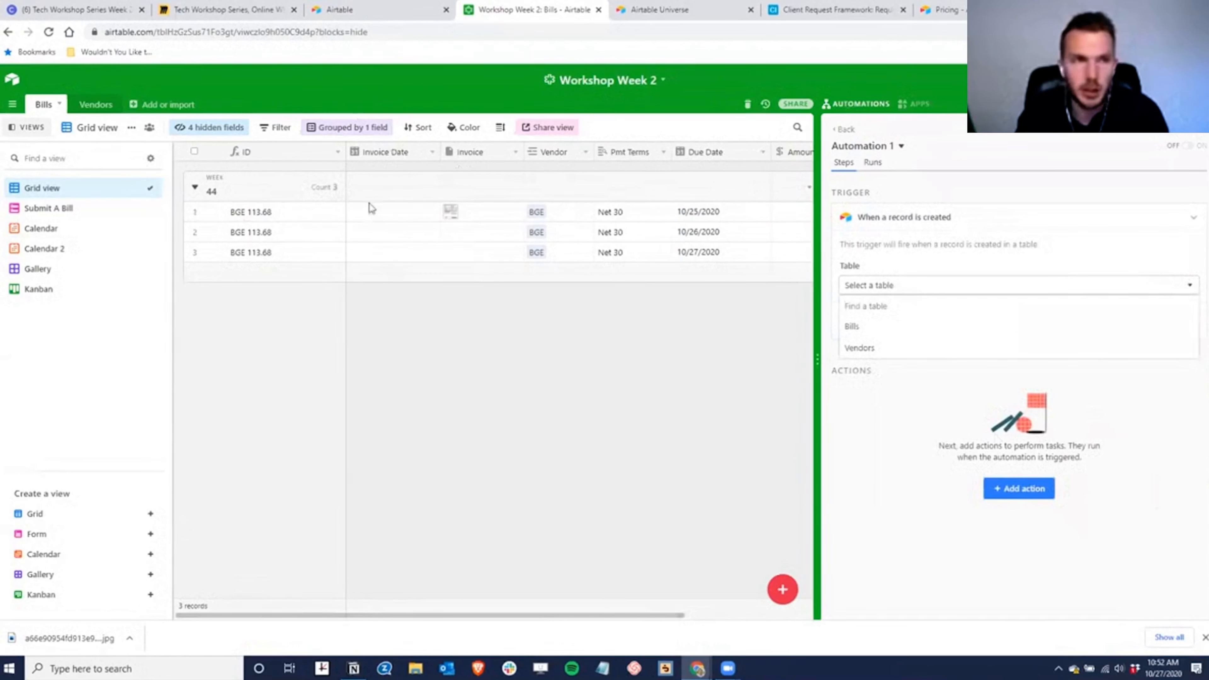
pyautogui.click(853, 328)
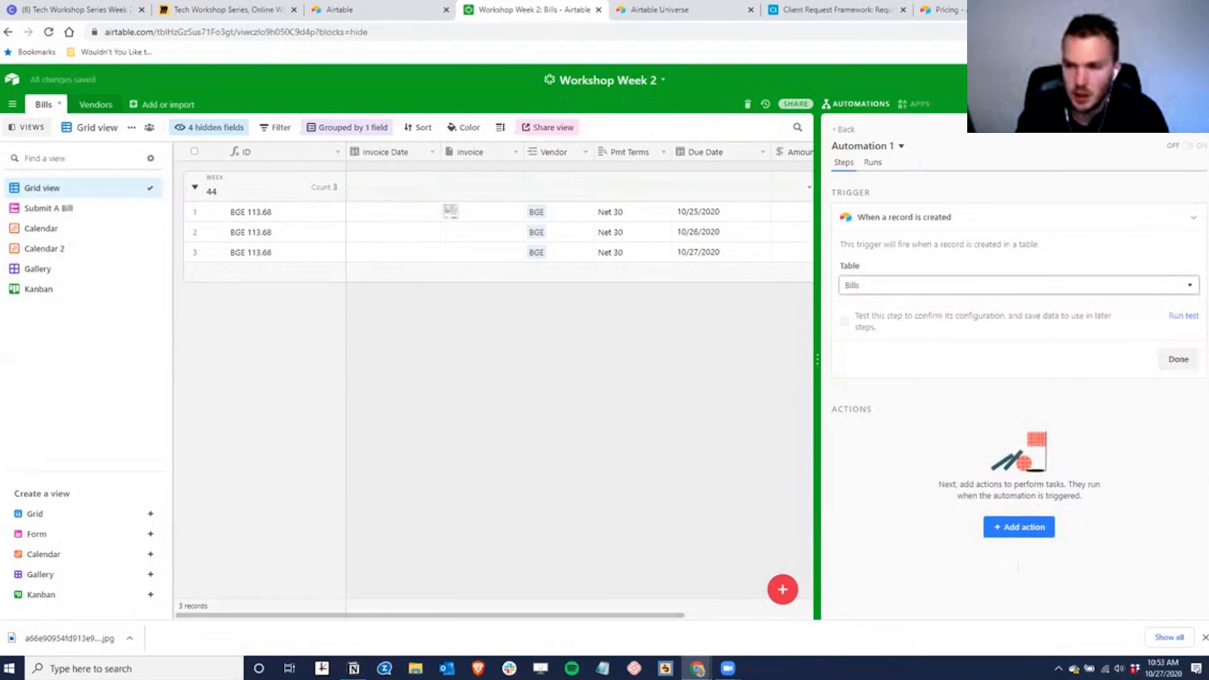
pyautogui.click(1181, 316)
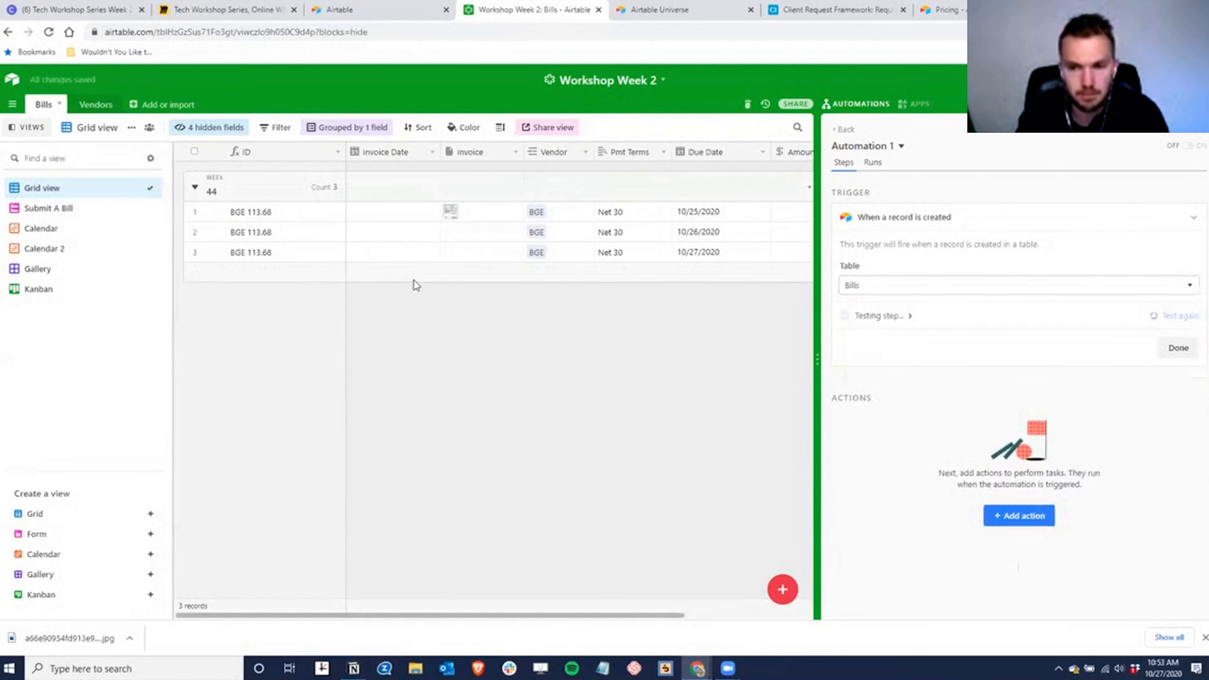
# - Remove the Week grouping from the bills grid
pyautogui.click(315, 130)
pyautogui.click(315, 157)
pyautogui.click(287, 254)
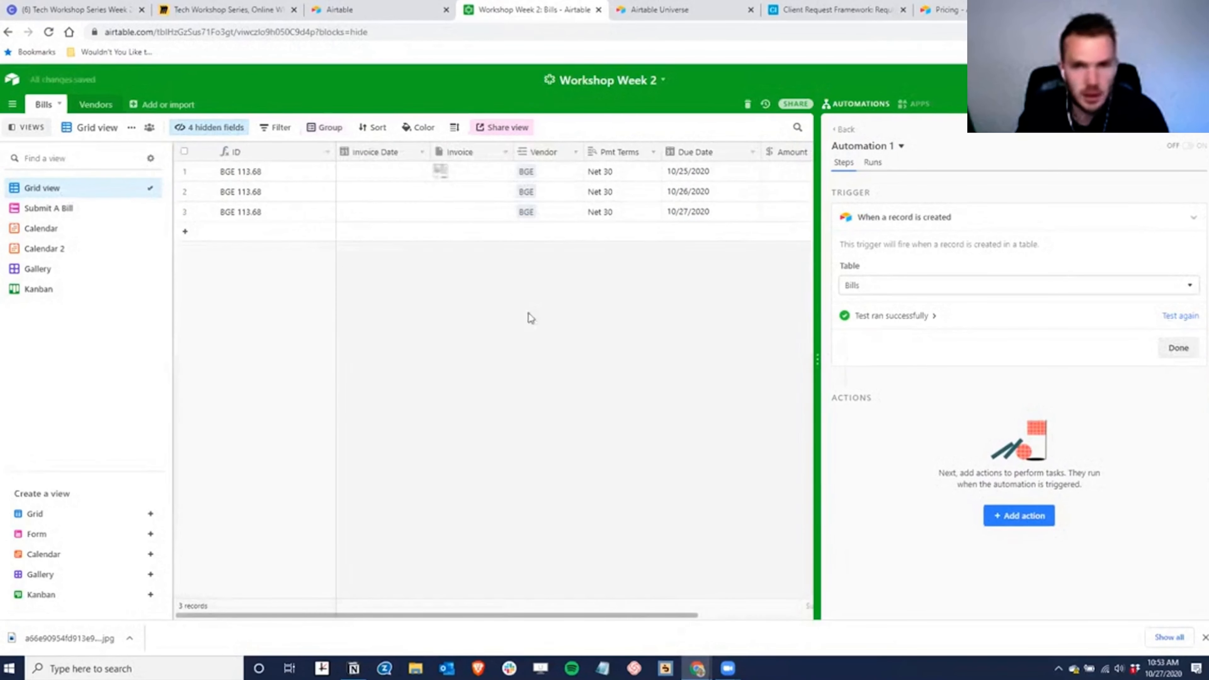
# - Add a Send an email action to Automation 1
pyautogui.click(1026, 521)
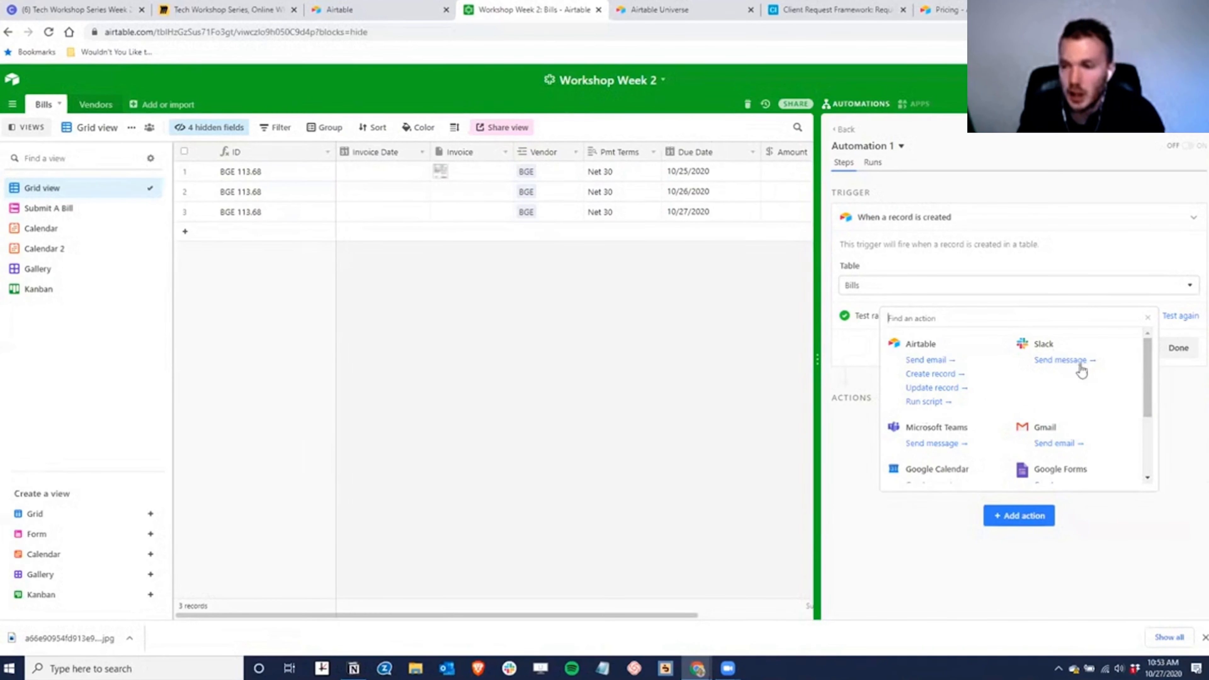
pyautogui.moveTo(1146, 362); pyautogui.dragTo(1152, 450)
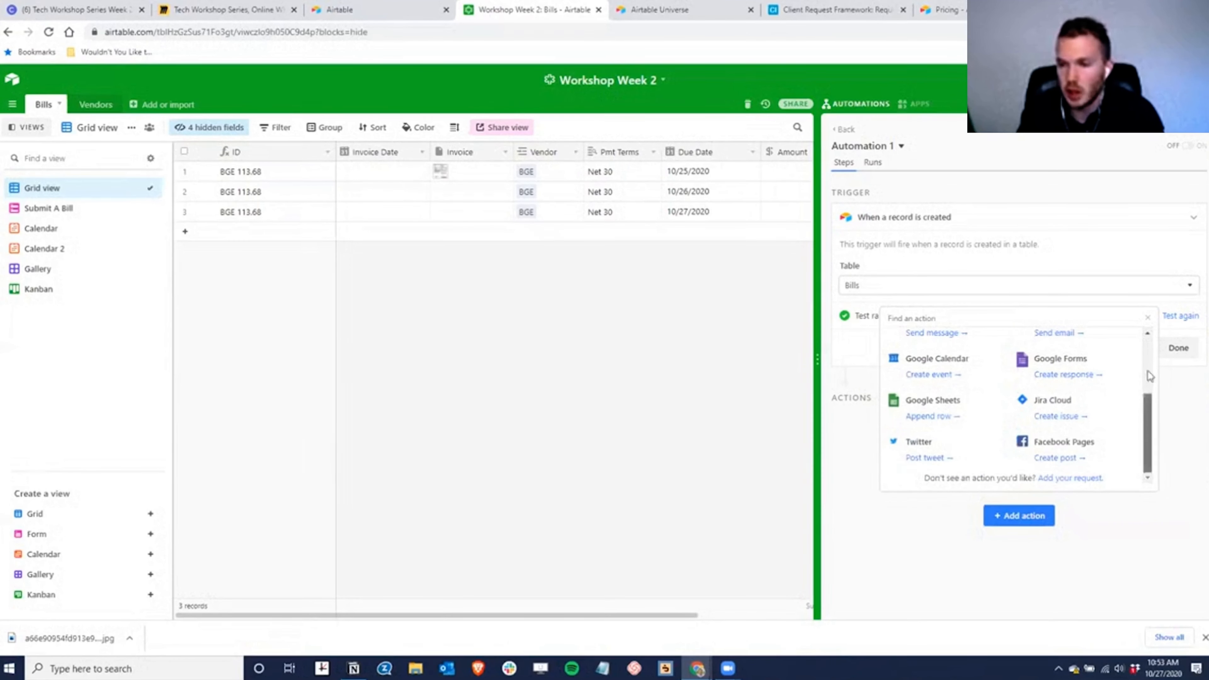
pyautogui.scroll(3, 1147, 405)
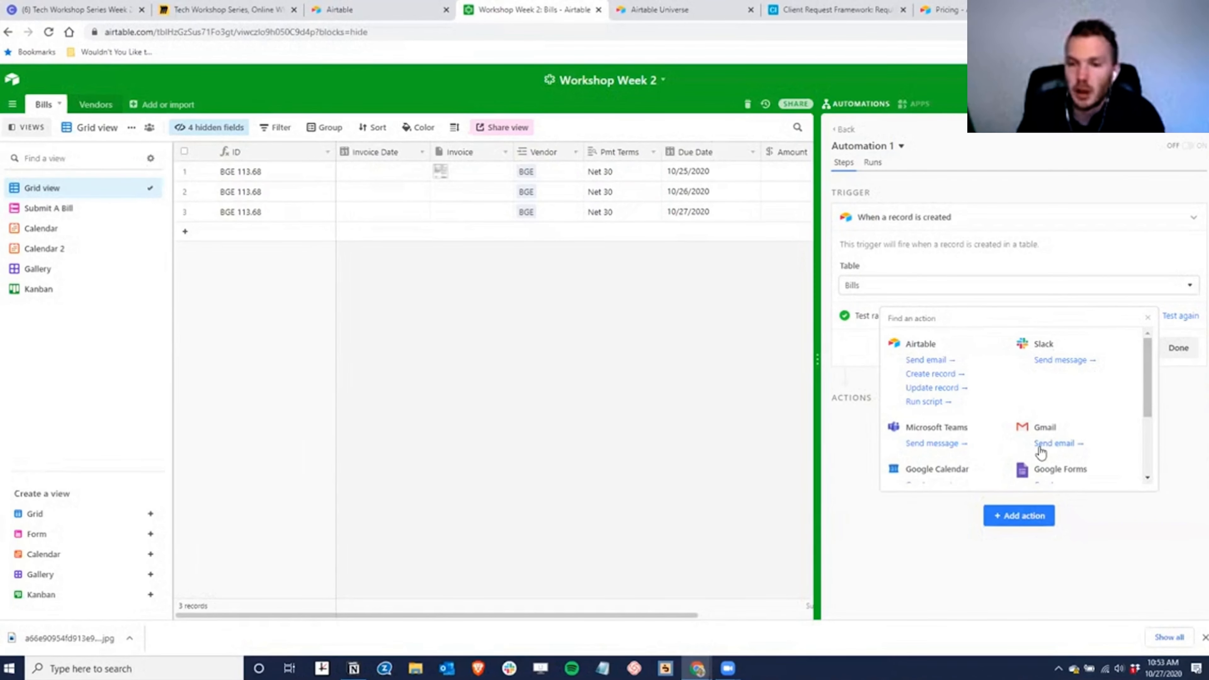
pyautogui.click(919, 360)
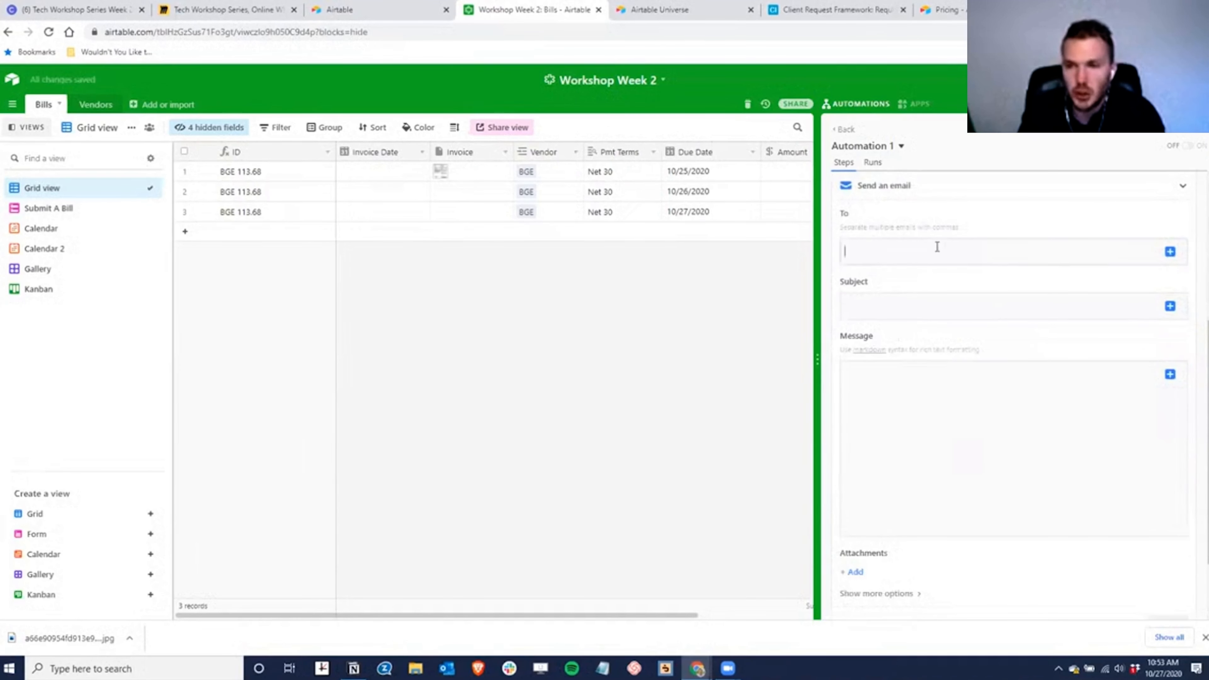
# - Fill the email's To field with the triggering record's Invoice length value
pyautogui.click(1170, 252)
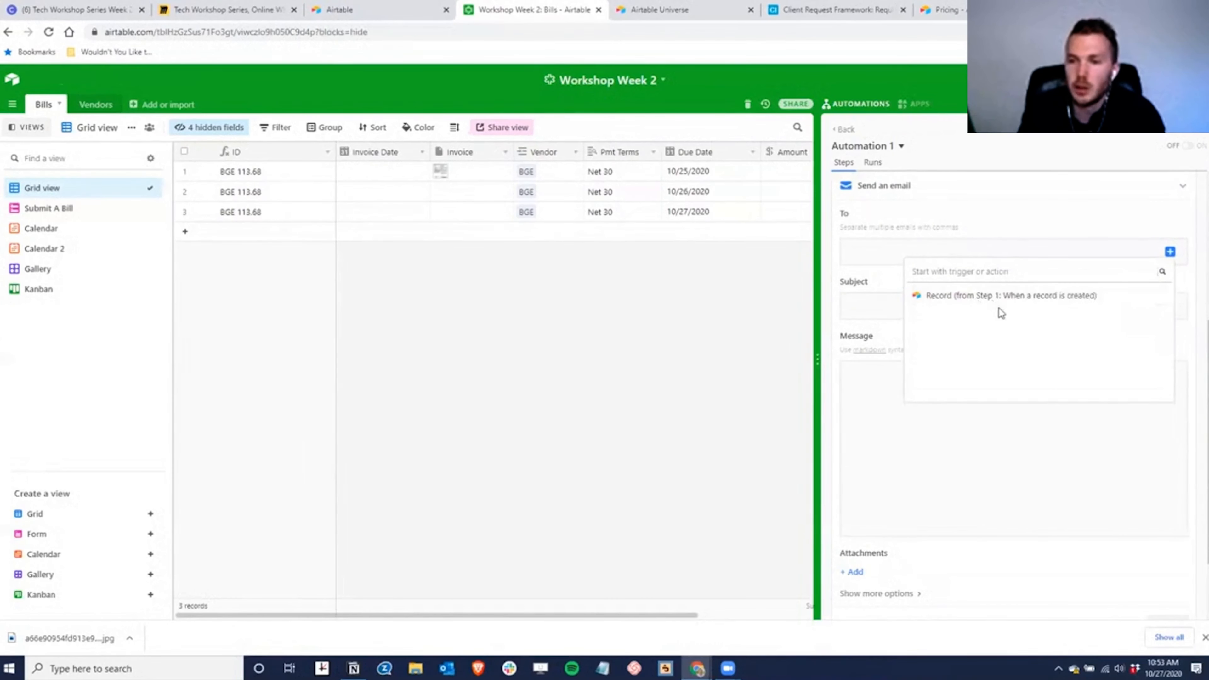
pyautogui.click(1145, 295)
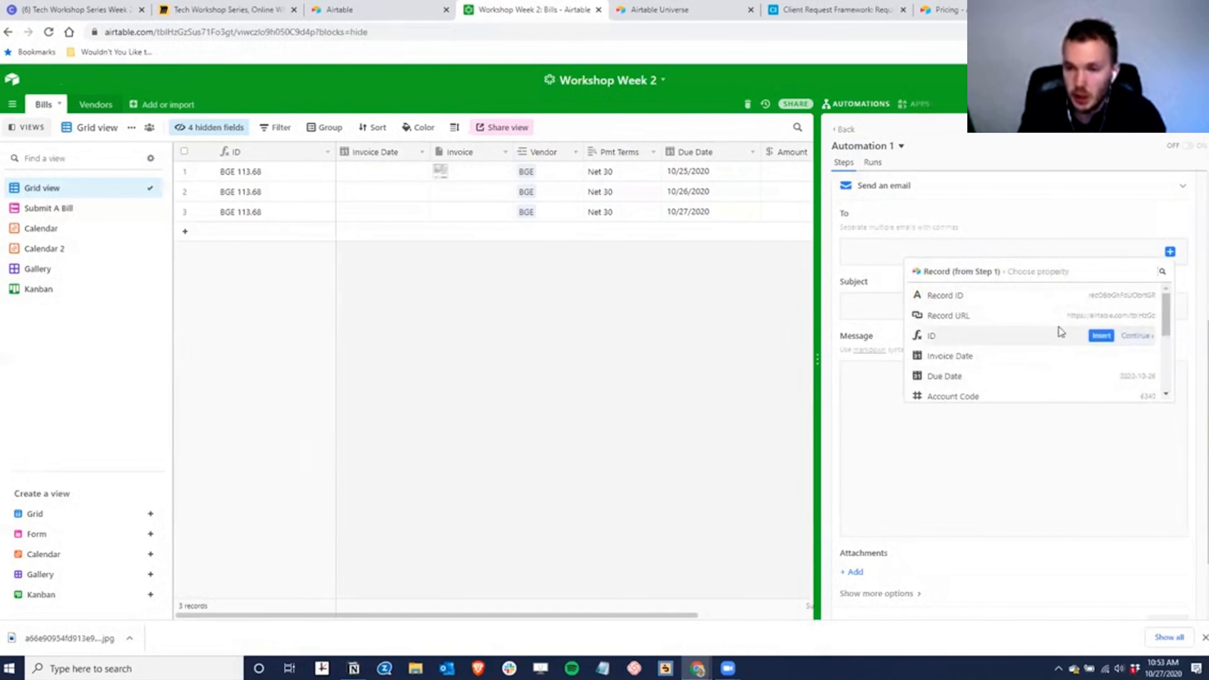
pyautogui.scroll(-3, 1056, 324)
pyautogui.scroll(-1, 1080, 362)
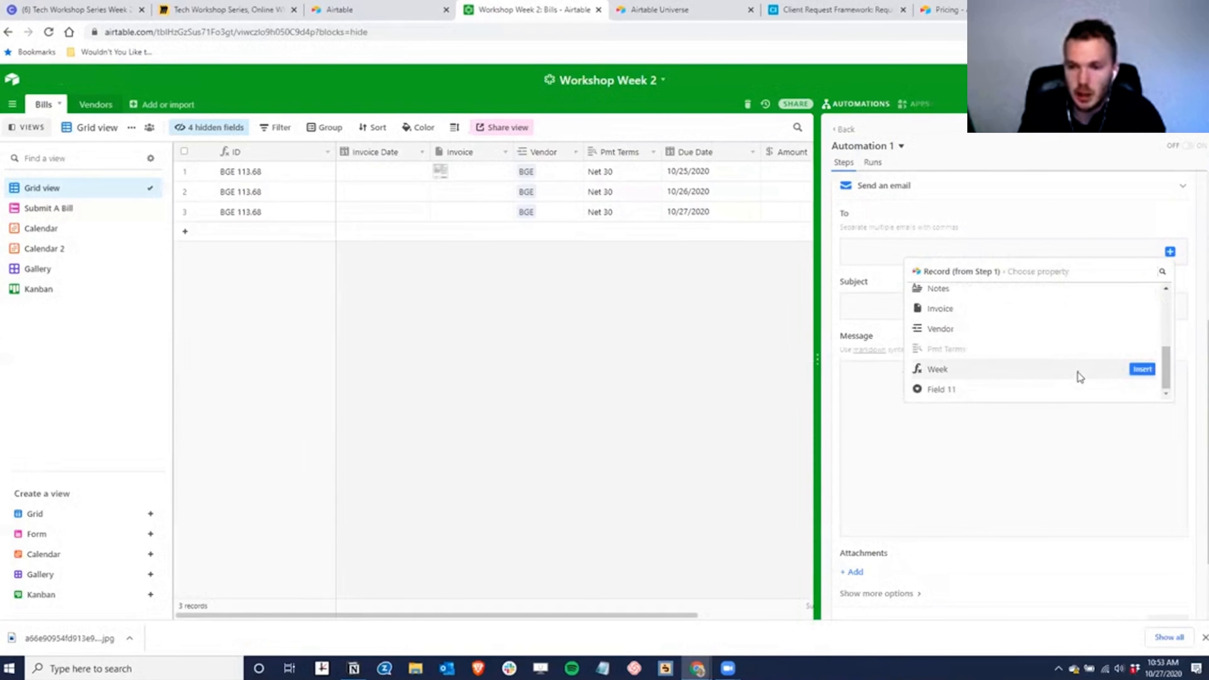
pyautogui.scroll(2, 972, 335)
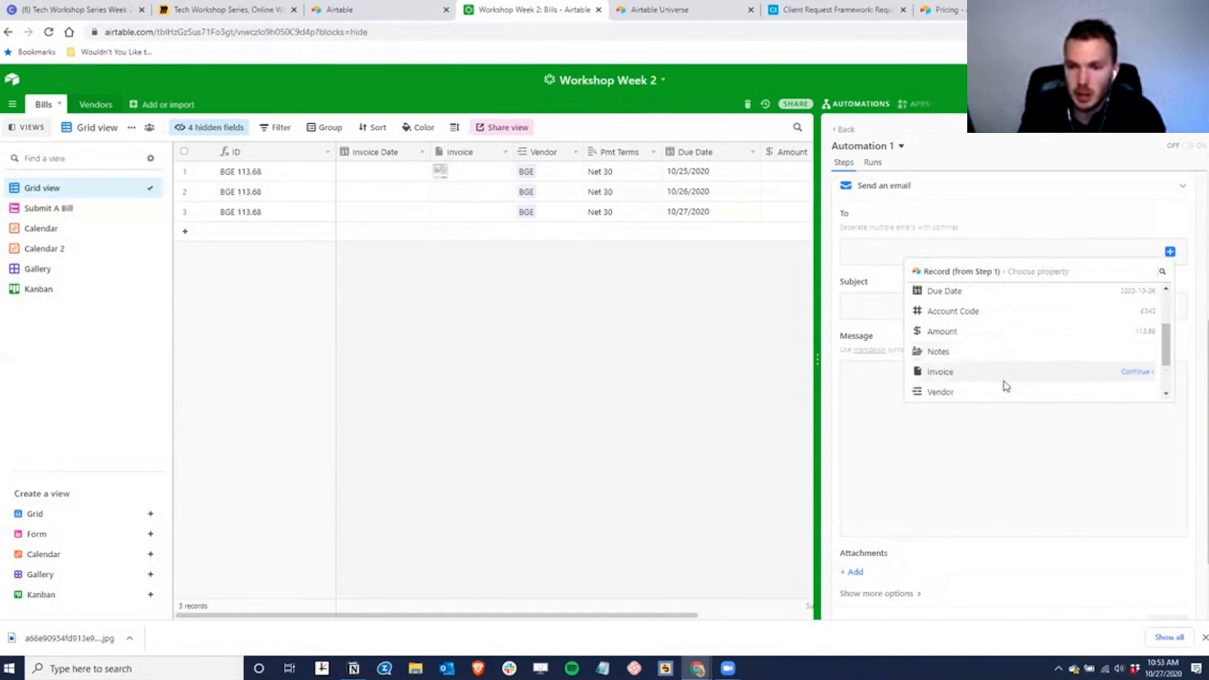
pyautogui.click(1112, 372)
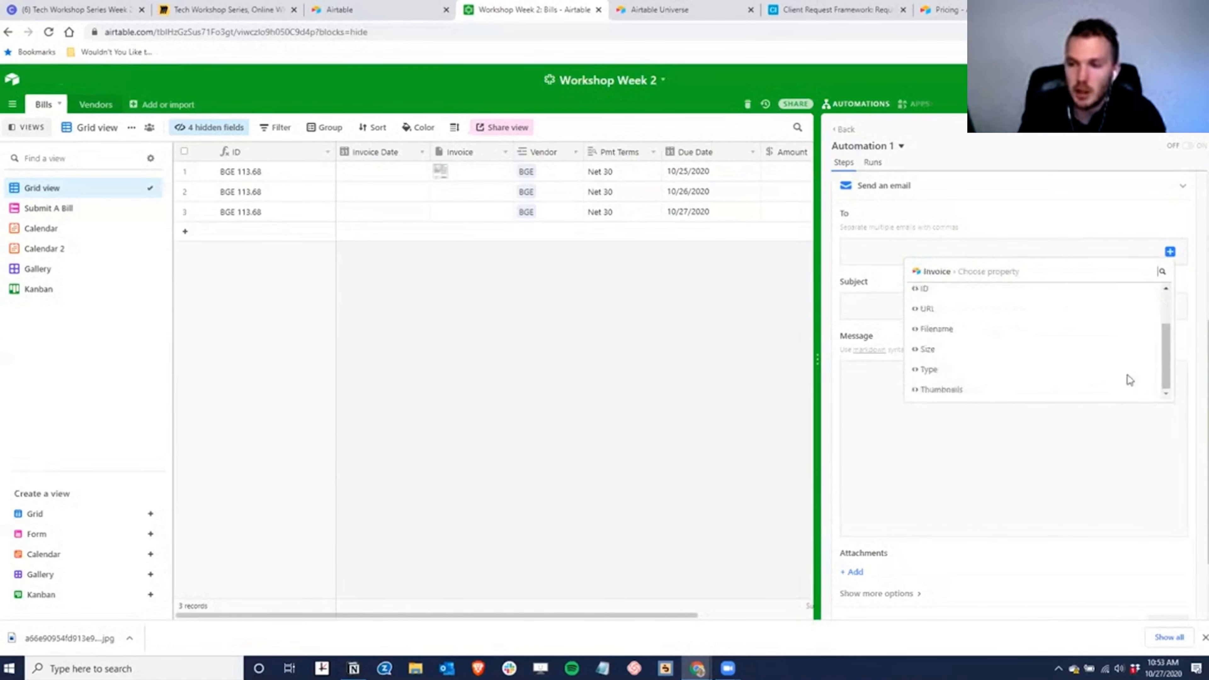
pyautogui.click(951, 309)
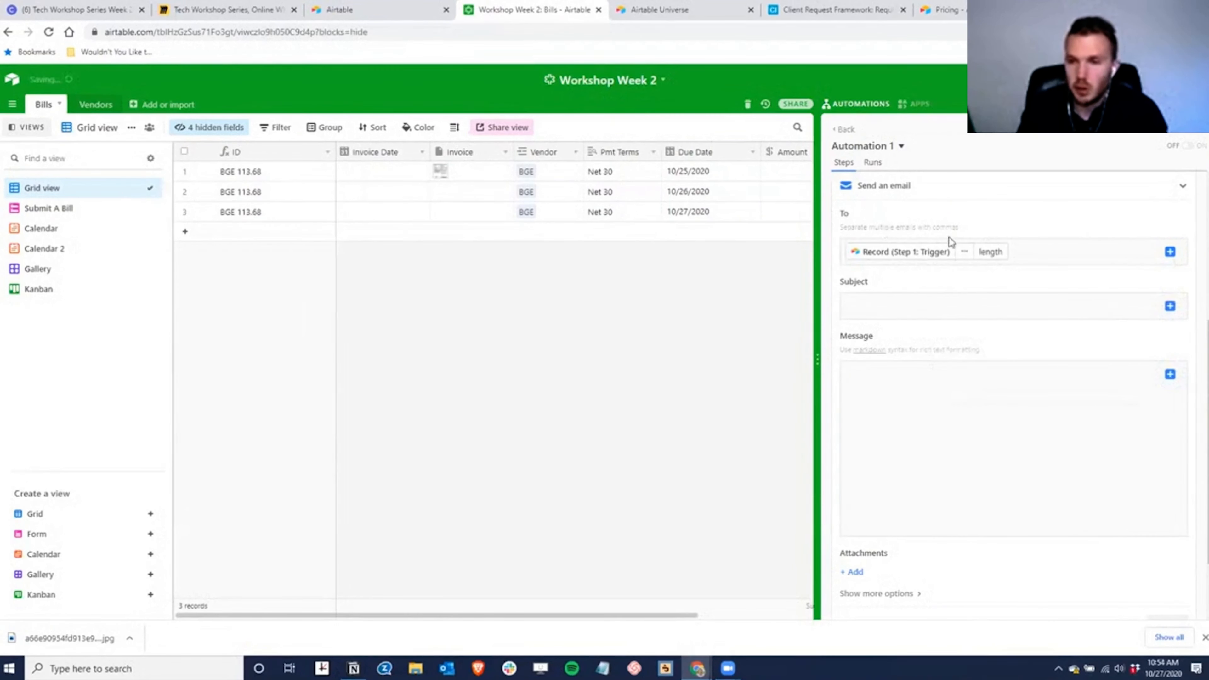
pyautogui.scroll(2, 885, 424)
# - Enter the email subject 'New Bill Ready for Approval', review the action, and go back to the automations list
pyautogui.click(1115, 445)
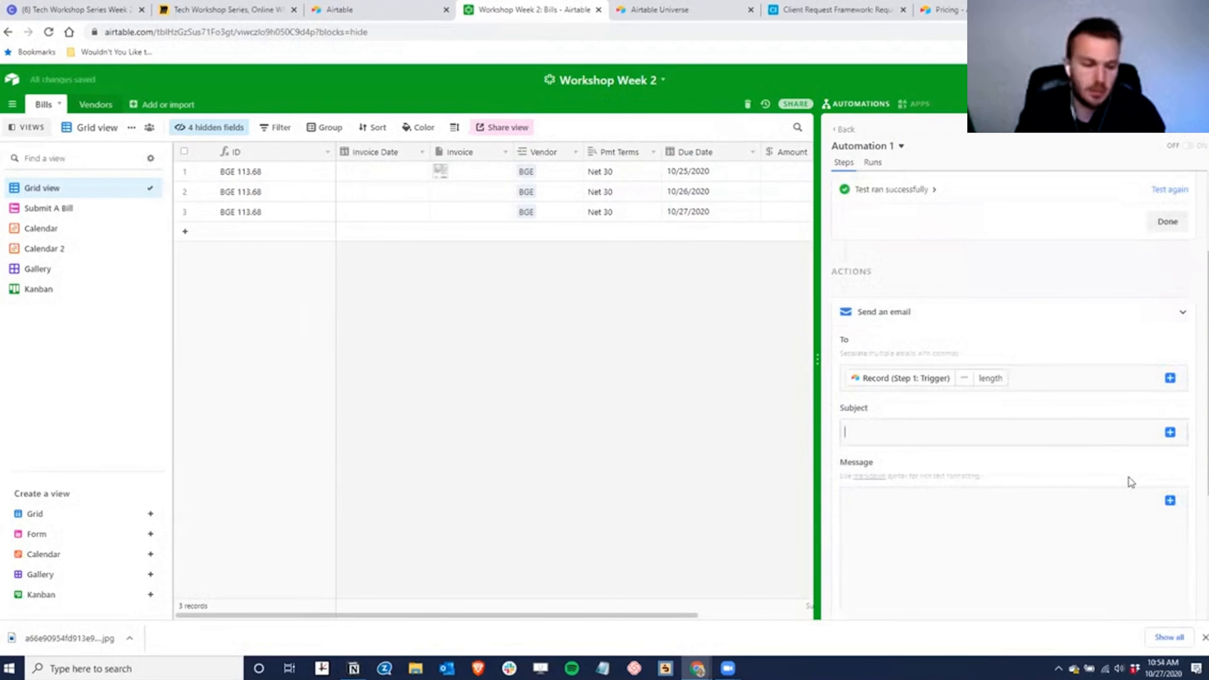
pyautogui.write('New')
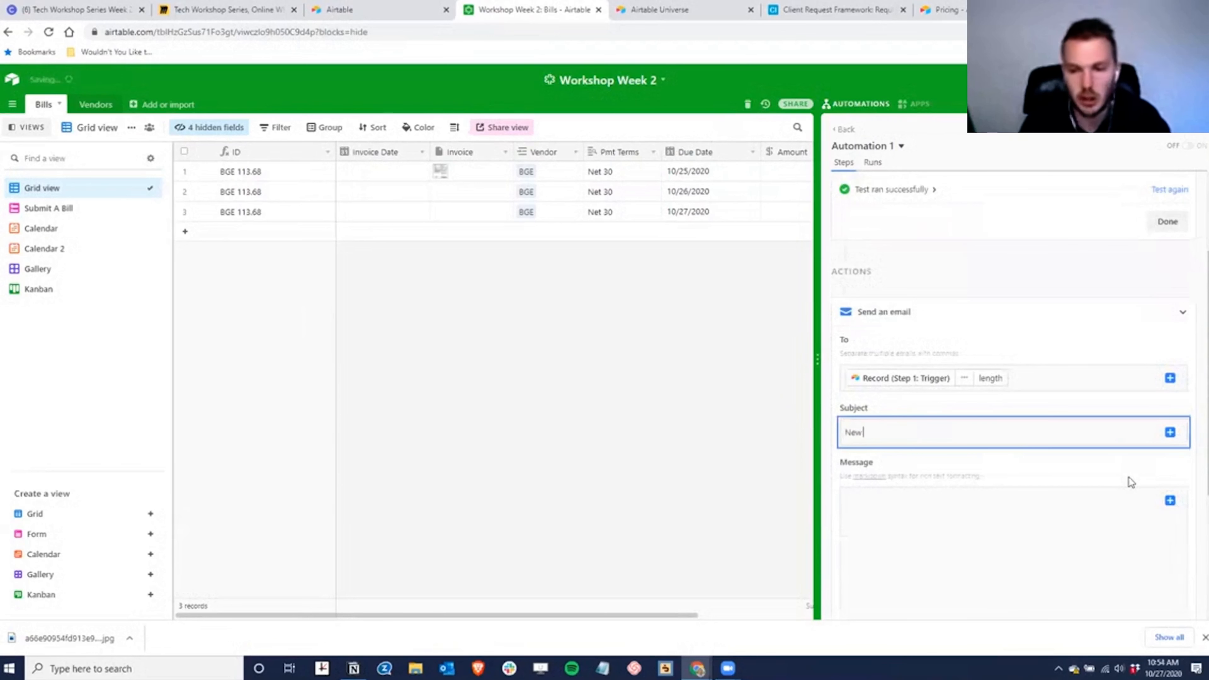
pyautogui.write(' Bill Ready for Approval')
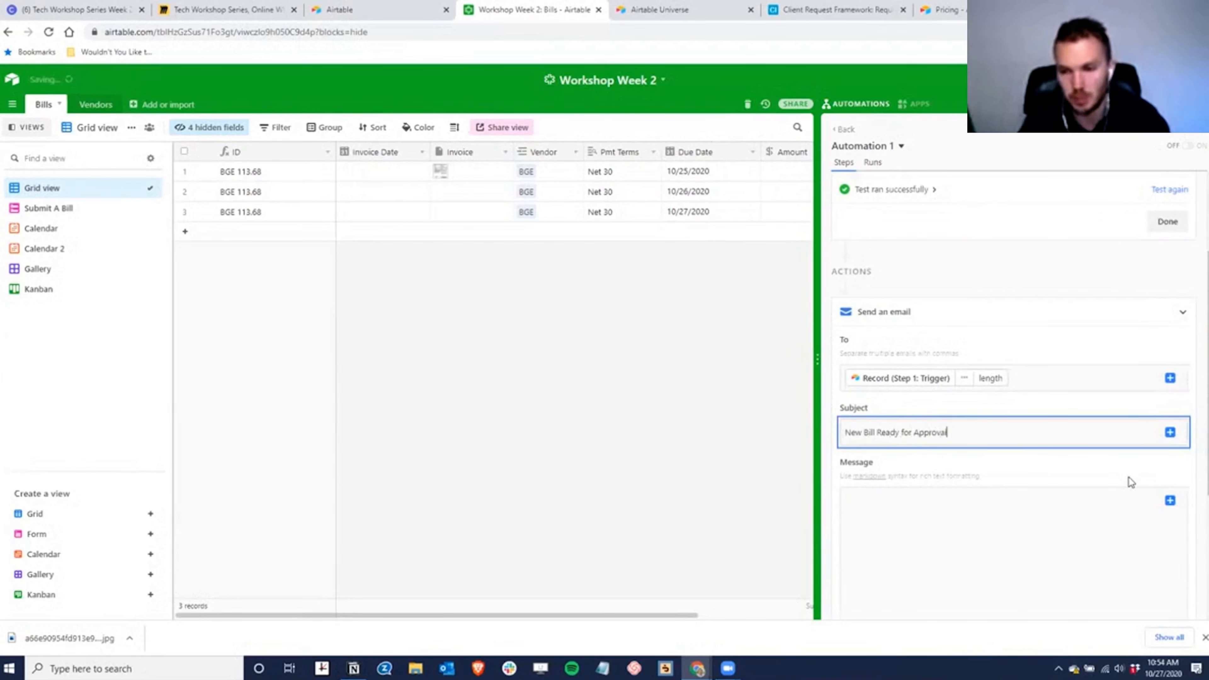
pyautogui.click(976, 524)
pyautogui.scroll(-3, 980, 462)
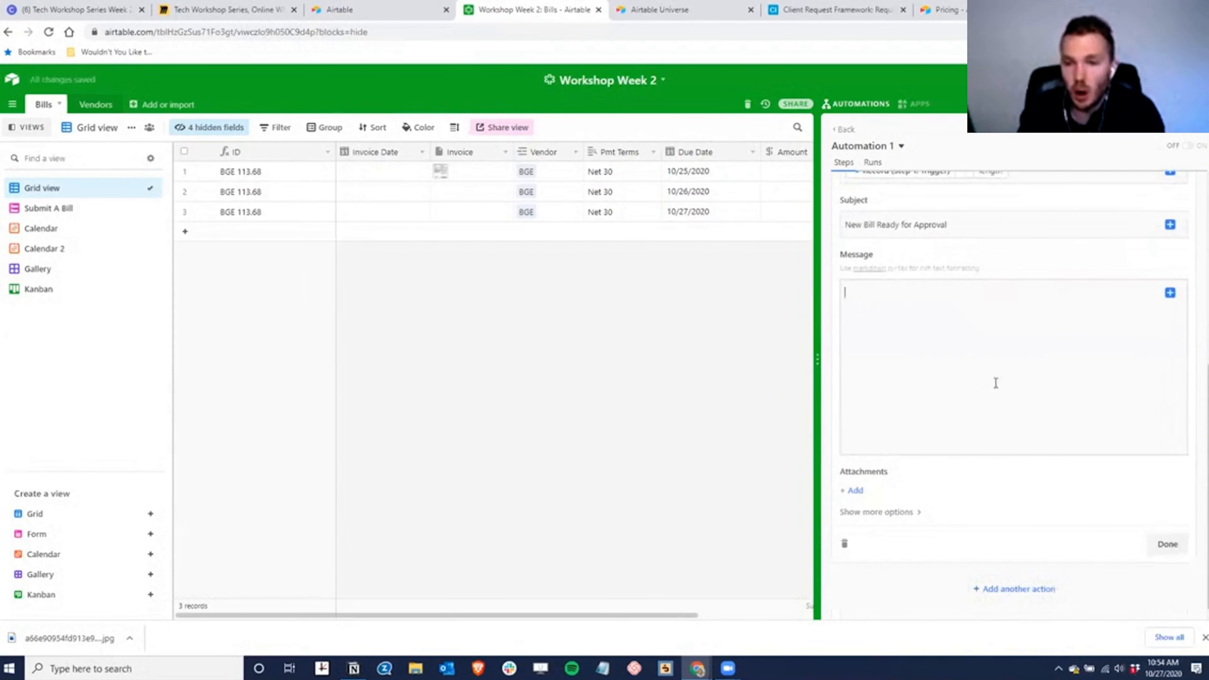
pyautogui.scroll(3, 1033, 442)
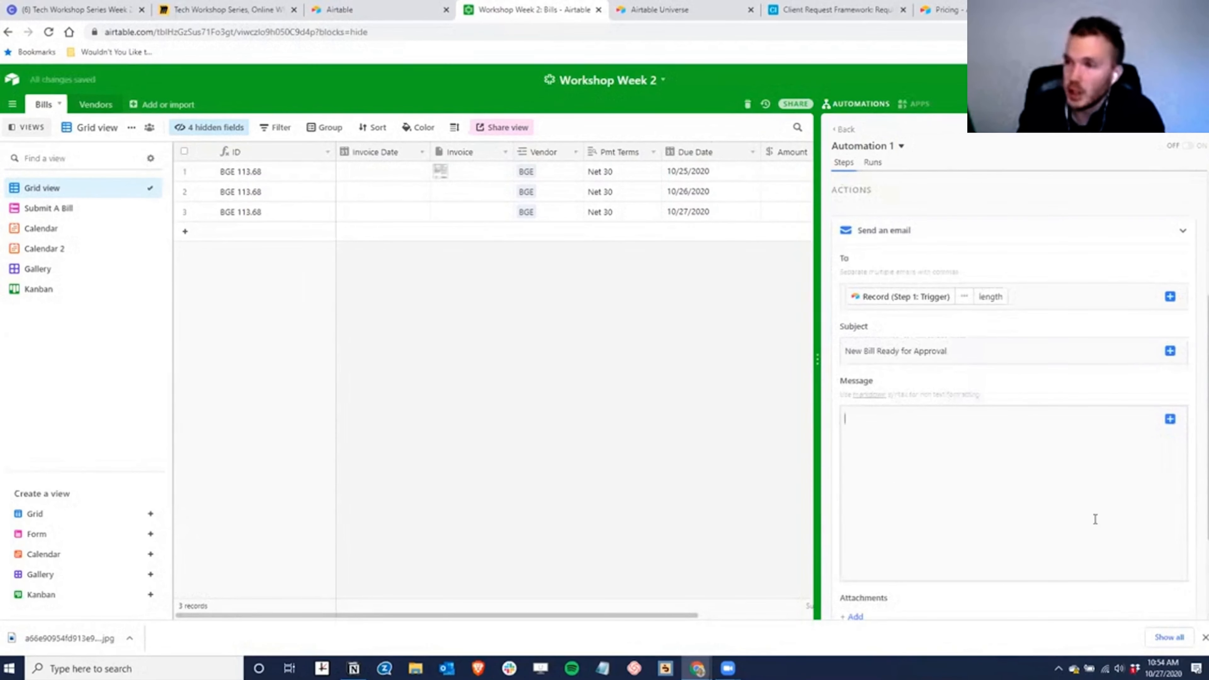
pyautogui.scroll(-3, 1094, 519)
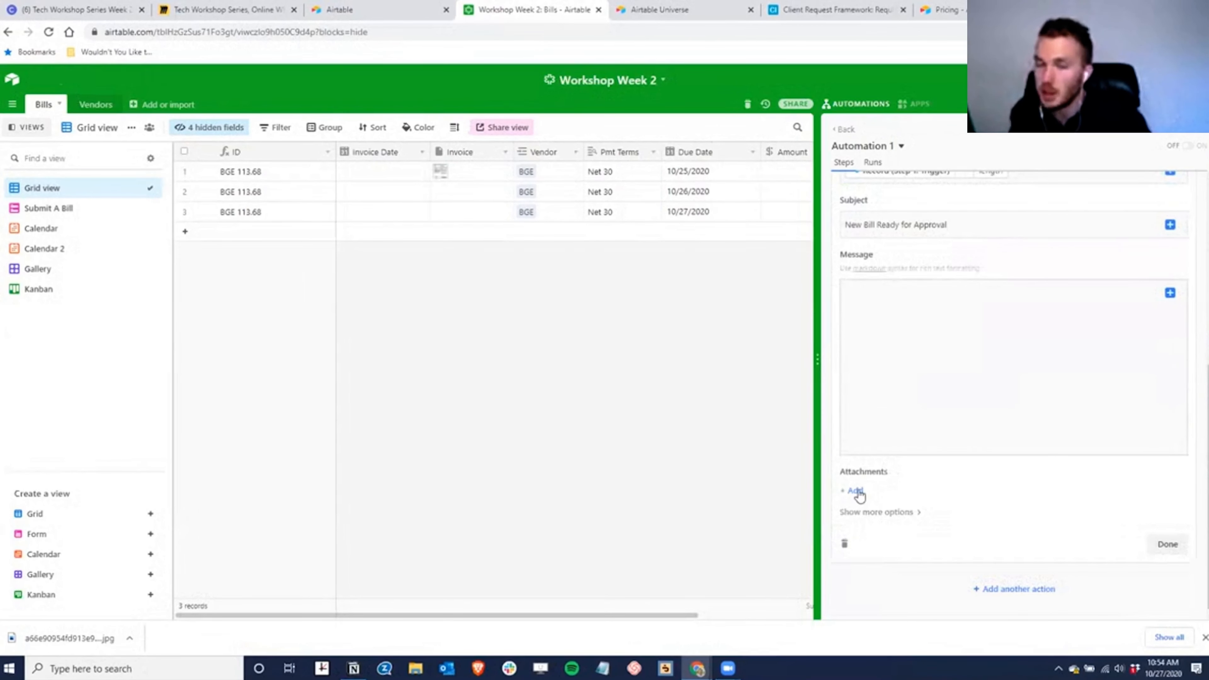
pyautogui.scroll(6, 852, 295)
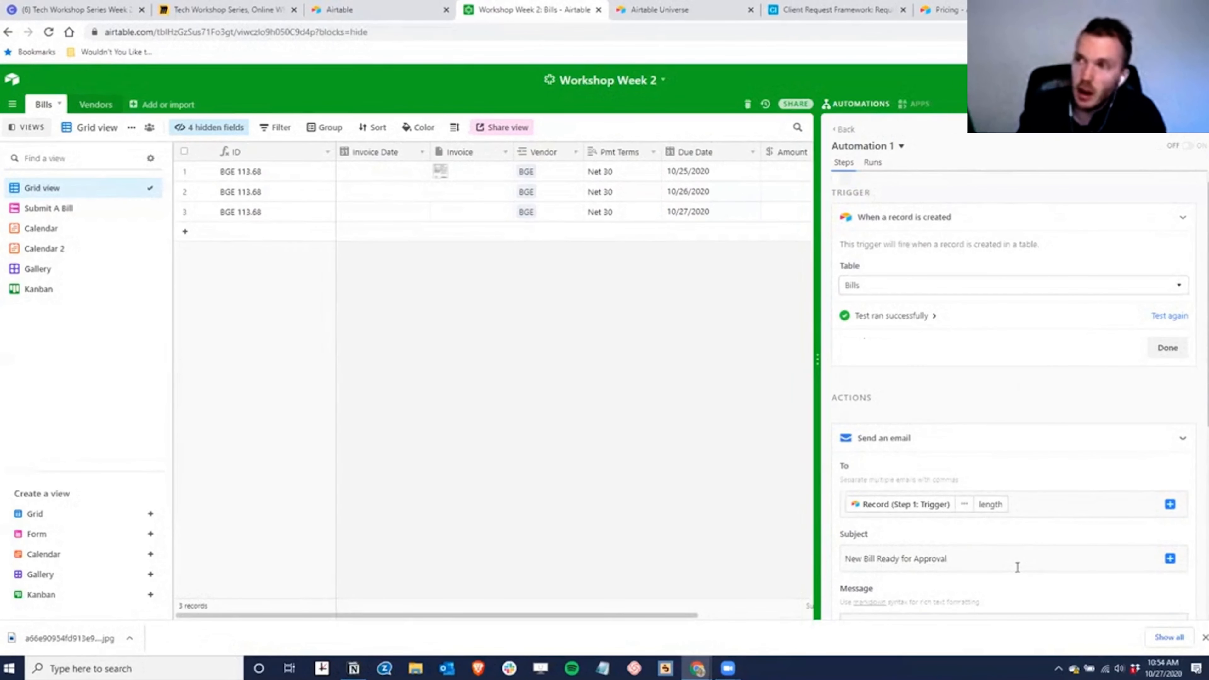
pyautogui.scroll(-3, 1038, 515)
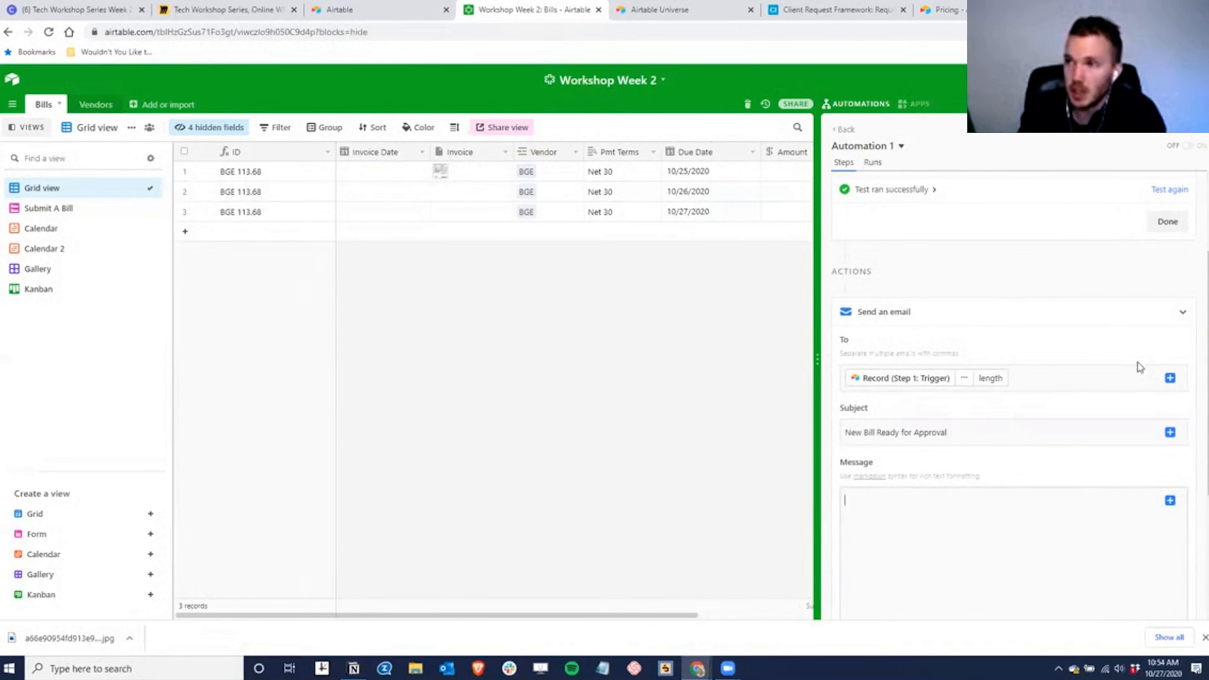
pyautogui.click(846, 129)
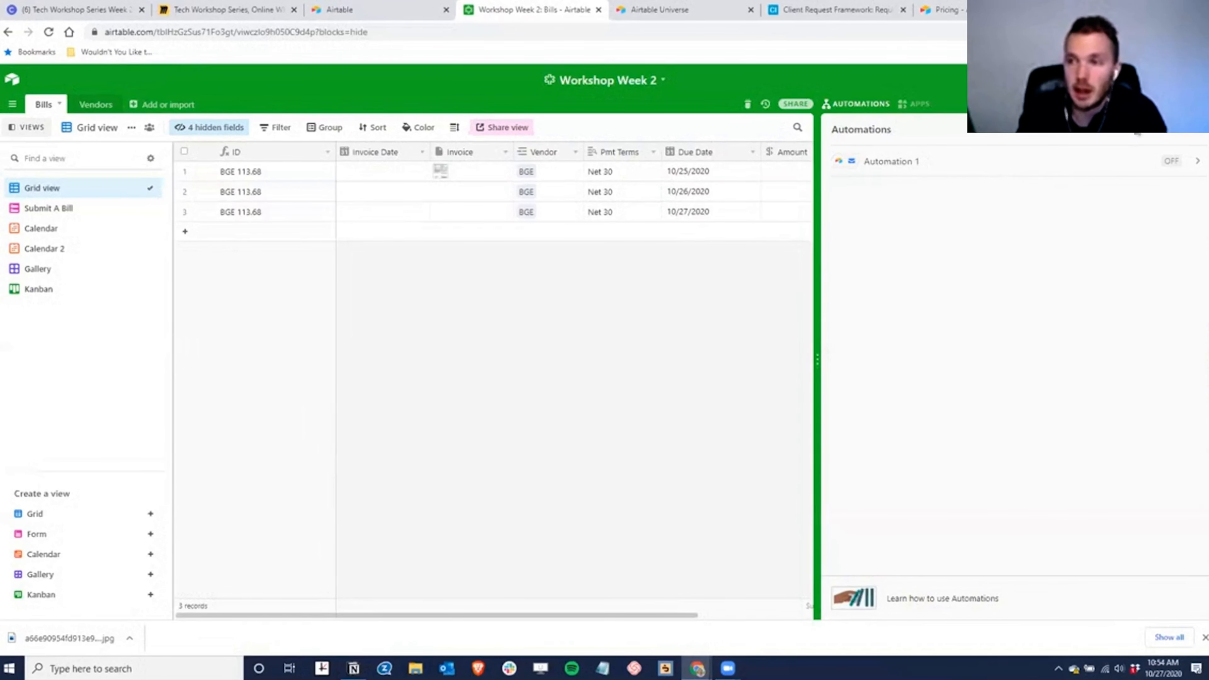
# - Add Automation 2 with its default name, look at the available triggers, and leave without choosing one
pyautogui.click(1156, 130)
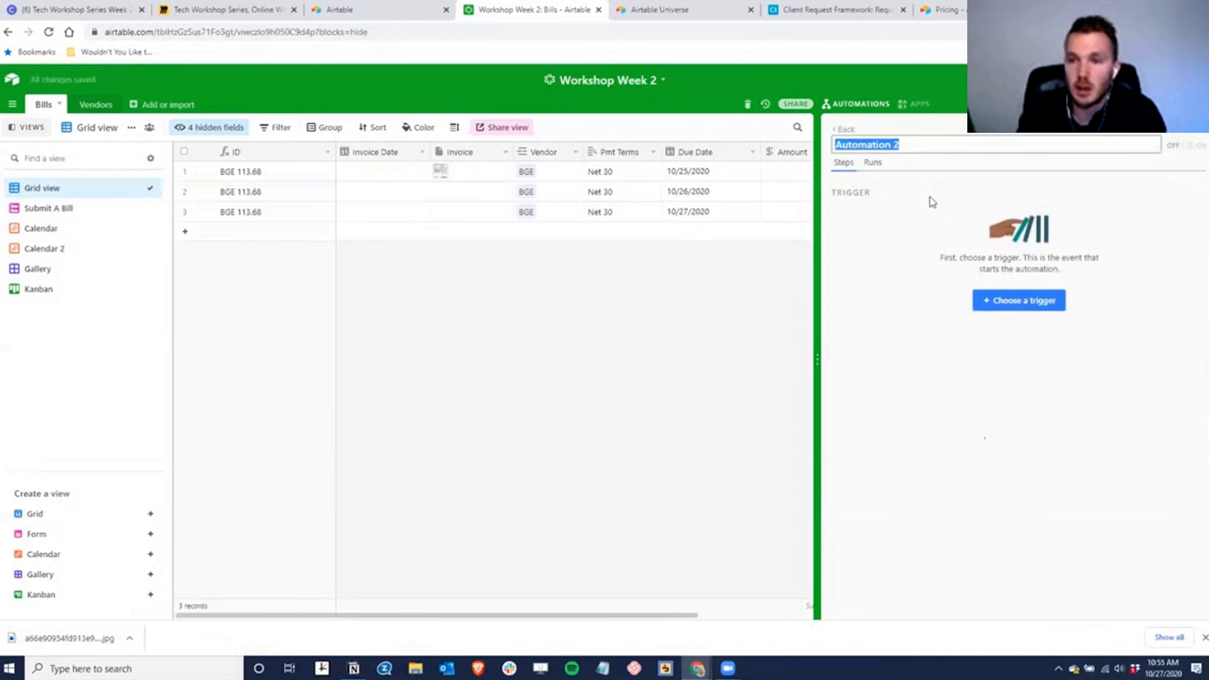
pyautogui.click(953, 300)
pyautogui.click(978, 309)
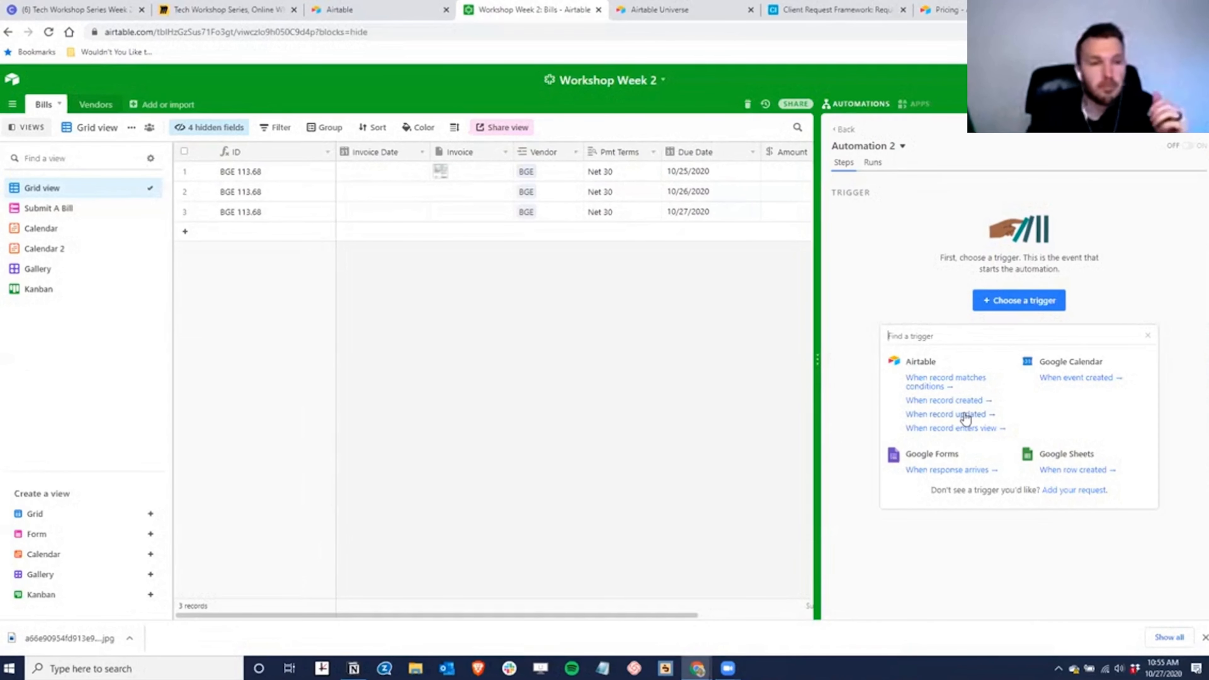
pyautogui.click(843, 129)
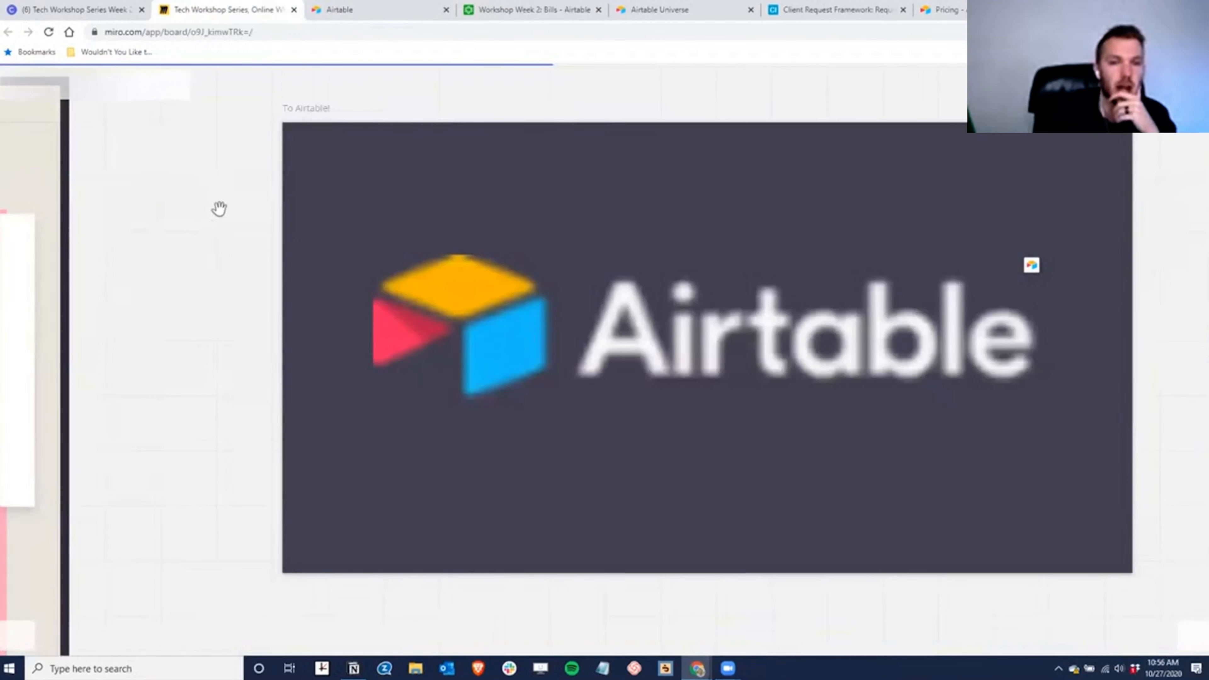
# - Jump to the '10. Next Time' frame announcing API Connectors on Tuesday 11/03 at 10AM Pacific
pyautogui.click(17, 635)
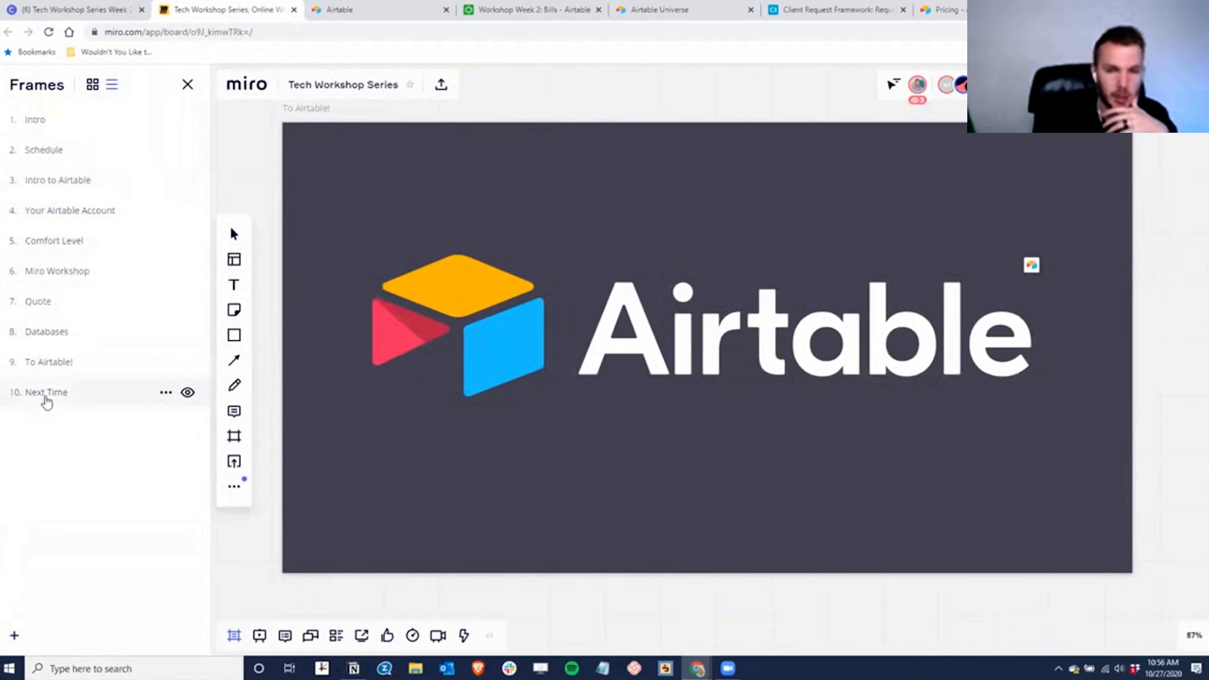
pyautogui.click(47, 402)
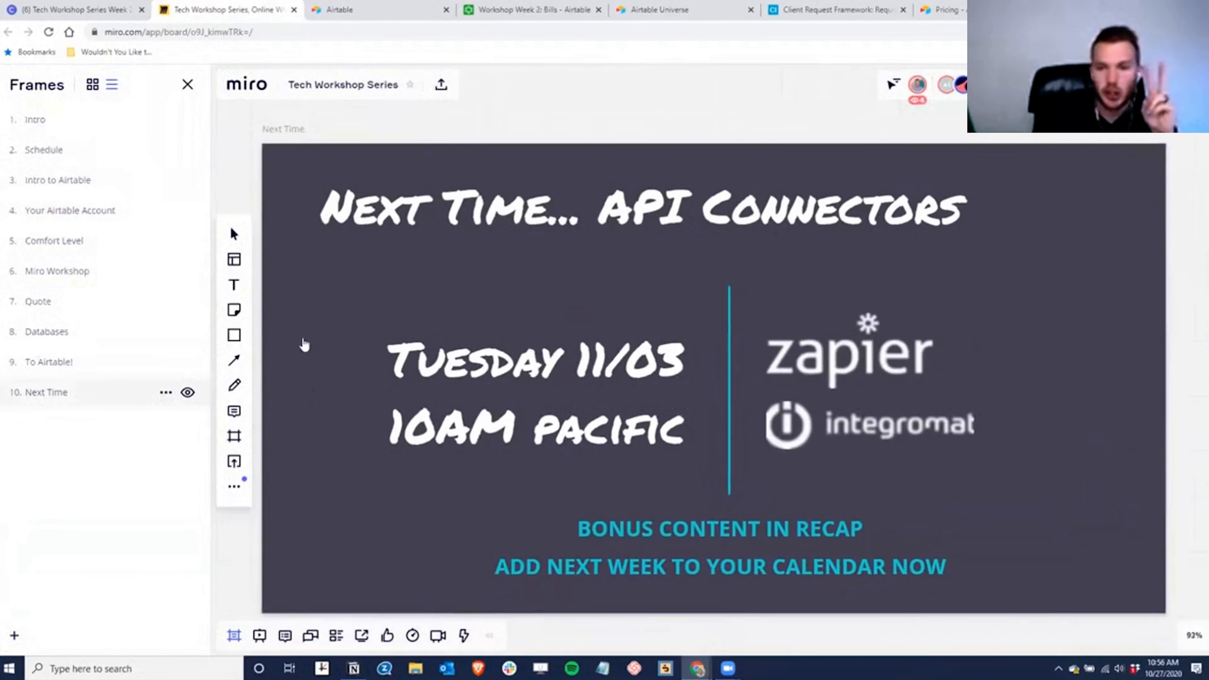